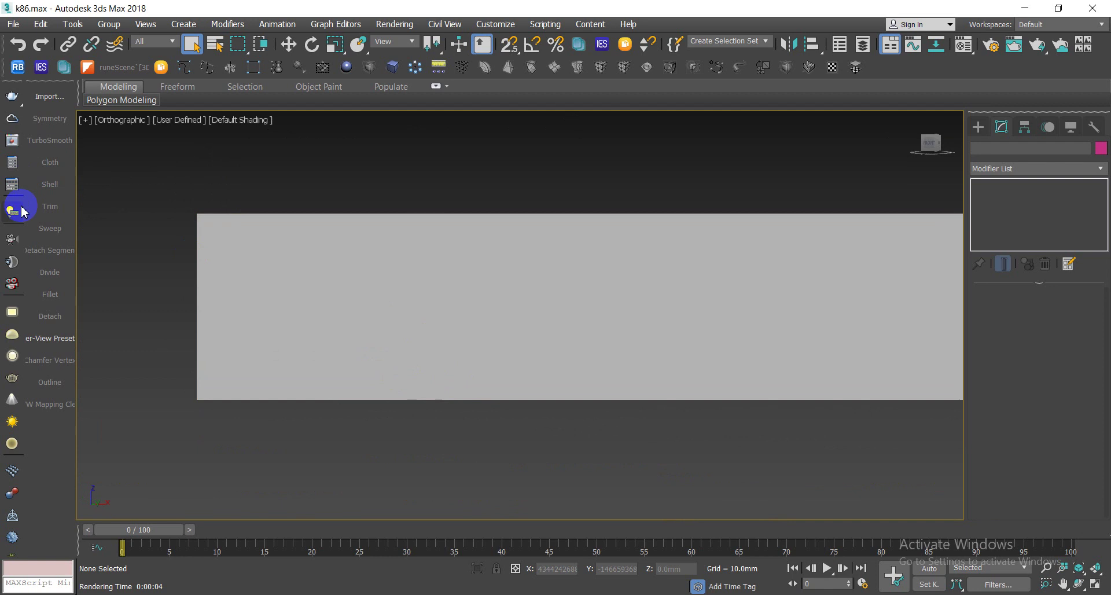
- Create a V-Ray physical camera from the orthographic view, then frame the whole scene in the top view
{"action": "left_click", "coordinate": [14, 240]}
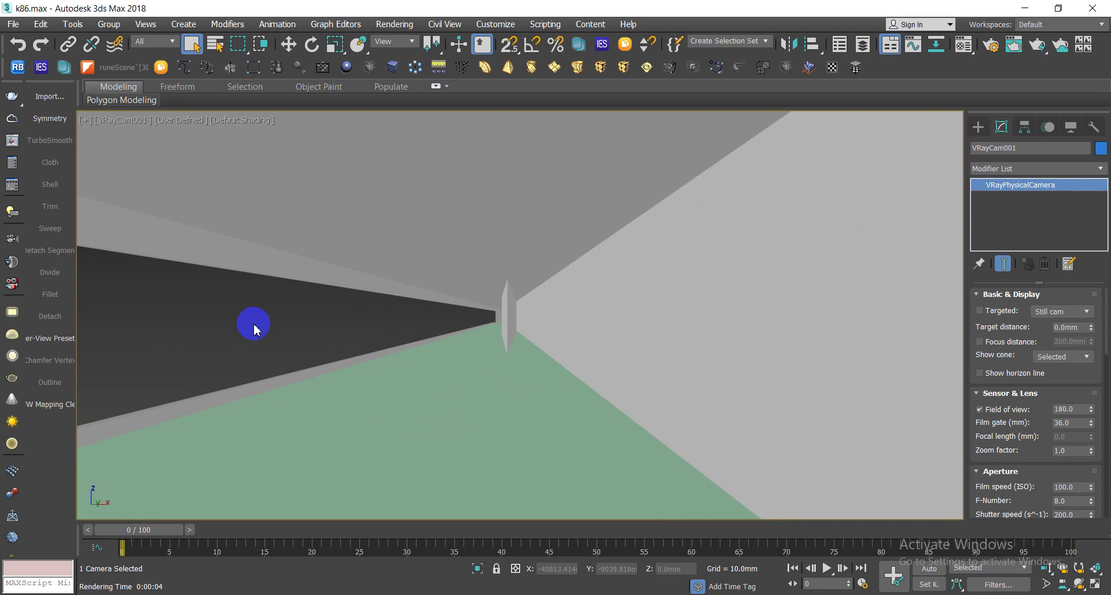
{"action": "left_click", "coordinate": [253, 326]}
{"action": "key", "text": "t"}
{"action": "key", "text": "z"}
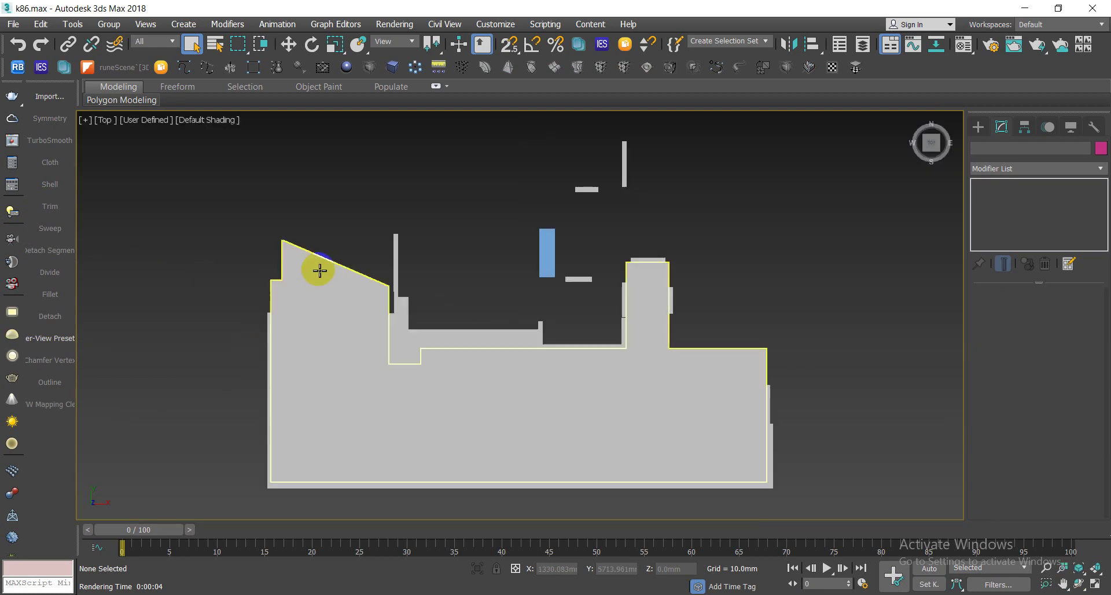
- Show the top view in wireframe and delete the V-Ray camera inside the floor plan
{"action": "scroll", "coordinate": [434, 367], "scroll_direction": "down", "scroll_amount": 8}
{"action": "scroll", "coordinate": [417, 340], "scroll_direction": "up", "scroll_amount": 9}
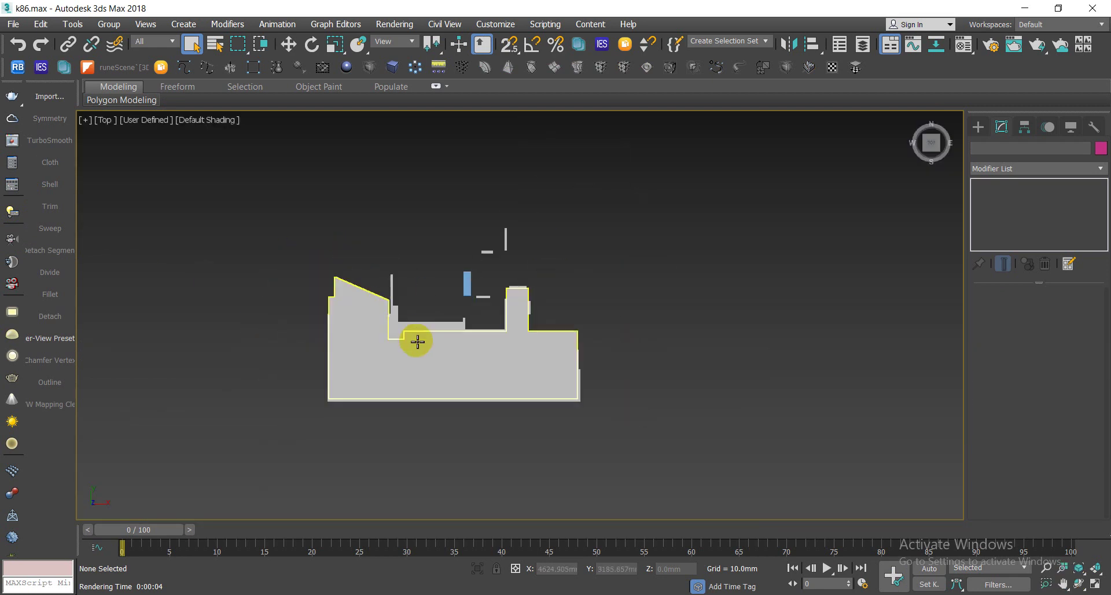
{"action": "key", "text": "F3"}
{"action": "scroll", "coordinate": [419, 336], "scroll_direction": "up", "scroll_amount": 5}
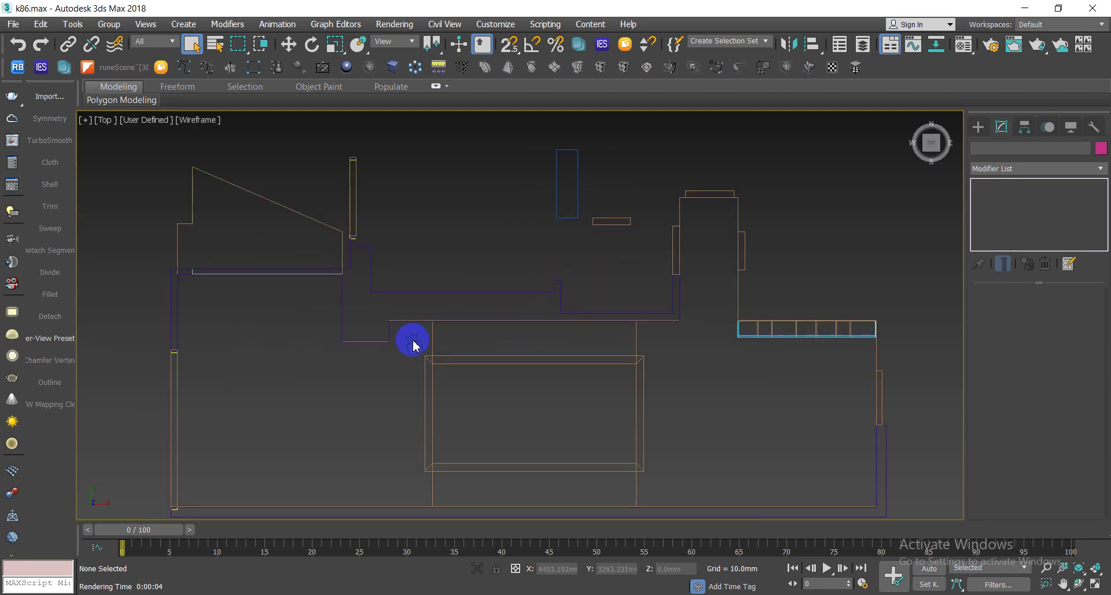
{"action": "key", "text": "g"}
{"action": "key", "text": "g"}
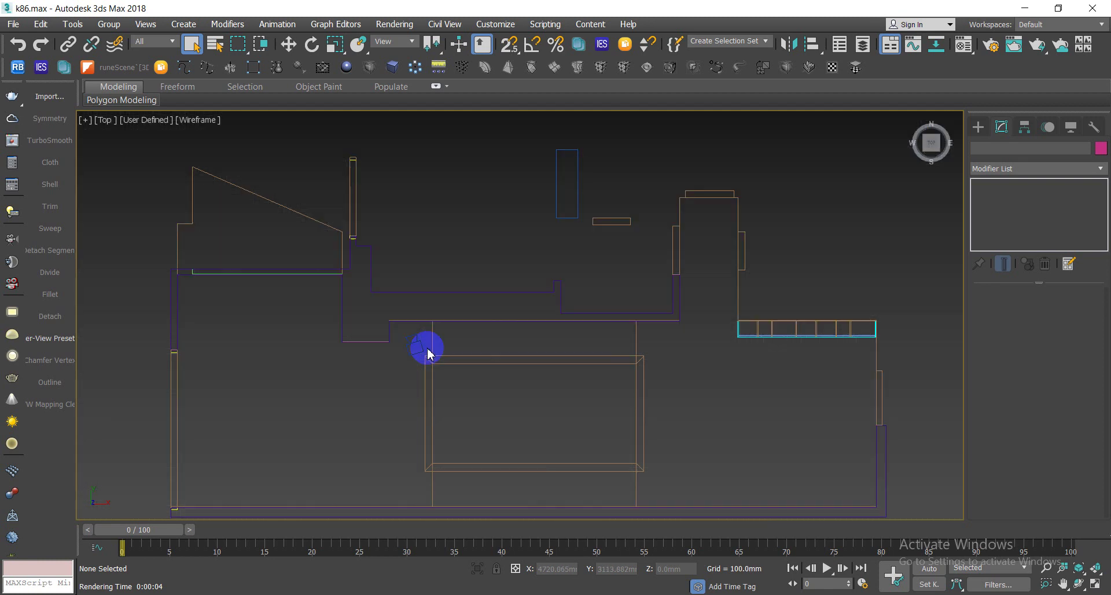
{"action": "left_click", "coordinate": [415, 346]}
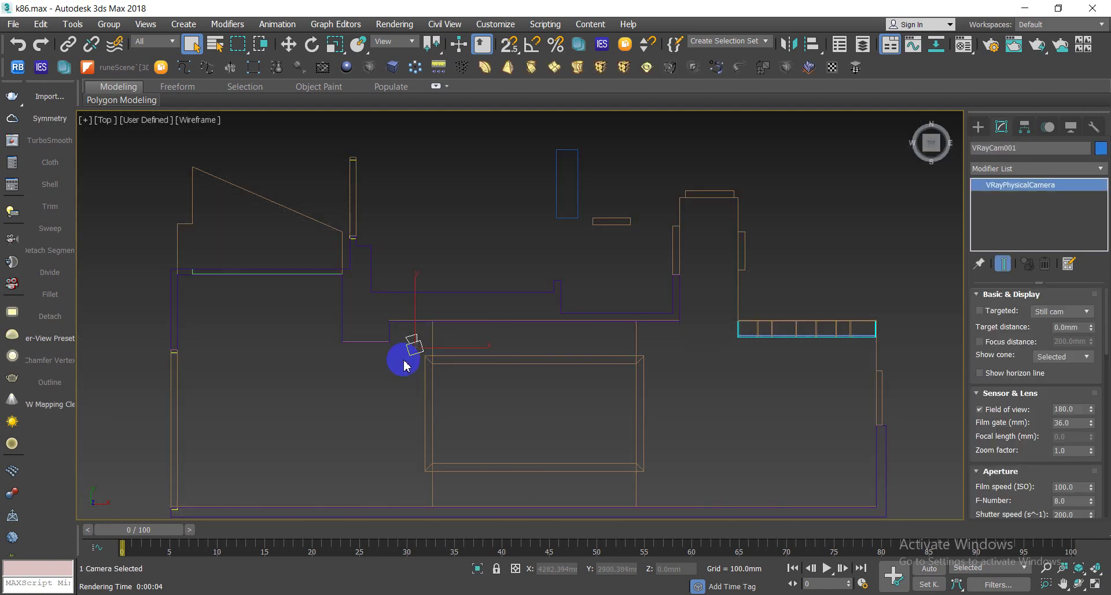
{"action": "key", "text": "Delete"}
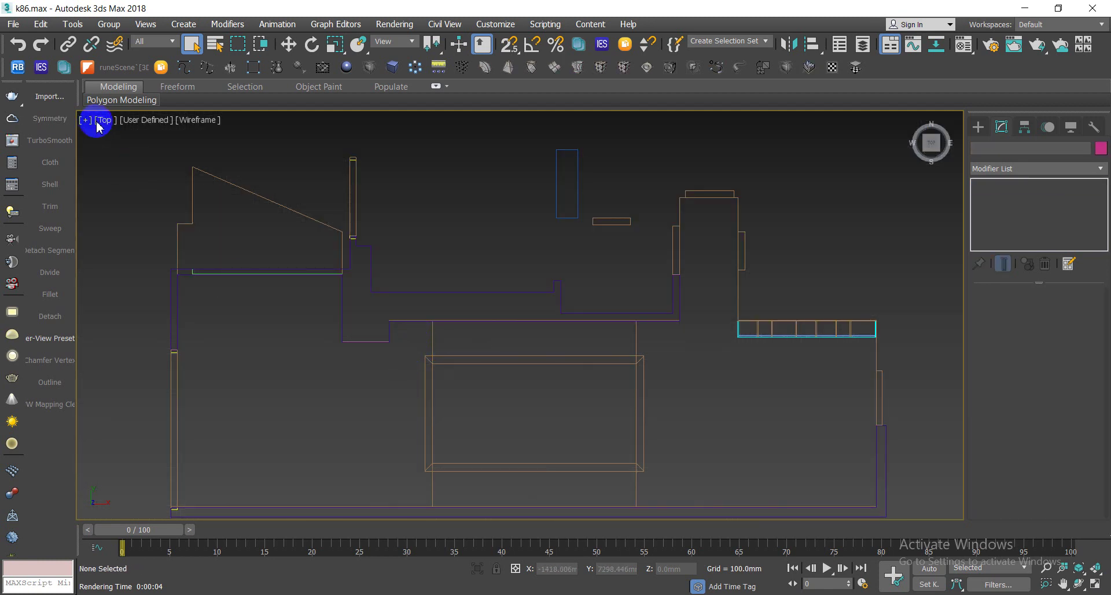
- Switch to a shaded orthographic view and orbit it to face the building's long exterior wall
{"action": "key", "text": "l"}
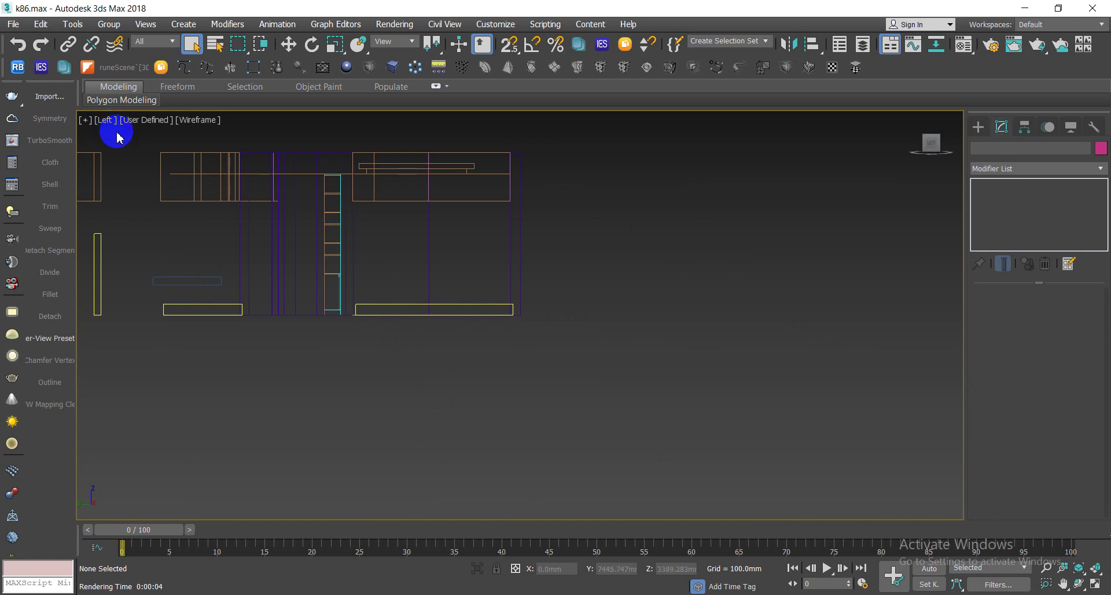
{"action": "key", "text": "u"}
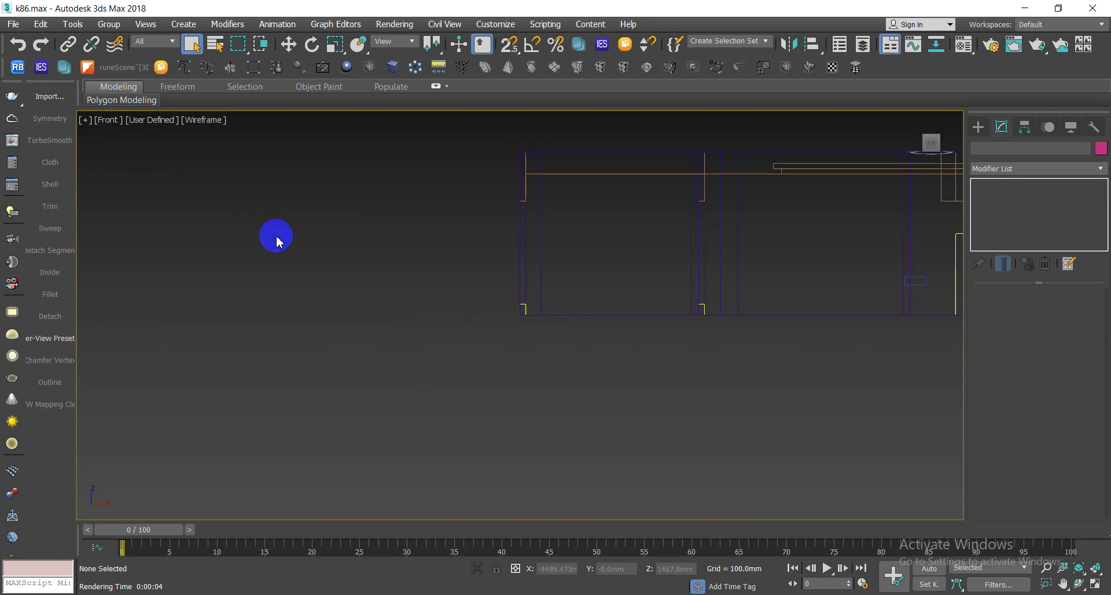
{"action": "mouse_move", "coordinate": [352, 351]}
{"action": "middle_mouse_down", "text": "alt"}
{"action": "mouse_move", "coordinate": [417, 359]}
{"action": "mouse_move", "coordinate": [424, 350]}
{"action": "mouse_move", "coordinate": [486, 382]}
{"action": "middle_mouse_up", "text": "alt"}
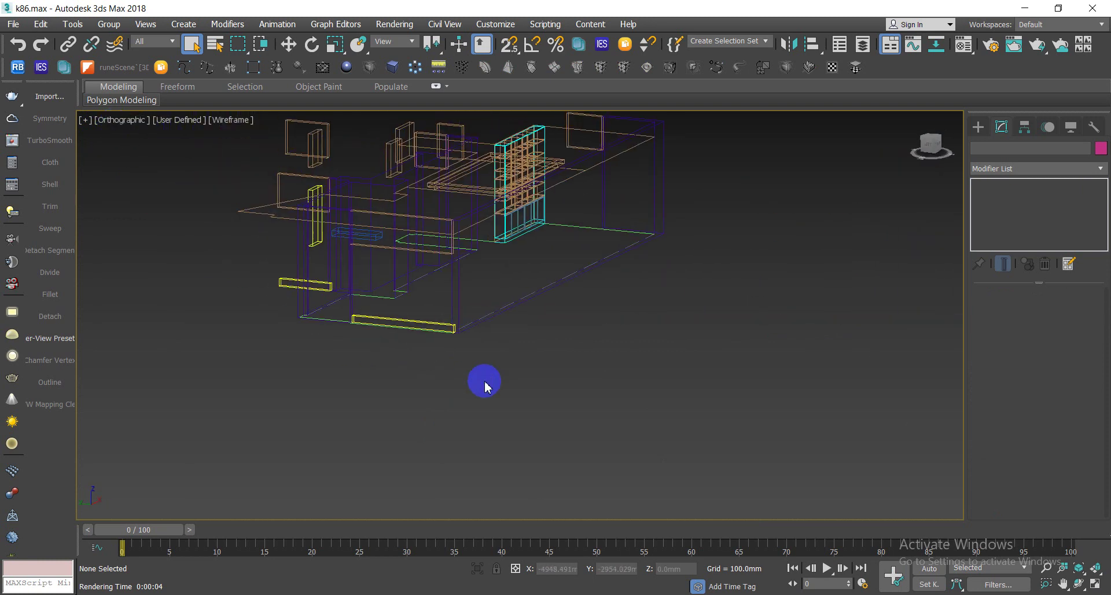
{"action": "key", "text": "F3"}
{"action": "middle_click_drag", "start_coordinate": [501, 303], "coordinate": [491, 315], "text": "alt"}
{"action": "scroll", "coordinate": [491, 315], "scroll_direction": "up", "scroll_amount": 3}
{"action": "key", "text": "super"}
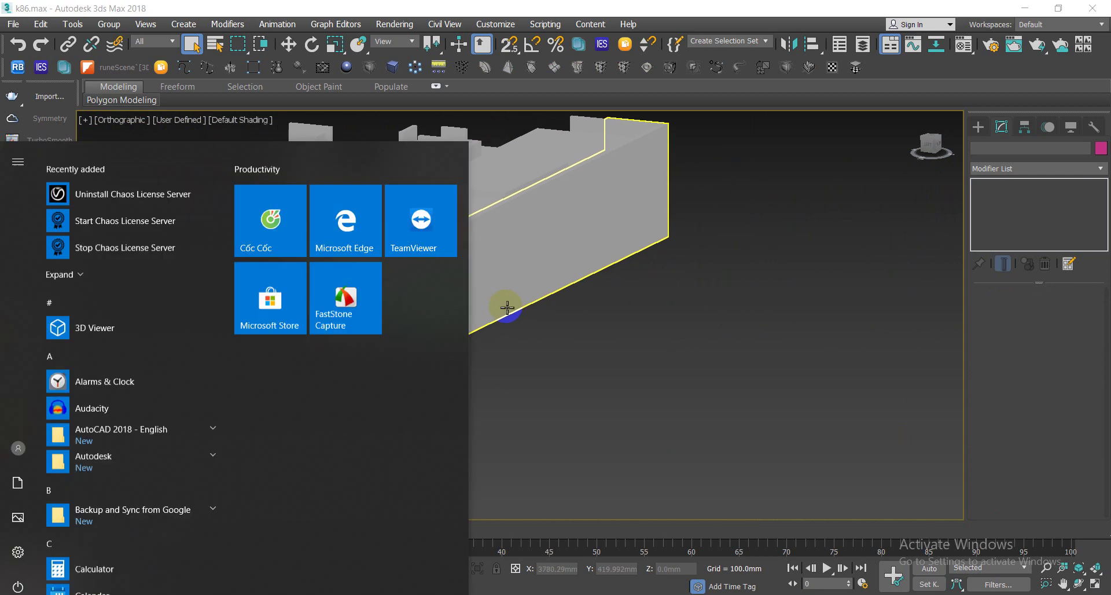
{"action": "key", "text": "super"}
{"action": "middle_click_drag", "start_coordinate": [567, 314], "coordinate": [453, 347], "text": "alt"}
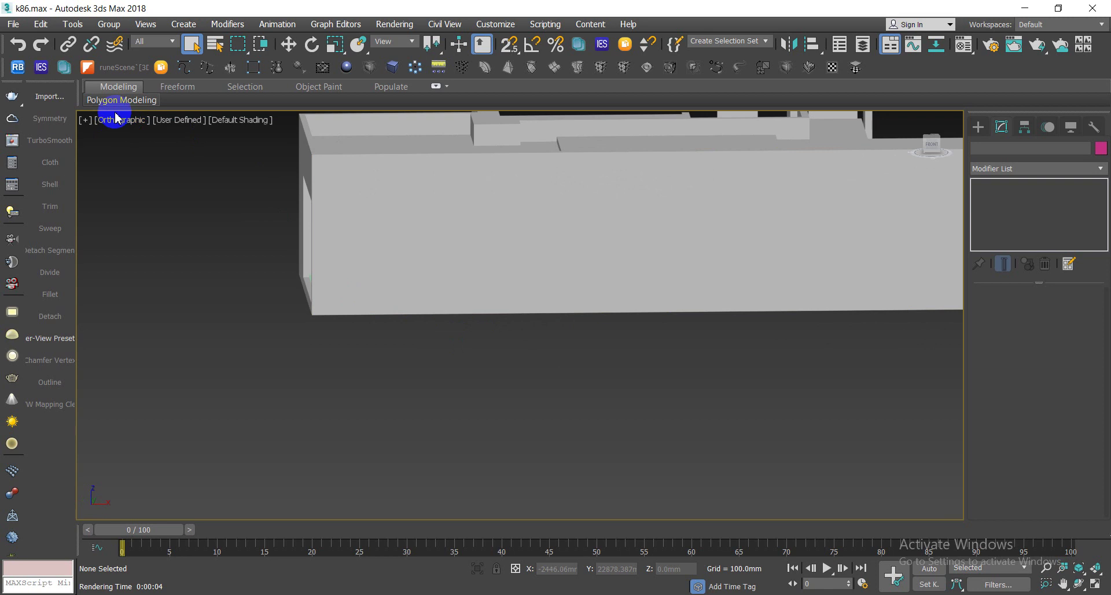
- Change the viewport to Perspective and frame the building's long exterior wall
{"action": "key", "text": "p"}
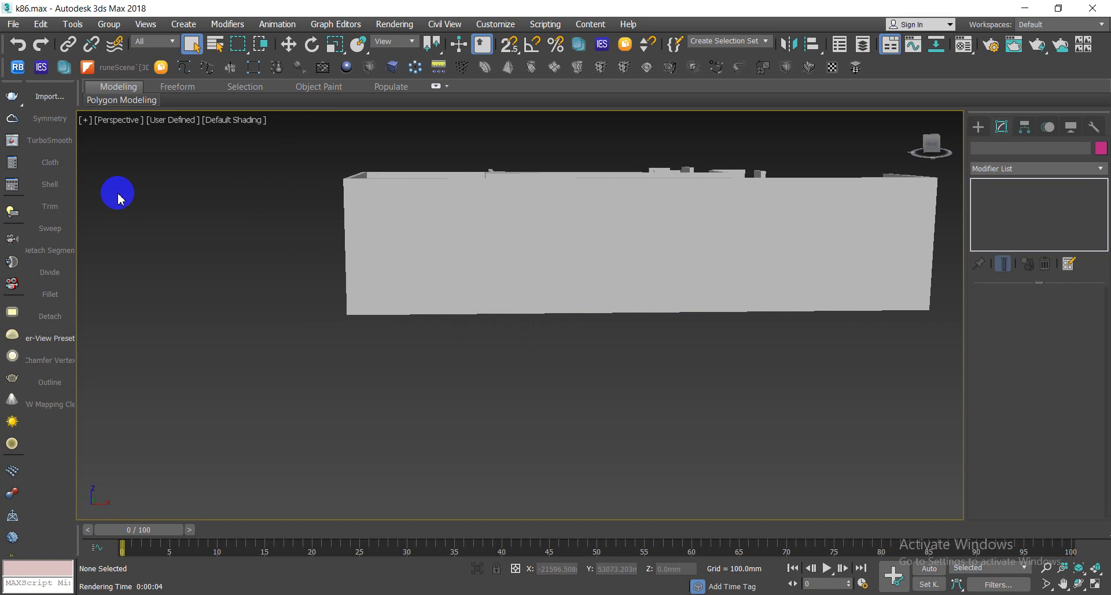
{"action": "left_click", "coordinate": [115, 122]}
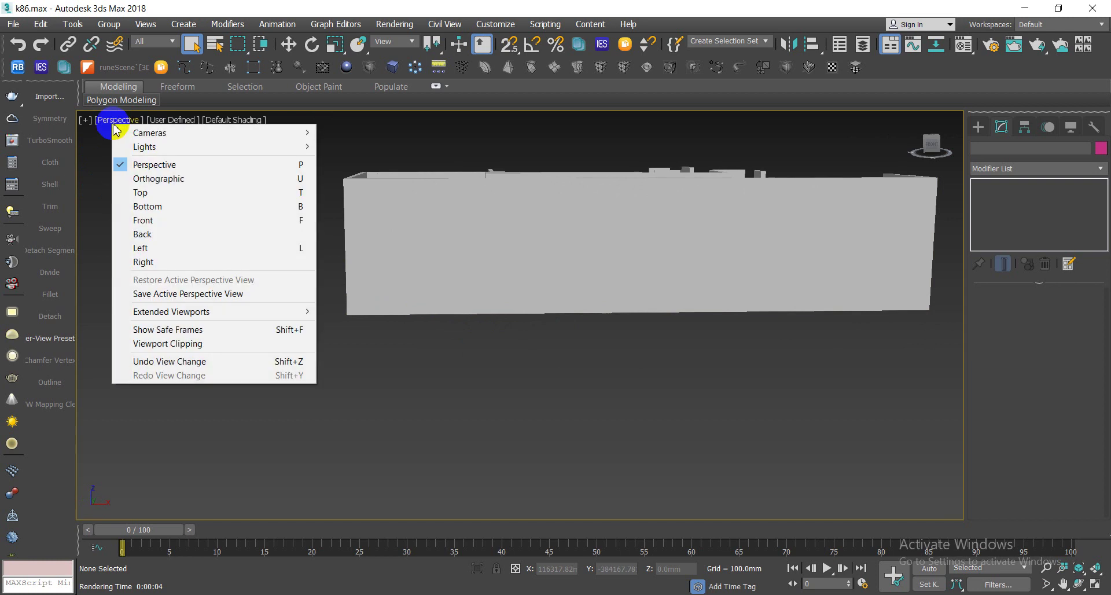
{"action": "left_click", "coordinate": [165, 172]}
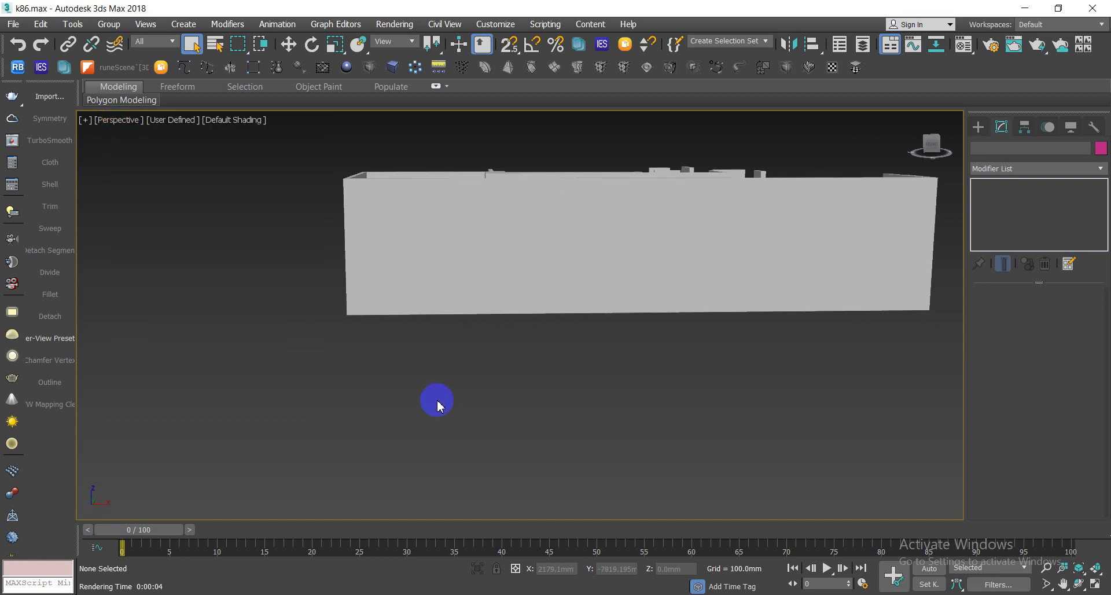
{"action": "scroll", "coordinate": [335, 353], "scroll_direction": "up", "scroll_amount": 8}
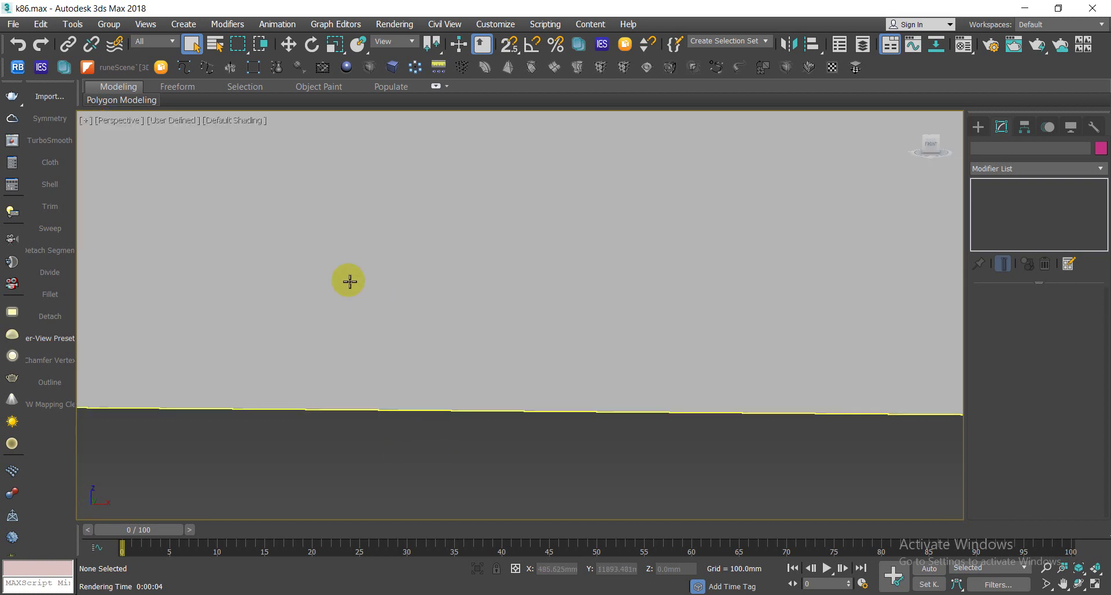
{"action": "middle_click_drag", "start_coordinate": [349, 280], "coordinate": [420, 335]}
- Return the viewport to Orthographic, create a V-Ray physical camera from it, and locate the camera in the top view
{"action": "left_click", "coordinate": [116, 121]}
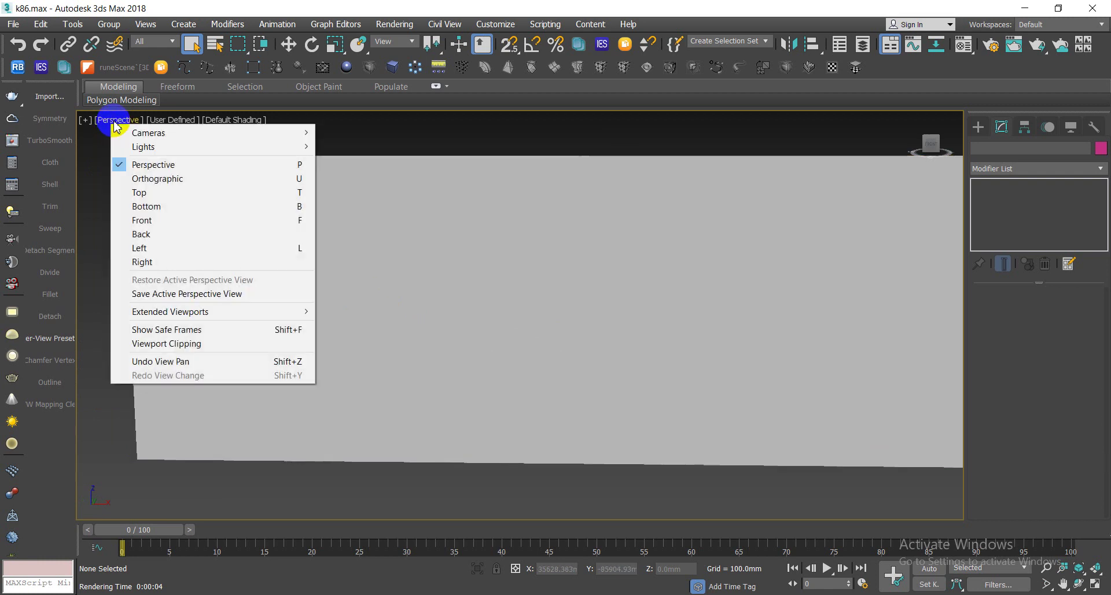
{"action": "left_click", "coordinate": [157, 178]}
{"action": "scroll", "coordinate": [335, 285], "scroll_direction": "down", "scroll_amount": 5}
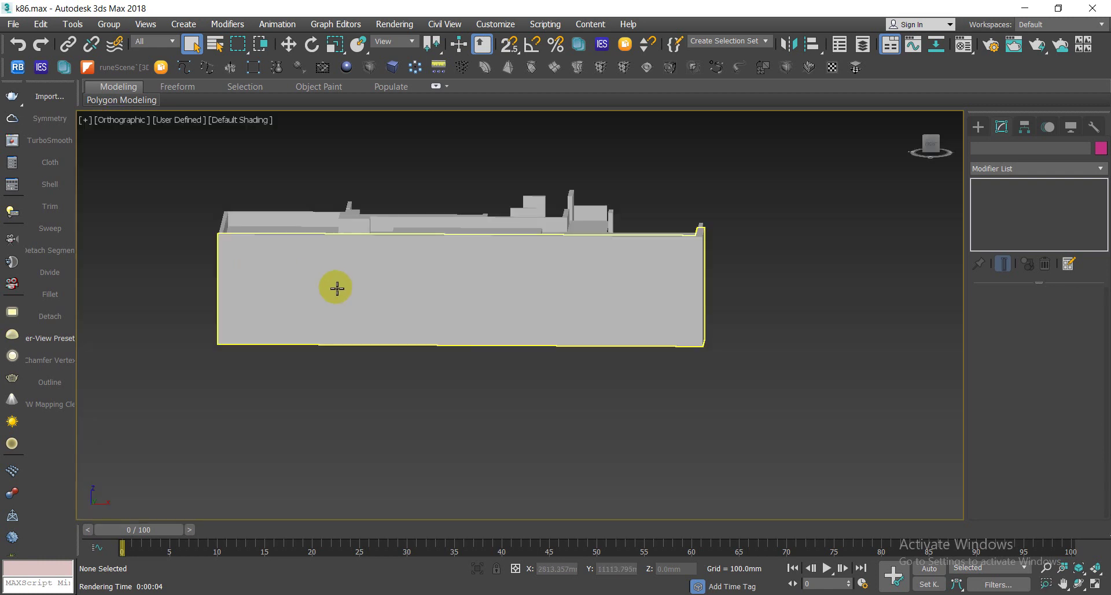
{"action": "left_click", "coordinate": [12, 239]}
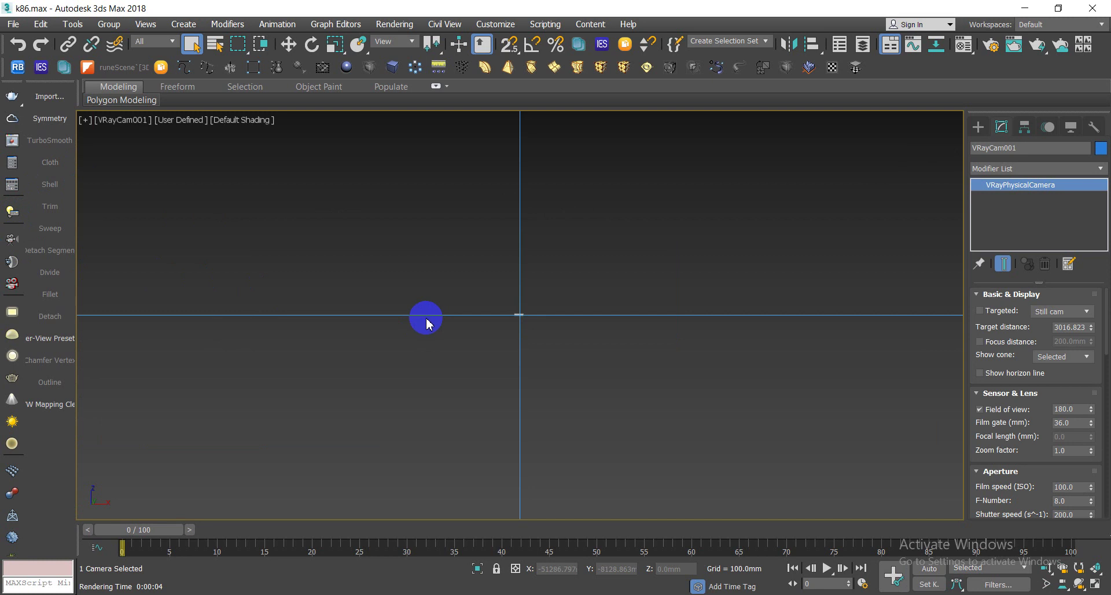
{"action": "key", "text": "t"}
{"action": "key", "text": "z"}
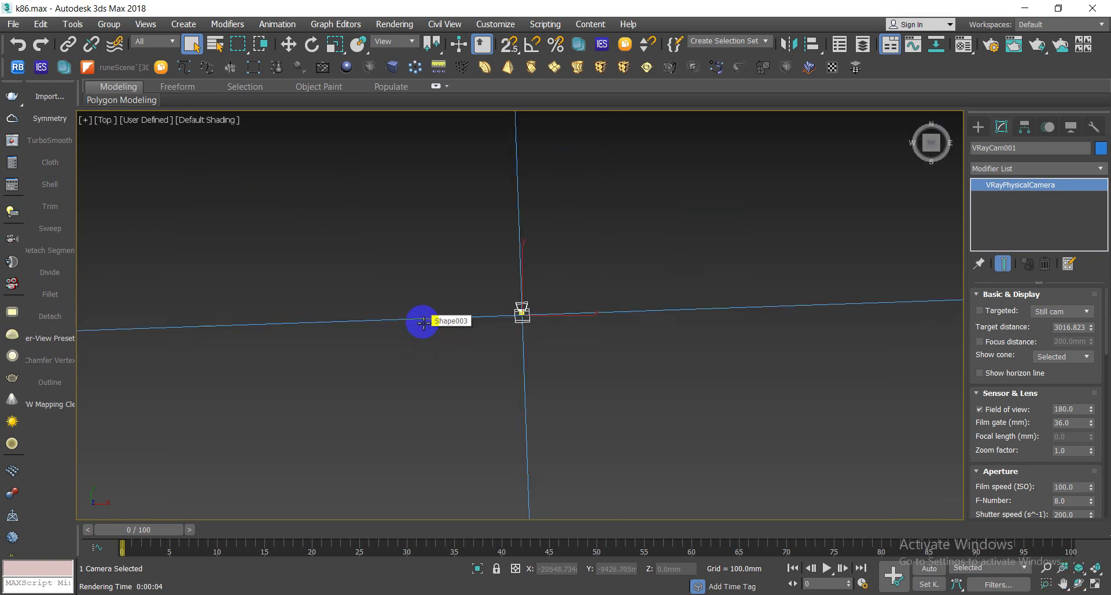
- Delete the V-Ray camera created from the orthographic view
{"action": "left_click", "coordinate": [614, 367]}
{"action": "right_click", "coordinate": [531, 319]}
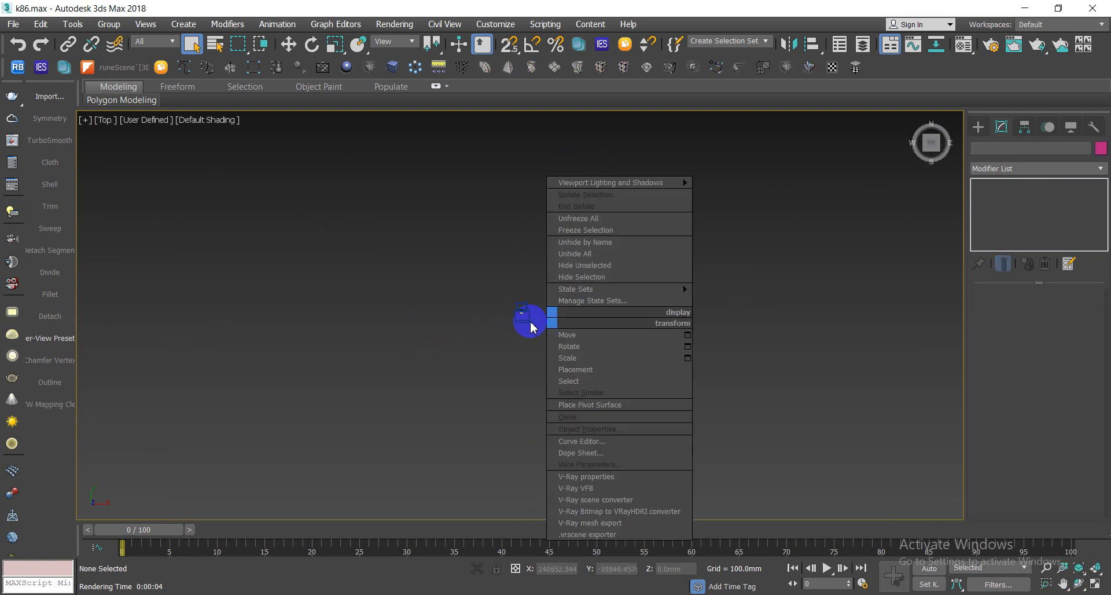
{"action": "key", "text": "Escape"}
{"action": "left_click", "coordinate": [527, 311]}
{"action": "left_click", "coordinate": [528, 315]}
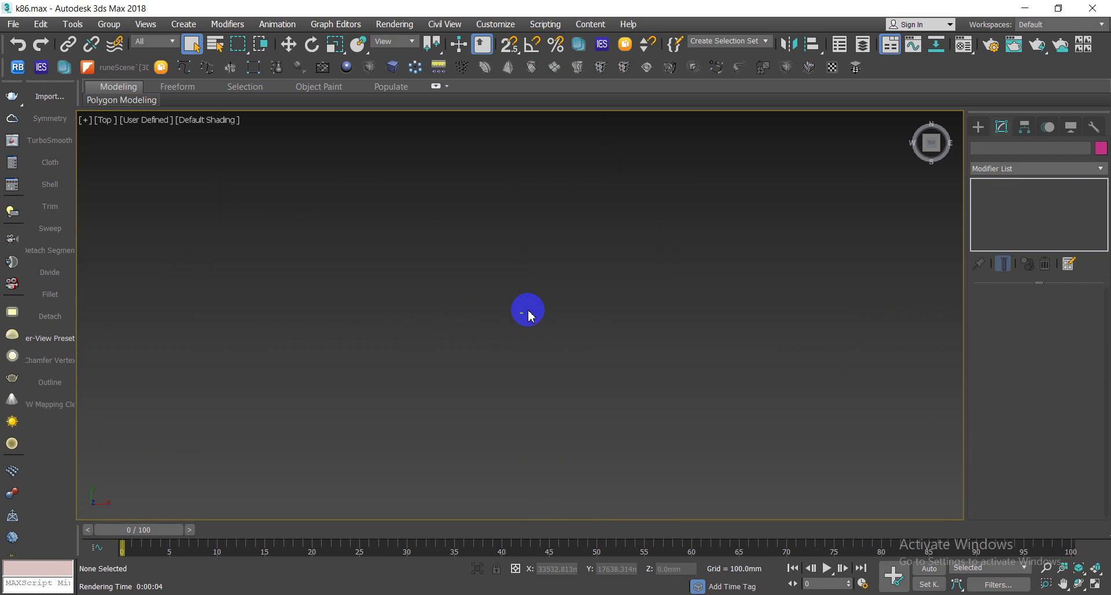
- Set the viewport to Perspective and frame the building's long exterior wall head-on
{"action": "key", "text": "p"}
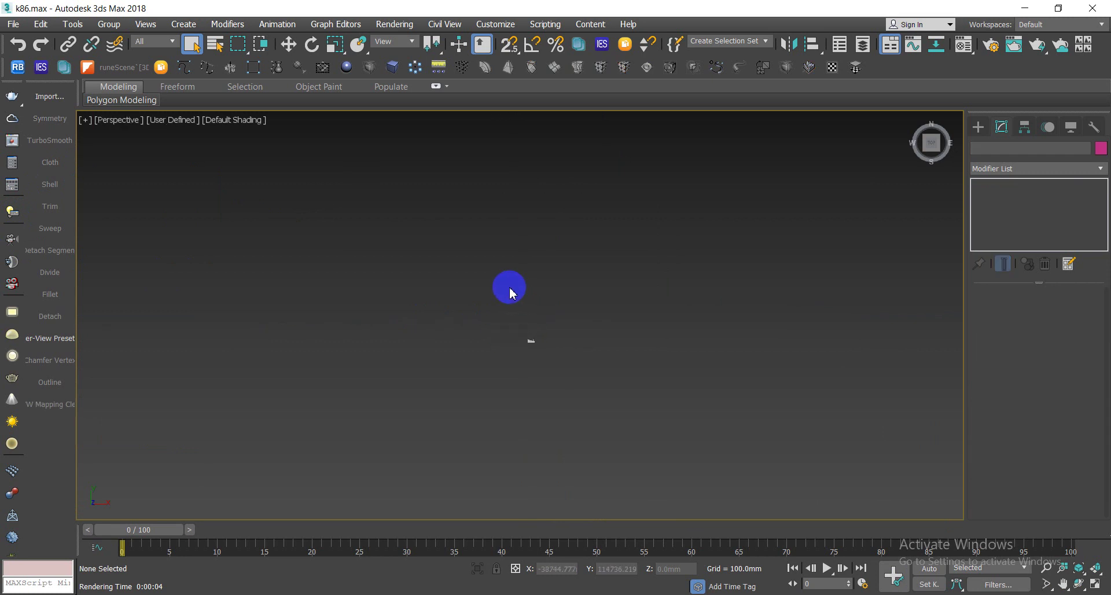
{"action": "mouse_move", "coordinate": [108, 127]}
{"action": "middle_mouse_down"}
{"action": "mouse_move", "coordinate": [290, 273]}
{"action": "mouse_move", "coordinate": [221, 285]}
{"action": "mouse_move", "coordinate": [560, 325]}
{"action": "mouse_move", "coordinate": [478, 335]}
{"action": "middle_mouse_up"}
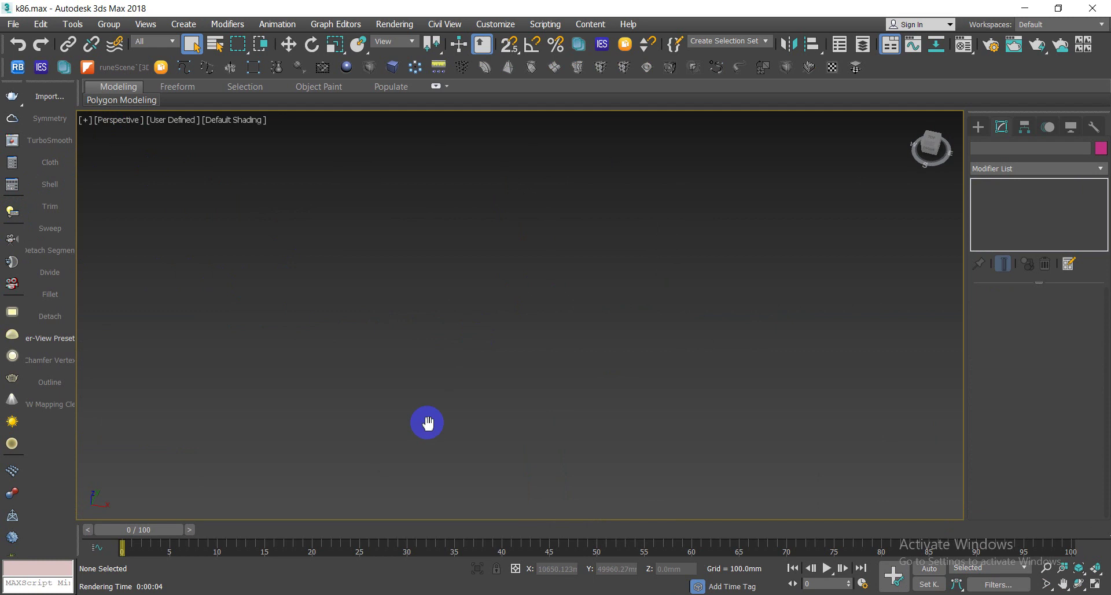
{"action": "scroll", "coordinate": [470, 313], "scroll_direction": "up", "scroll_amount": 10}
{"action": "middle_click_drag", "start_coordinate": [496, 201], "coordinate": [405, 385], "text": "alt"}
{"action": "left_click", "coordinate": [447, 243]}
{"action": "scroll", "coordinate": [446, 245], "scroll_direction": "up", "scroll_amount": 8}
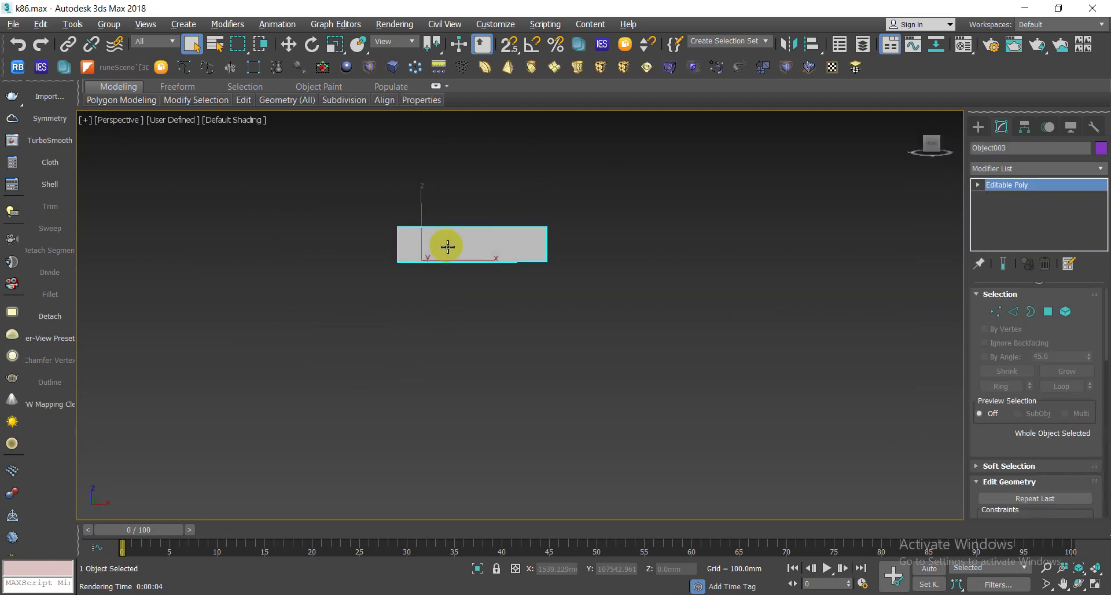
{"action": "middle_click_drag", "start_coordinate": [432, 240], "coordinate": [371, 250]}
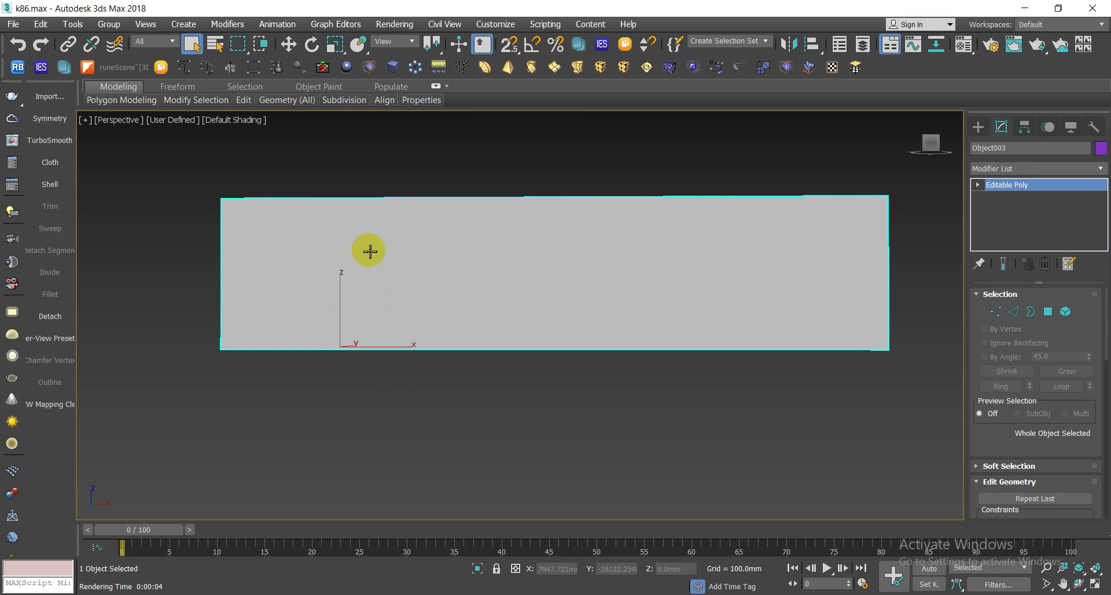
- Create a V-Ray physical camera matching the perspective view and shift its framing slightly
{"action": "left_click", "coordinate": [12, 237]}
{"action": "left_click", "coordinate": [451, 432]}
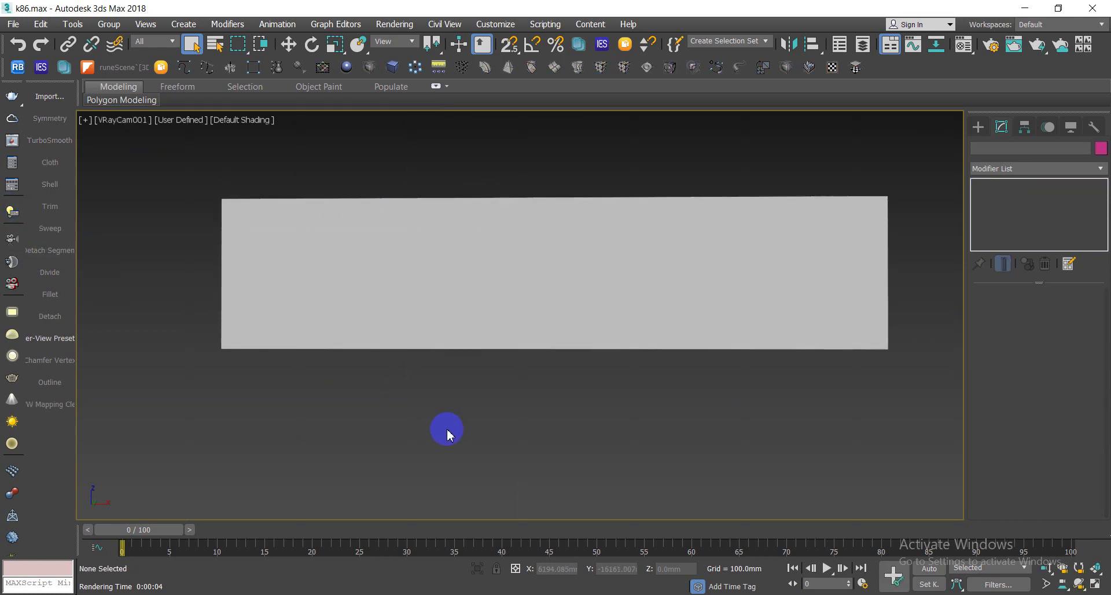
{"action": "middle_click_drag", "start_coordinate": [448, 431], "coordinate": [465, 435]}
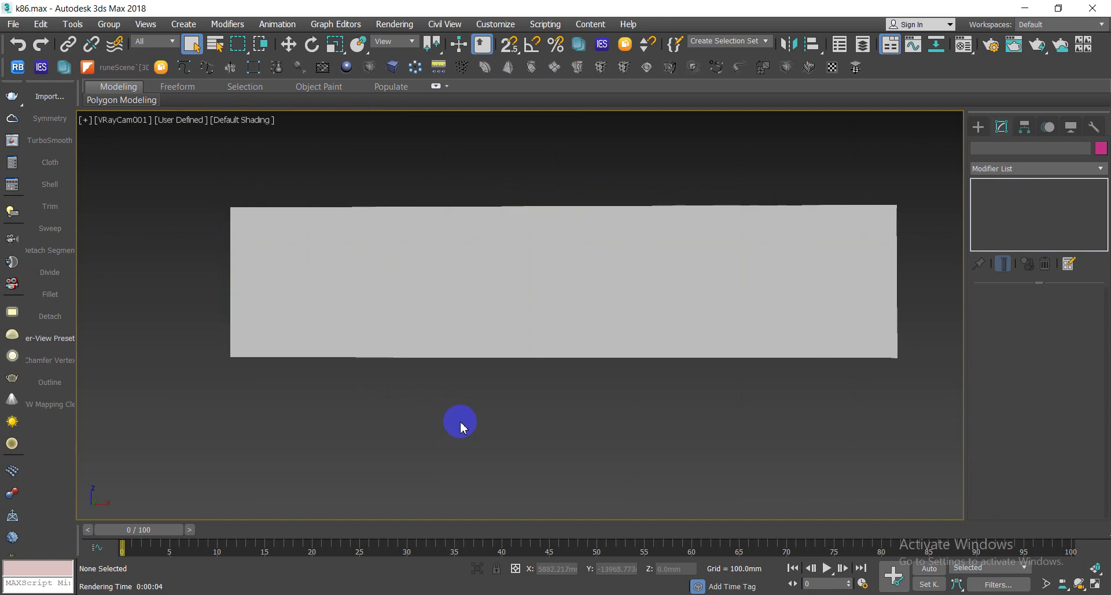
- In the top view, move the camera's target onto the building and the camera outside its long wall, about X 4913, Y -5406 mm
{"action": "key", "text": "t"}
{"action": "middle_click_drag", "start_coordinate": [504, 372], "coordinate": [499, 328]}
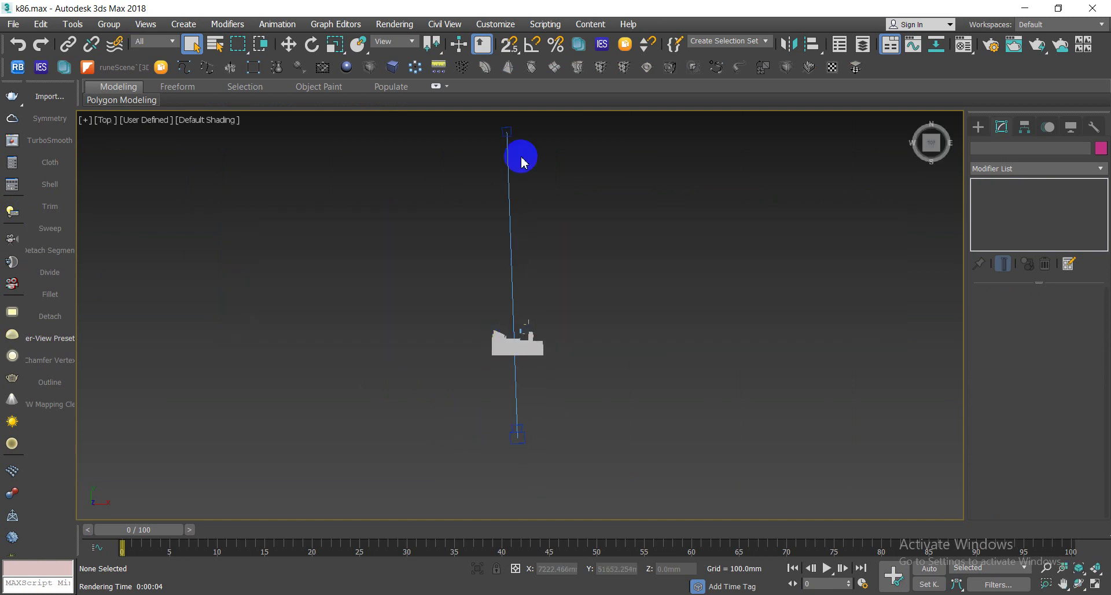
{"action": "left_click", "coordinate": [508, 132]}
{"action": "middle_click_drag", "start_coordinate": [519, 139], "coordinate": [517, 205]}
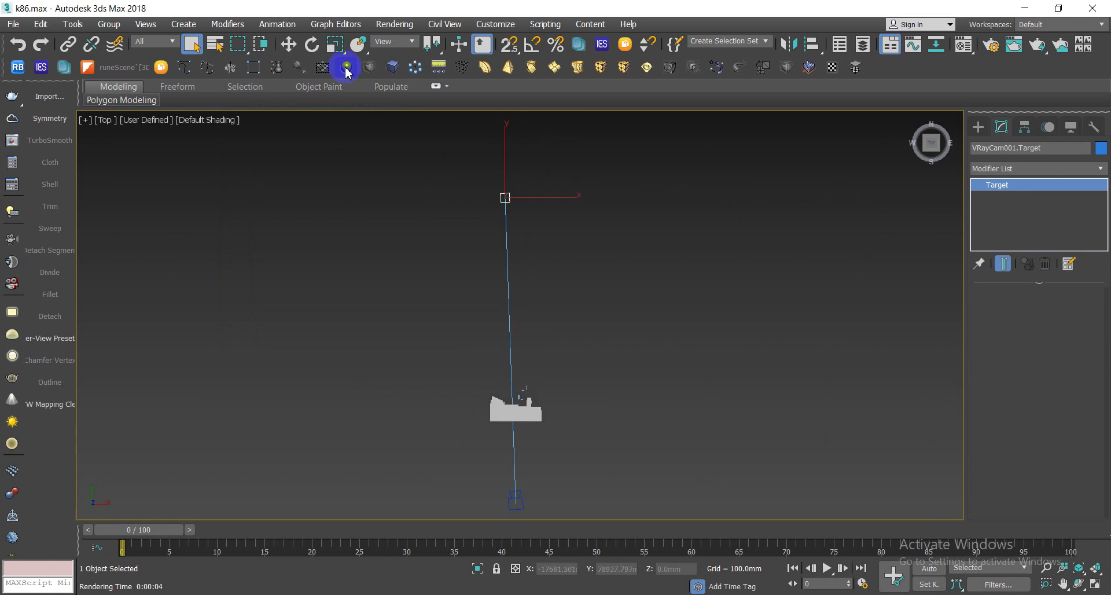
{"action": "left_click", "coordinate": [289, 44]}
{"action": "left_click_drag", "start_coordinate": [525, 173], "coordinate": [520, 386]}
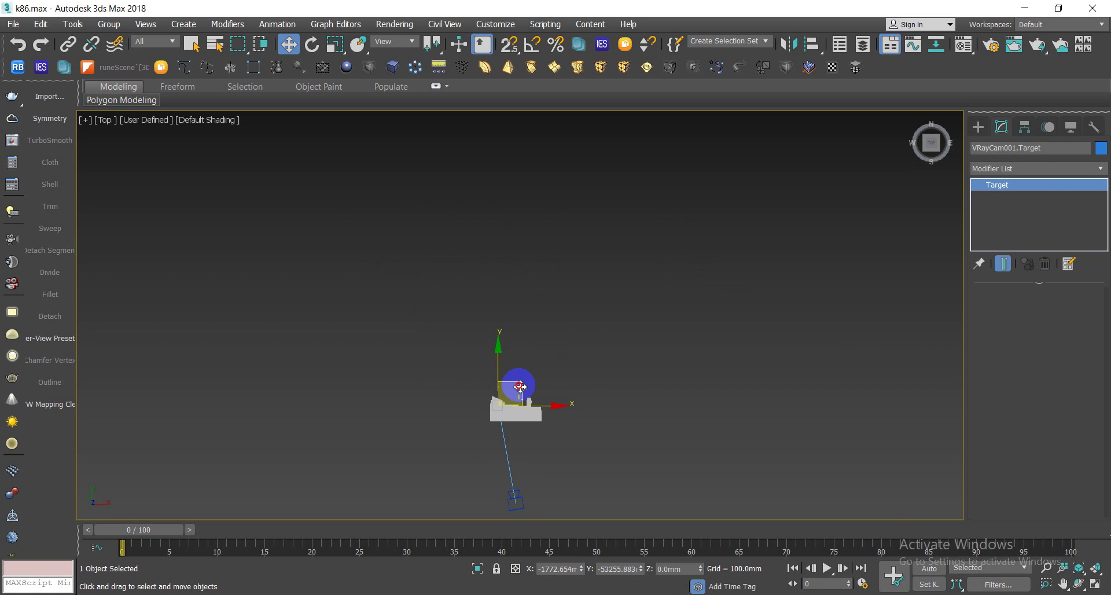
{"action": "left_click", "coordinate": [514, 495]}
{"action": "left_click_drag", "start_coordinate": [536, 481], "coordinate": [509, 440]}
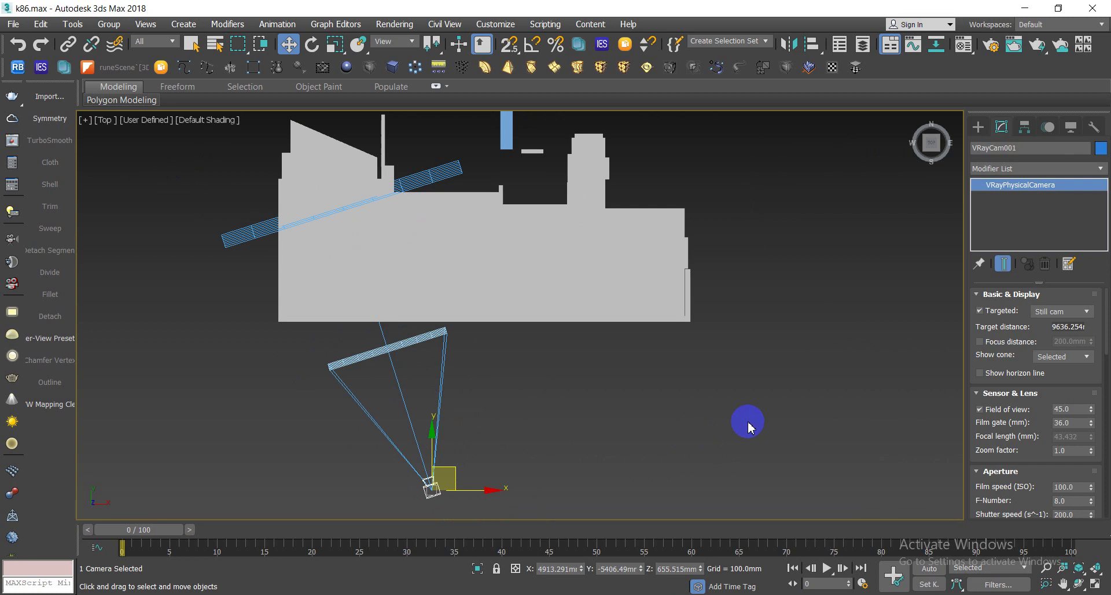
- Reselect the V-Ray camera and examine its field of view and film gate settings
{"action": "left_click", "coordinate": [602, 418]}
{"action": "left_click", "coordinate": [442, 483]}
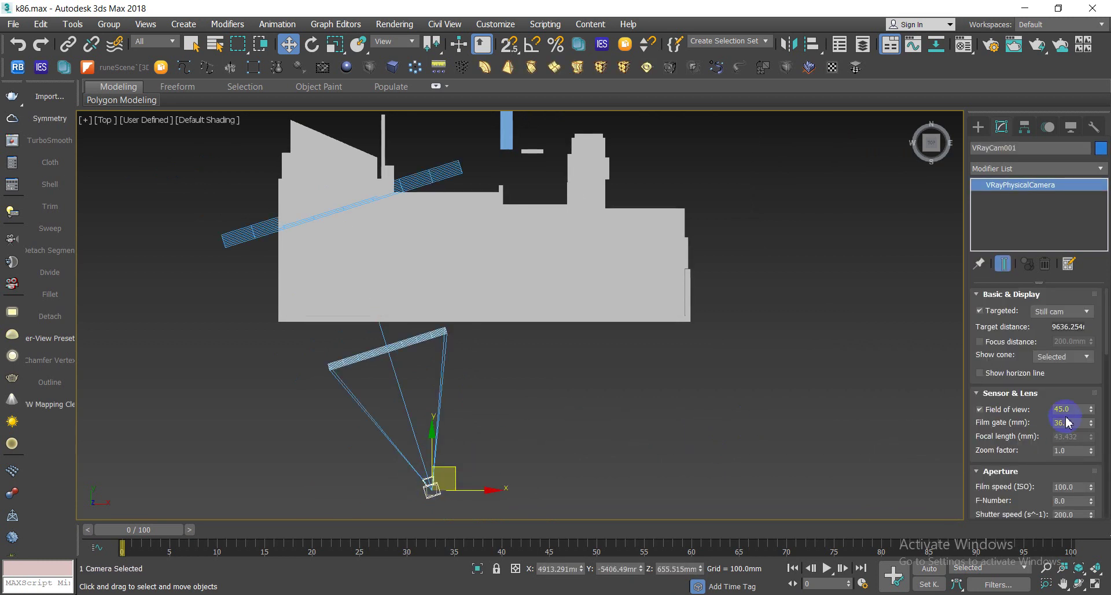
{"action": "double_click", "coordinate": [1071, 410]}
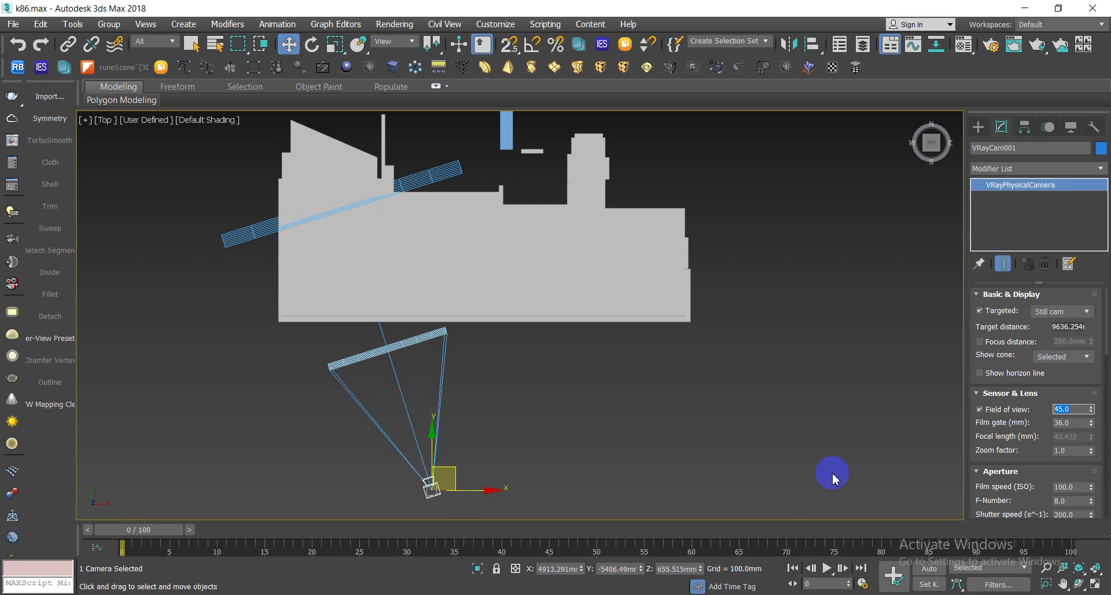
{"action": "left_click", "coordinate": [1070, 423]}
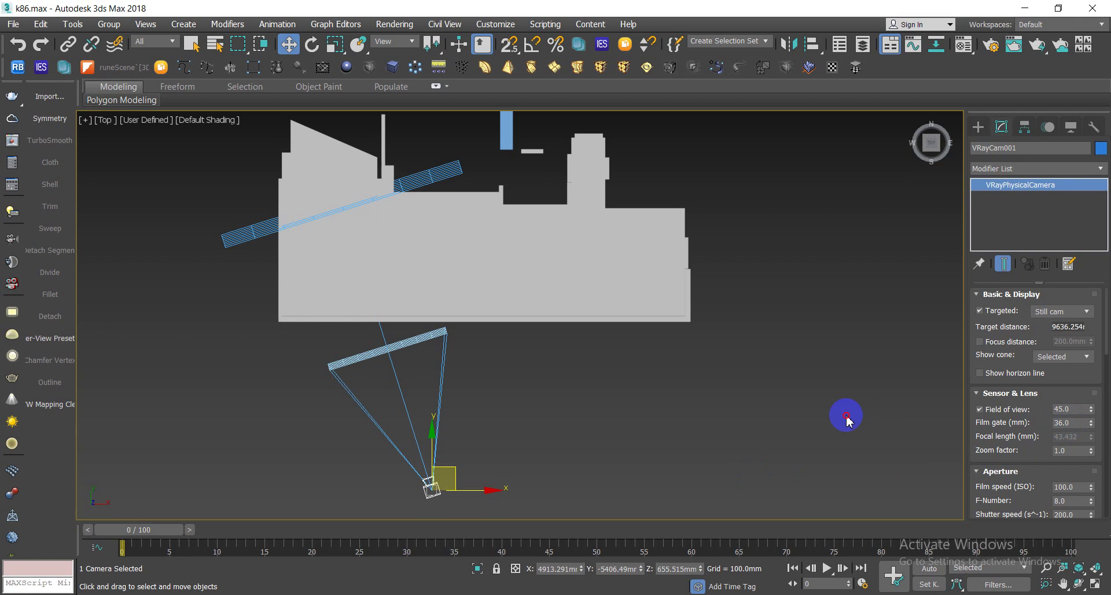
- Examine the V-Ray camera's field of view setting and clear the selection
{"action": "left_click", "coordinate": [846, 416]}
{"action": "left_click", "coordinate": [433, 485]}
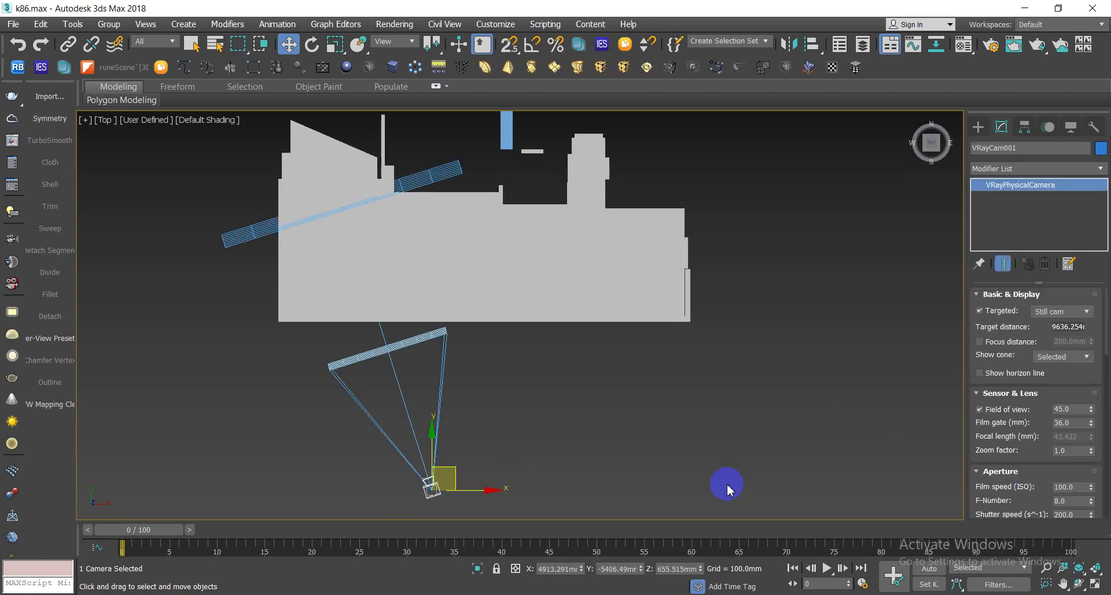
{"action": "left_click", "coordinate": [1070, 409]}
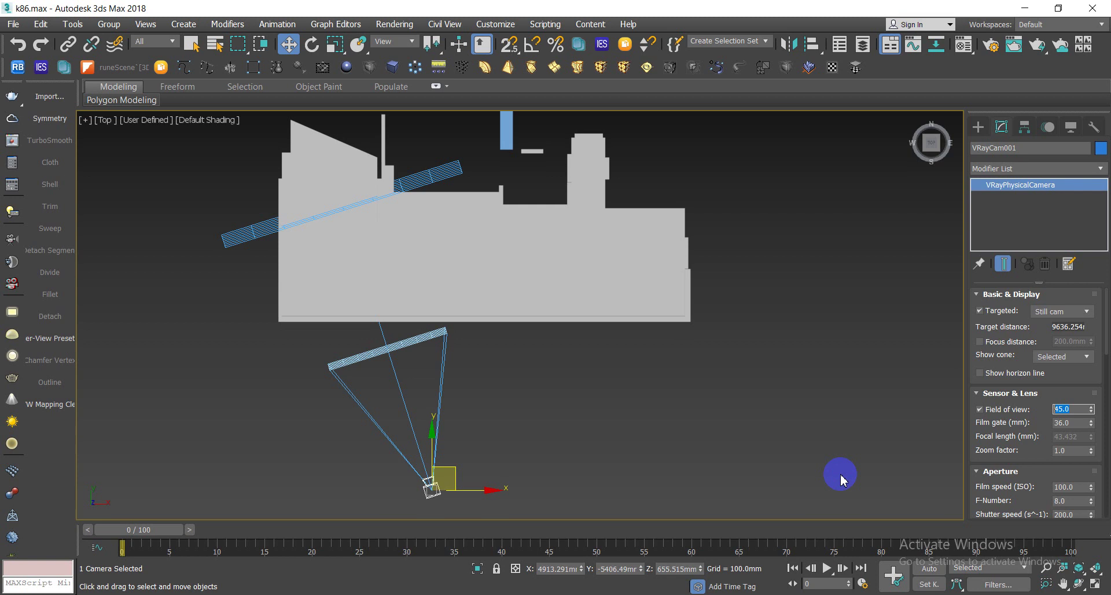
{"action": "left_click", "coordinate": [840, 479]}
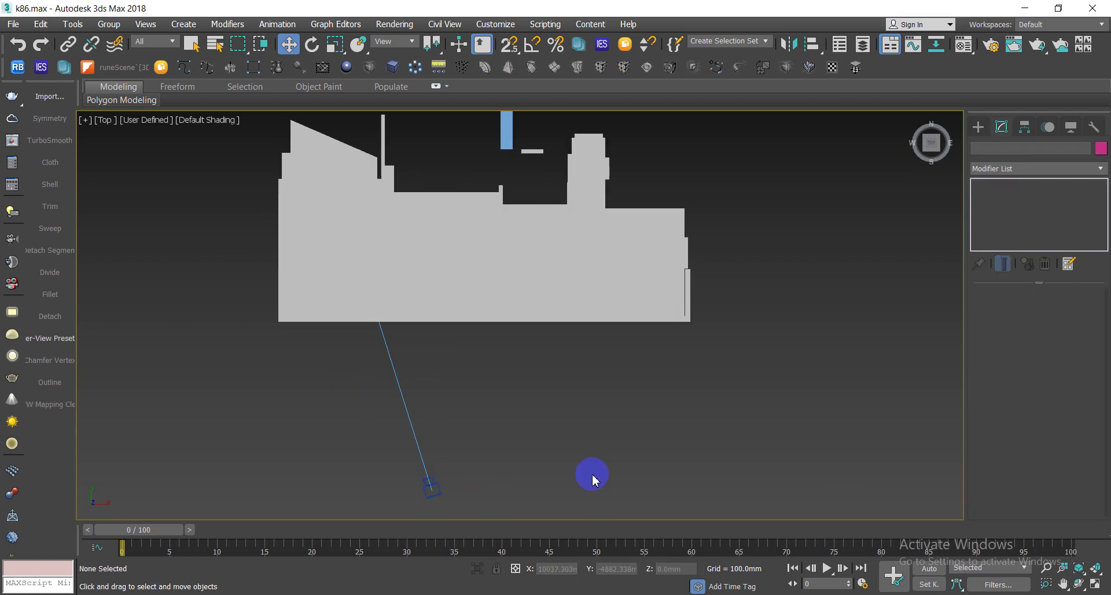
- Check what the V-Ray camera sees against the building's position and return to a wireframe top view
{"action": "key", "text": "c"}
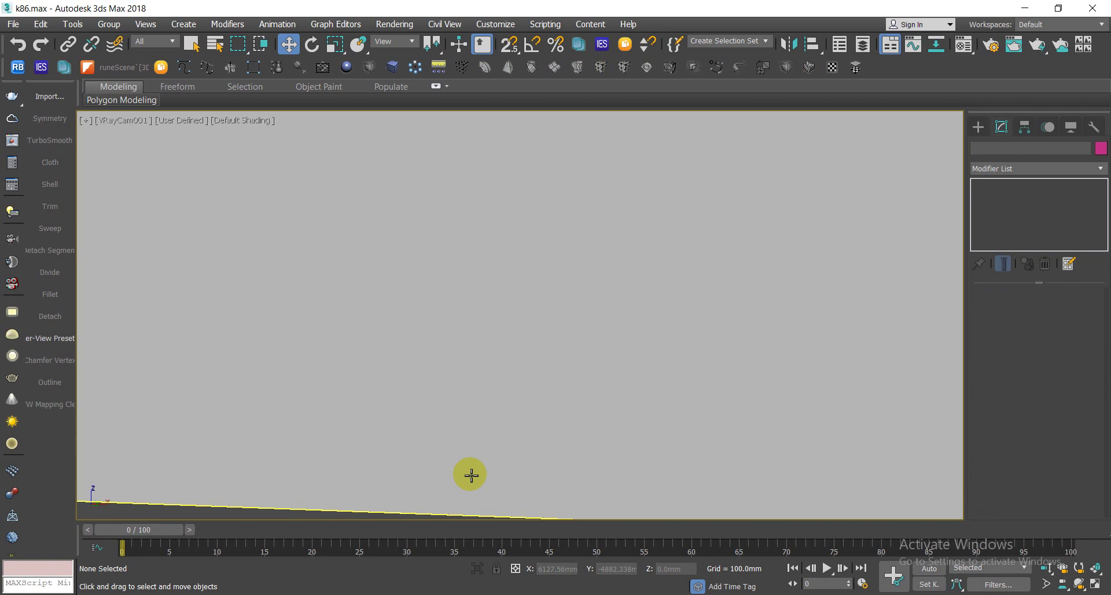
{"action": "key", "text": "t"}
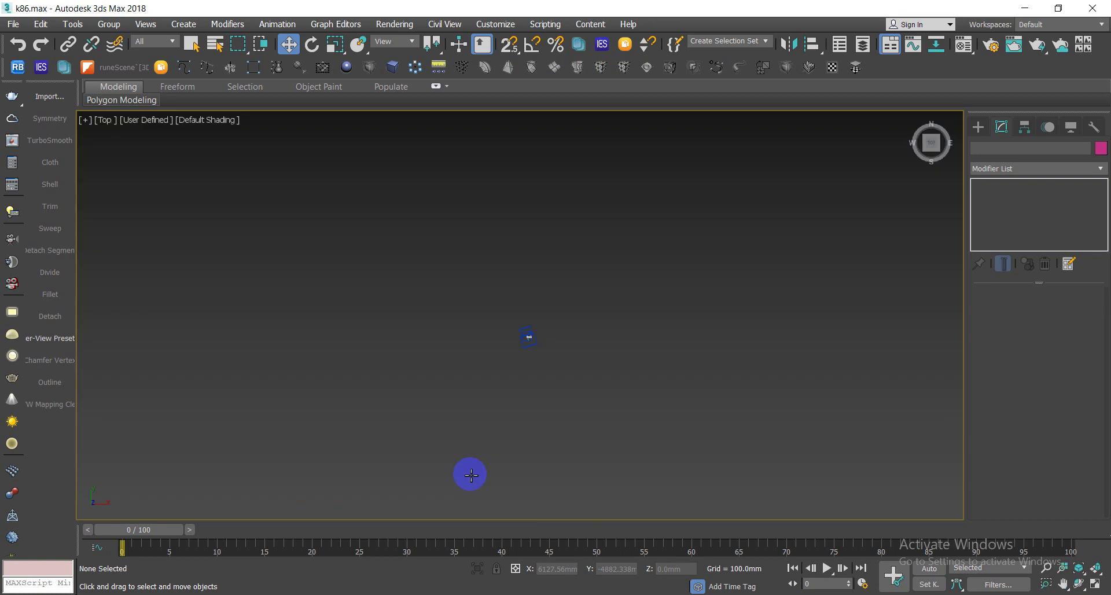
{"action": "scroll", "coordinate": [470, 473], "scroll_direction": "down", "scroll_amount": 3}
{"action": "middle_click_drag", "start_coordinate": [502, 442], "coordinate": [493, 385], "text": "alt"}
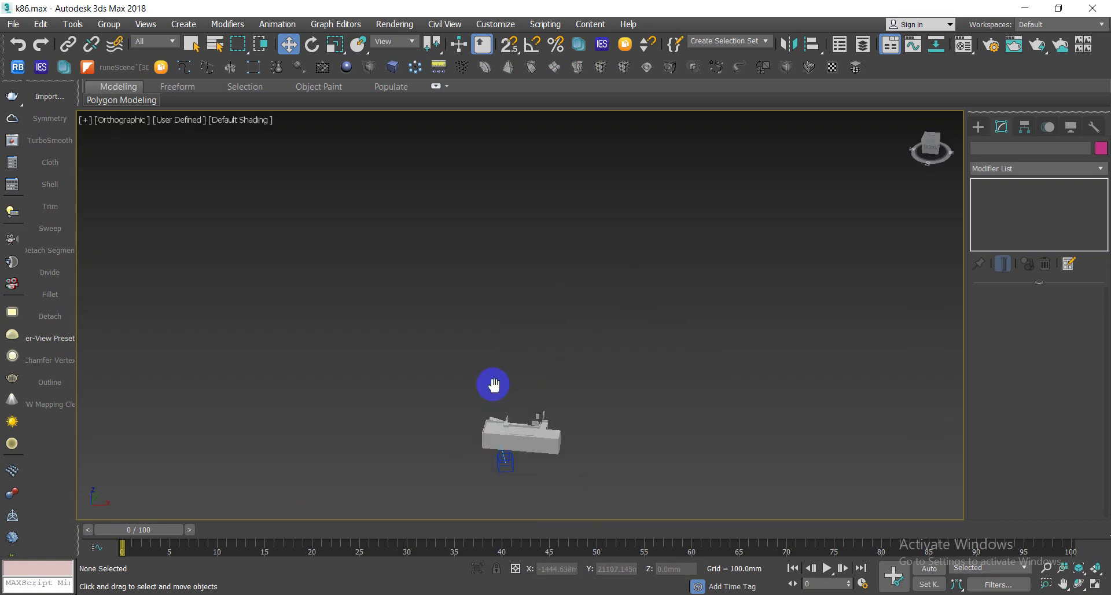
{"action": "key", "text": "c"}
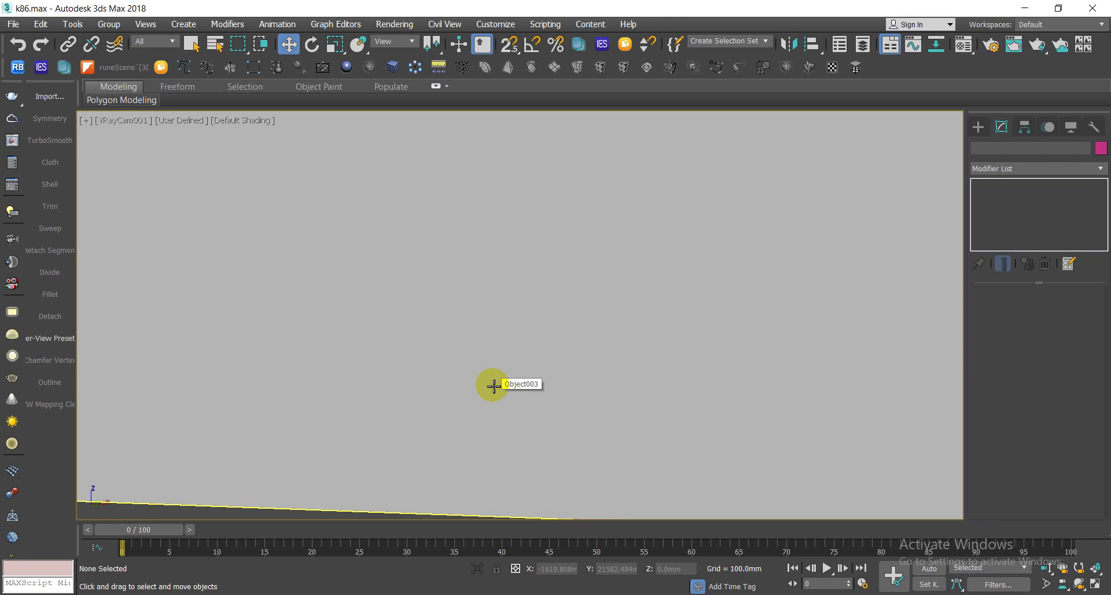
{"action": "key", "text": "t"}
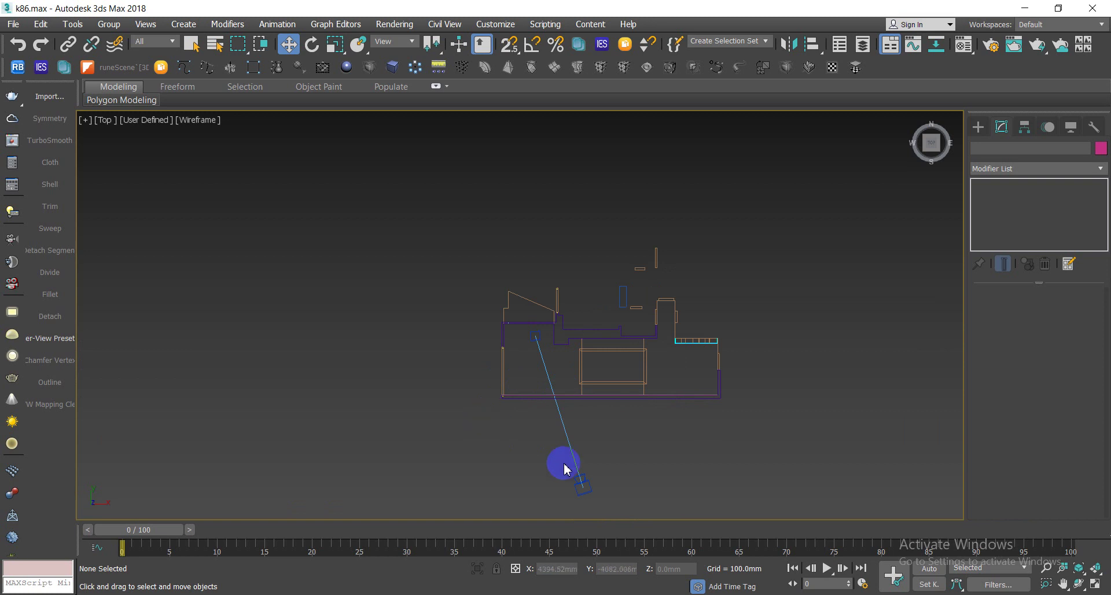
- Select the V-Ray camera in the top view, browse its parameters and collapse all of its rollouts
{"action": "left_click", "coordinate": [589, 487]}
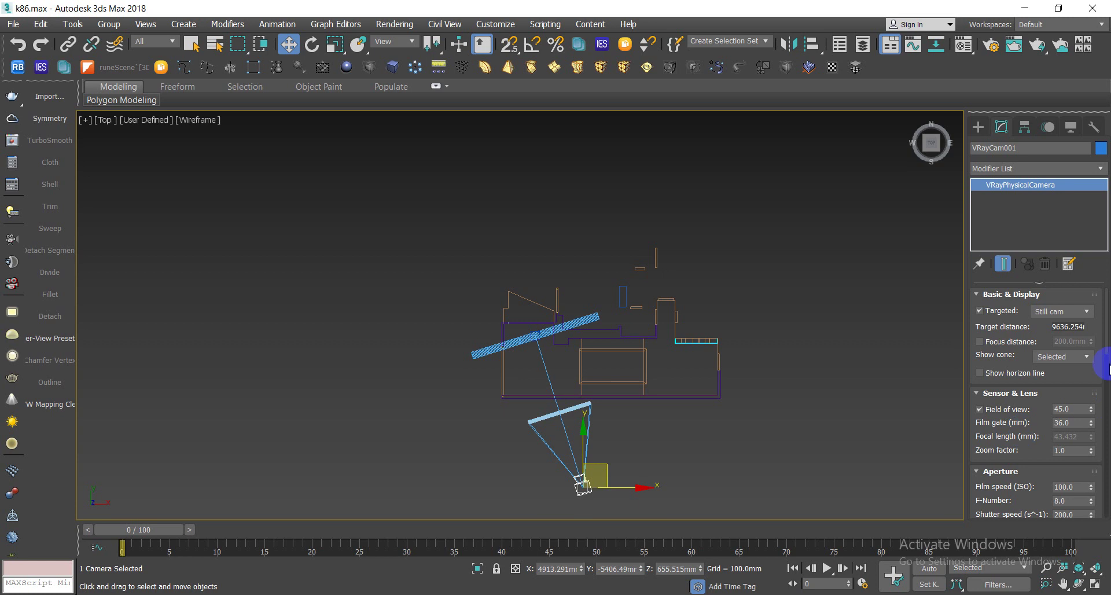
{"action": "left_click_drag", "start_coordinate": [1106, 338], "coordinate": [1105, 362]}
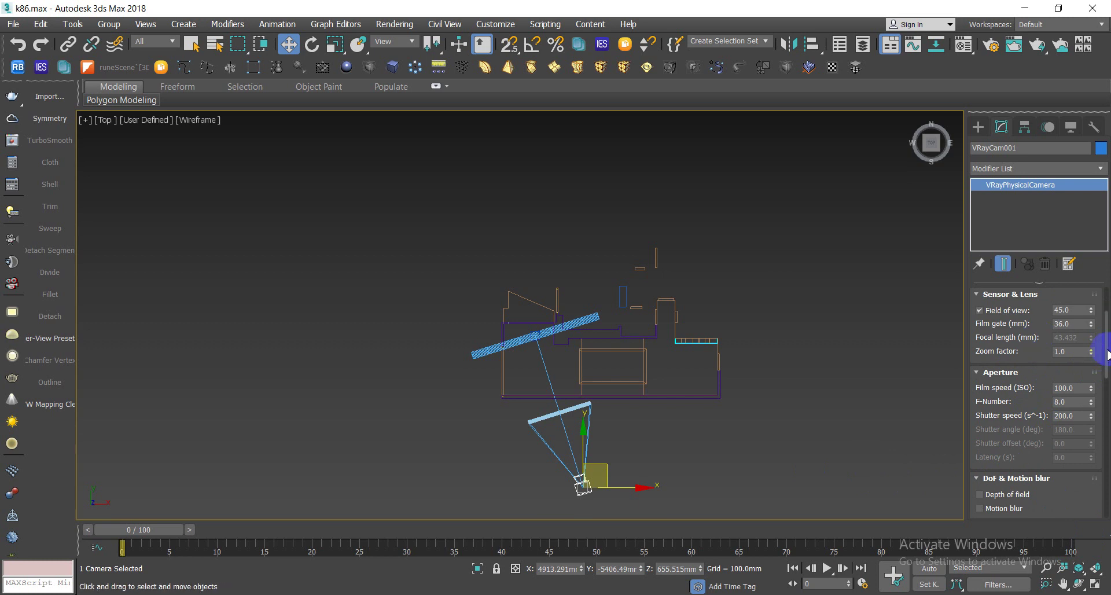
{"action": "left_click_drag", "start_coordinate": [1107, 354], "coordinate": [1094, 416]}
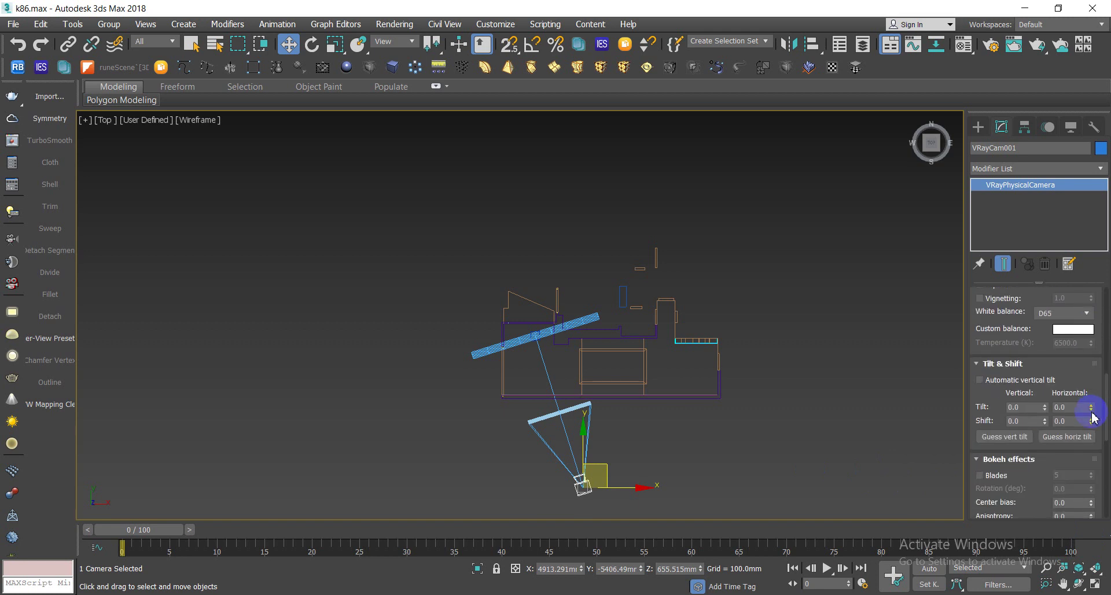
{"action": "right_click", "coordinate": [1070, 369]}
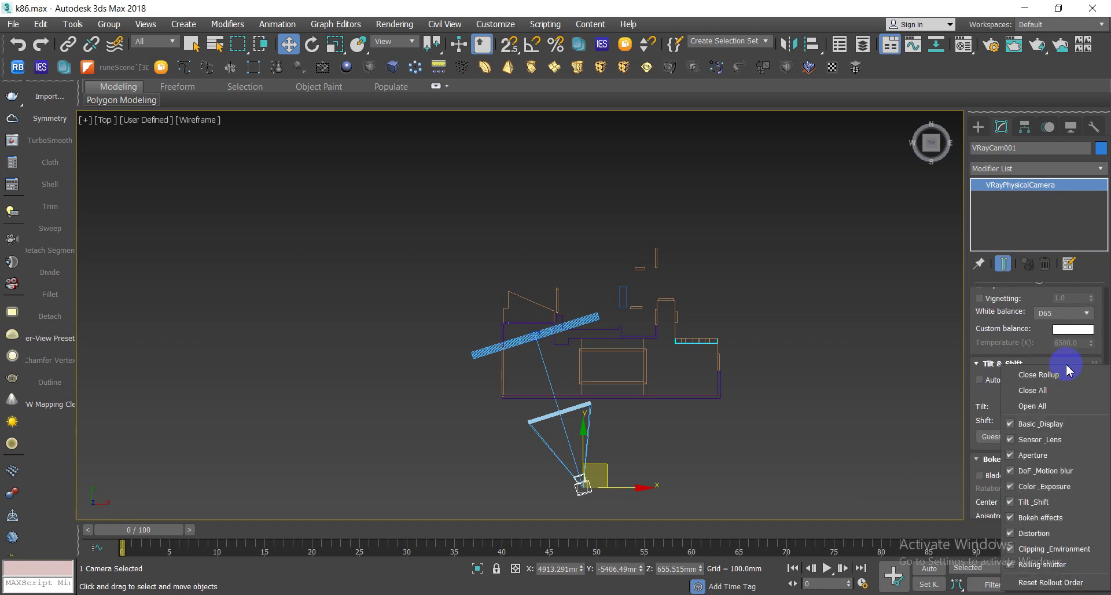
{"action": "left_click", "coordinate": [1045, 395]}
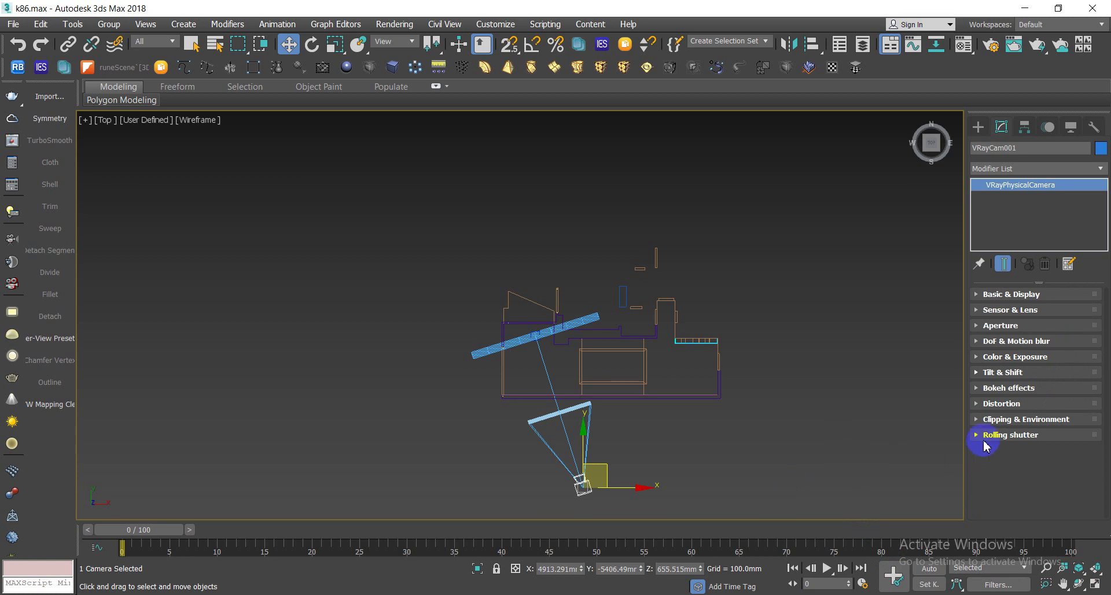
- Enable clipping for the V-Ray camera and set its far clipping plane to 20000 mm, beyond the building
{"action": "left_click", "coordinate": [1014, 423]}
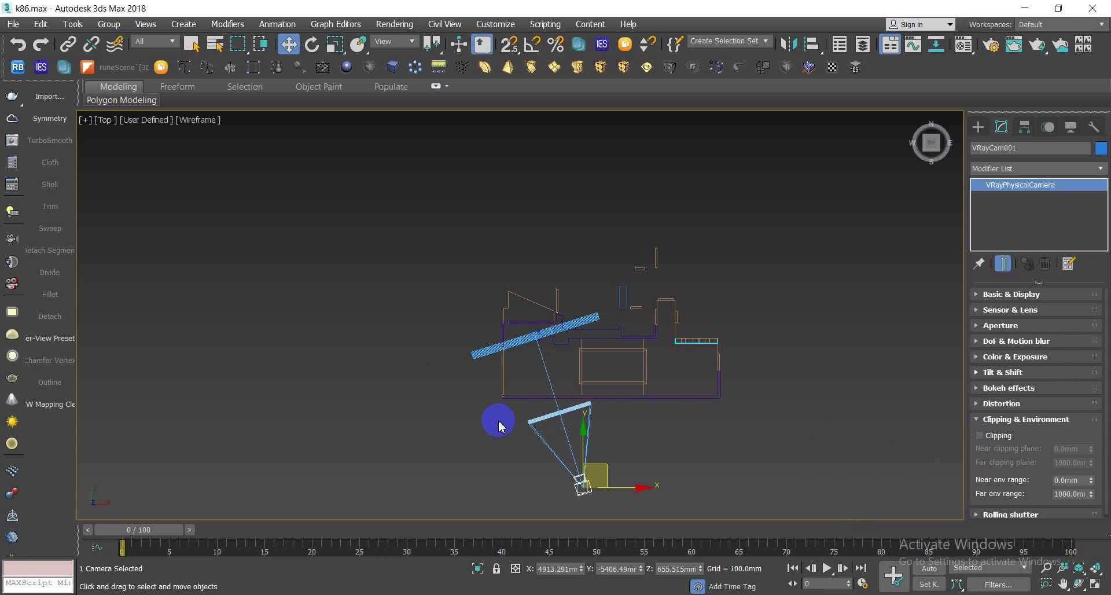
{"action": "left_click", "coordinate": [981, 436]}
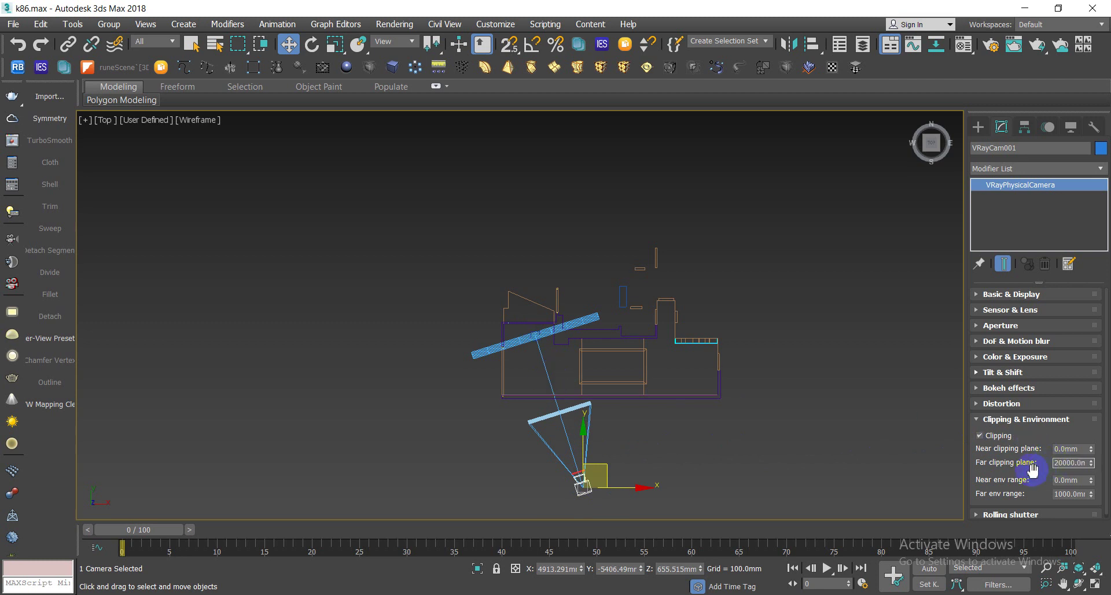
{"action": "left_click", "coordinate": [912, 458]}
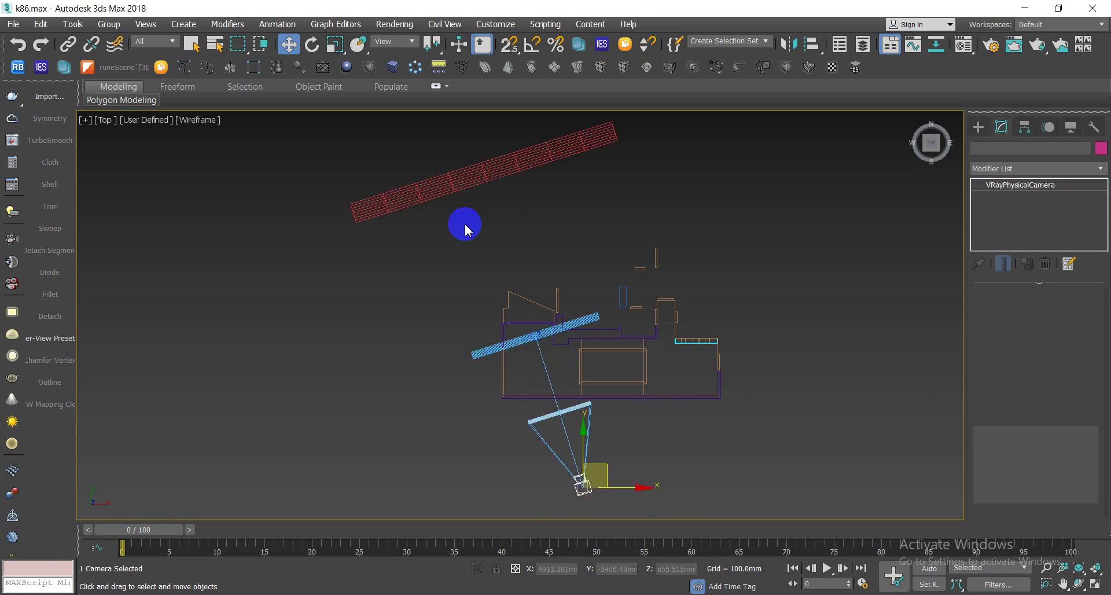
{"action": "left_click", "coordinate": [480, 184]}
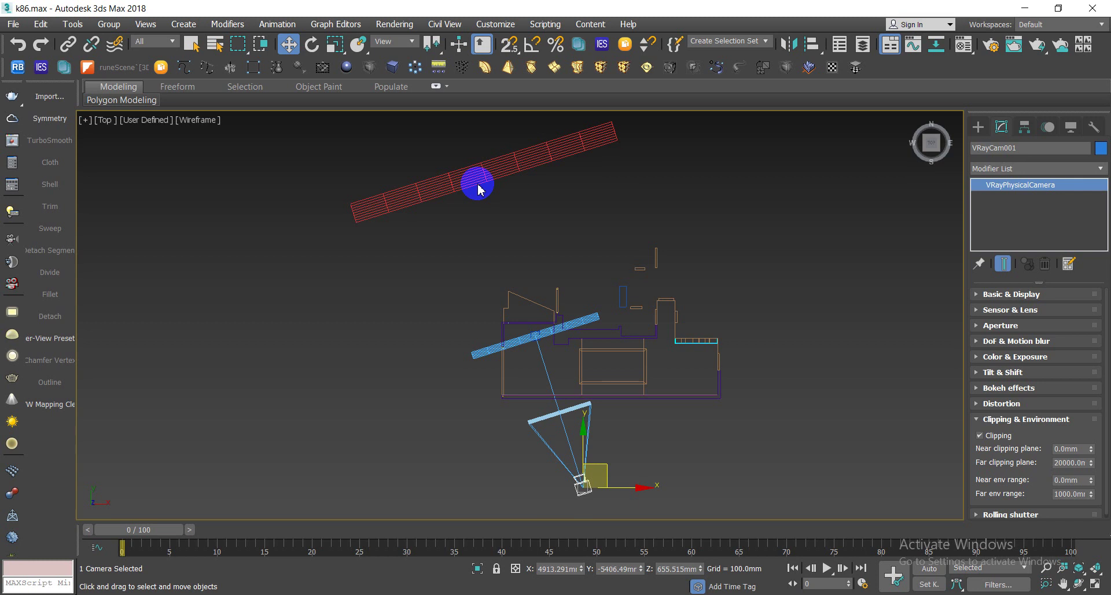
- Move the camera closer to the long wall, about X 3796, Y -3054 mm, and raise its near clipping plane from 1000 to 3350 mm
{"action": "left_click_drag", "start_coordinate": [602, 471], "coordinate": [583, 426]}
{"action": "left_click", "coordinate": [1068, 463]}
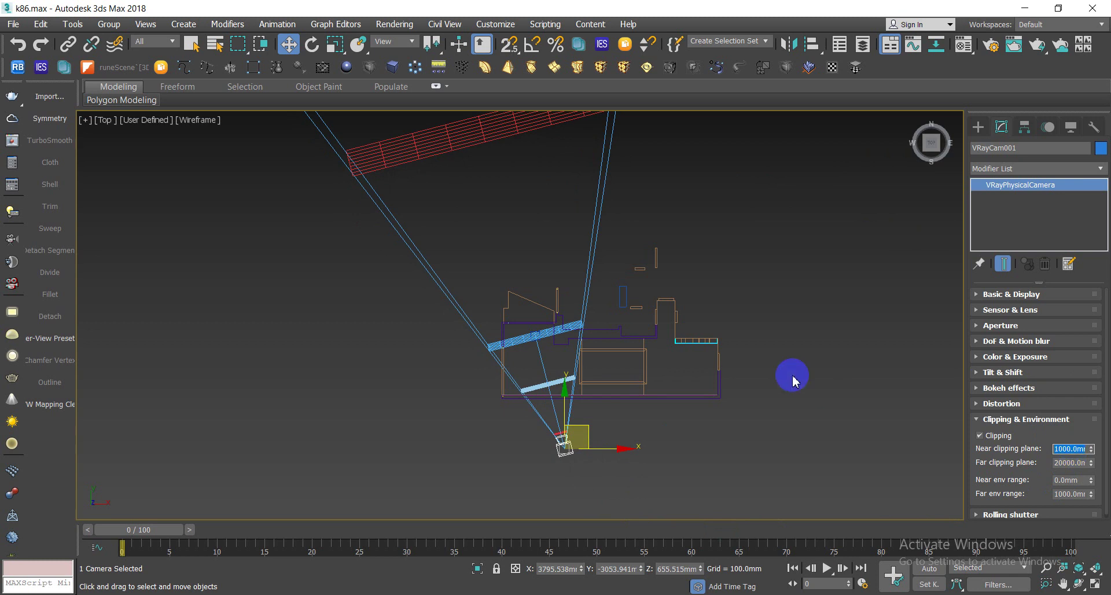
{"action": "scroll", "coordinate": [575, 445], "scroll_direction": "up", "scroll_amount": 2}
{"action": "scroll", "coordinate": [576, 444], "scroll_direction": "down", "scroll_amount": 2}
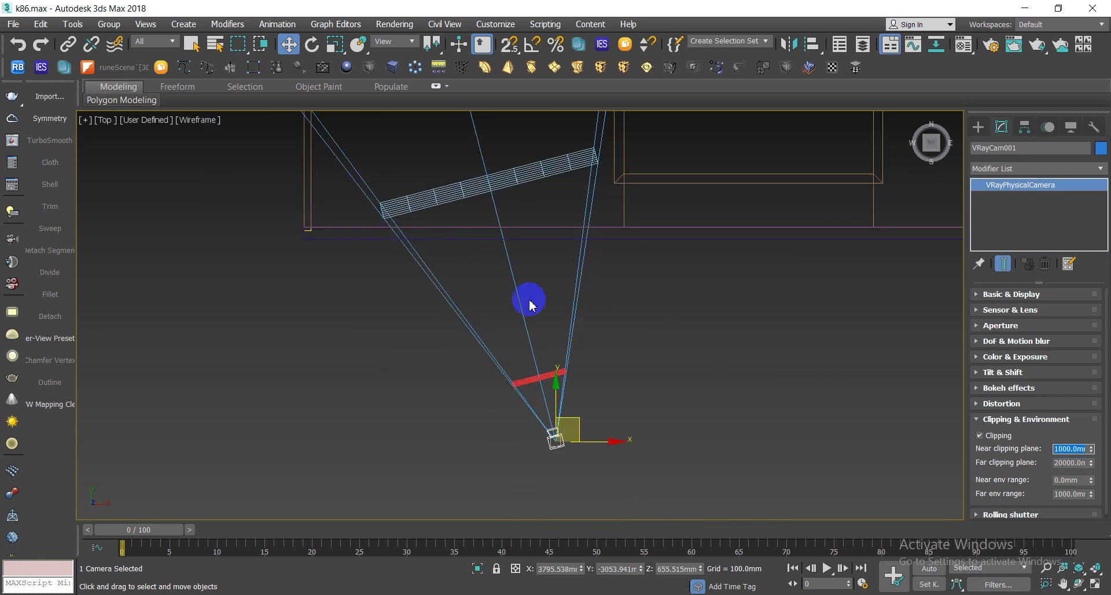
{"action": "left_click_drag", "start_coordinate": [1100, 442], "coordinate": [1055, 311]}
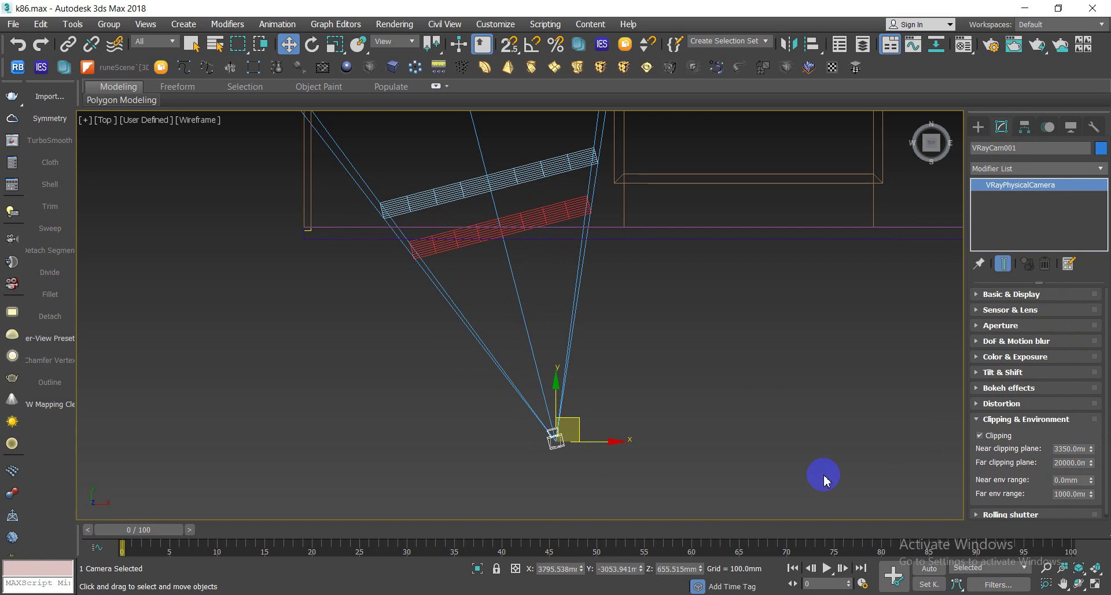
{"action": "left_click", "coordinate": [663, 348]}
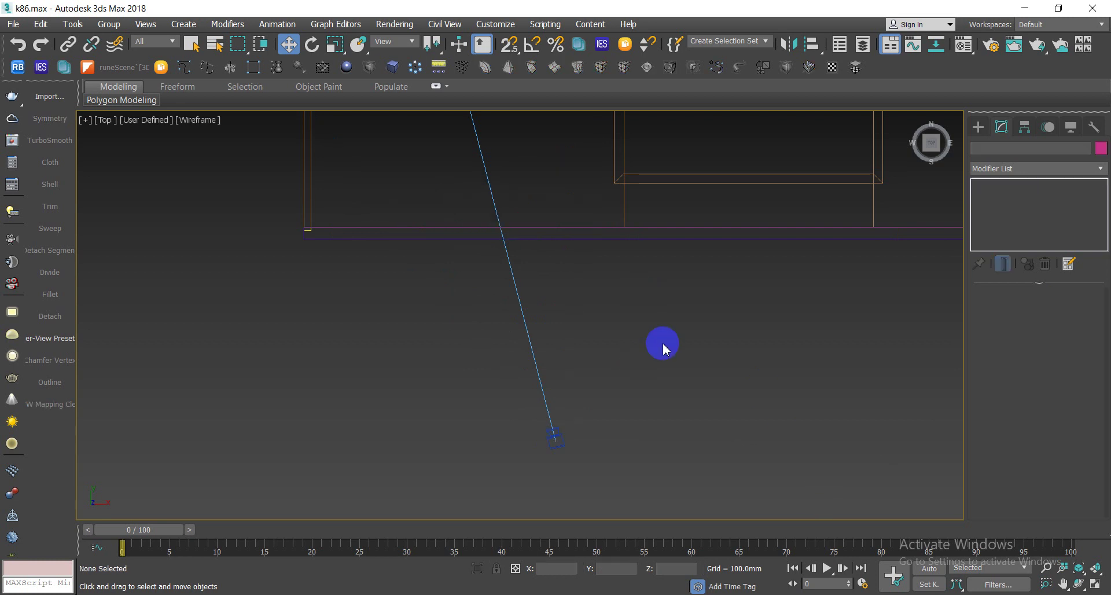
- Move the camera nearer the long wall, about X 3552, Y -1561 mm, and set its near clipping plane to 2546 mm
{"action": "left_click", "coordinate": [555, 438]}
{"action": "scroll", "coordinate": [515, 362], "scroll_direction": "down", "scroll_amount": 5}
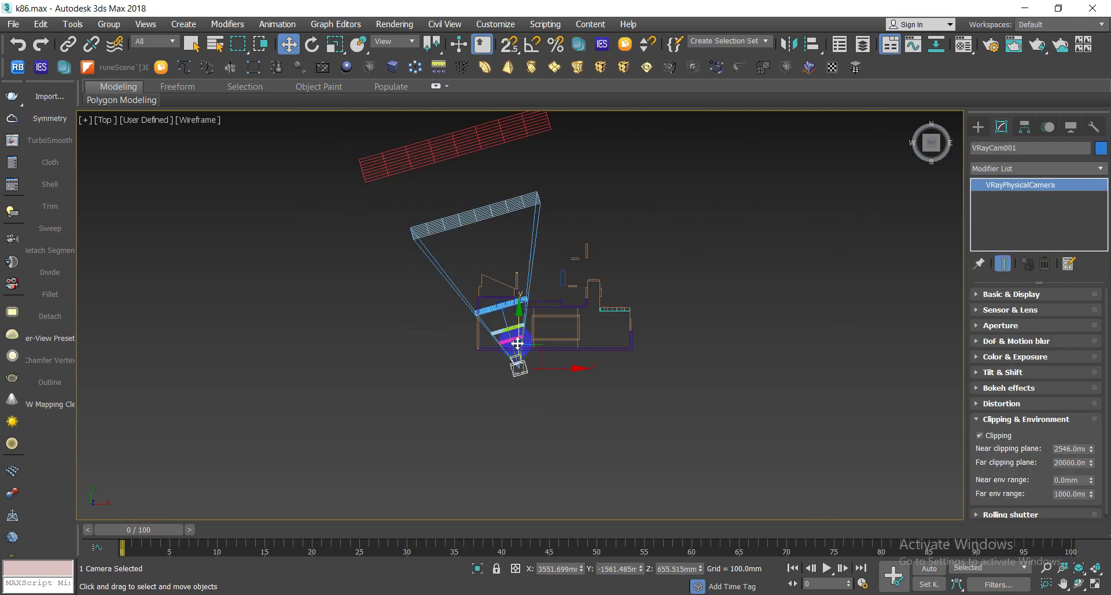
{"action": "left_click", "coordinate": [645, 438]}
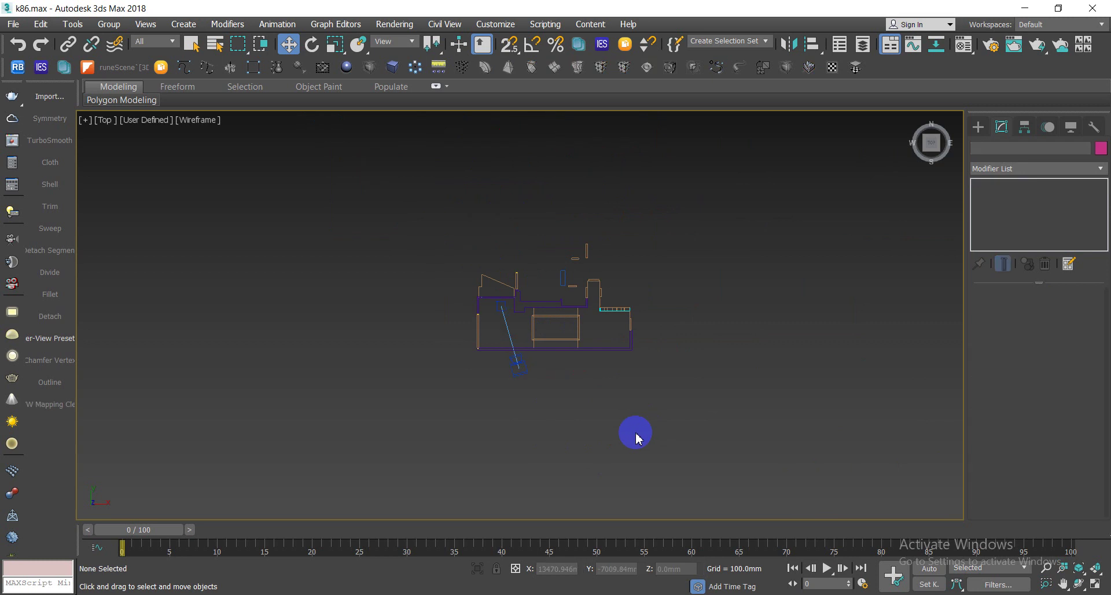
- Check the clipped interior through the V-Ray camera with default shading
{"action": "key", "text": "c"}
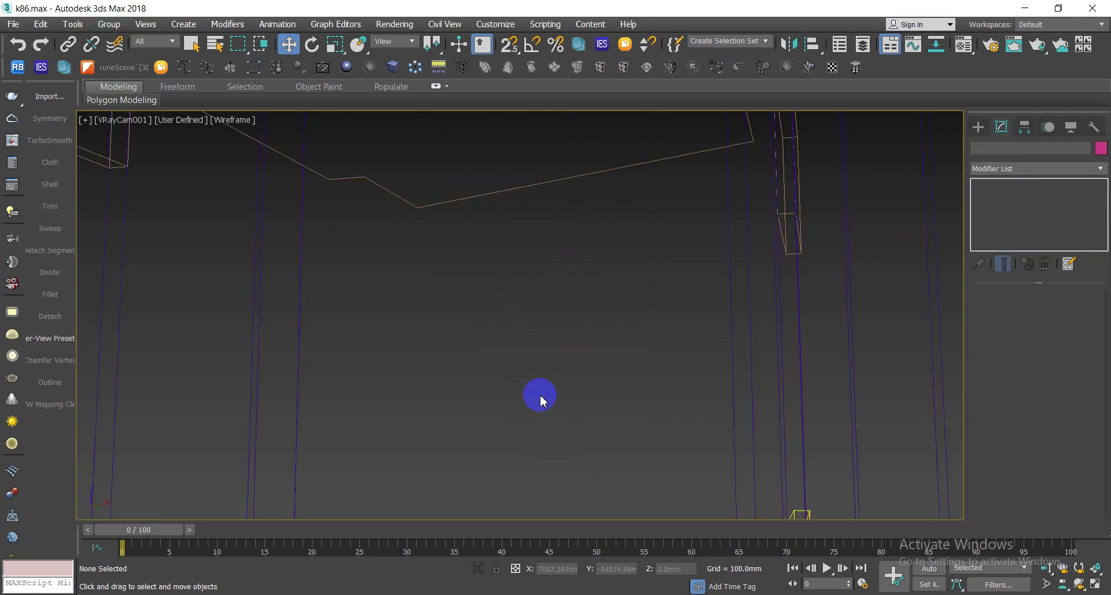
{"action": "key", "text": "F3"}
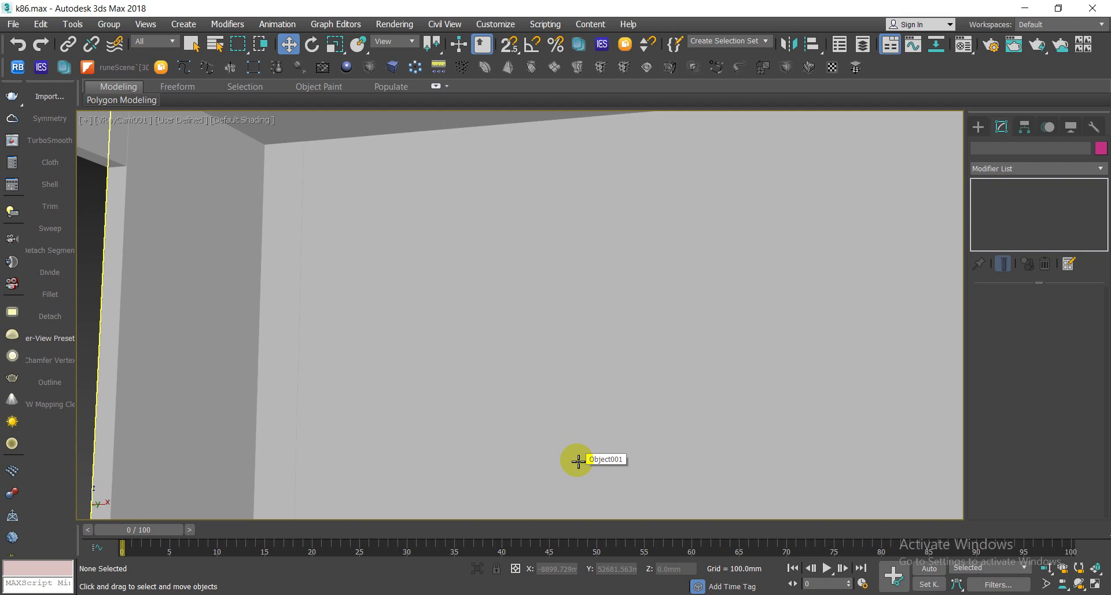
{"action": "left_click", "coordinate": [577, 461]}
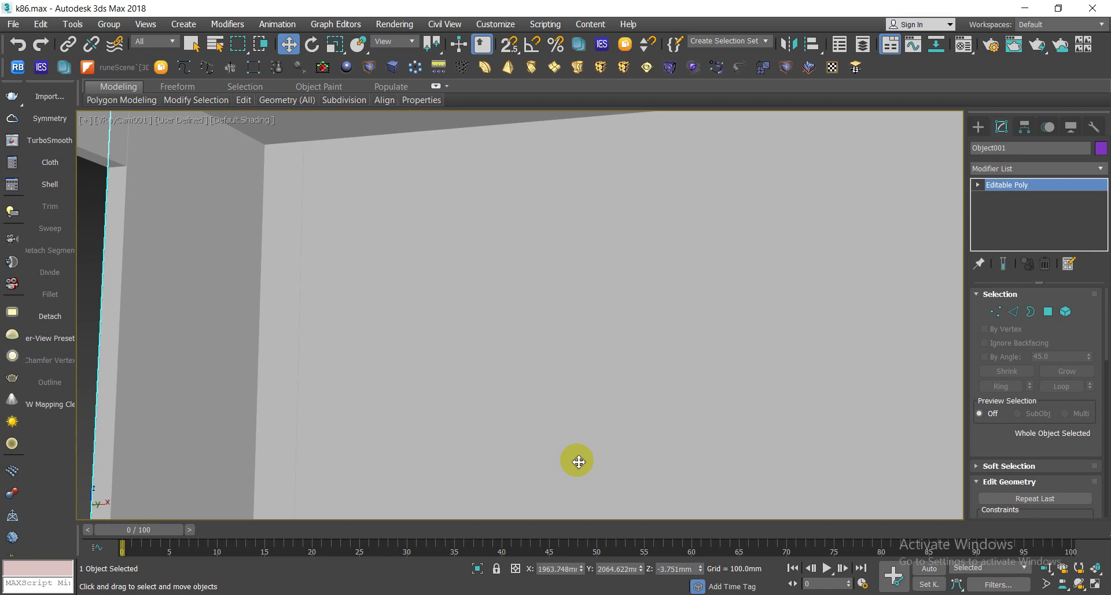
- Select the camera in an angled orthographic view of the building and set its absolute Z height to 1400 mm
{"action": "key", "text": "t"}
{"action": "left_click", "coordinate": [235, 422]}
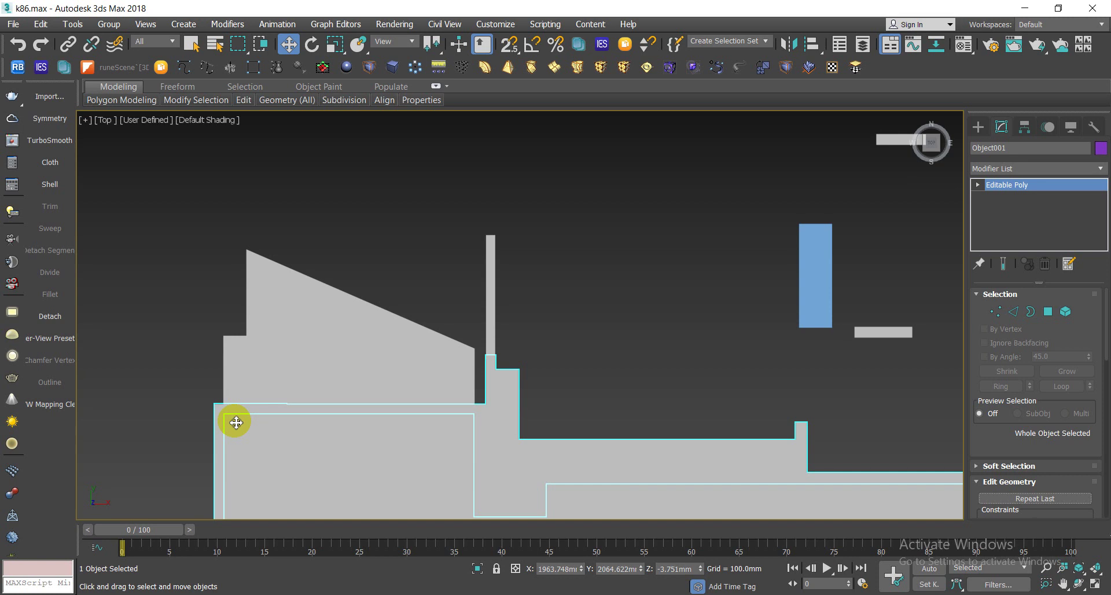
{"action": "scroll", "coordinate": [255, 377], "scroll_direction": "down", "scroll_amount": 5}
{"action": "middle_click_drag", "start_coordinate": [272, 367], "coordinate": [446, 302], "text": "alt"}
{"action": "middle_click_drag", "start_coordinate": [449, 400], "coordinate": [458, 402], "text": "alt"}
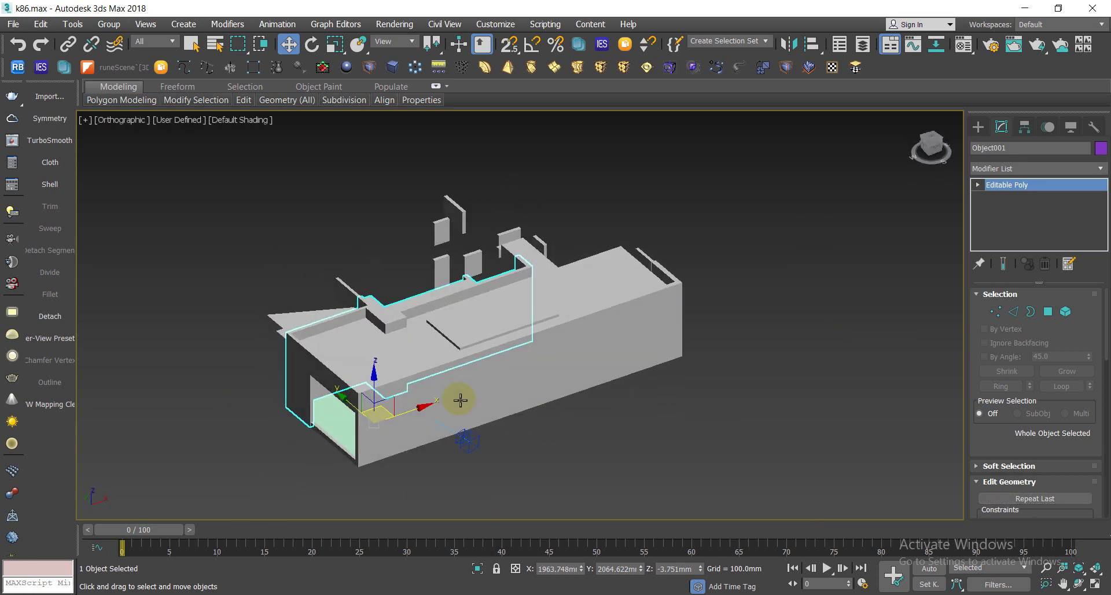
{"action": "left_click", "coordinate": [467, 444]}
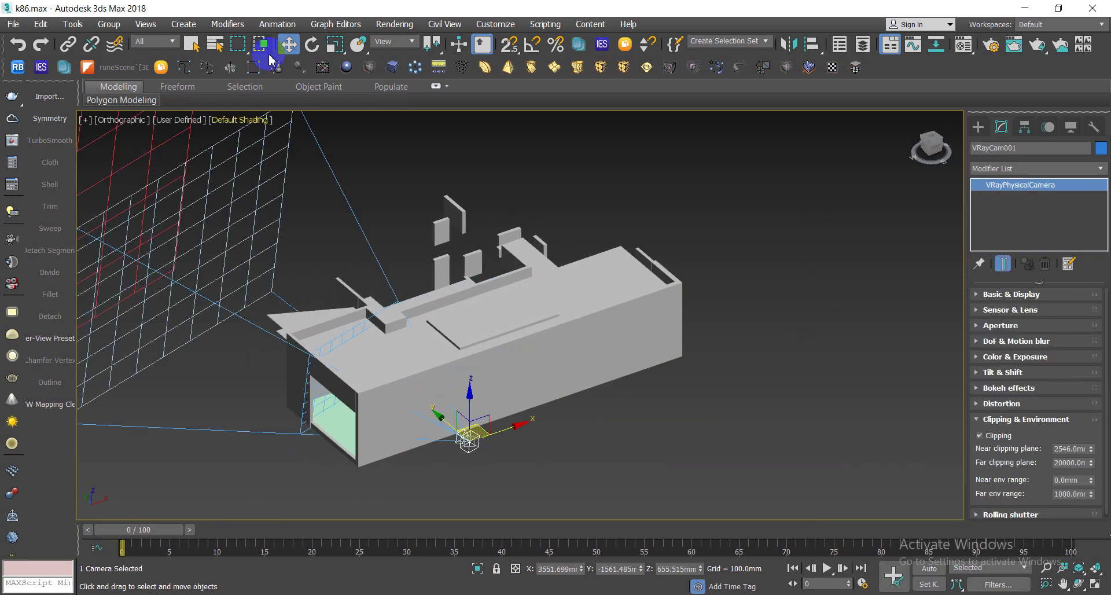
{"action": "right_click", "coordinate": [288, 44]}
{"action": "left_click", "coordinate": [718, 283]}
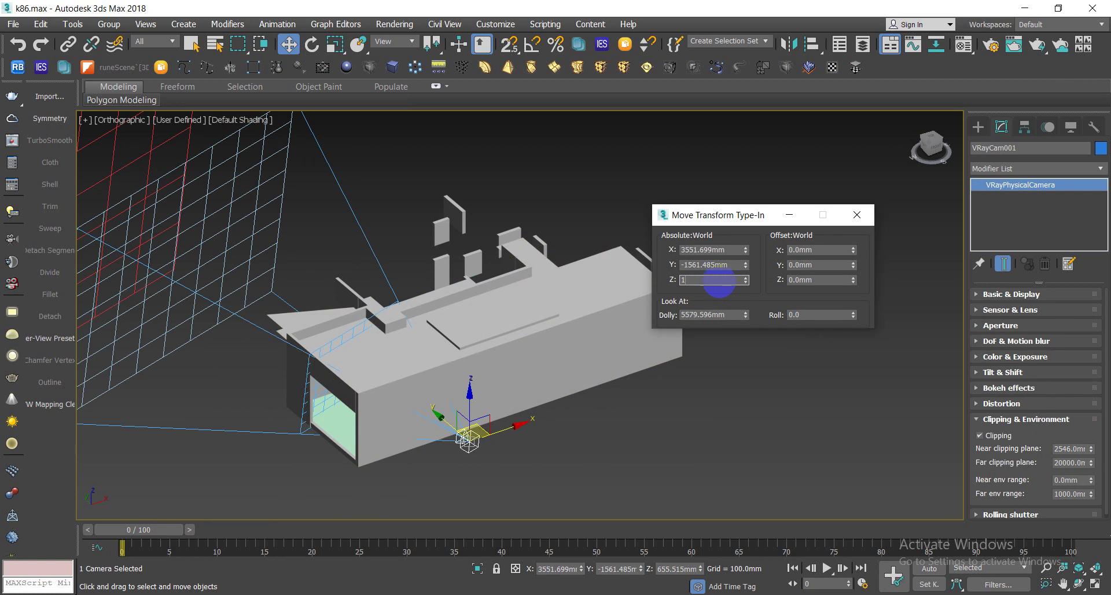
{"action": "key", "text": "Return"}
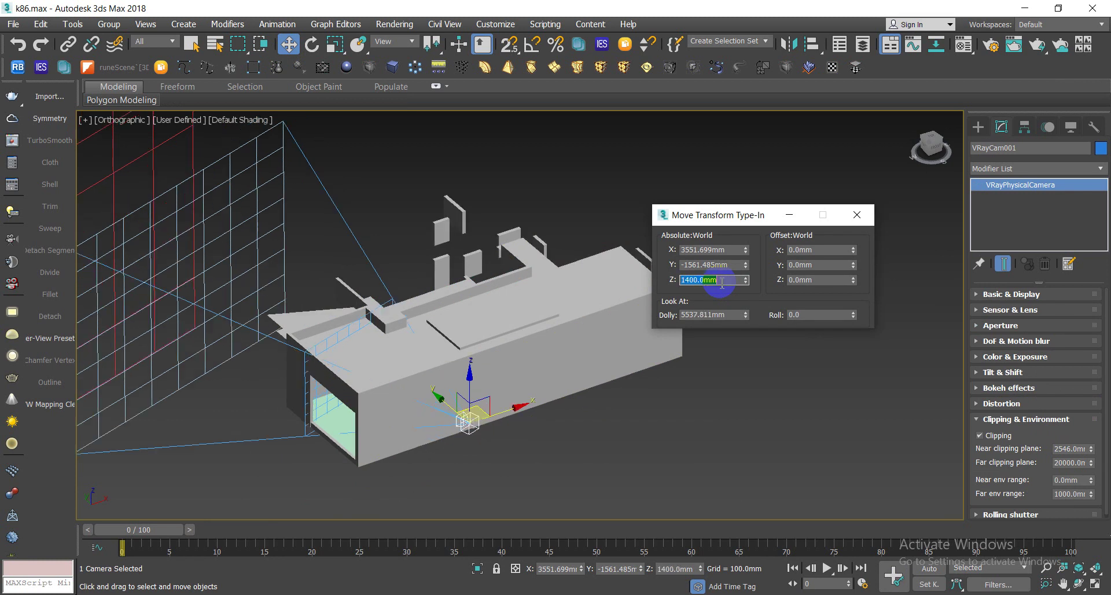
- Select the camera's target and set its absolute Z height to 1400 mm
{"action": "right_click", "coordinate": [507, 176]}
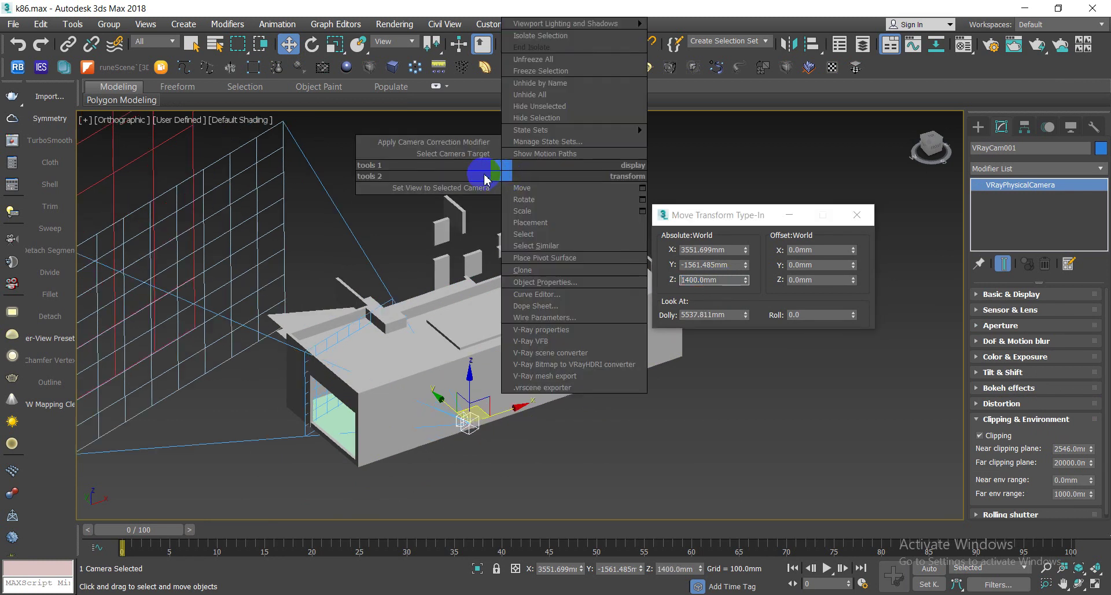
{"action": "left_click", "coordinate": [457, 155]}
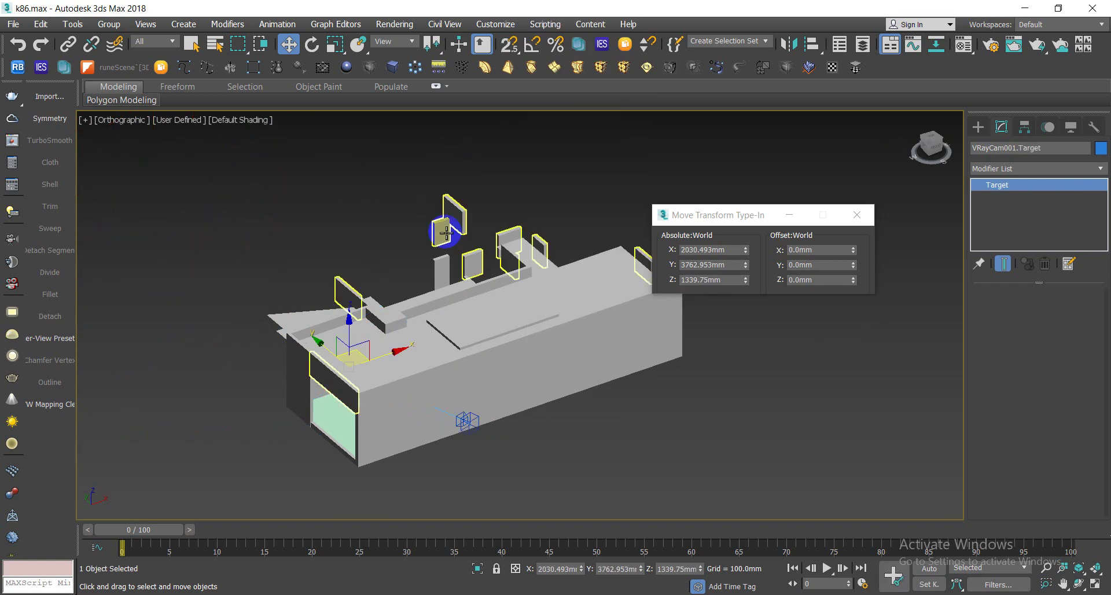
{"action": "left_click", "coordinate": [720, 280]}
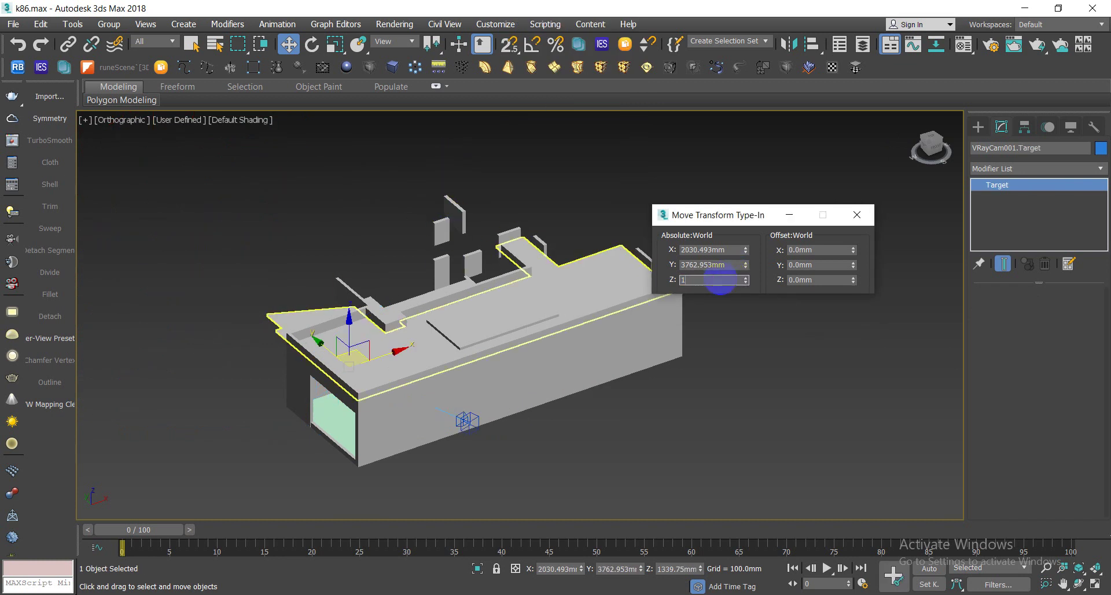
{"action": "key", "text": "Return"}
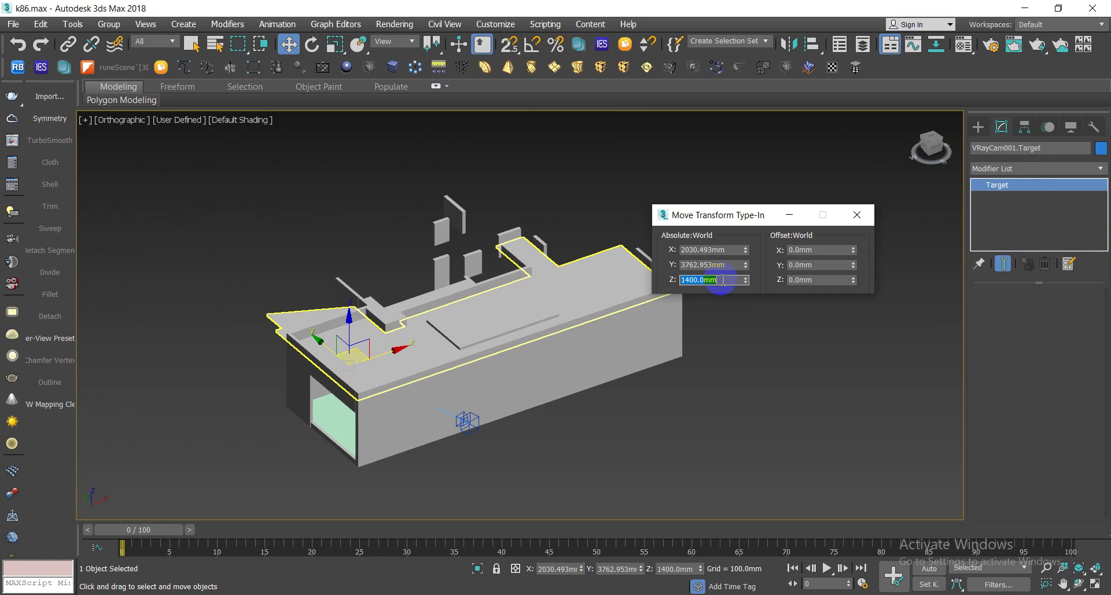
- Return to the V-Ray camera's view with safe frames shown and close the transform type-in dialog
{"action": "left_click", "coordinate": [707, 385]}
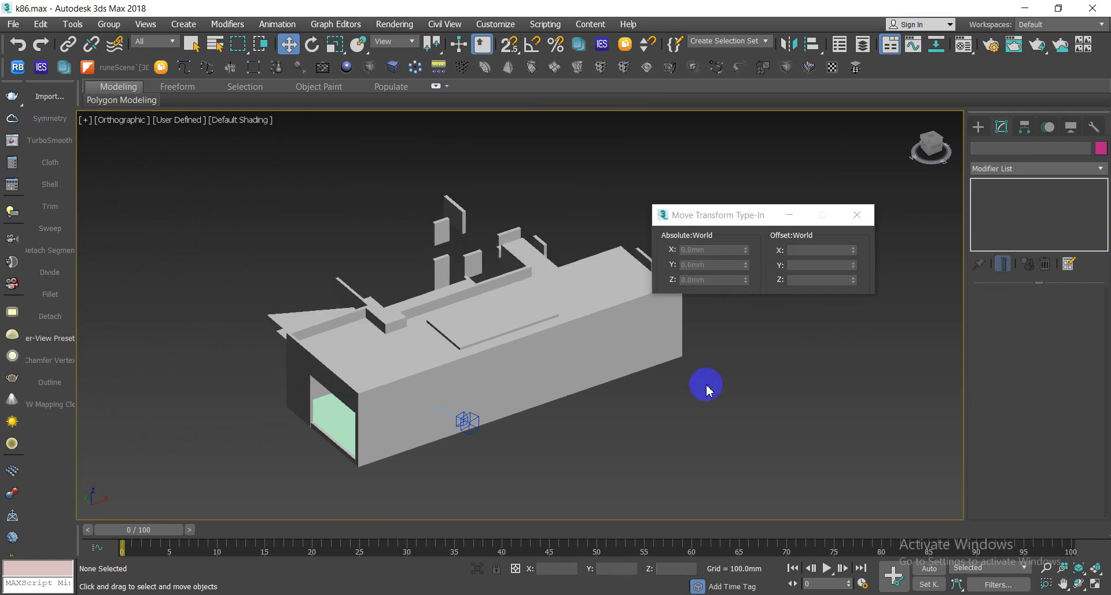
{"action": "key", "text": "c"}
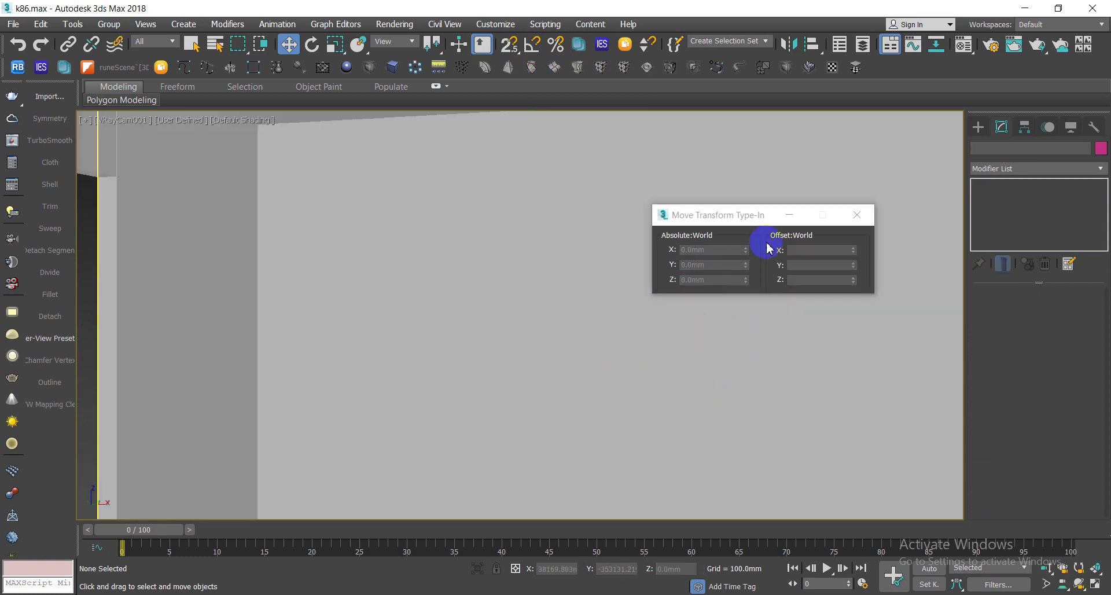
{"action": "left_click", "coordinate": [857, 215]}
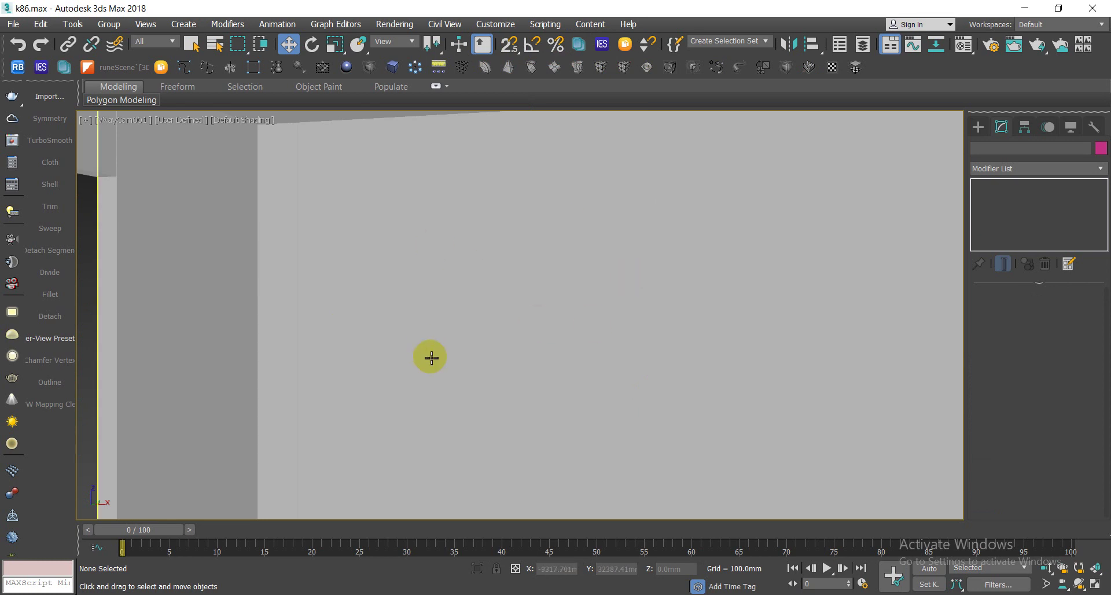
{"action": "key", "text": "ctrl+z"}
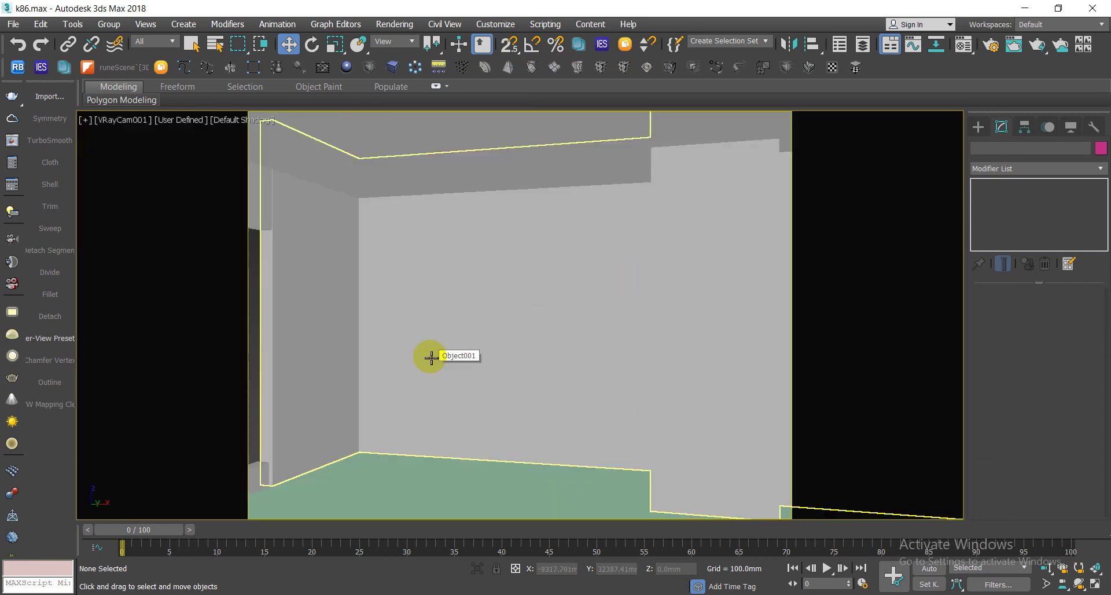
- Create a teapot, a sphere and a box of about 392 × 305 × 239 mm on the room's floor
{"action": "left_click", "coordinate": [978, 127]}
{"action": "left_click", "coordinate": [1014, 214]}
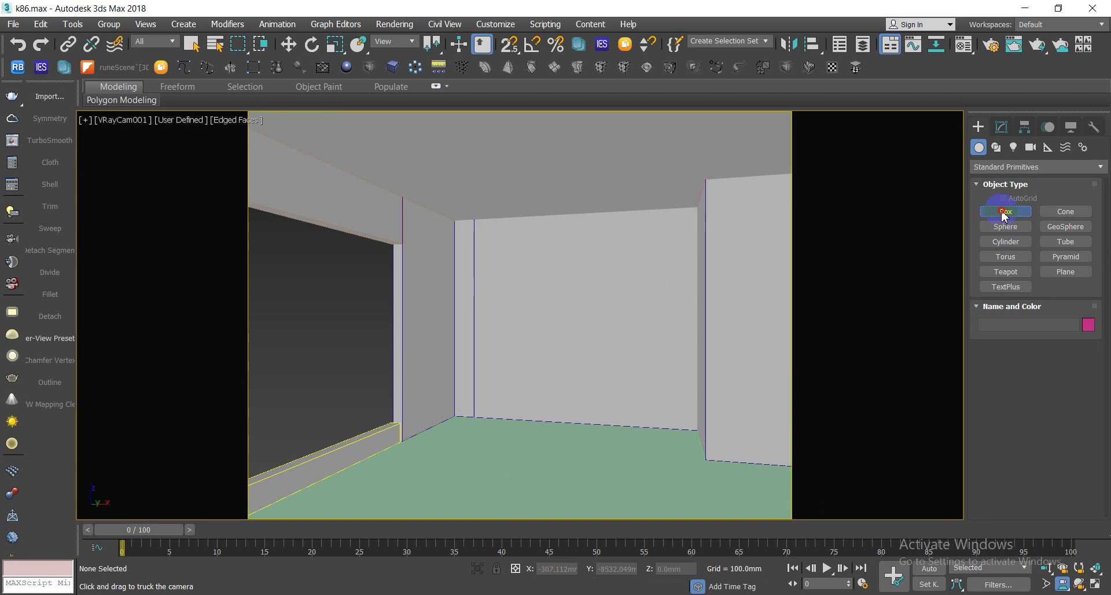
{"action": "left_click", "coordinate": [1007, 243]}
{"action": "left_click", "coordinate": [1005, 226]}
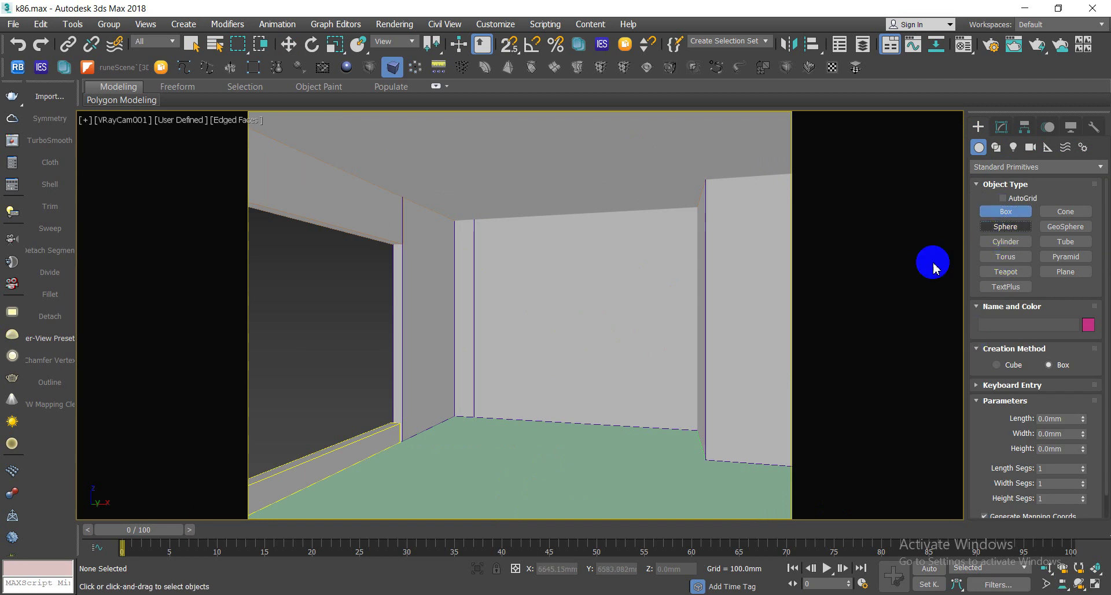
{"action": "left_click_drag", "start_coordinate": [499, 451], "coordinate": [574, 485]}
{"action": "left_click", "coordinate": [1006, 271]}
{"action": "left_click", "coordinate": [1005, 227]}
{"action": "left_click", "coordinate": [1006, 211]}
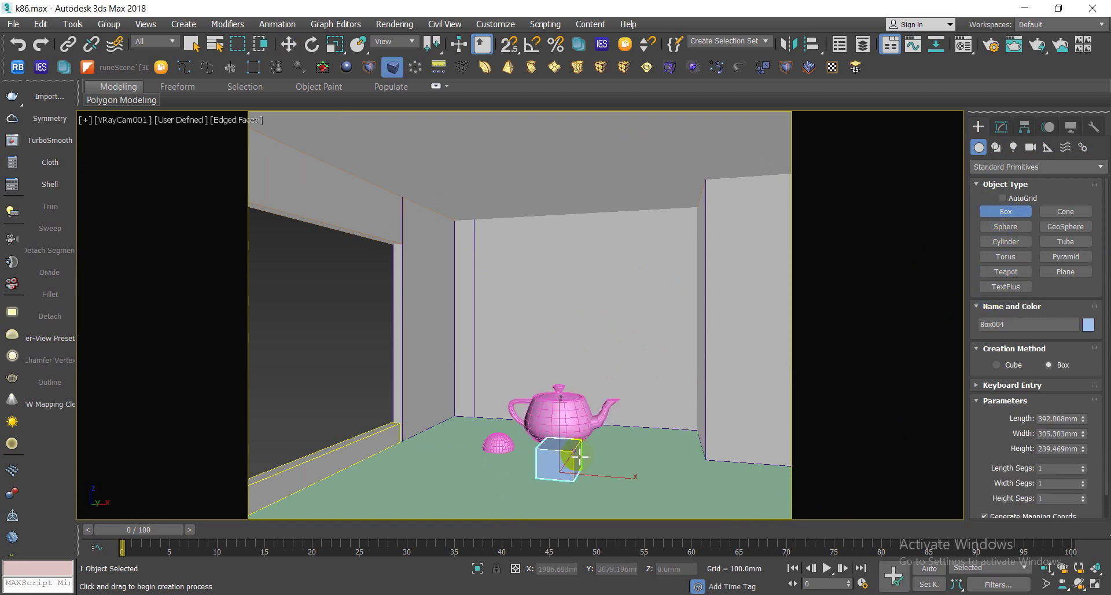
{"action": "left_click", "coordinate": [572, 455]}
- Raise the small sphere beside the teapot so that it rests on the floor
{"action": "key", "text": "w"}
{"action": "left_click", "coordinate": [503, 443]}
{"action": "left_click_drag", "start_coordinate": [503, 443], "coordinate": [493, 384]}
{"action": "left_click", "coordinate": [405, 380]}
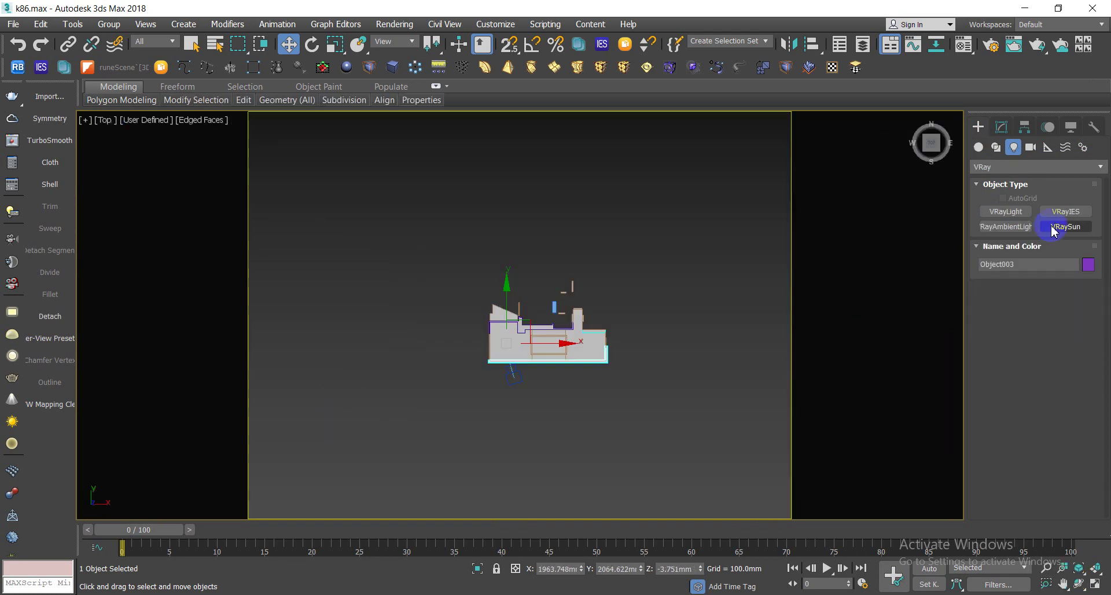
- Create a VRaySun aimed at the building from far outside its short side, without adding a VRaySky environment map
{"action": "left_click", "coordinate": [1066, 226]}
{"action": "middle_click_drag", "start_coordinate": [371, 276], "coordinate": [435, 261]}
{"action": "left_click_drag", "start_coordinate": [299, 242], "coordinate": [596, 334]}
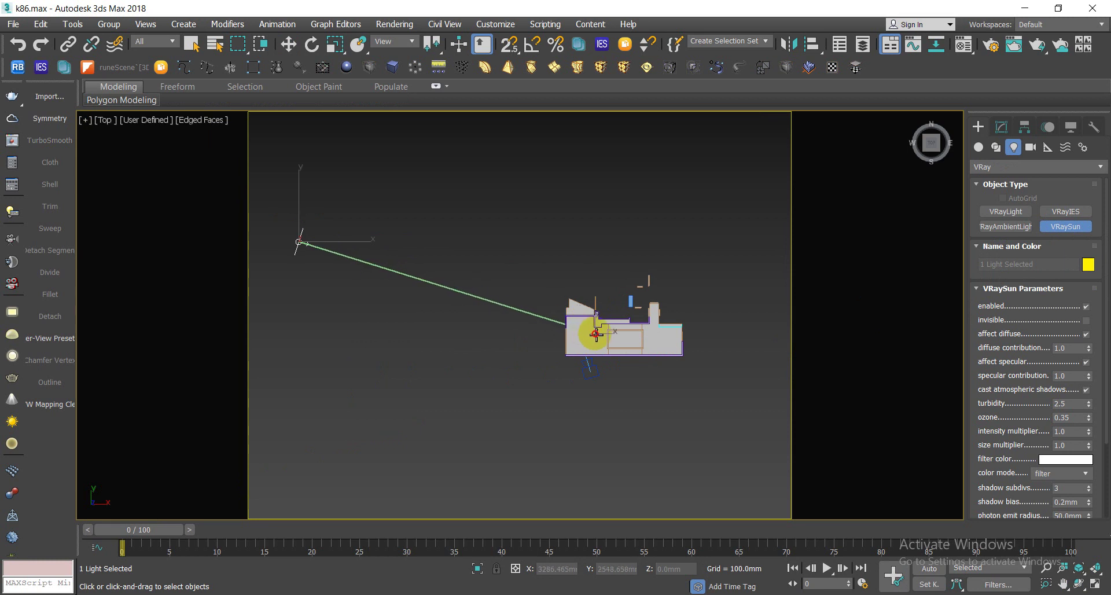
{"action": "left_click_drag", "start_coordinate": [569, 280], "coordinate": [586, 174]}
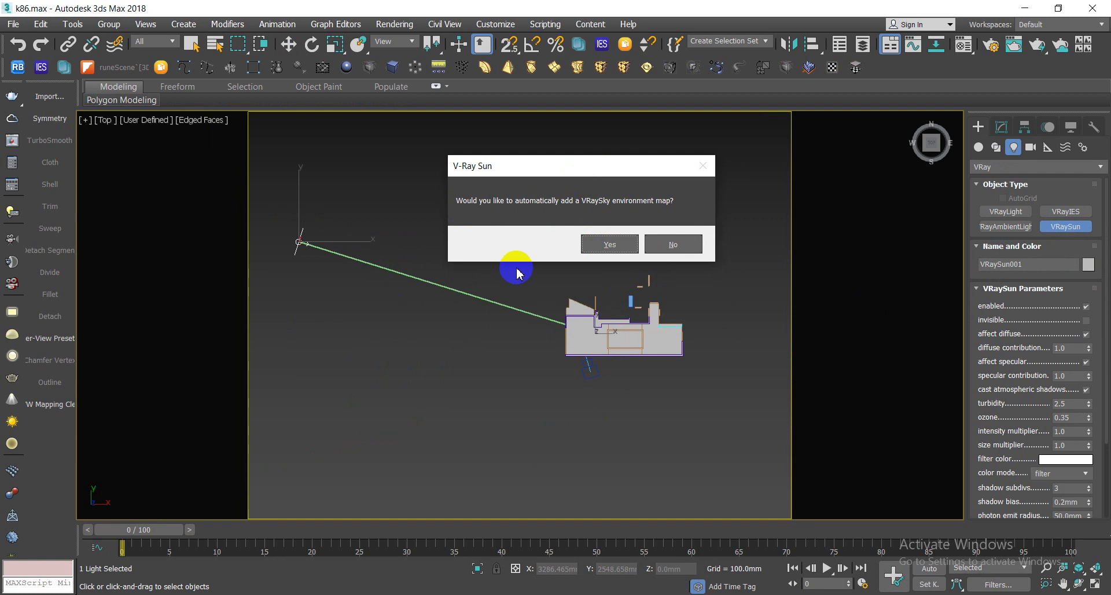
{"action": "left_click", "coordinate": [673, 244]}
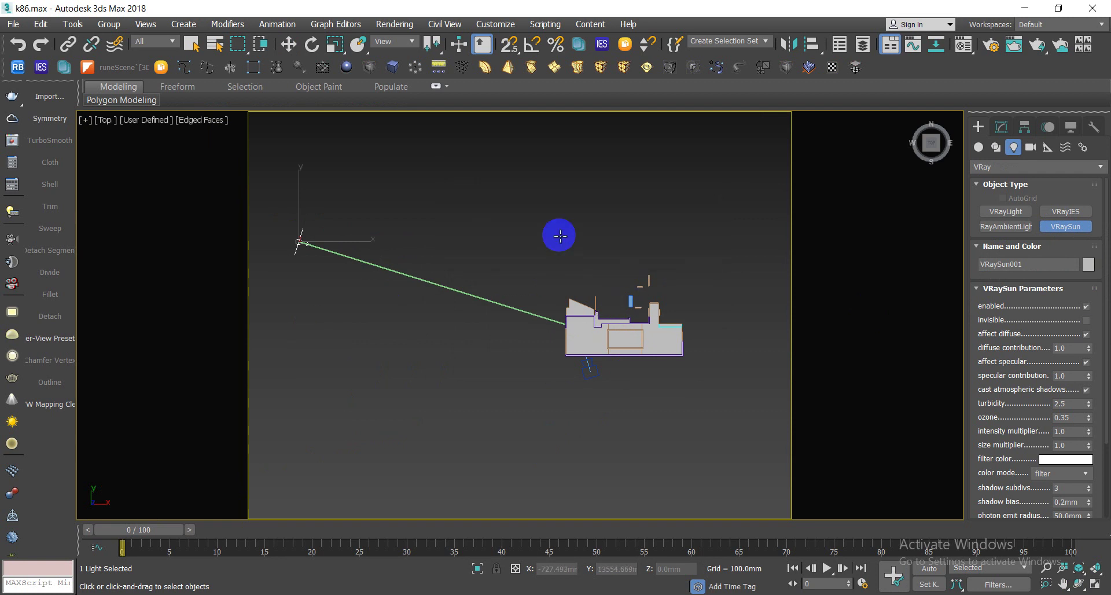
- Raise the VRaySun to a Z height of about 21897 mm in an angled orthographic view
{"action": "key", "text": "w"}
{"action": "left_click", "coordinate": [463, 333]}
{"action": "left_click", "coordinate": [309, 244]}
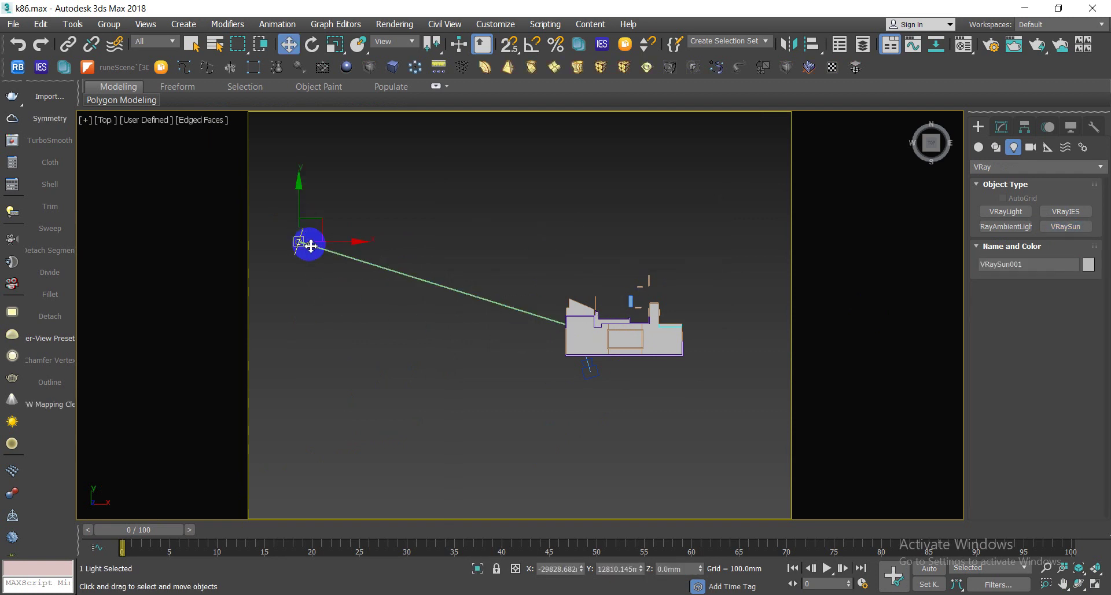
{"action": "middle_click_drag", "start_coordinate": [340, 289], "coordinate": [396, 286]}
{"action": "left_click_drag", "start_coordinate": [359, 288], "coordinate": [428, 106]}
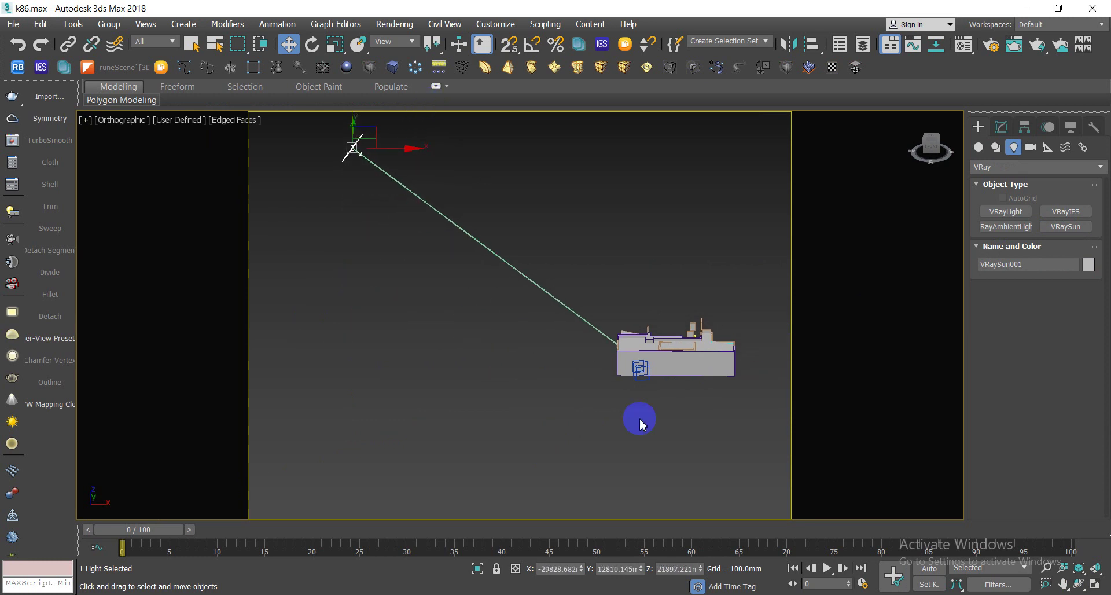
{"action": "left_click", "coordinate": [533, 434]}
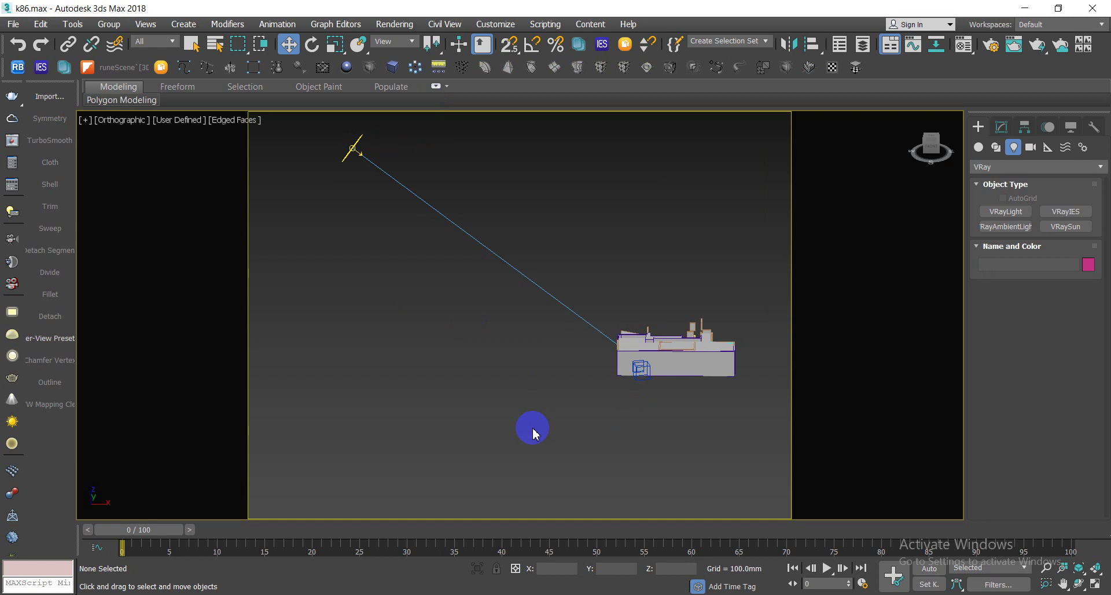
- Return to the V-Ray camera's view and open the TIK3D dialog from the VN_Plugins objects
{"action": "key", "text": "c"}
{"action": "left_click", "coordinate": [348, 342]}
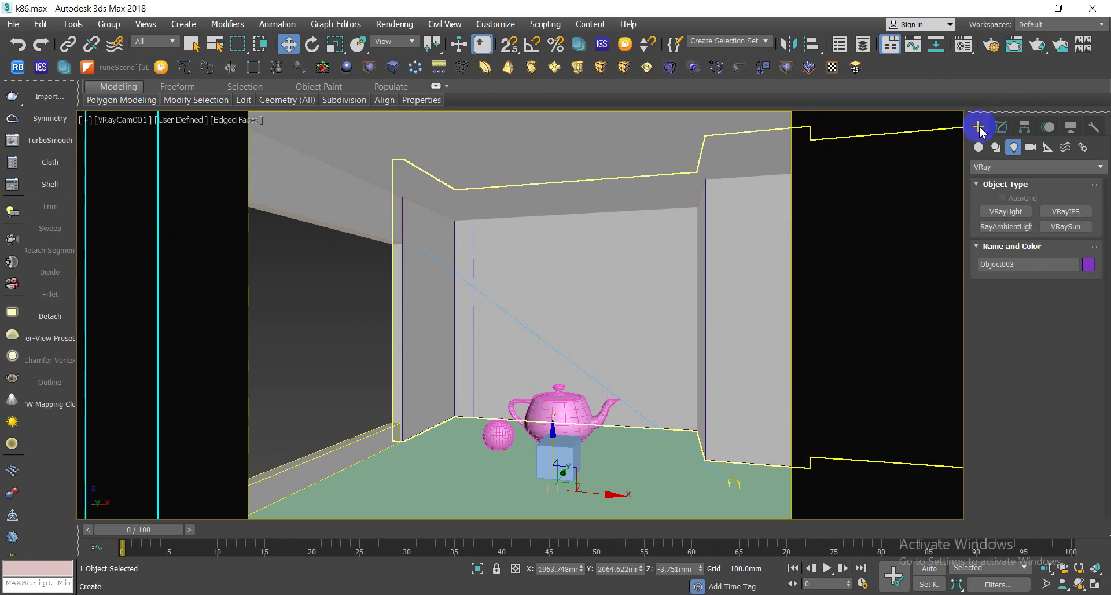
{"action": "left_click", "coordinate": [979, 147]}
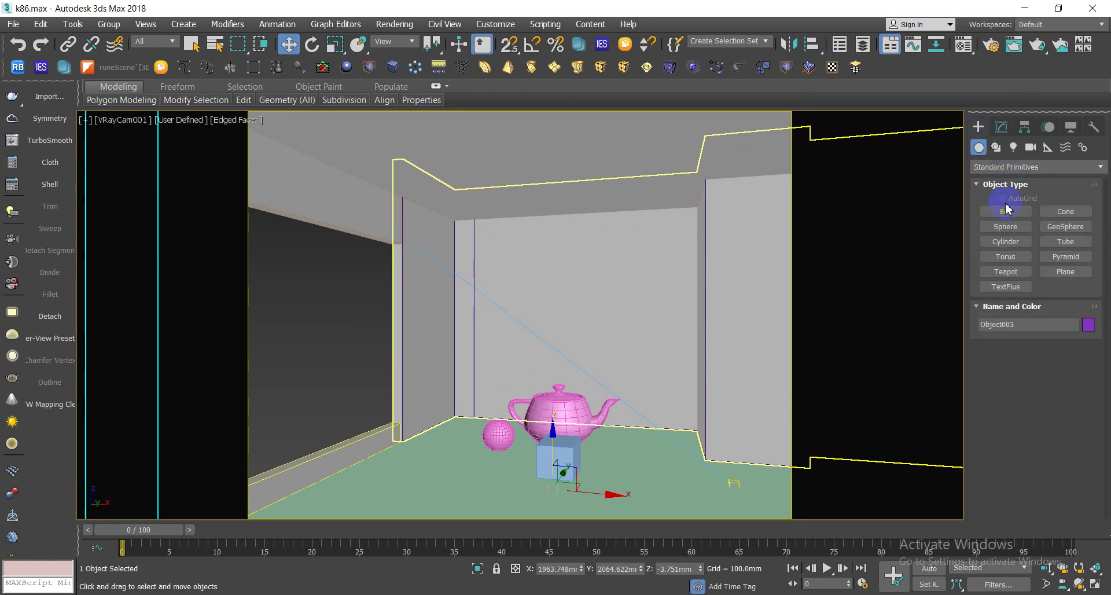
{"action": "left_click", "coordinate": [1007, 167]}
{"action": "left_click", "coordinate": [1002, 385]}
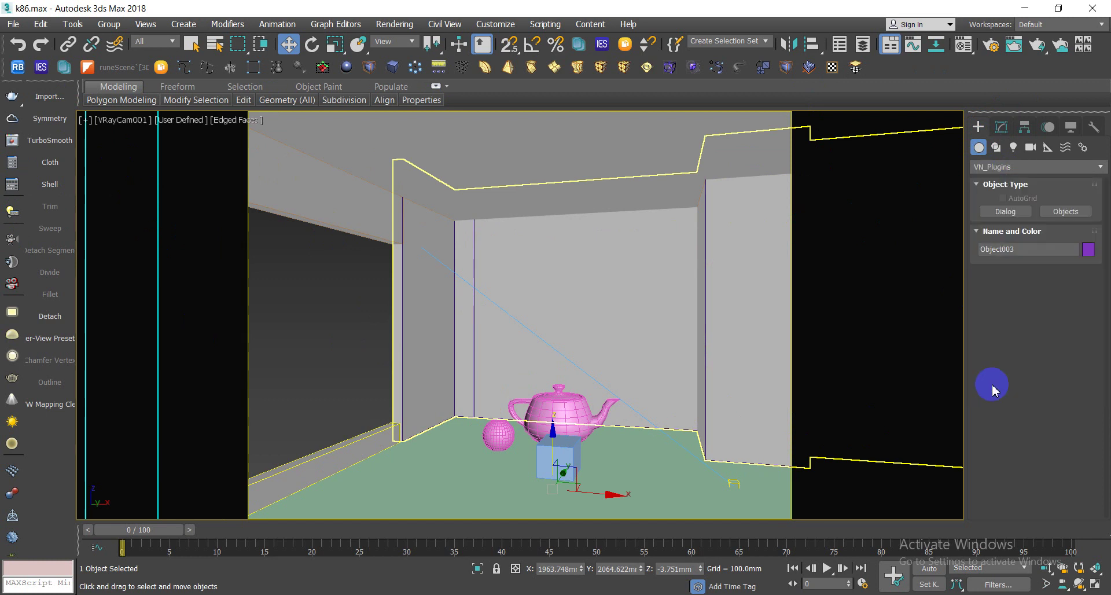
{"action": "left_click", "coordinate": [1006, 212]}
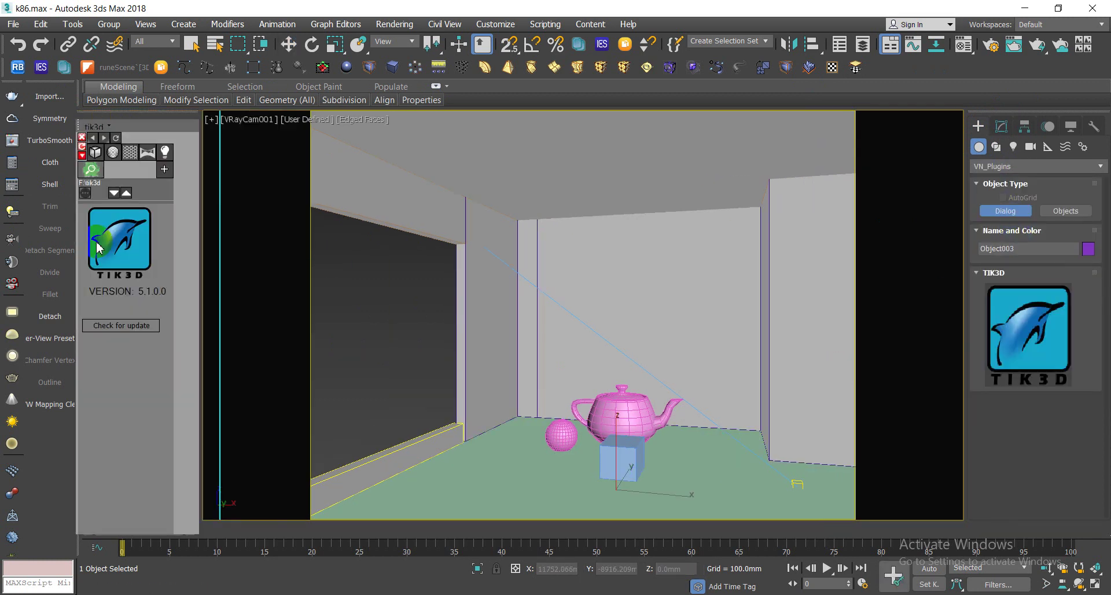
- Launch the catalyst.ms script from TIK3D's Extended Scripts collection
{"action": "left_click", "coordinate": [165, 170]}
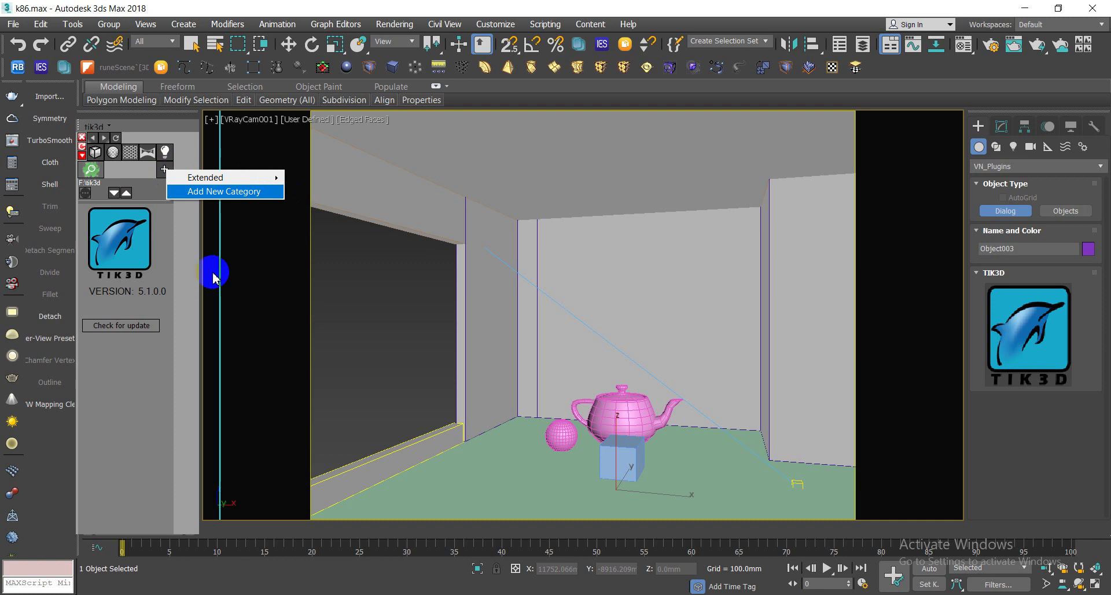
{"action": "left_click", "coordinate": [280, 178]}
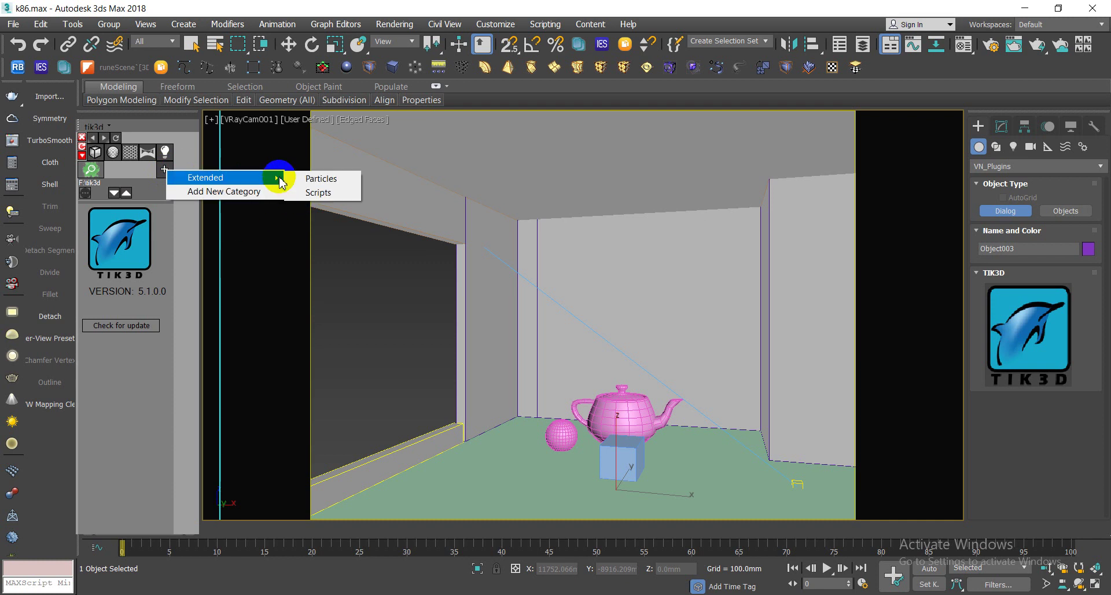
{"action": "left_click", "coordinate": [309, 193]}
{"action": "scroll", "coordinate": [136, 243], "scroll_direction": "down", "scroll_amount": 3}
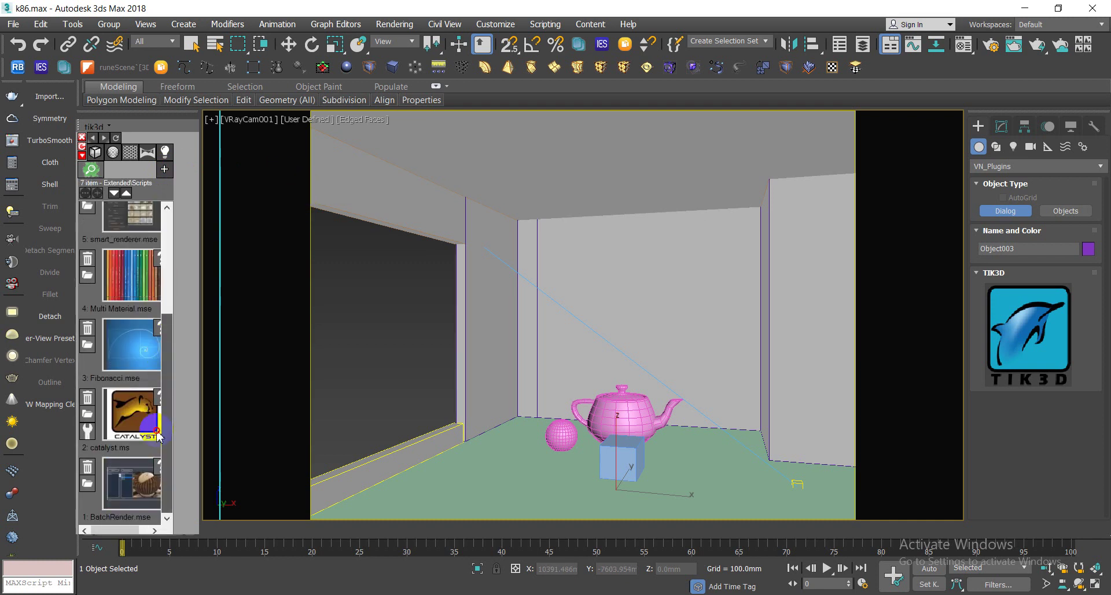
{"action": "left_click", "coordinate": [128, 415]}
- Apply Catalyst's Medium Setting render preset, lower its quality slider and render the camera view
{"action": "left_click", "coordinate": [226, 237]}
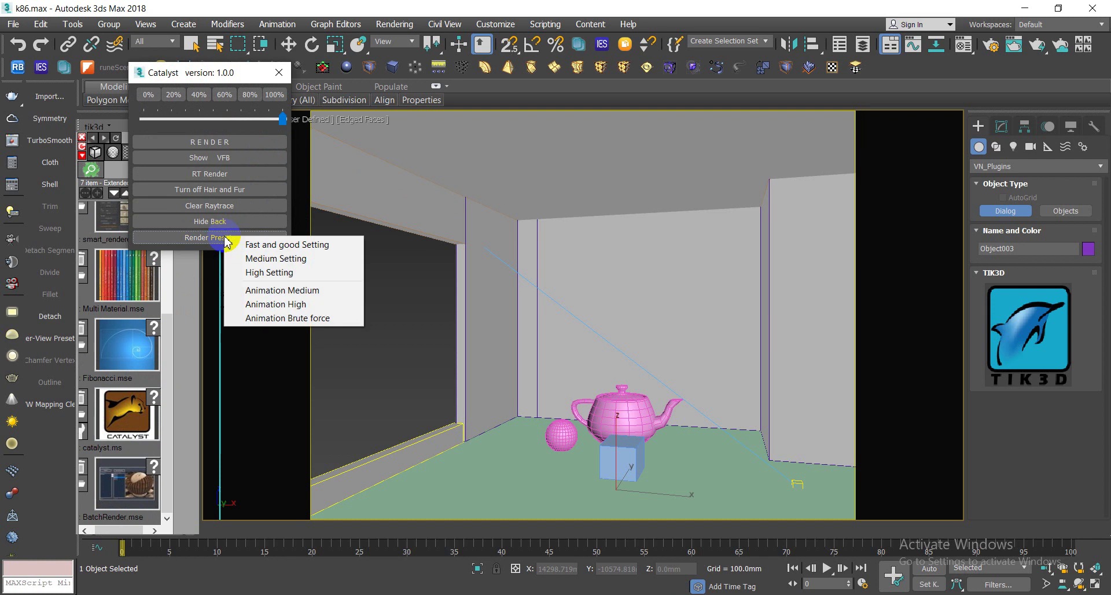
{"action": "left_click", "coordinate": [282, 258]}
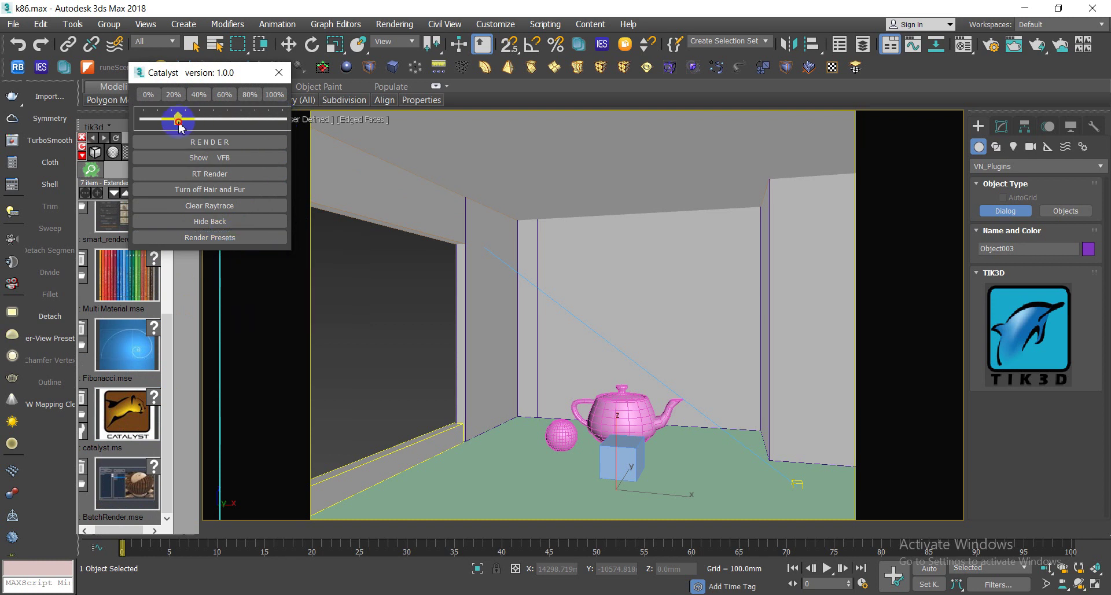
{"action": "left_click", "coordinate": [209, 141]}
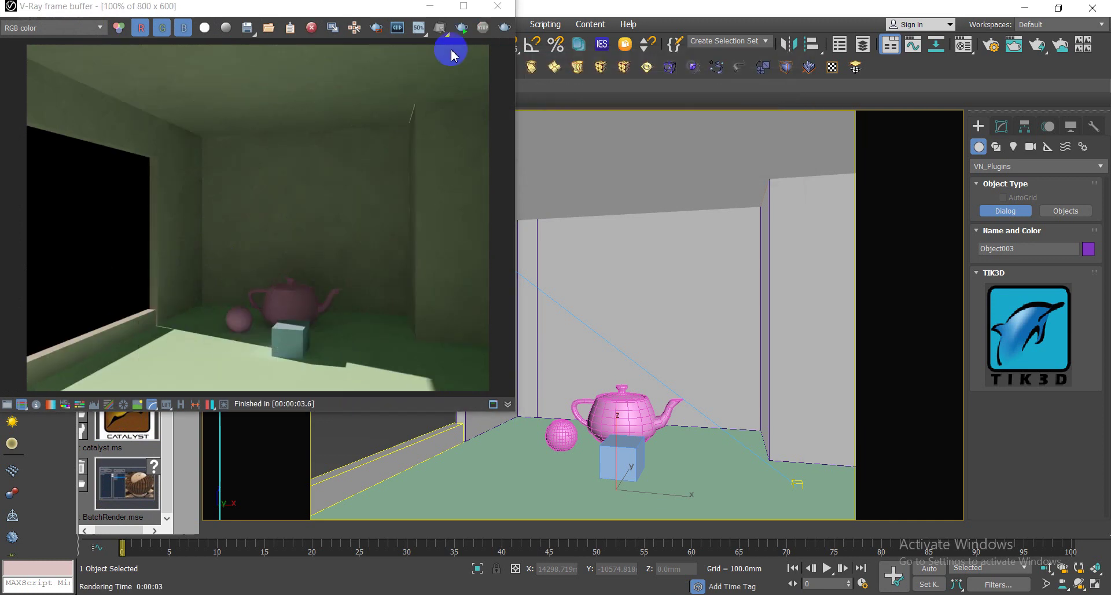
- Close the V-Ray frame buffer, the Catalyst window and the TIK3D panel
{"action": "left_click", "coordinate": [501, 12]}
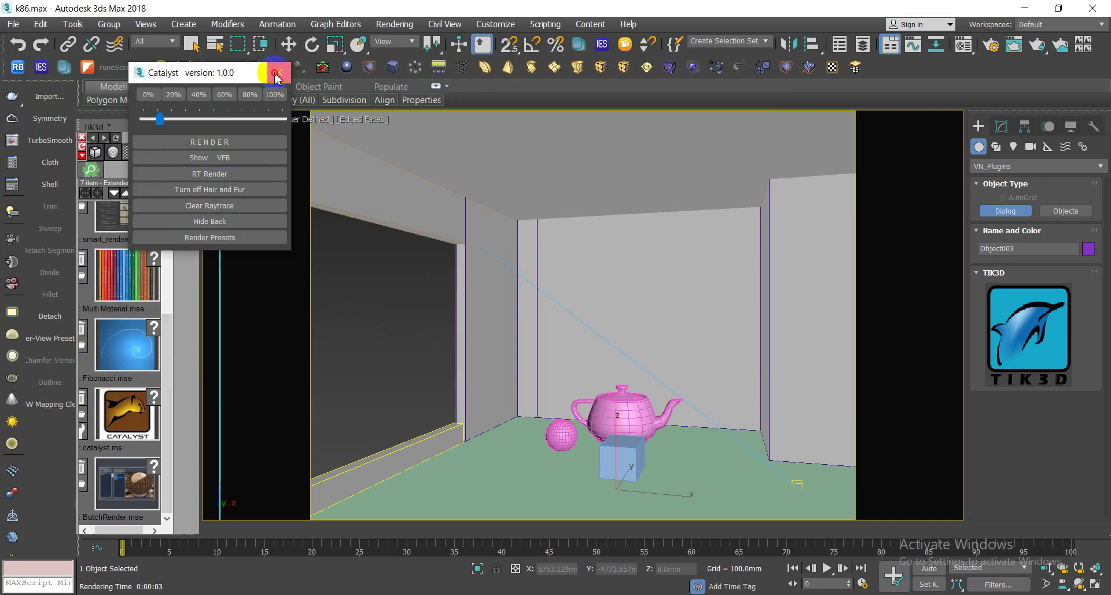
{"action": "left_click", "coordinate": [189, 132]}
{"action": "left_click_drag", "start_coordinate": [155, 121], "coordinate": [299, 159]}
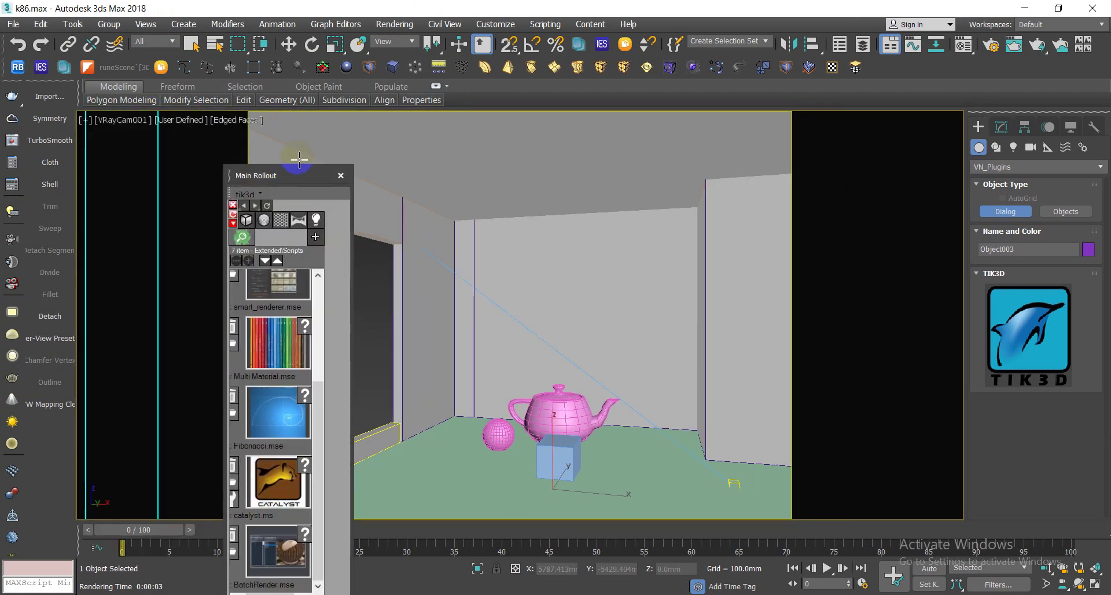
{"action": "left_click", "coordinate": [338, 176]}
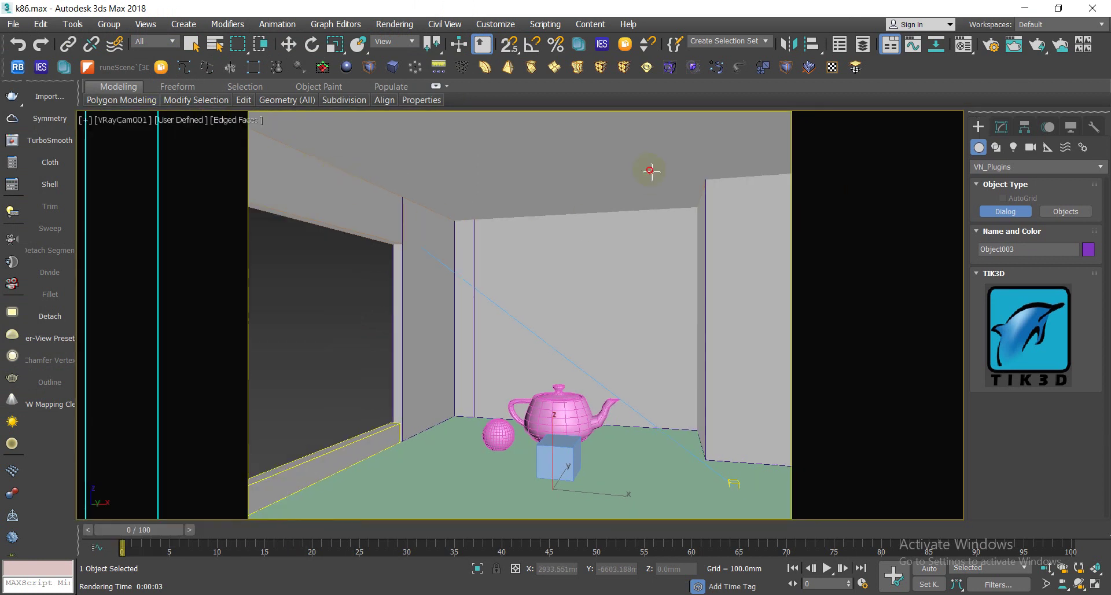
{"action": "right_click", "coordinate": [920, 196]}
{"action": "right_click", "coordinate": [930, 211]}
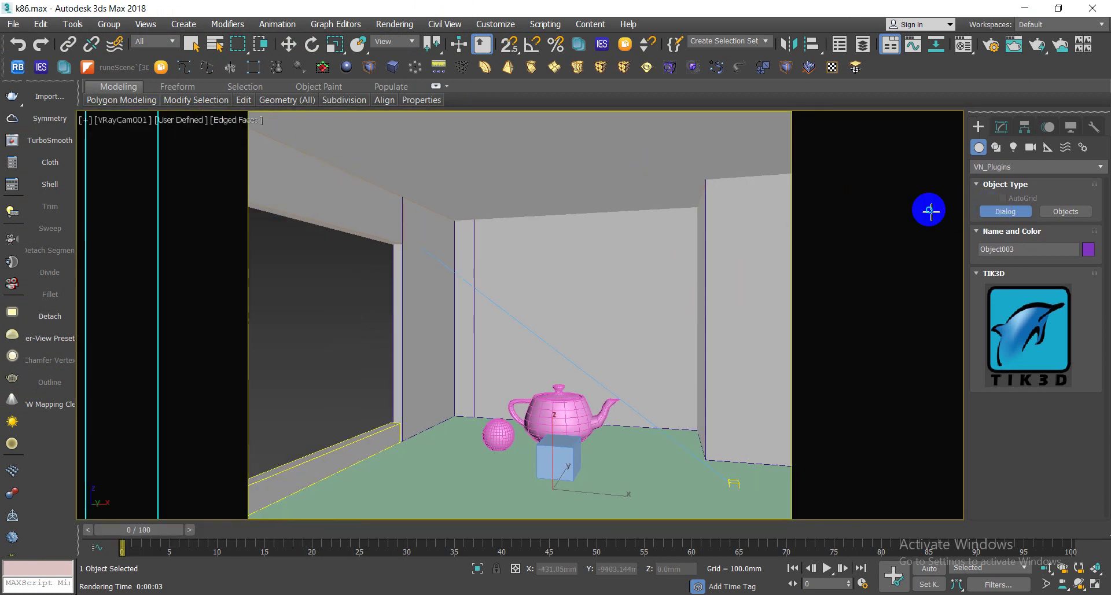
- Select the ceiling shape and enter its vertex editing in a wireframe top view
{"action": "left_click", "coordinate": [566, 211]}
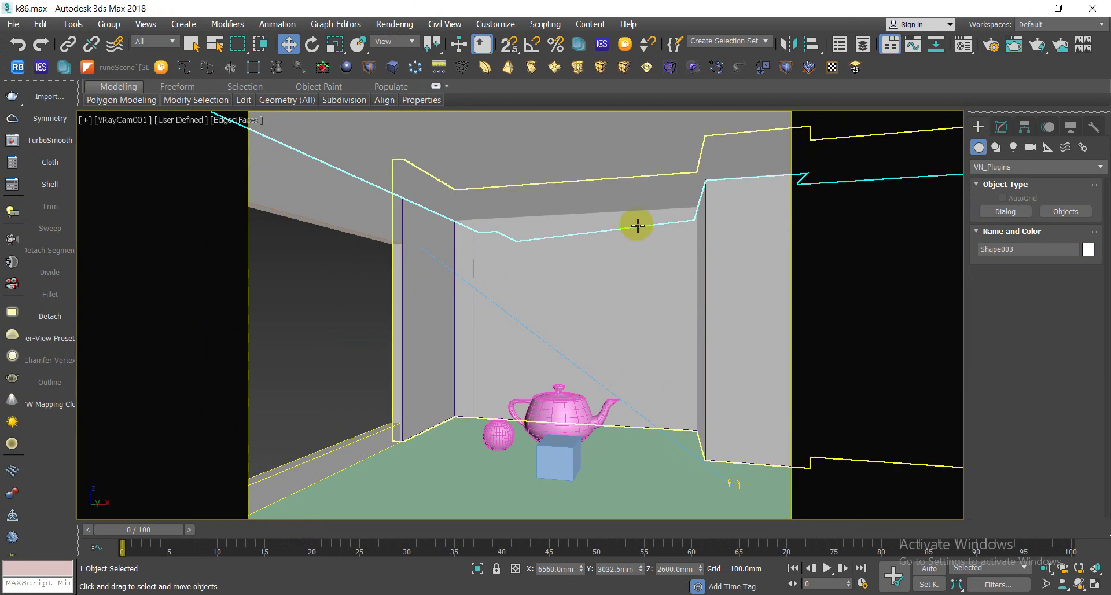
{"action": "key", "text": "t"}
{"action": "scroll", "coordinate": [637, 228], "scroll_direction": "down", "scroll_amount": 3}
{"action": "middle_click_drag", "start_coordinate": [637, 228], "coordinate": [565, 202]}
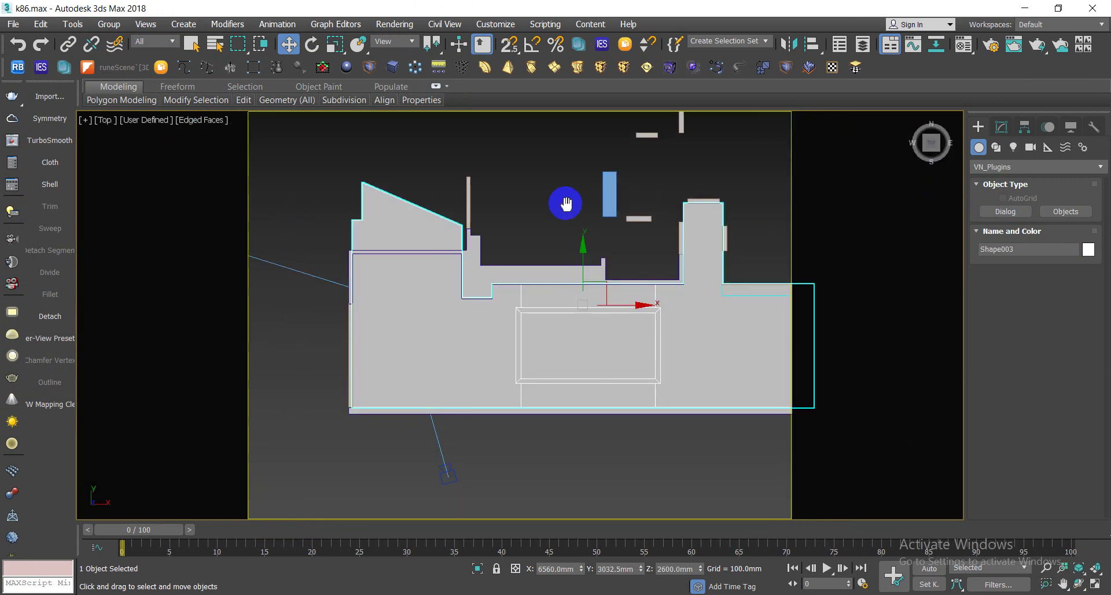
{"action": "key", "text": "F3"}
{"action": "scroll", "coordinate": [523, 240], "scroll_direction": "up", "scroll_amount": 3}
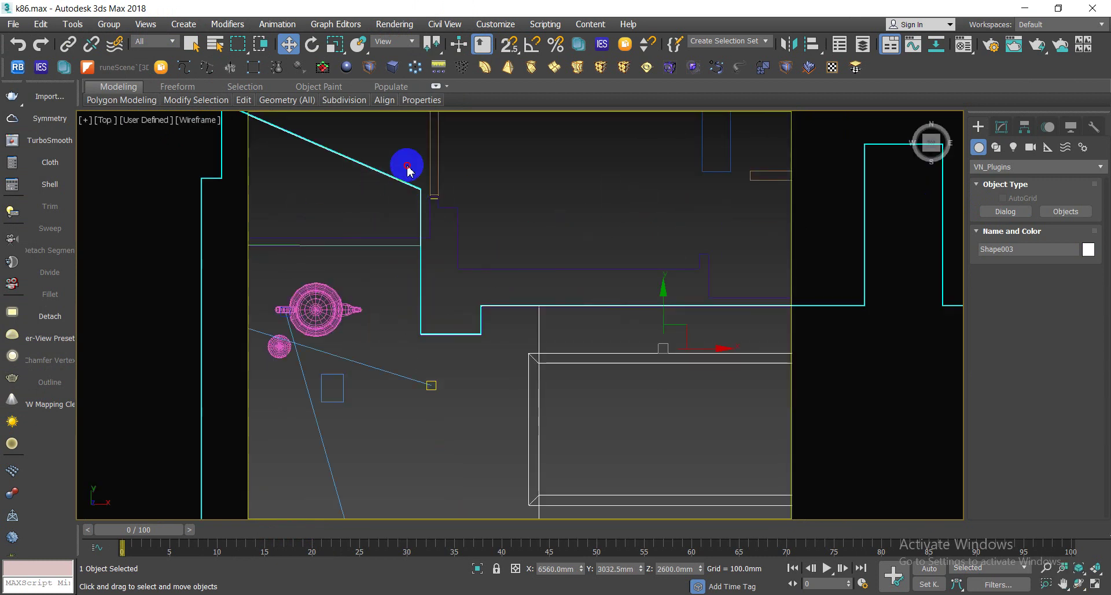
{"action": "left_click", "coordinate": [371, 184]}
{"action": "key", "text": "1"}
{"action": "scroll", "coordinate": [409, 222], "scroll_direction": "down", "scroll_amount": 4}
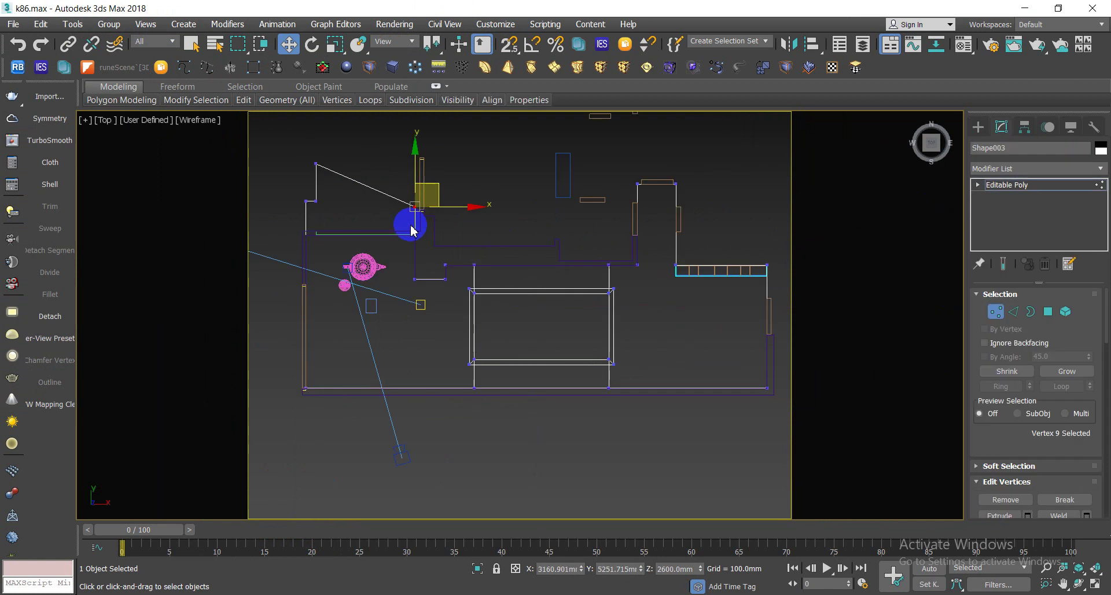
- Select 11 vertices along the ceiling's stepped back edge and move them outward to about Y 5989 mm
{"action": "left_click_drag", "start_coordinate": [310, 161], "coordinate": [764, 311]}
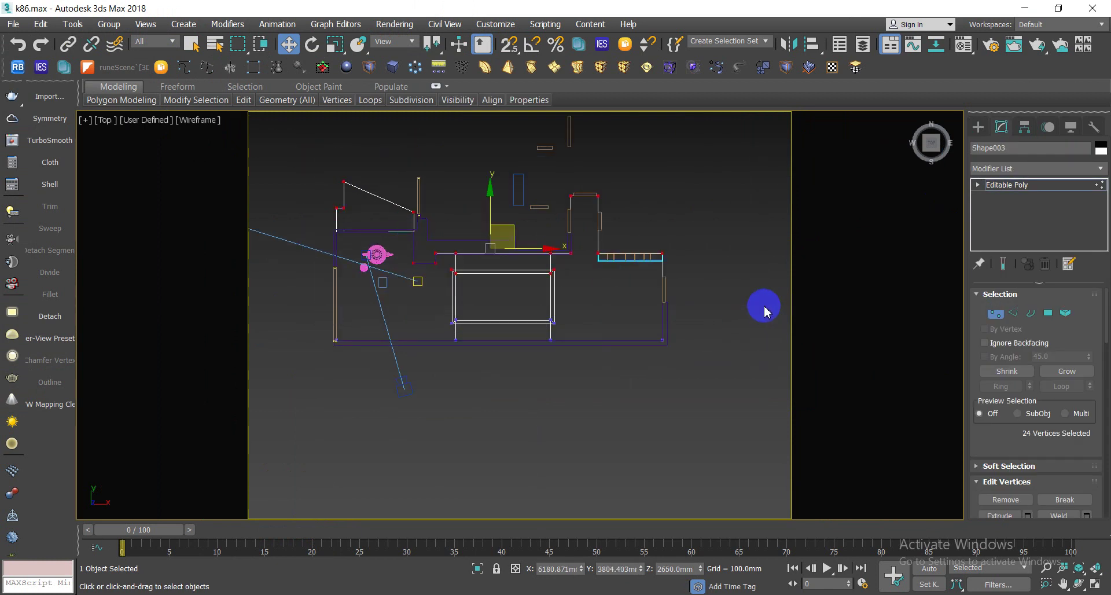
{"action": "left_click_drag", "start_coordinate": [665, 267], "coordinate": [377, 139]}
{"action": "scroll", "coordinate": [424, 237], "scroll_direction": "up", "scroll_amount": 3}
{"action": "scroll", "coordinate": [424, 240], "scroll_direction": "up", "scroll_amount": 2}
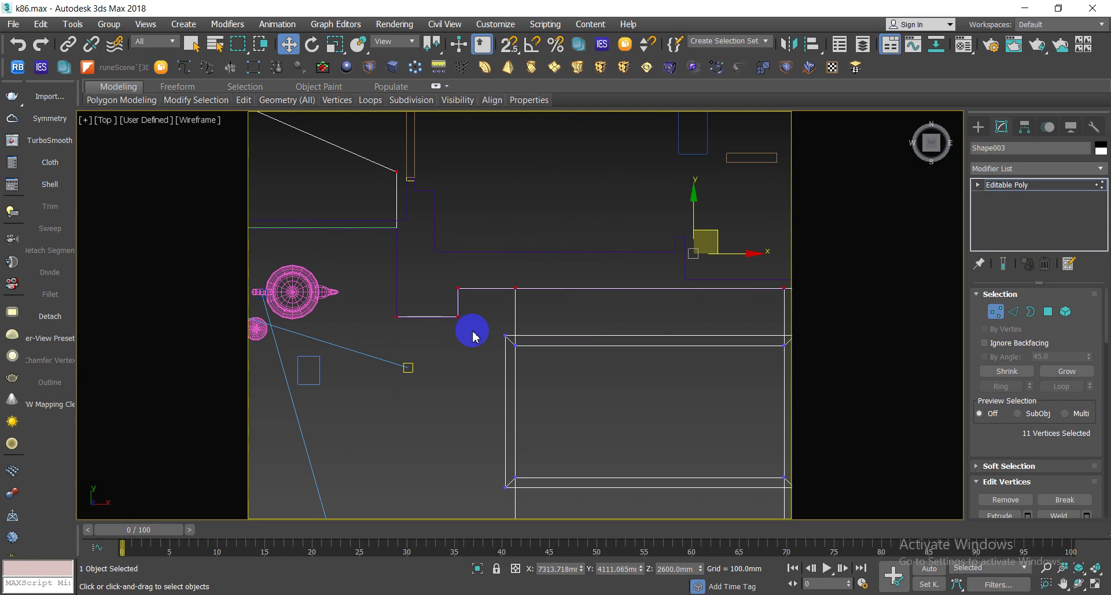
{"action": "scroll", "coordinate": [472, 339], "scroll_direction": "down", "scroll_amount": 5}
{"action": "left_click_drag", "start_coordinate": [526, 275], "coordinate": [538, 237]}
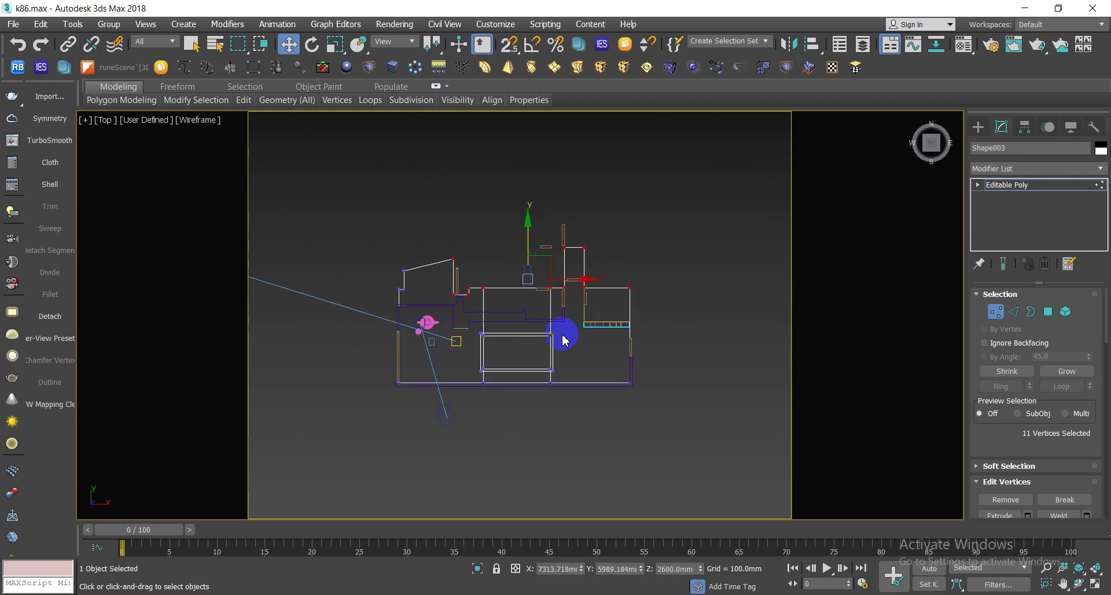
- Leave the ceiling's vertex editing, return to the shaded VRayCam001 view and start an interactive render in the V-Ray frame buffer
{"action": "left_click", "coordinate": [996, 311]}
{"action": "key", "text": "c"}
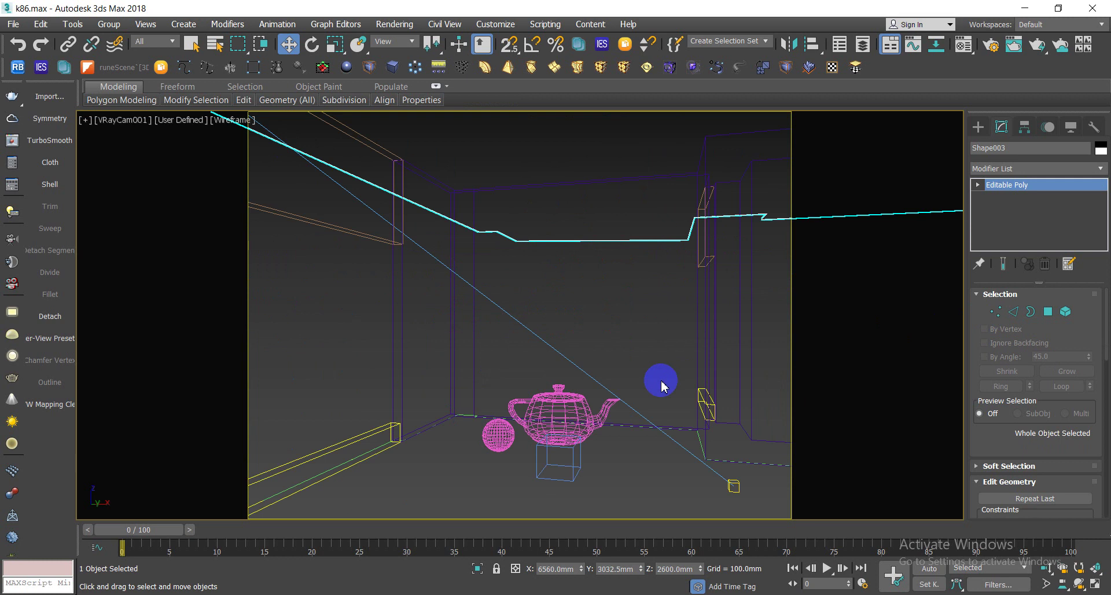
{"action": "key", "text": "F3"}
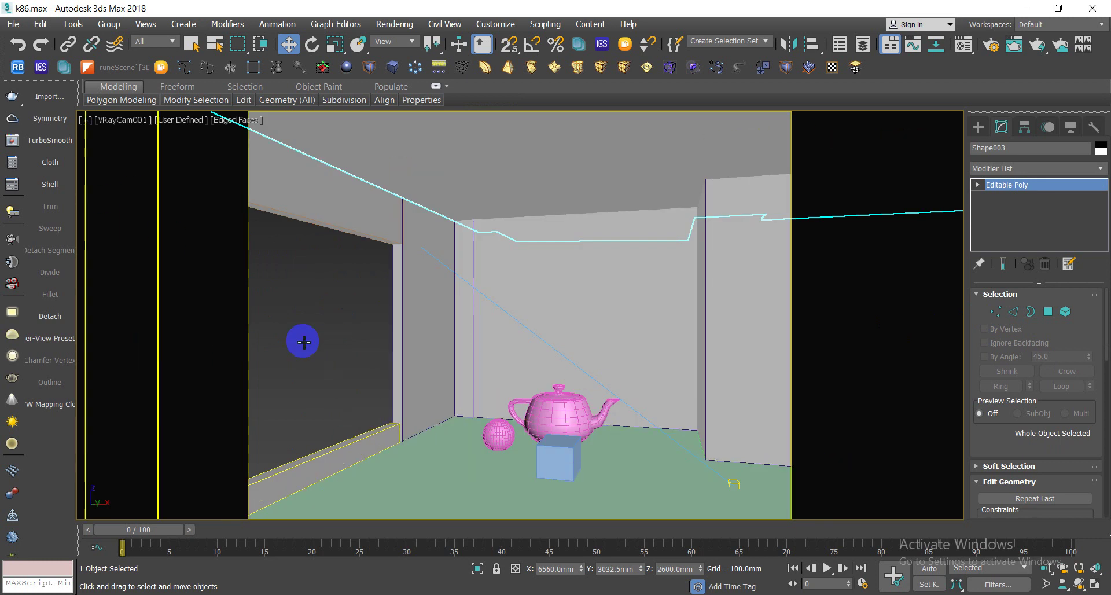
{"action": "left_click", "coordinate": [524, 383]}
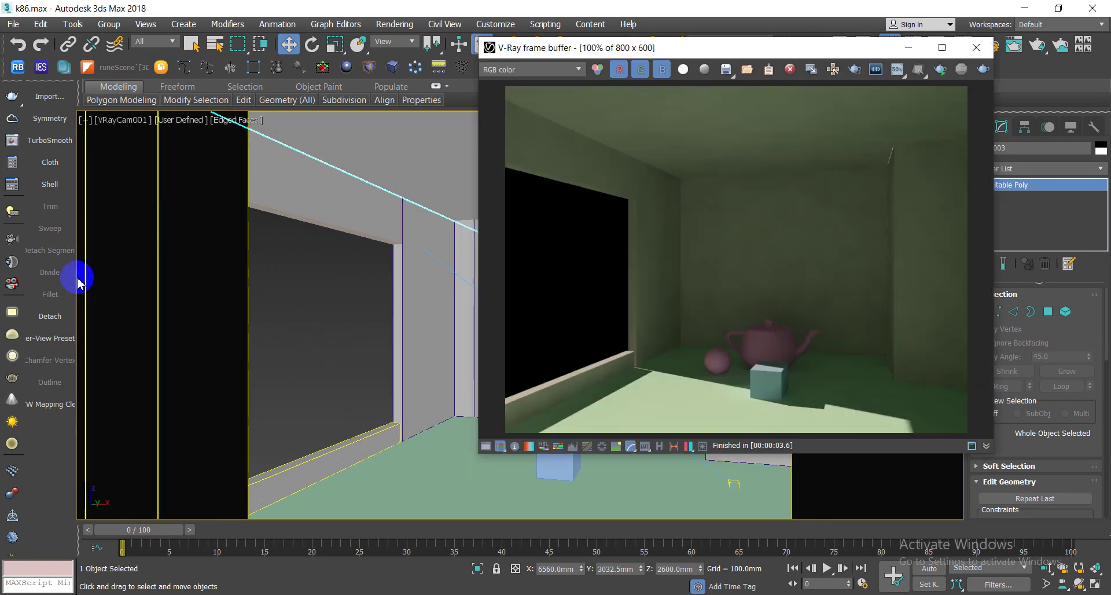
{"action": "left_click", "coordinate": [941, 70]}
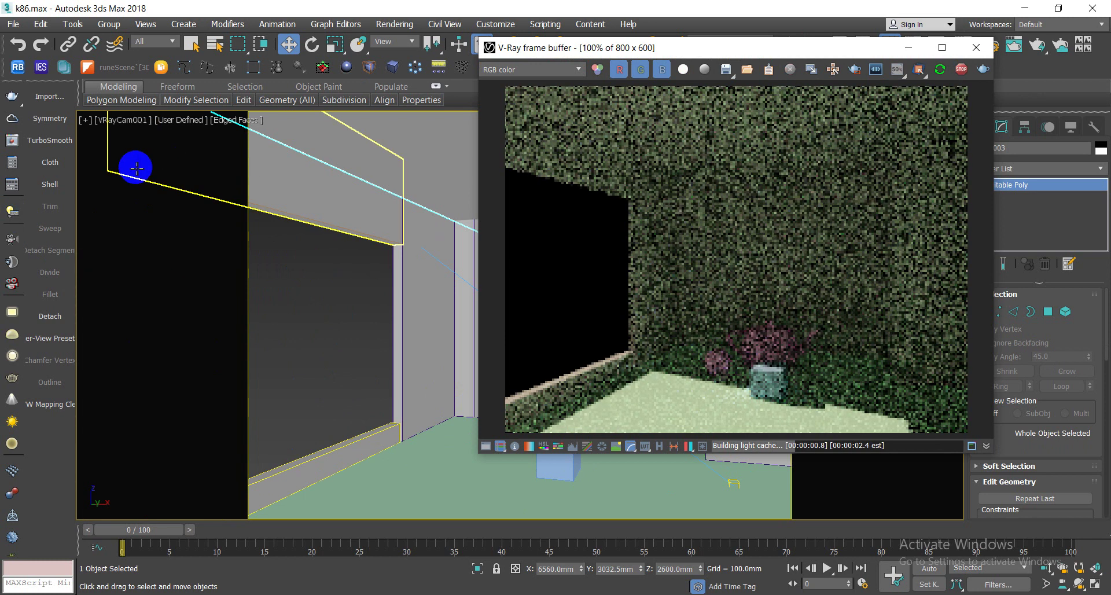
- Open the V-Ray Light Lister, bring it fully on screen and set VRaySun001's intensity multiplier to 5
{"action": "left_click", "coordinate": [12, 212]}
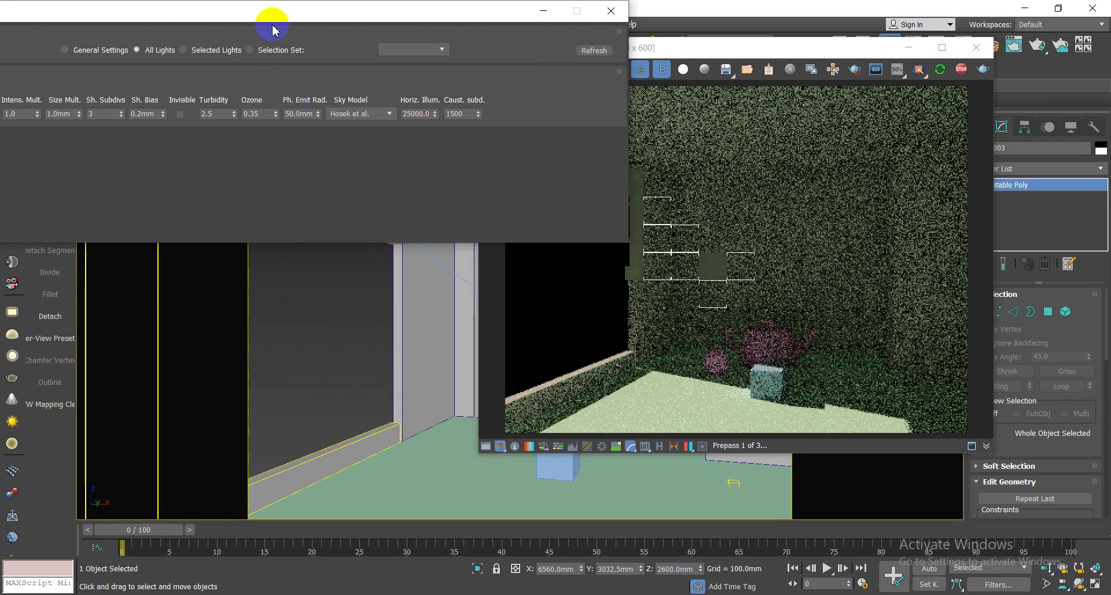
{"action": "left_click_drag", "start_coordinate": [354, 25], "coordinate": [479, 48]}
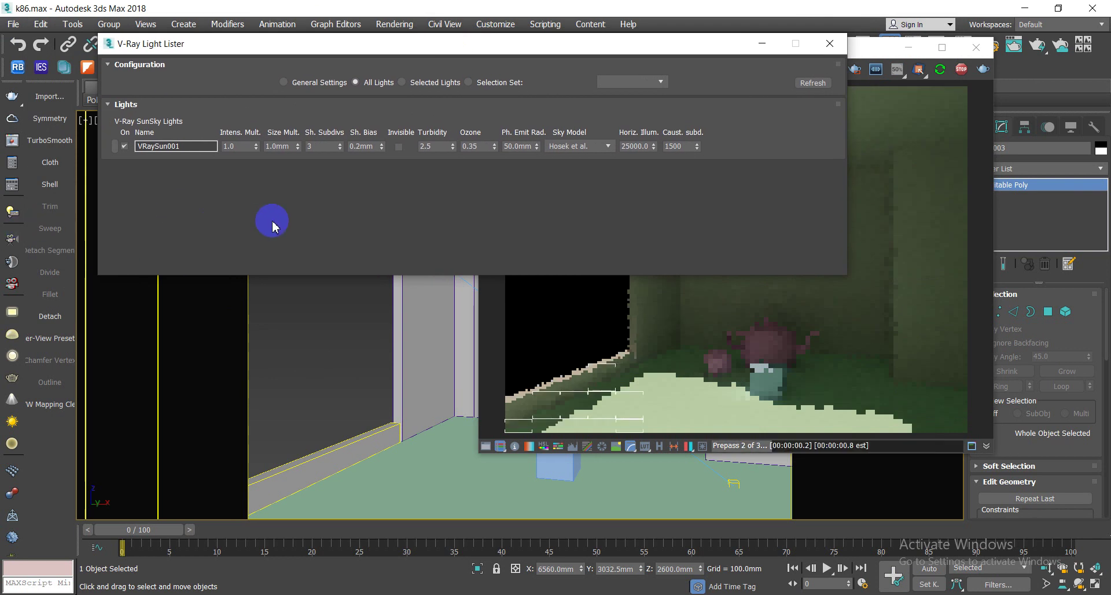
{"action": "double_click", "coordinate": [247, 147]}
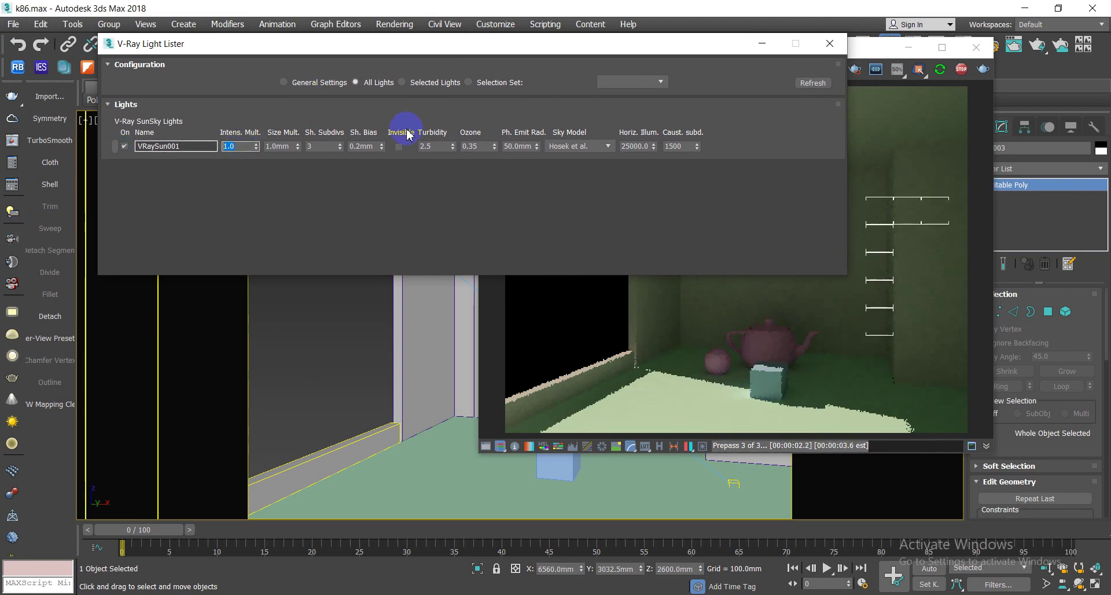
{"action": "type", "text": "5"}
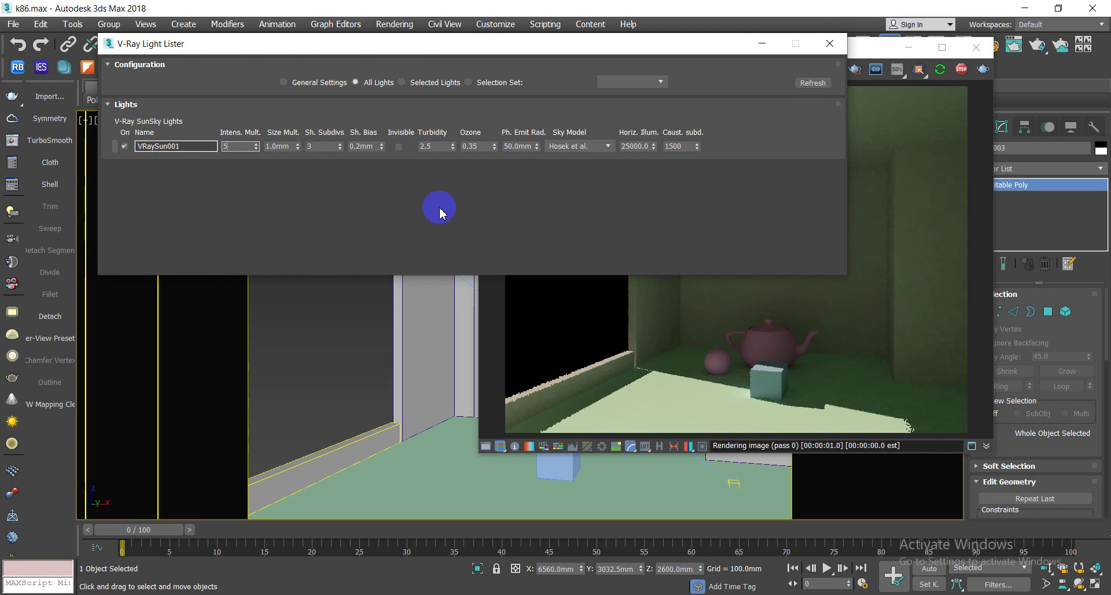
{"action": "key", "text": "Return"}
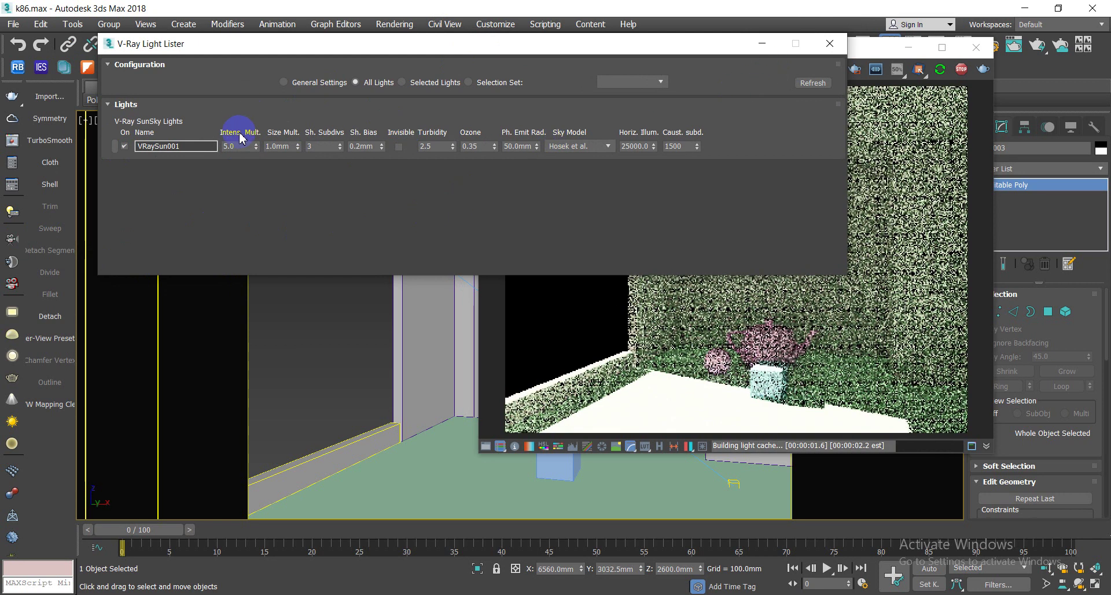
- Set VRaySun001's intensity multiplier to 3 and move the Light Lister clear of the render
{"action": "double_click", "coordinate": [235, 146]}
{"action": "type", "text": "3"}
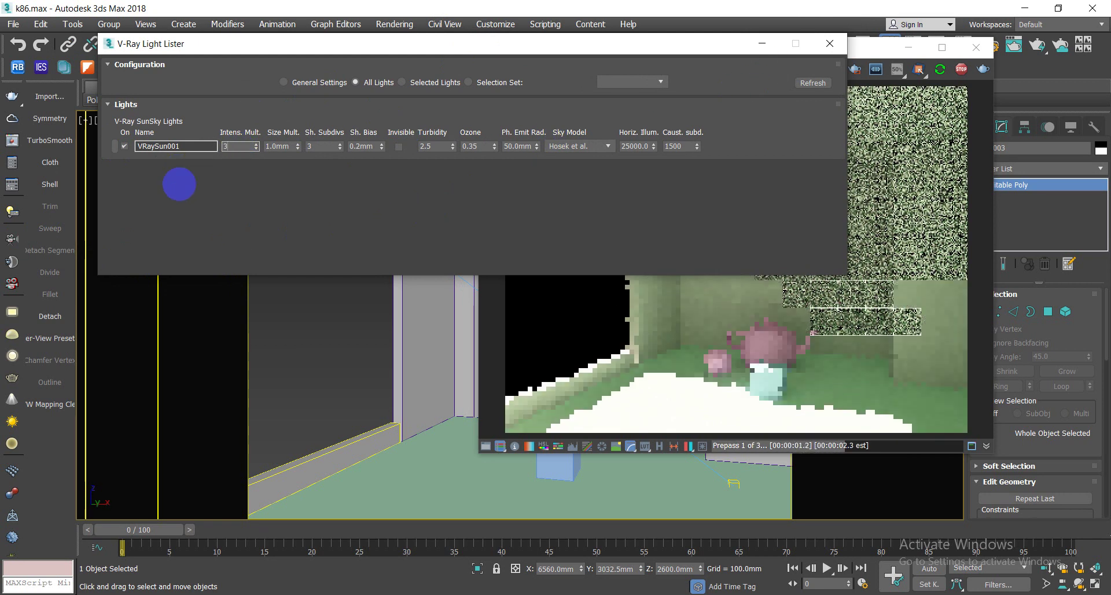
{"action": "key", "text": "Return"}
{"action": "left_click_drag", "start_coordinate": [684, 51], "coordinate": [225, 174]}
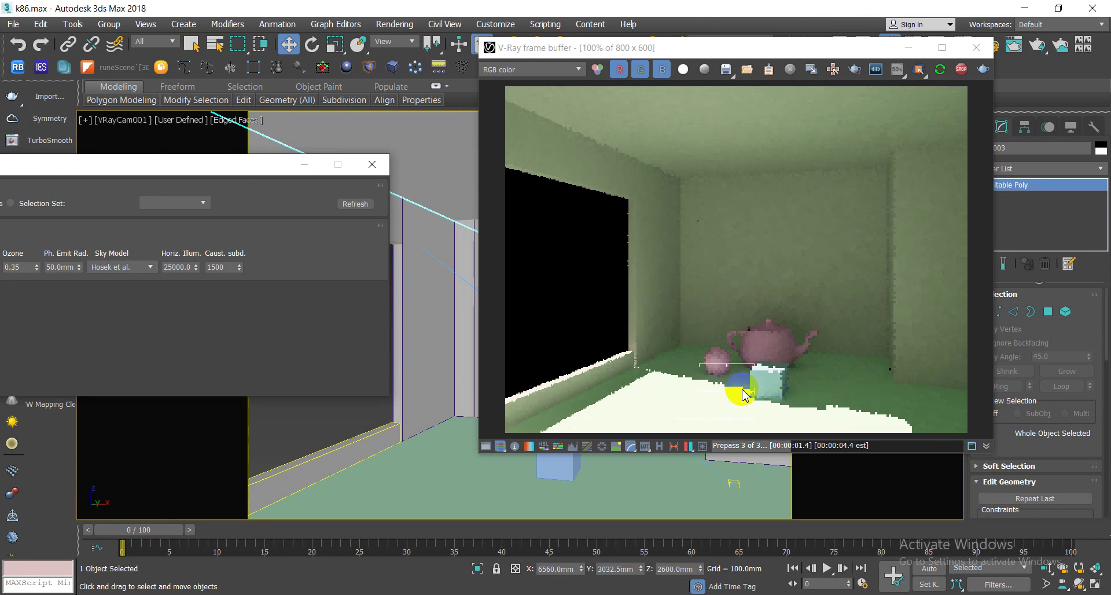
- Stop the interactive render, refresh the light list, and minimize the frame buffer and the Light Lister
{"action": "mouse_move", "coordinate": [648, 398]}
{"action": "left_mouse_down"}
{"action": "mouse_move", "coordinate": [722, 188]}
{"action": "mouse_move", "coordinate": [648, 328]}
{"action": "mouse_move", "coordinate": [697, 363]}
{"action": "mouse_move", "coordinate": [932, 156]}
{"action": "left_mouse_up"}
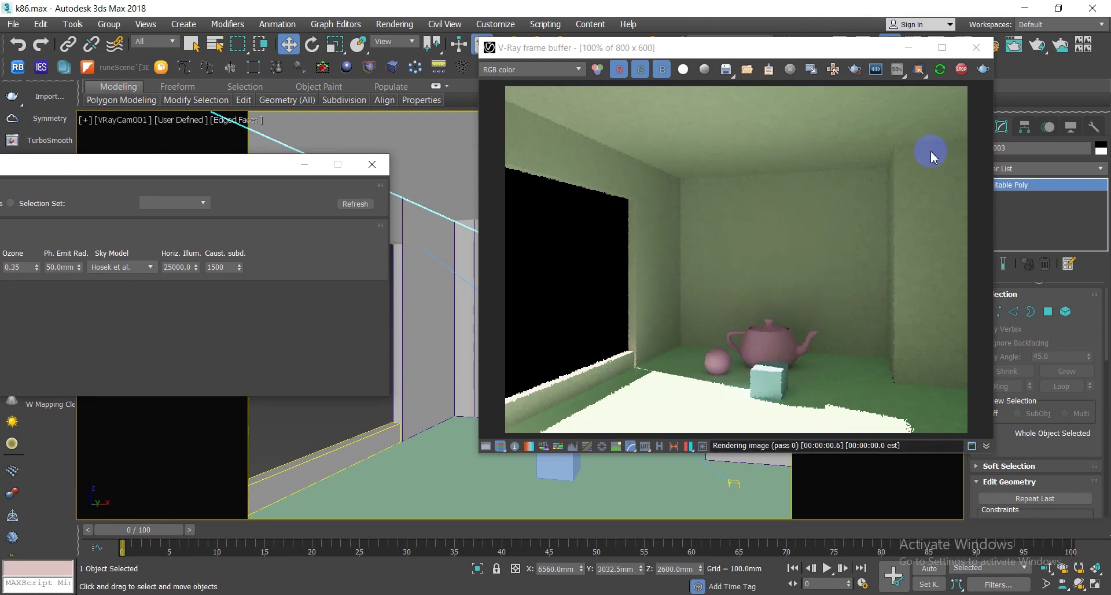
{"action": "left_click_drag", "start_coordinate": [921, 93], "coordinate": [948, 86]}
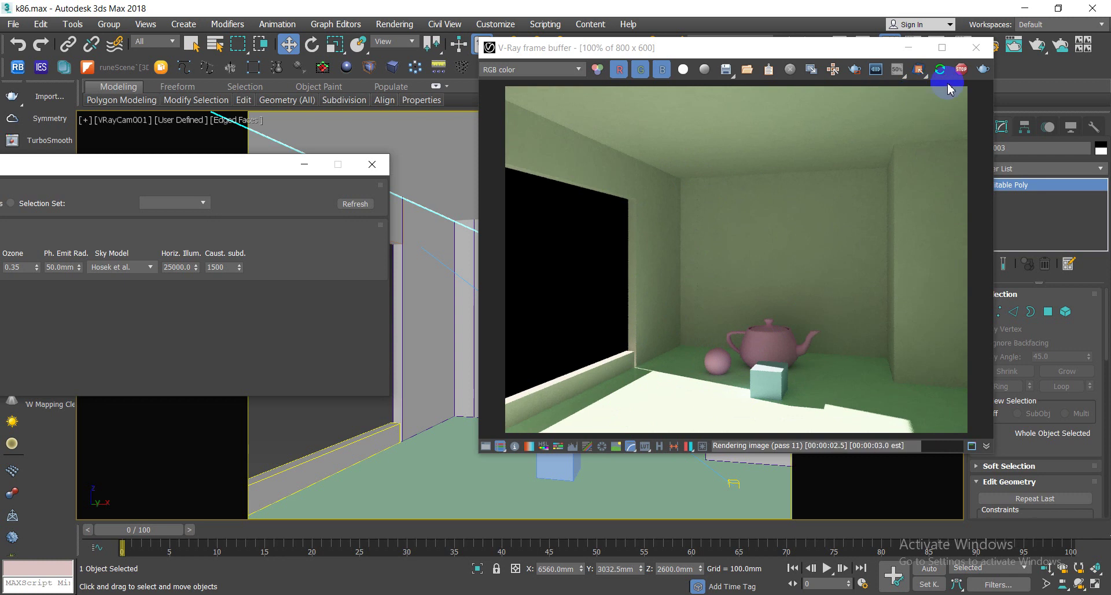
{"action": "left_click", "coordinate": [965, 72]}
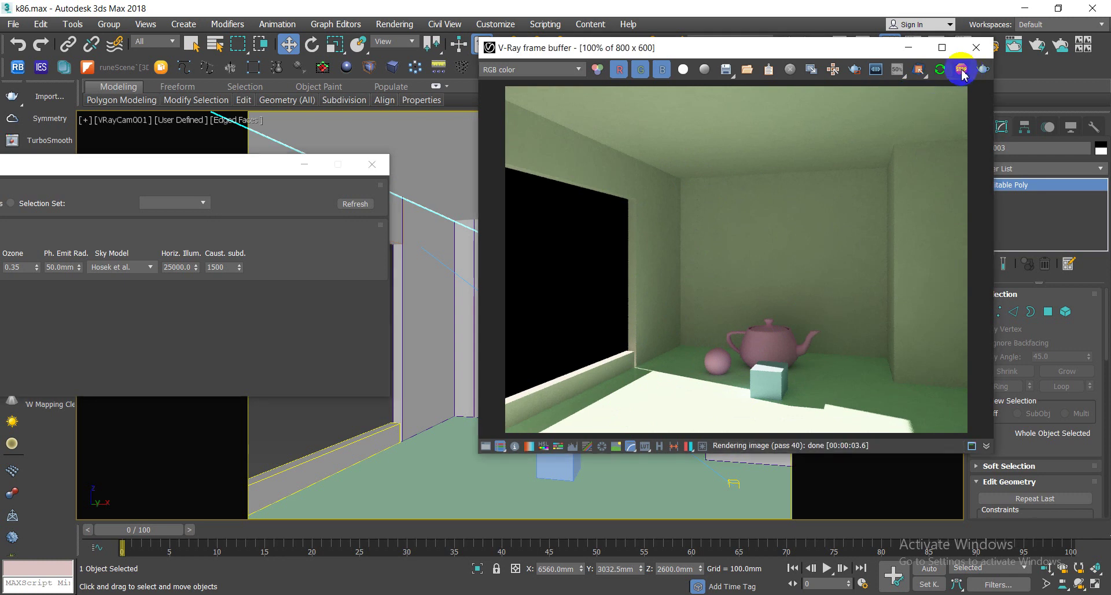
{"action": "left_click", "coordinate": [907, 50]}
{"action": "left_click", "coordinate": [355, 204]}
{"action": "left_click", "coordinate": [304, 164]}
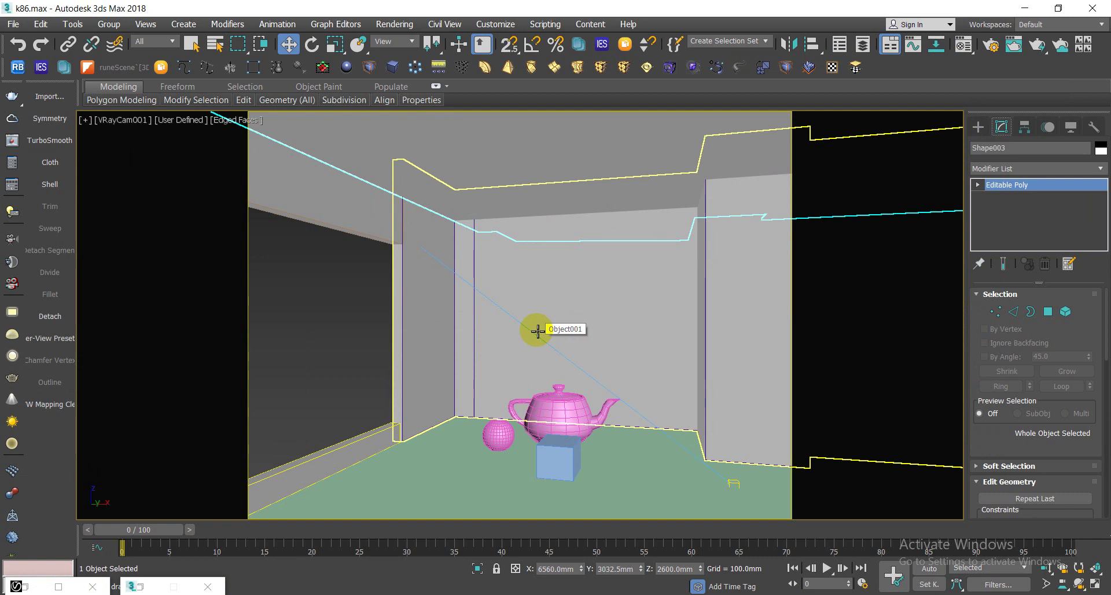
- Select the room's wall object and open the Material Editor in Slate mode
{"action": "left_click", "coordinate": [553, 331]}
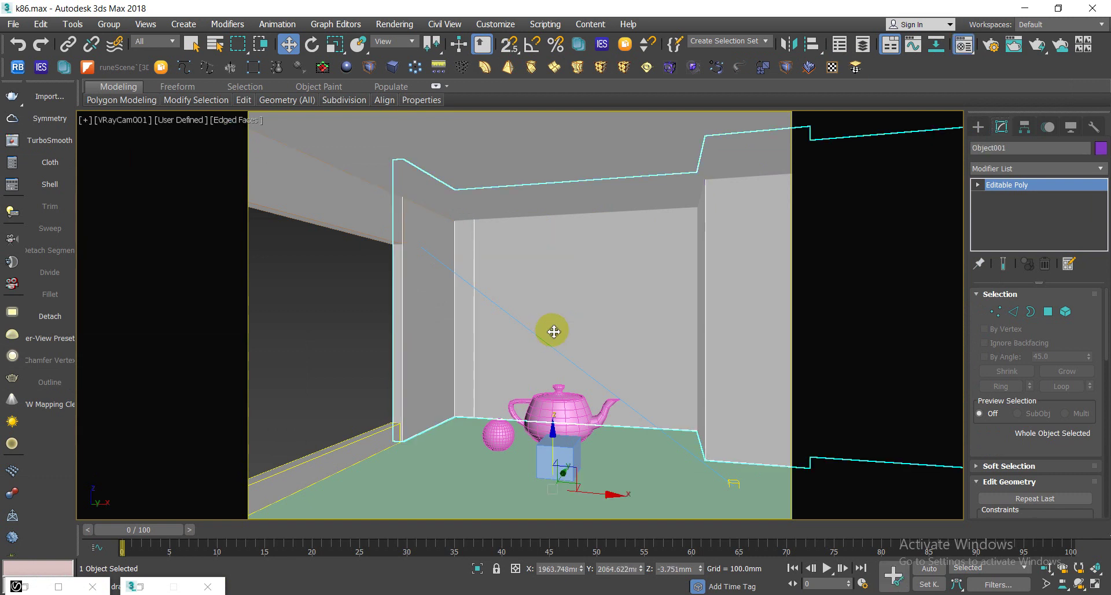
{"action": "key", "text": "m"}
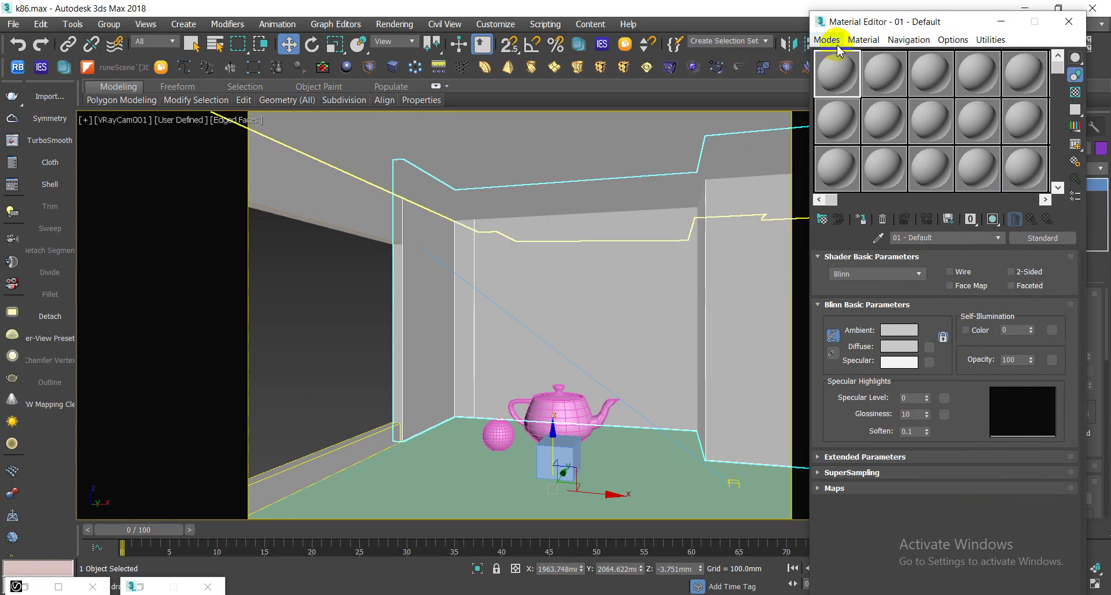
{"action": "left_click", "coordinate": [835, 45]}
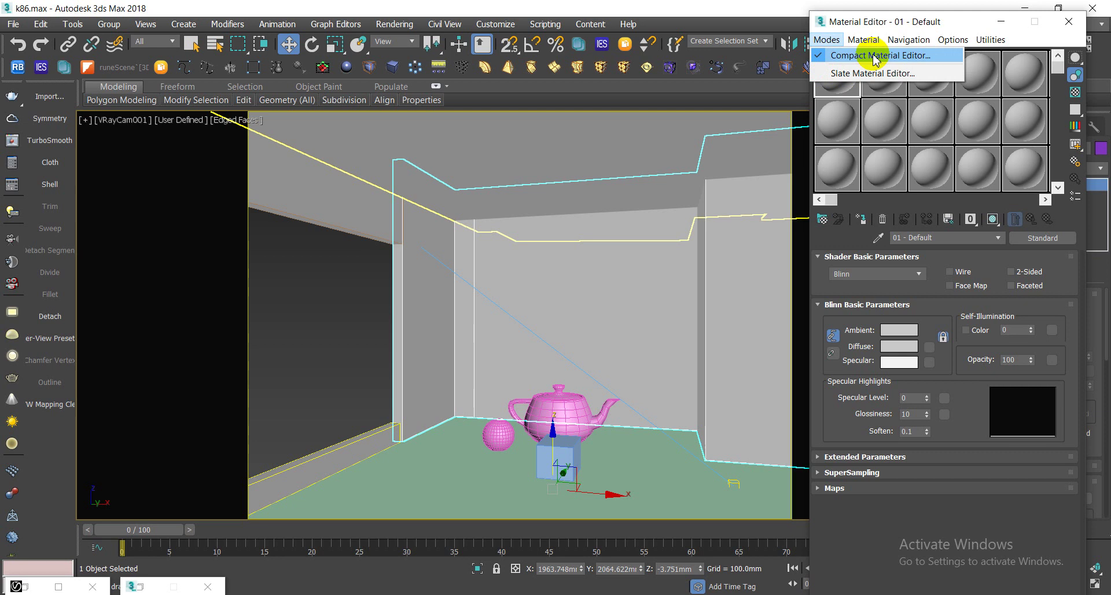
{"action": "left_click", "coordinate": [847, 75]}
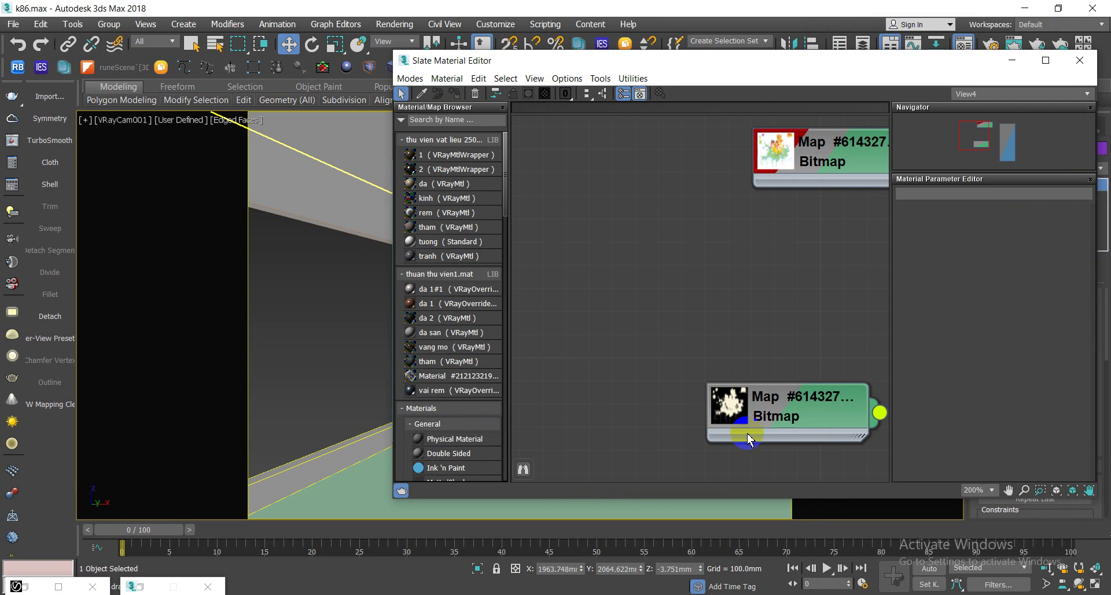
- Delete the node views View4, View3 and View2 from the Slate Material Editor, confirming each removal
{"action": "scroll", "coordinate": [635, 240], "scroll_direction": "down", "scroll_amount": 4}
{"action": "scroll", "coordinate": [644, 250], "scroll_direction": "down", "scroll_amount": 6}
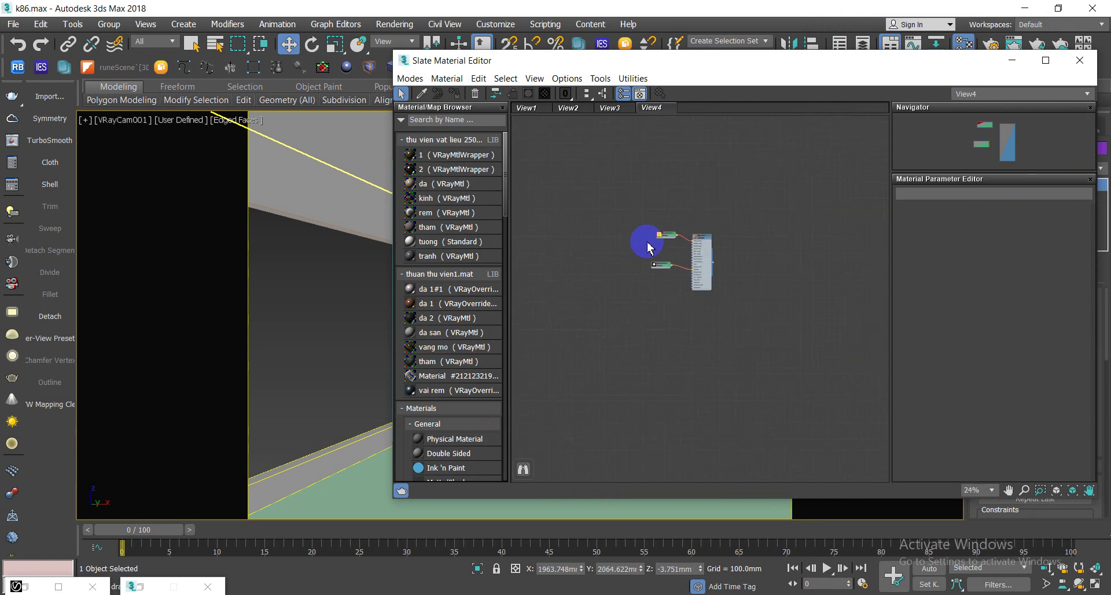
{"action": "right_click", "coordinate": [654, 110]}
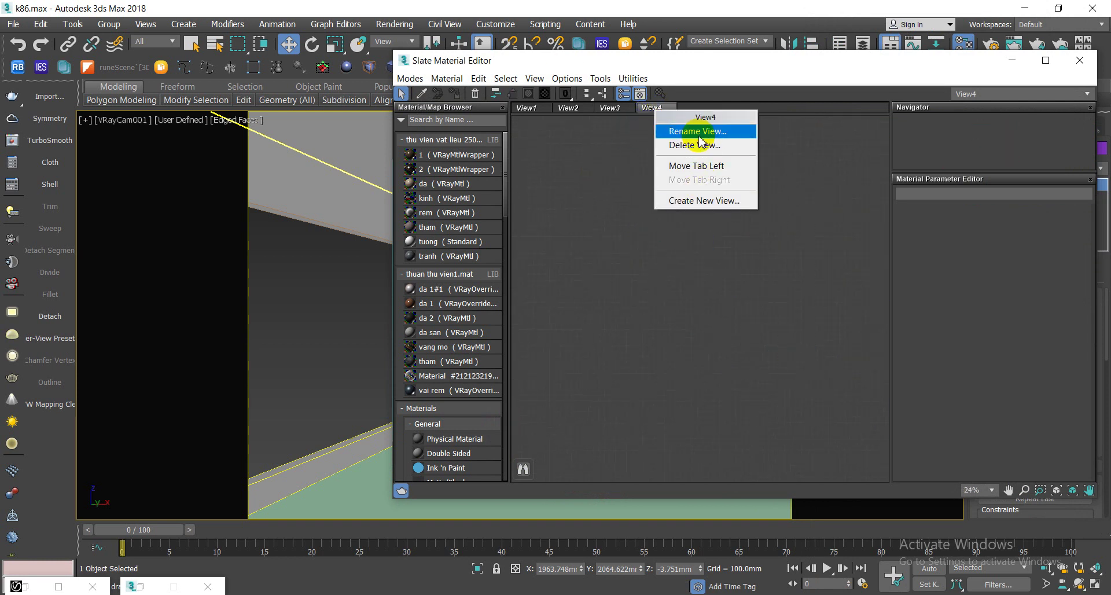
{"action": "left_click", "coordinate": [697, 149]}
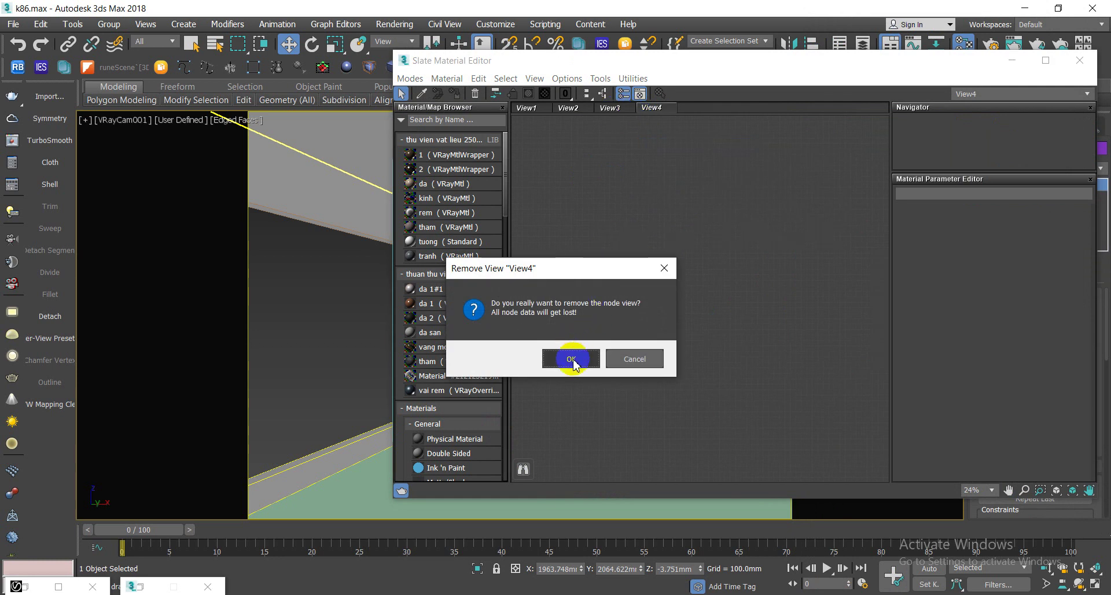
{"action": "left_click", "coordinate": [571, 359]}
{"action": "right_click", "coordinate": [612, 107]}
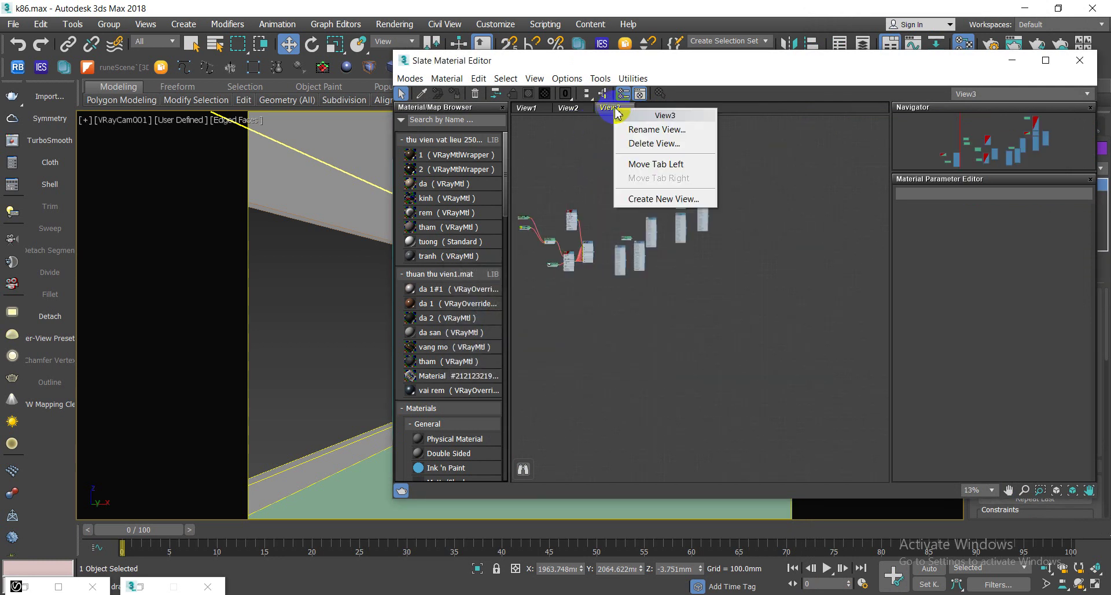
{"action": "left_click", "coordinate": [642, 144]}
{"action": "left_click", "coordinate": [570, 357]}
{"action": "right_click", "coordinate": [567, 108]}
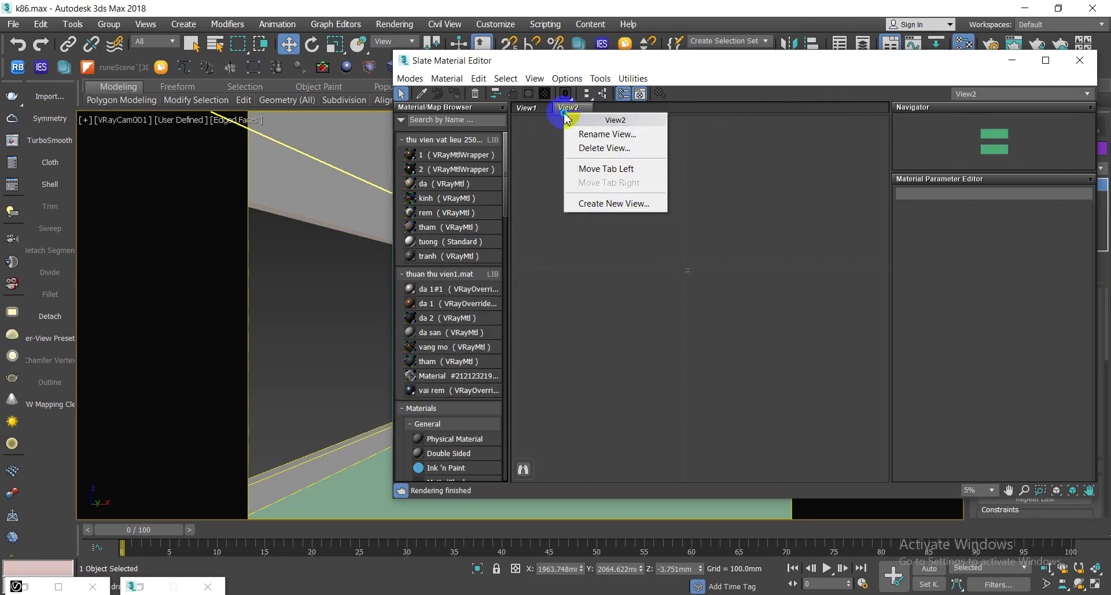
{"action": "left_click", "coordinate": [588, 149]}
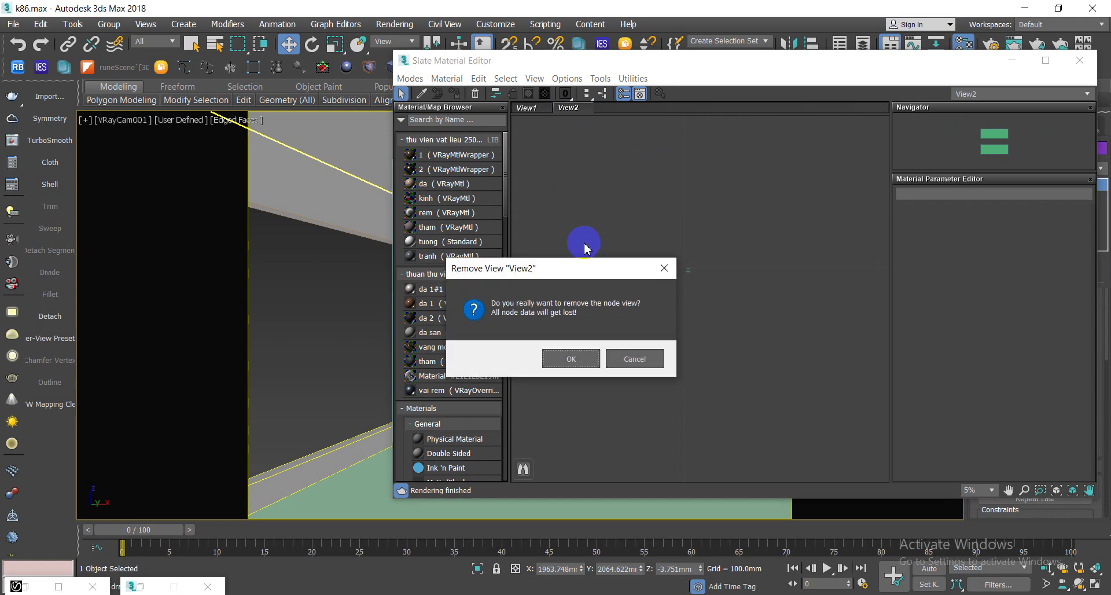
{"action": "left_click", "coordinate": [560, 362]}
- Clear all the old material nodes from View1 and enlarge the empty workspace
{"action": "scroll", "coordinate": [625, 366], "scroll_direction": "down", "scroll_amount": 10}
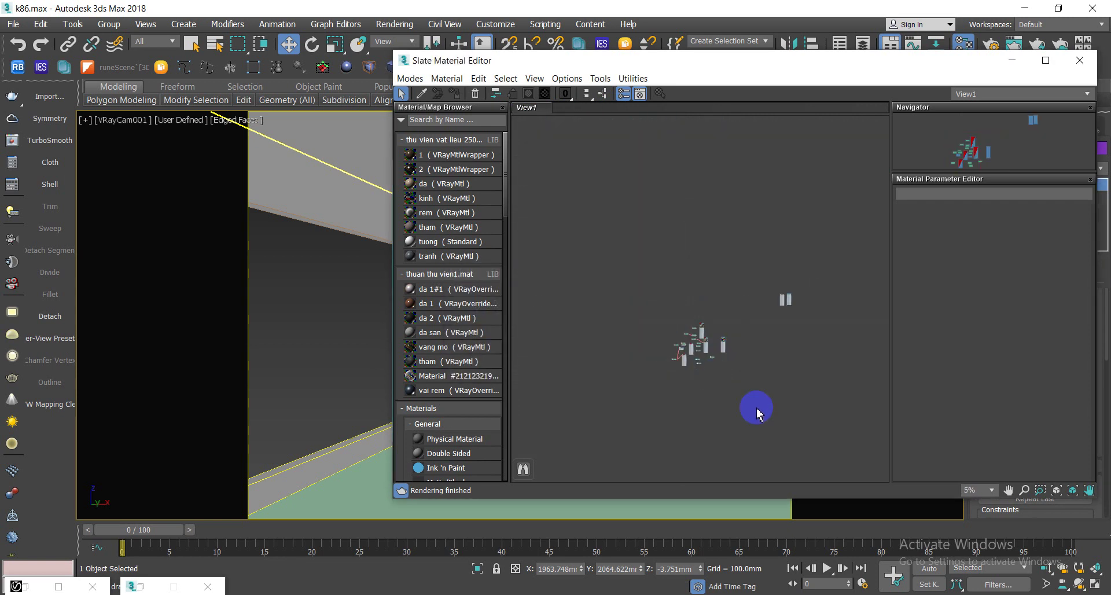
{"action": "scroll", "coordinate": [566, 195], "scroll_direction": "up", "scroll_amount": 8}
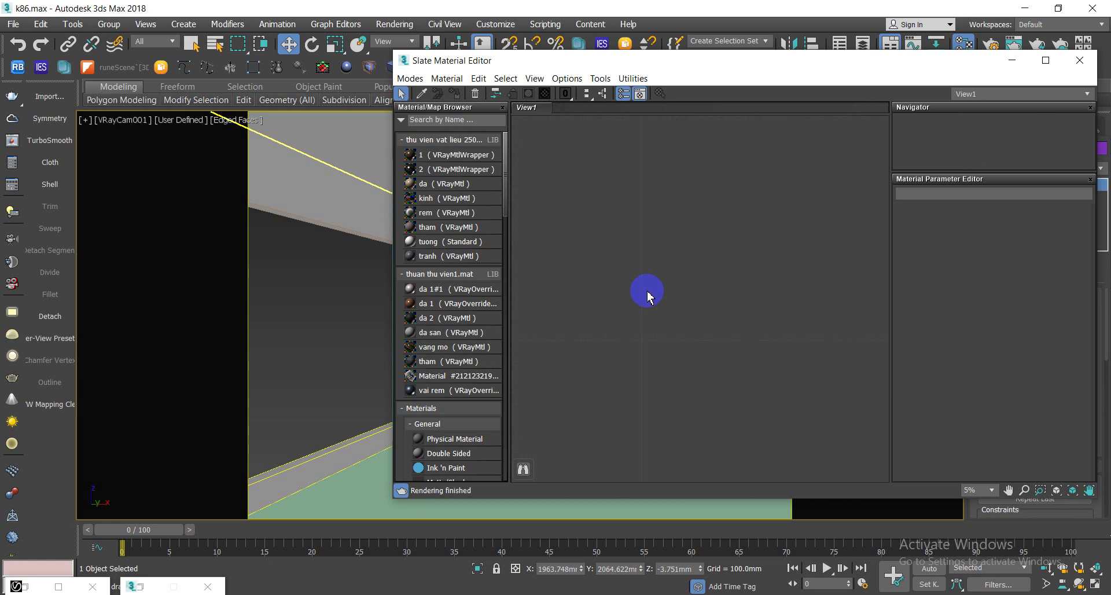
{"action": "scroll", "coordinate": [646, 313], "scroll_direction": "up", "scroll_amount": 6}
{"action": "scroll", "coordinate": [633, 301], "scroll_direction": "up", "scroll_amount": 3}
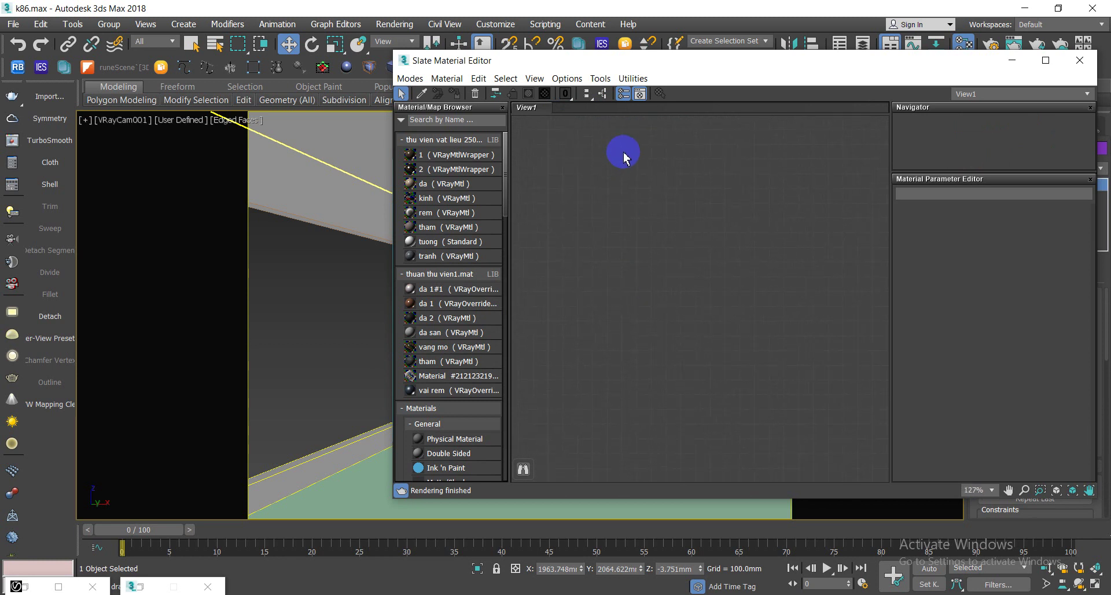
- Close the two custom material libraries, move the editor over, and collapse the Materials, Maps and Scene Materials groups
{"action": "left_click_drag", "start_coordinate": [400, 61], "coordinate": [322, 125]}
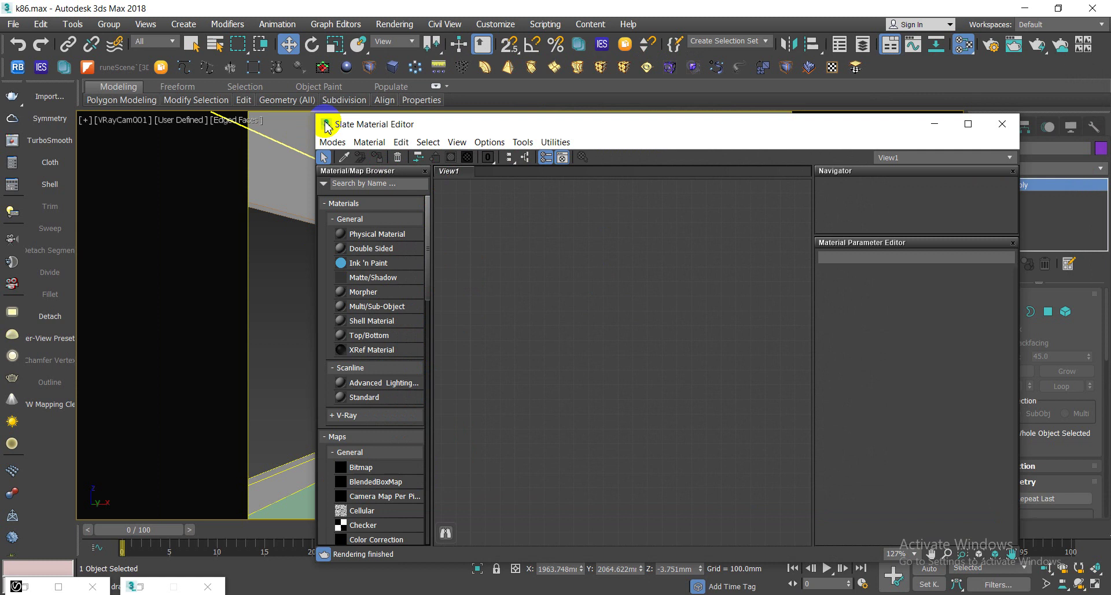
{"action": "left_click", "coordinate": [332, 205]}
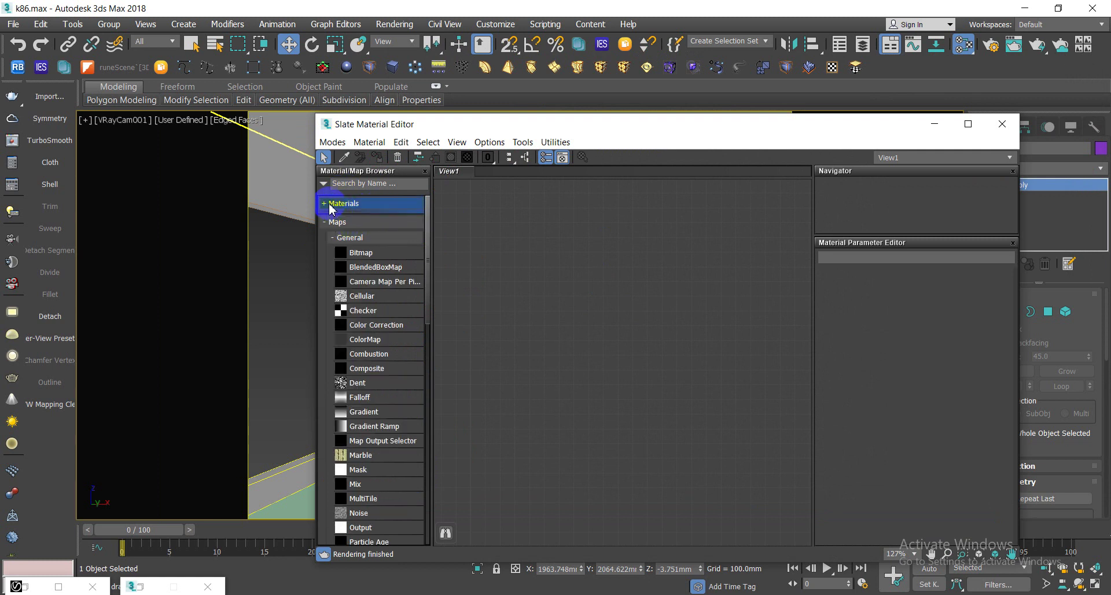
{"action": "left_click", "coordinate": [325, 226]}
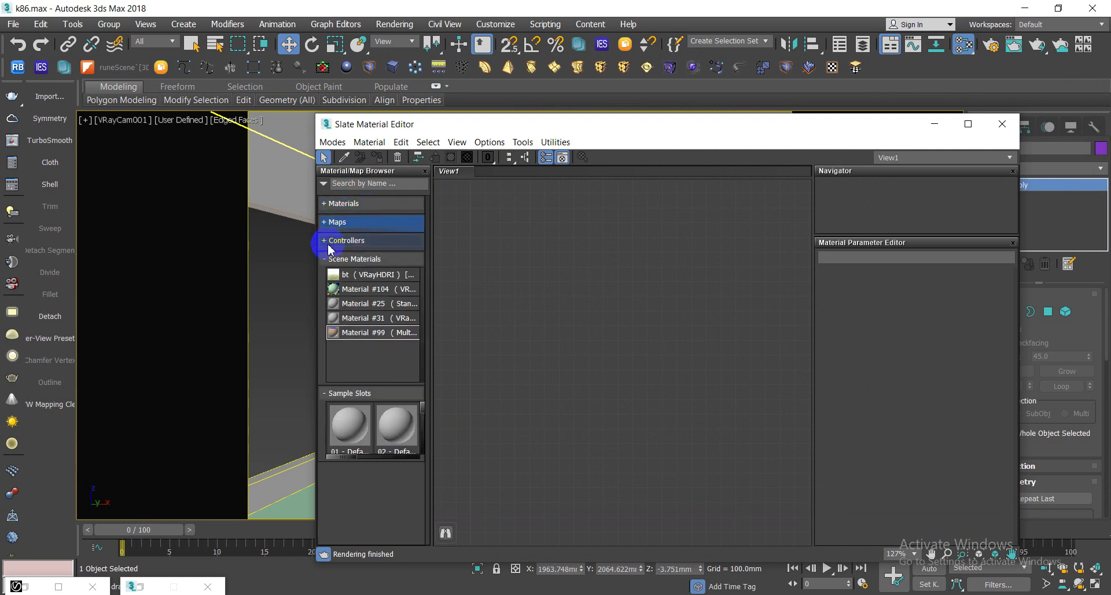
{"action": "left_click", "coordinate": [328, 258]}
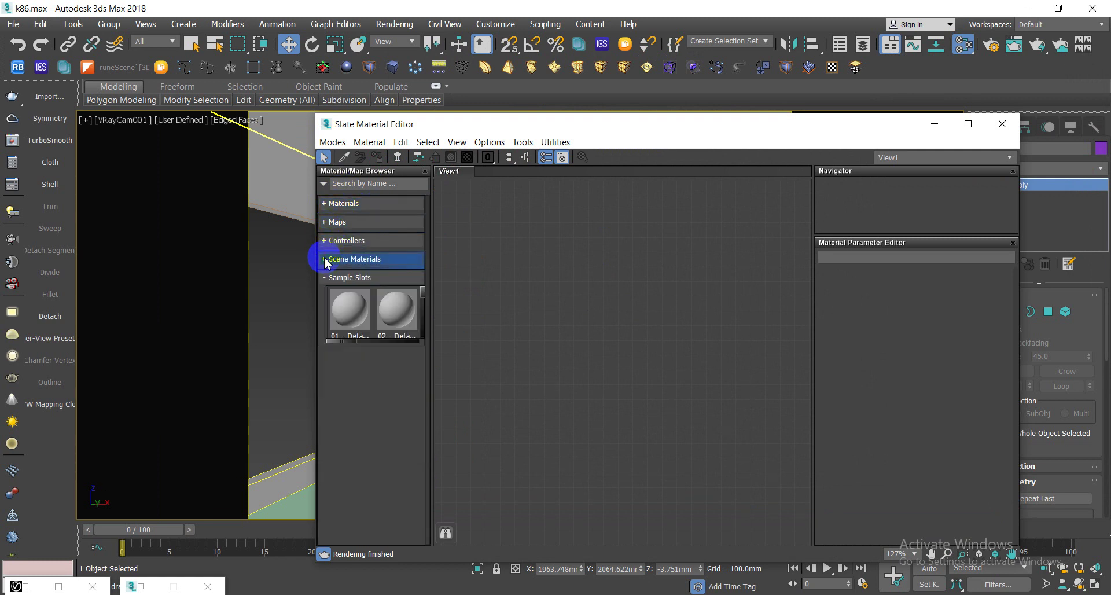
- Expand the Materials and V-Ray groups and add a VRayMtl material node to View1
{"action": "left_click", "coordinate": [327, 206]}
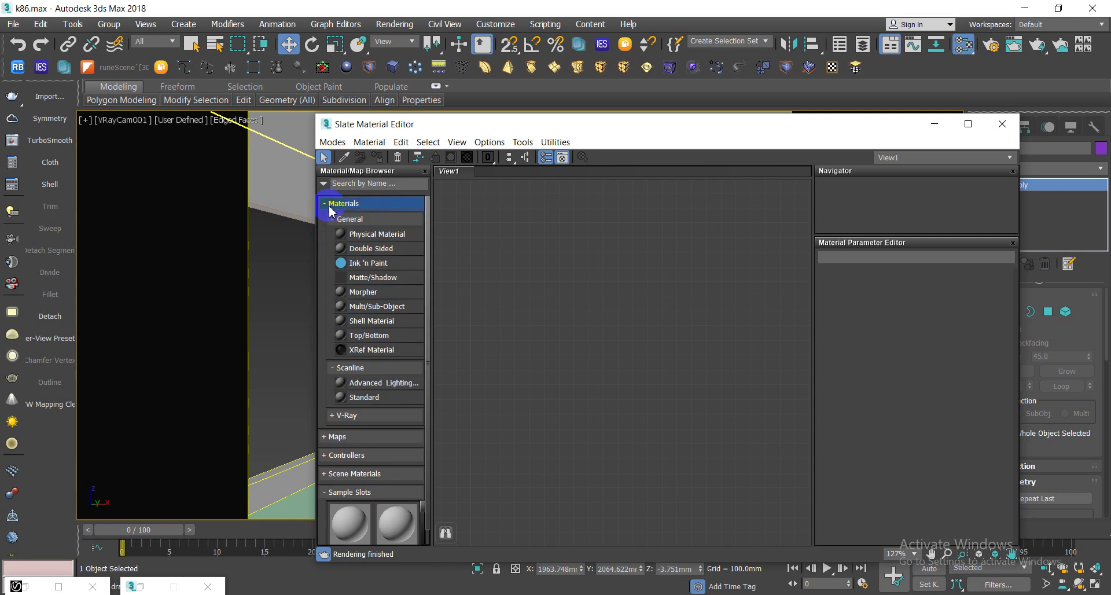
{"action": "left_click", "coordinate": [332, 416]}
{"action": "scroll", "coordinate": [342, 415], "scroll_direction": "down", "scroll_amount": 1}
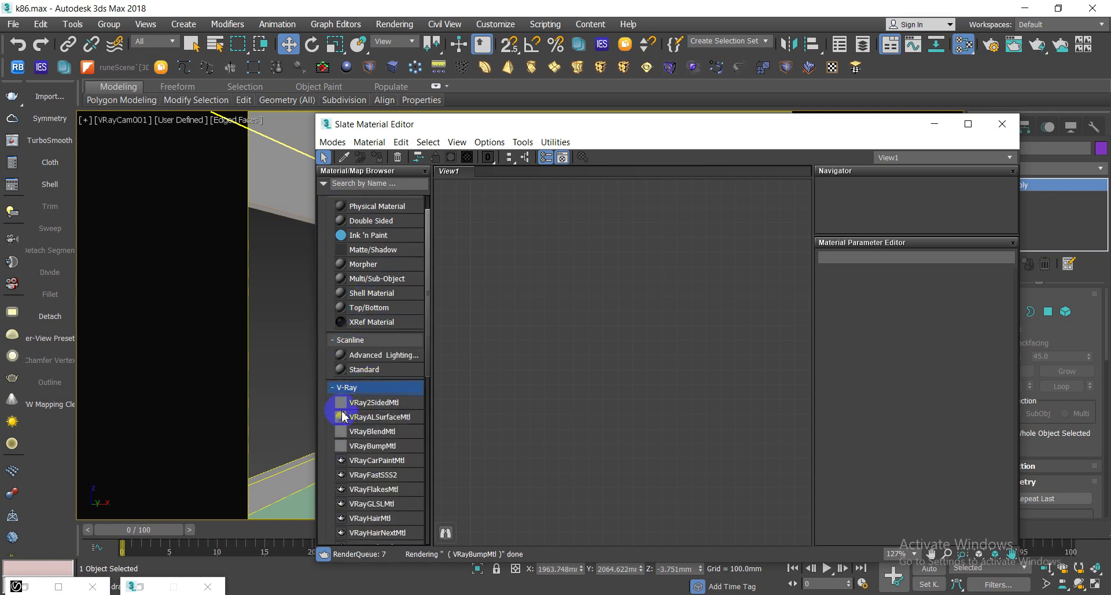
{"action": "scroll", "coordinate": [353, 417], "scroll_direction": "down", "scroll_amount": 10}
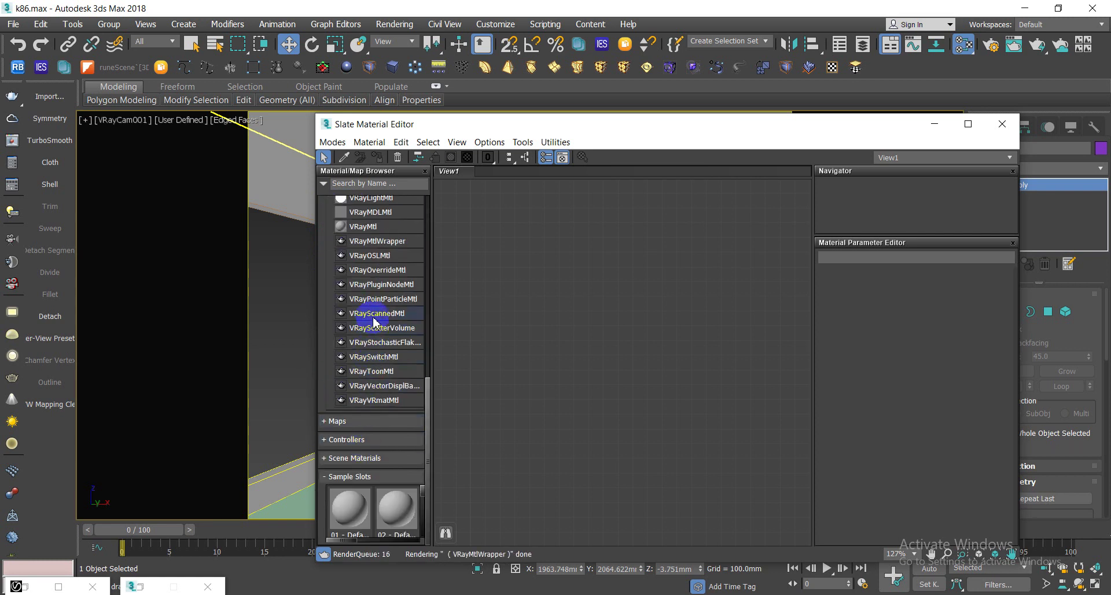
{"action": "scroll", "coordinate": [373, 282], "scroll_direction": "up", "scroll_amount": 2}
{"action": "left_click_drag", "start_coordinate": [359, 272], "coordinate": [687, 281]}
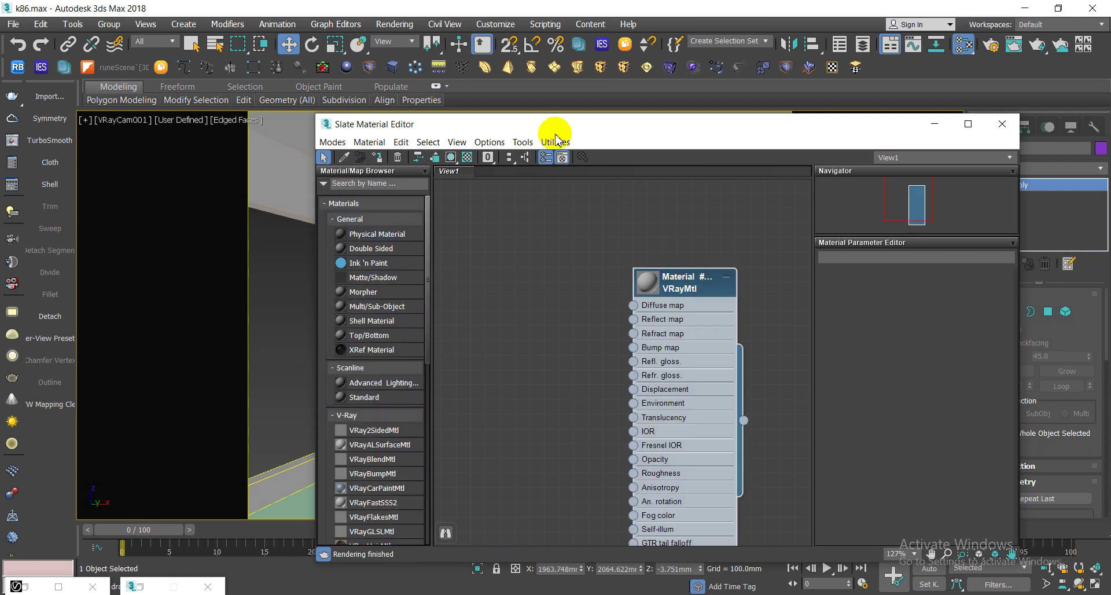
- Move the editor aside to uncover the room and clone the VRayMtl node into a row of four
{"action": "left_click_drag", "start_coordinate": [557, 130], "coordinate": [884, 267]}
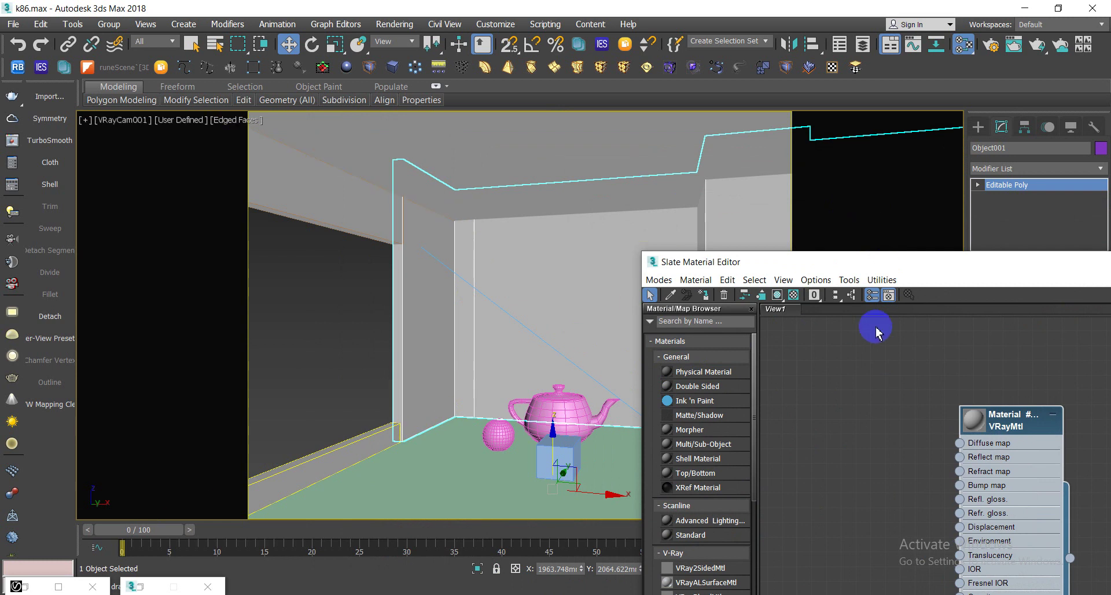
{"action": "left_click_drag", "start_coordinate": [919, 265], "coordinate": [892, 162]}
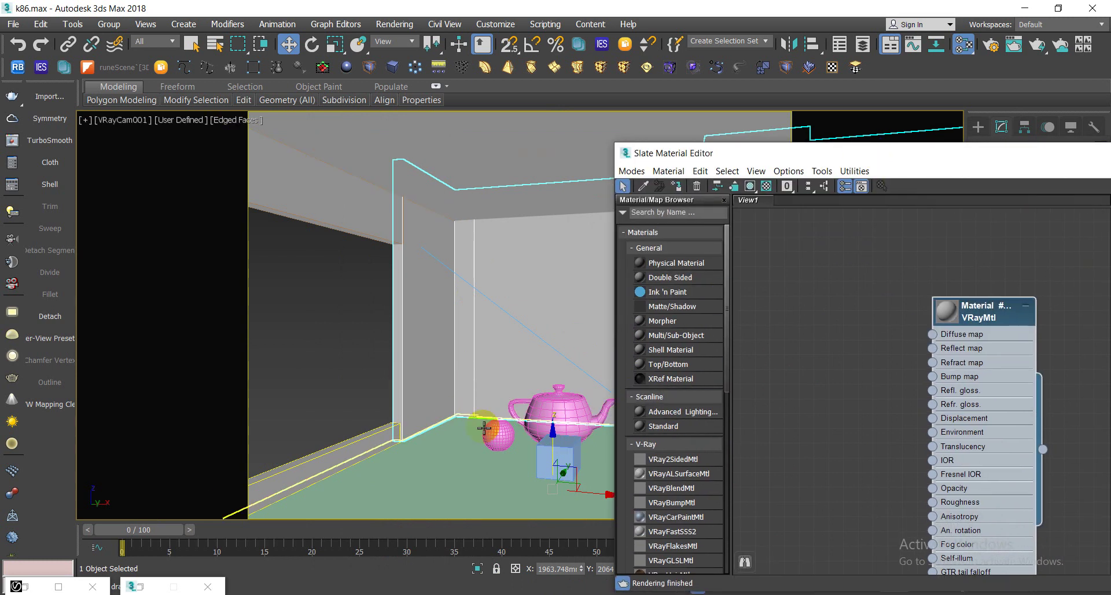
{"action": "scroll", "coordinate": [824, 338], "scroll_direction": "down", "scroll_amount": 2}
{"action": "scroll", "coordinate": [824, 338], "scroll_direction": "down", "scroll_amount": 2}
{"action": "left_click", "coordinate": [903, 335]}
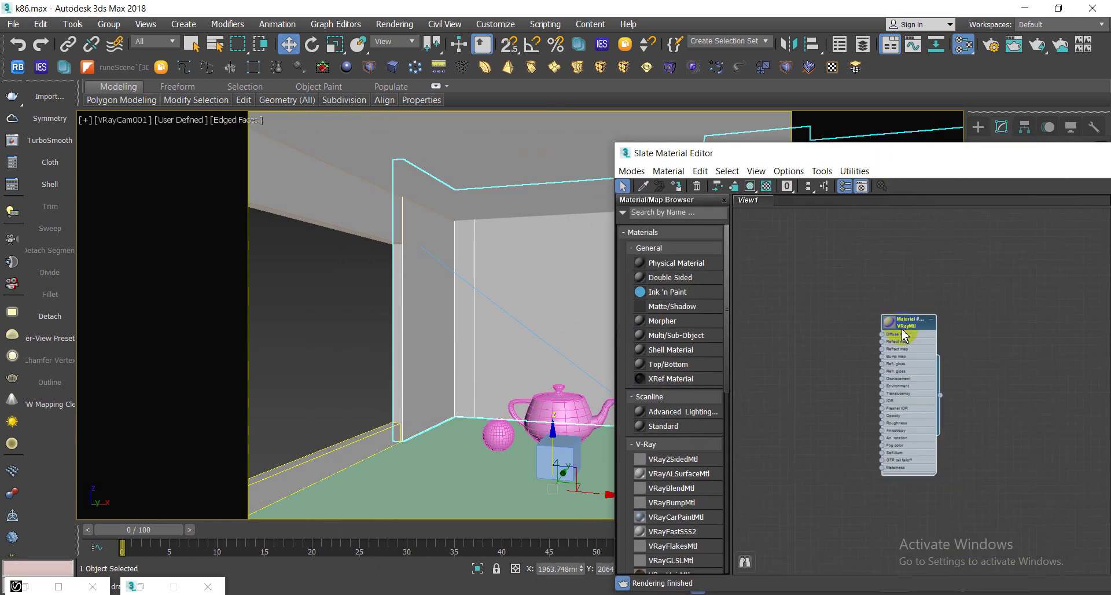
{"action": "left_click_drag", "start_coordinate": [913, 330], "coordinate": [1061, 318], "text": "shift"}
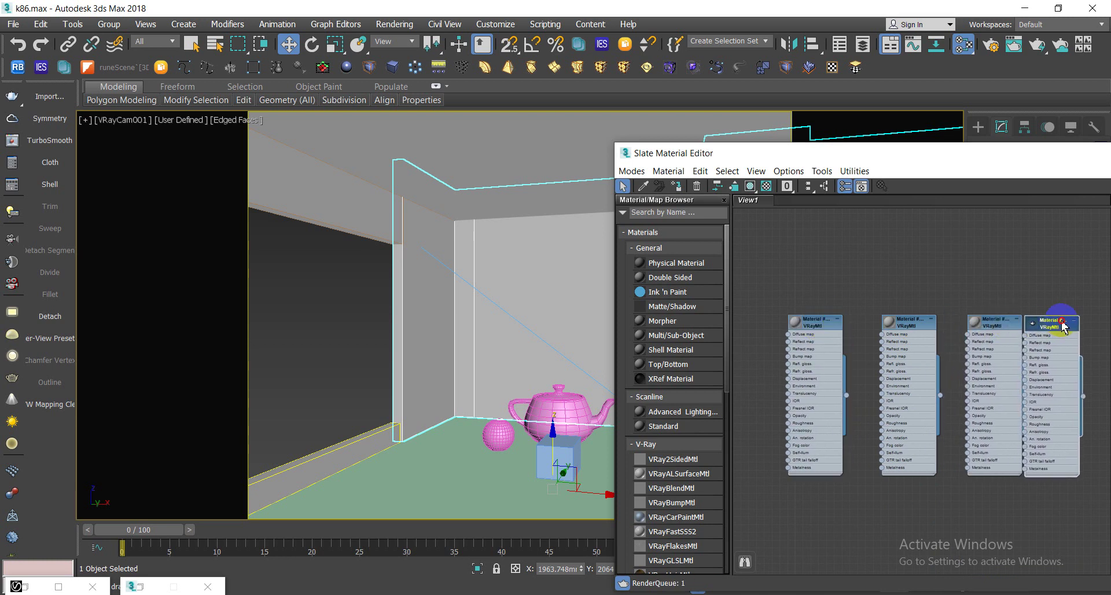
- Open the parameters of the first VRayMtl node and try to assign it to the floor
{"action": "left_click", "coordinate": [822, 327]}
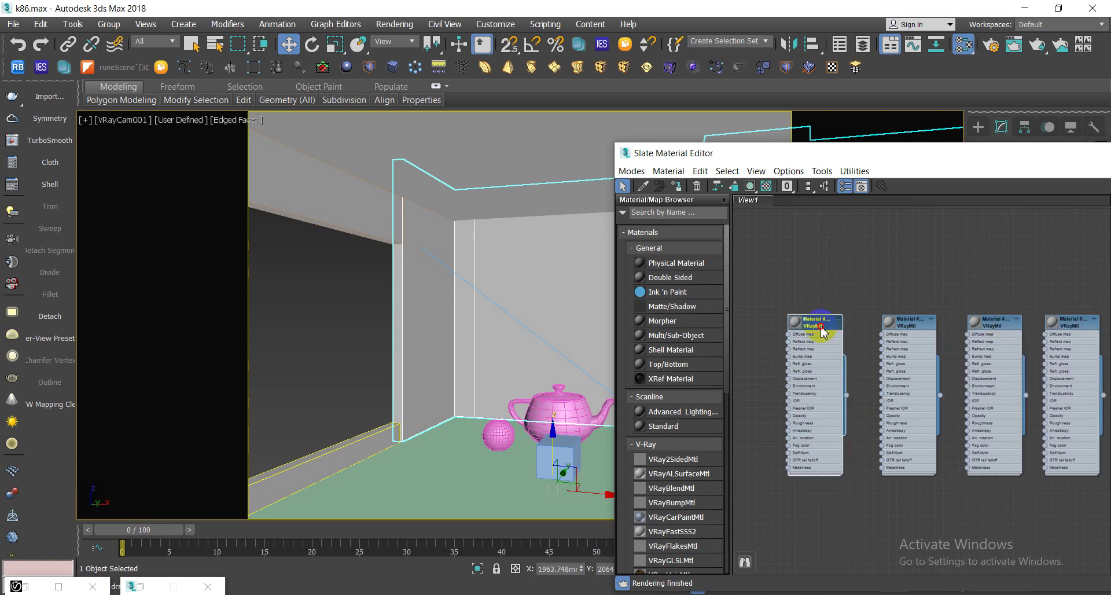
{"action": "double_click", "coordinate": [817, 332]}
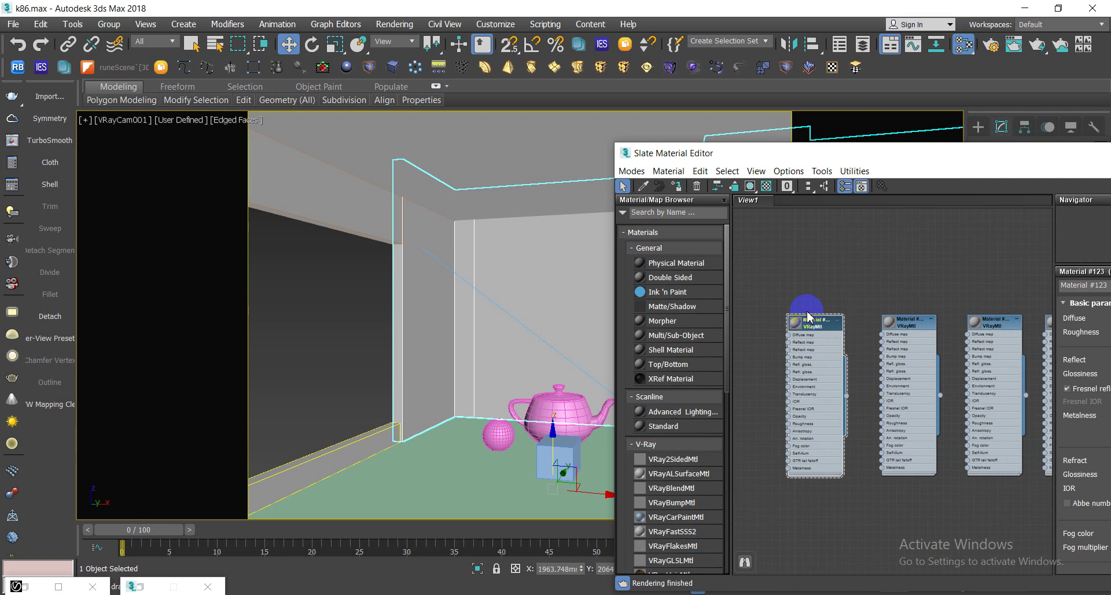
{"action": "left_click_drag", "start_coordinate": [801, 329], "coordinate": [467, 470]}
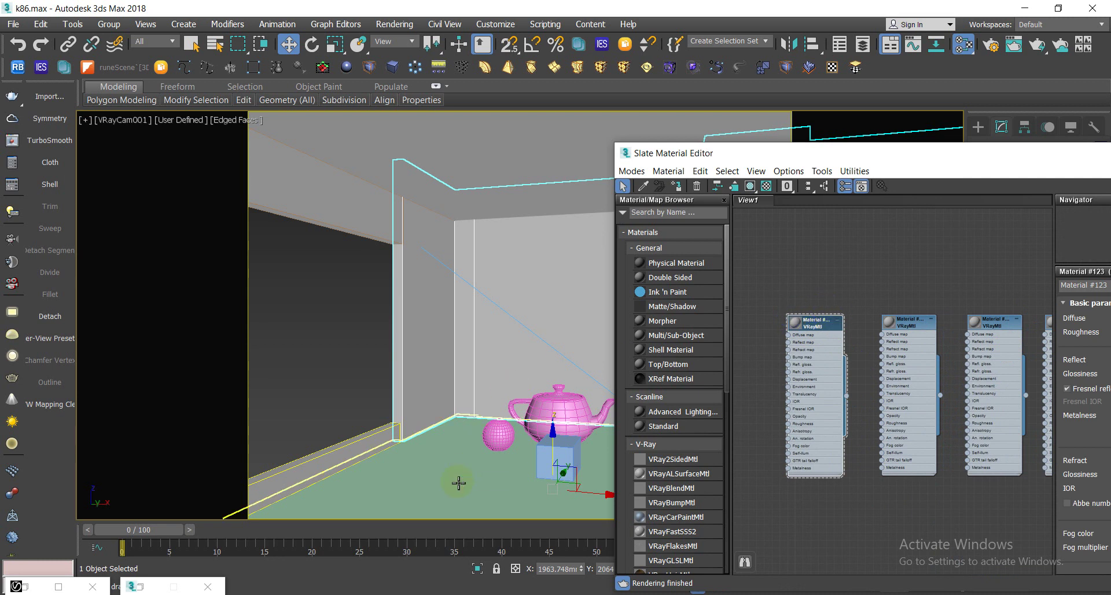
{"action": "left_click", "coordinate": [341, 331]}
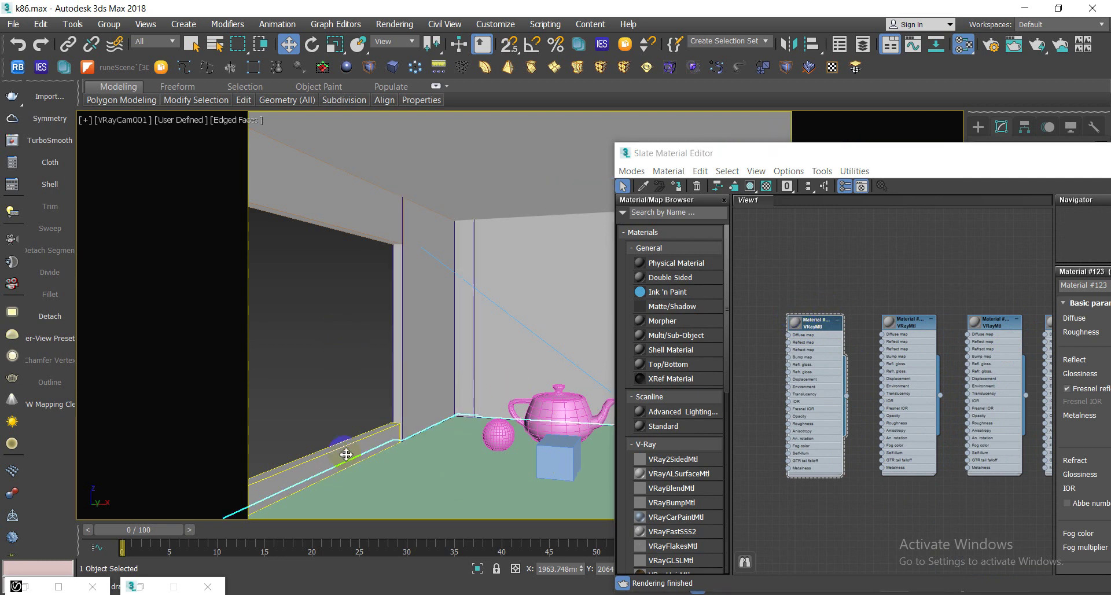
{"action": "left_click_drag", "start_coordinate": [346, 454], "coordinate": [366, 394], "text": "shift"}
{"action": "left_click", "coordinate": [622, 364]}
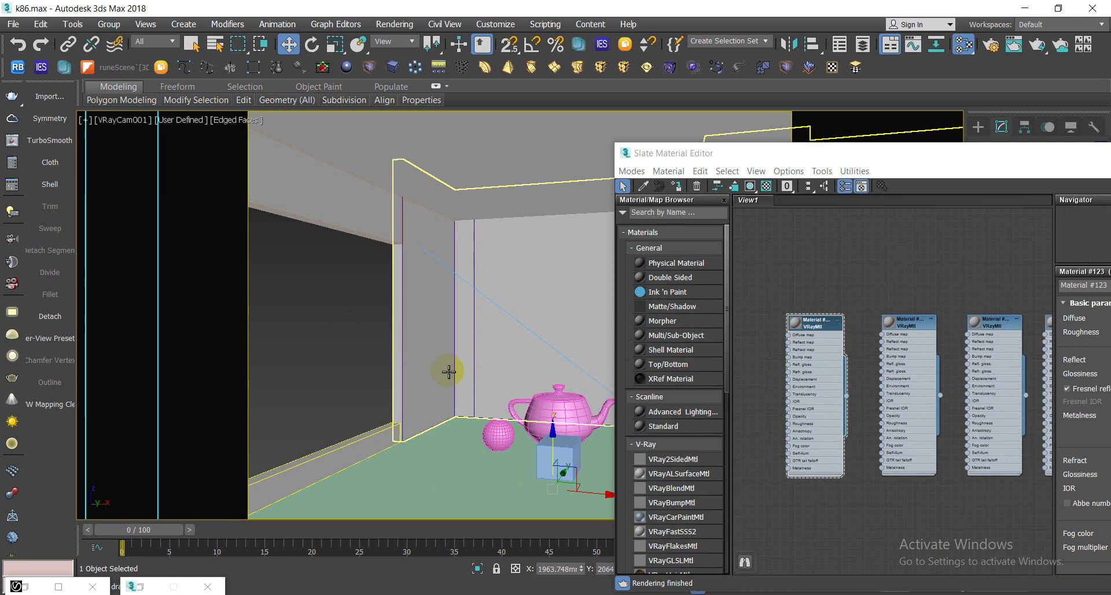
{"action": "left_click", "coordinate": [354, 417]}
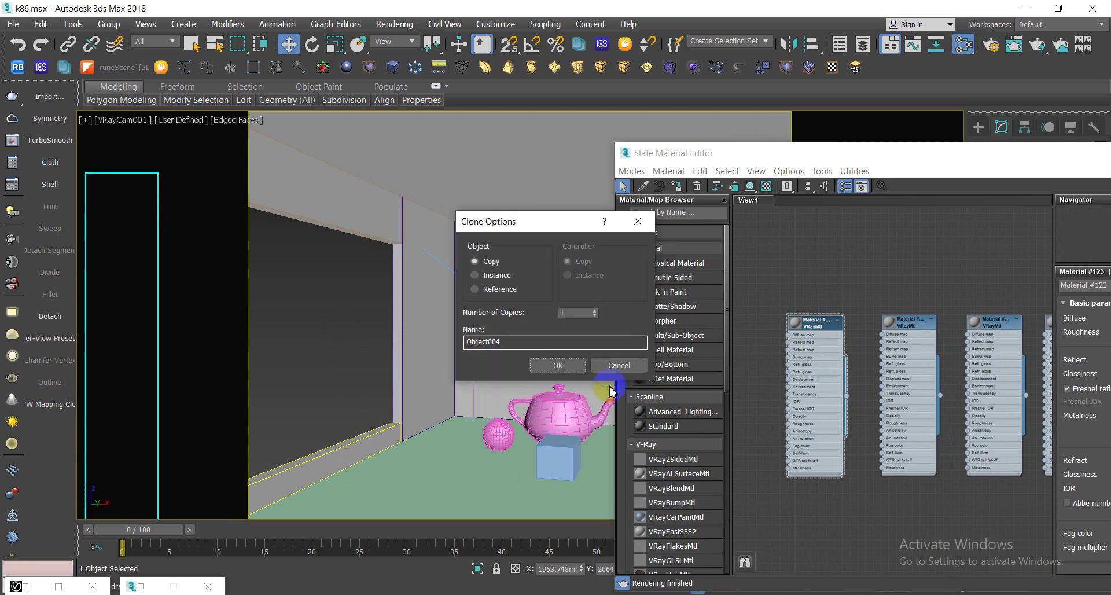
{"action": "left_click", "coordinate": [618, 365]}
- Switch to the Select tool and assign the first VRayMtl to the floor and sill objects and to the ceiling objects
{"action": "key", "text": "q"}
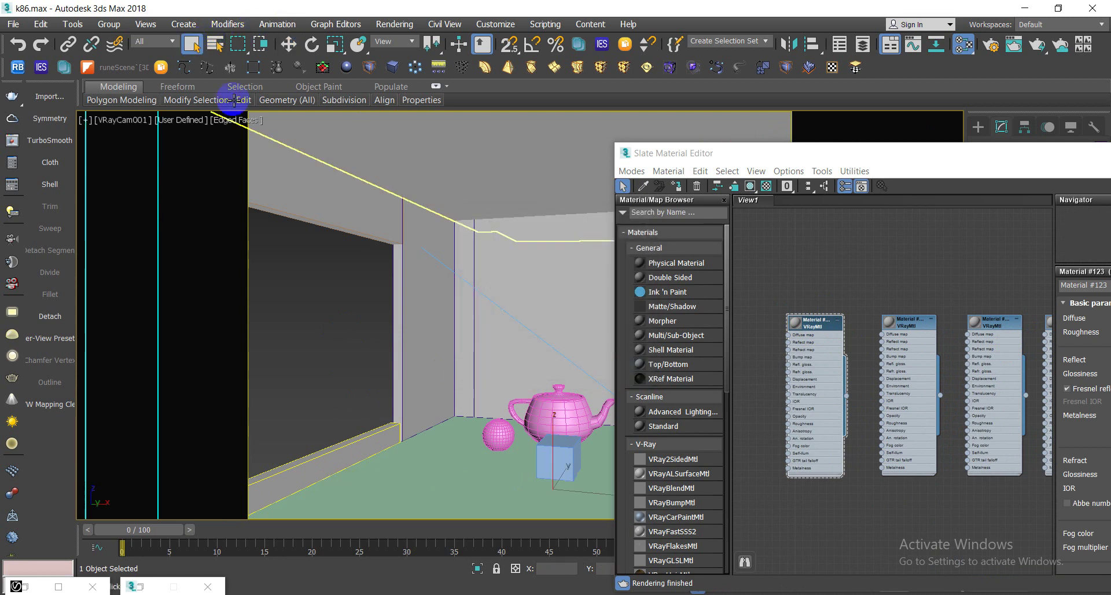
{"action": "left_click_drag", "start_coordinate": [377, 377], "coordinate": [577, 459]}
{"action": "left_click", "coordinate": [803, 326]}
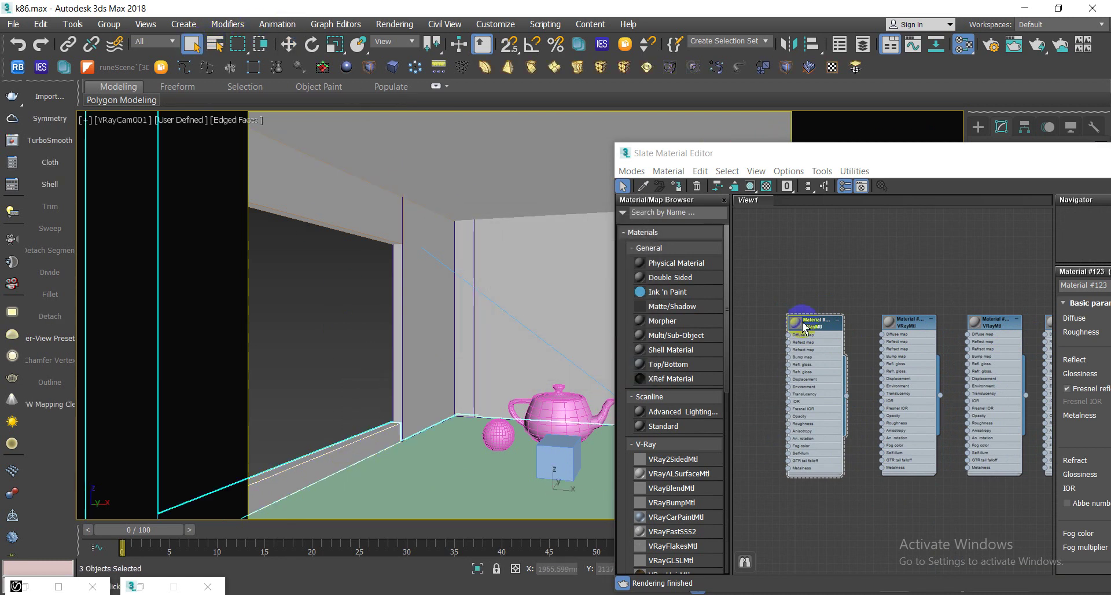
{"action": "left_click", "coordinate": [668, 171]}
{"action": "left_click", "coordinate": [676, 186]}
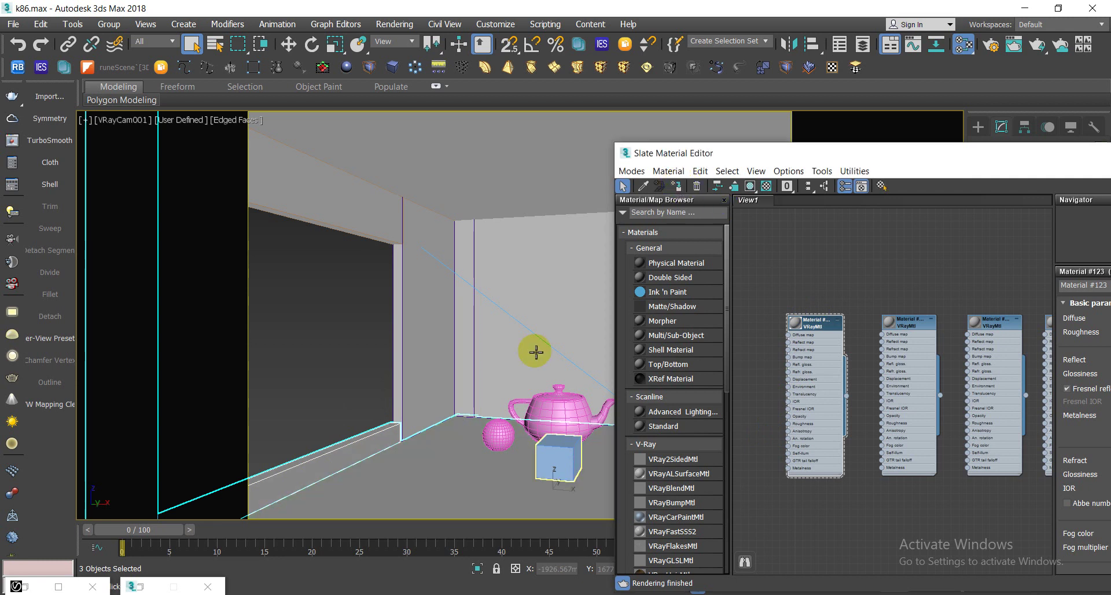
{"action": "left_click", "coordinate": [340, 280]}
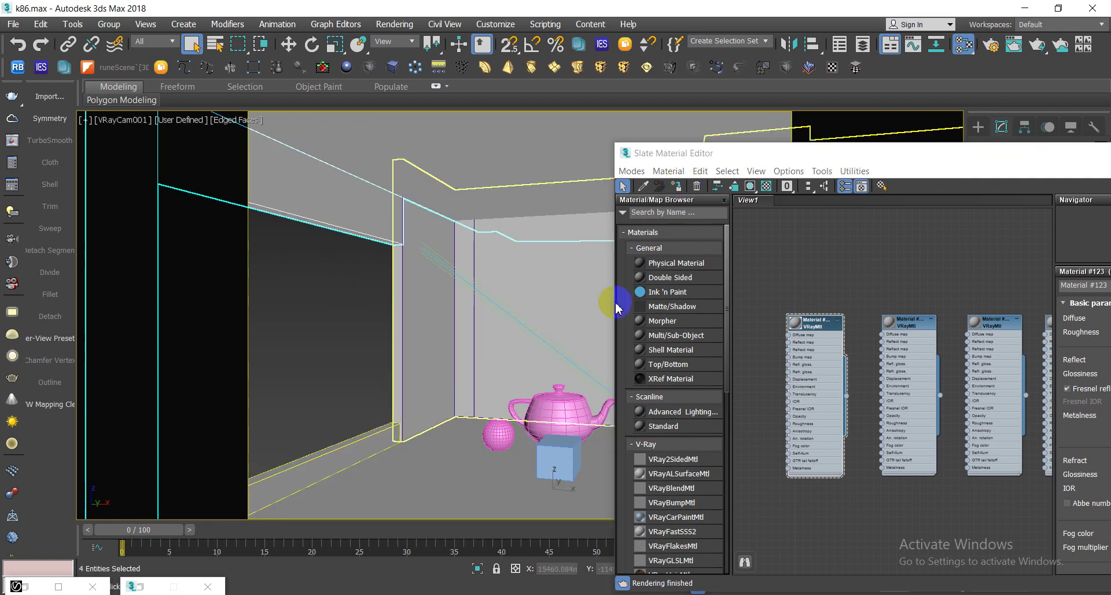
{"action": "left_click", "coordinate": [676, 186]}
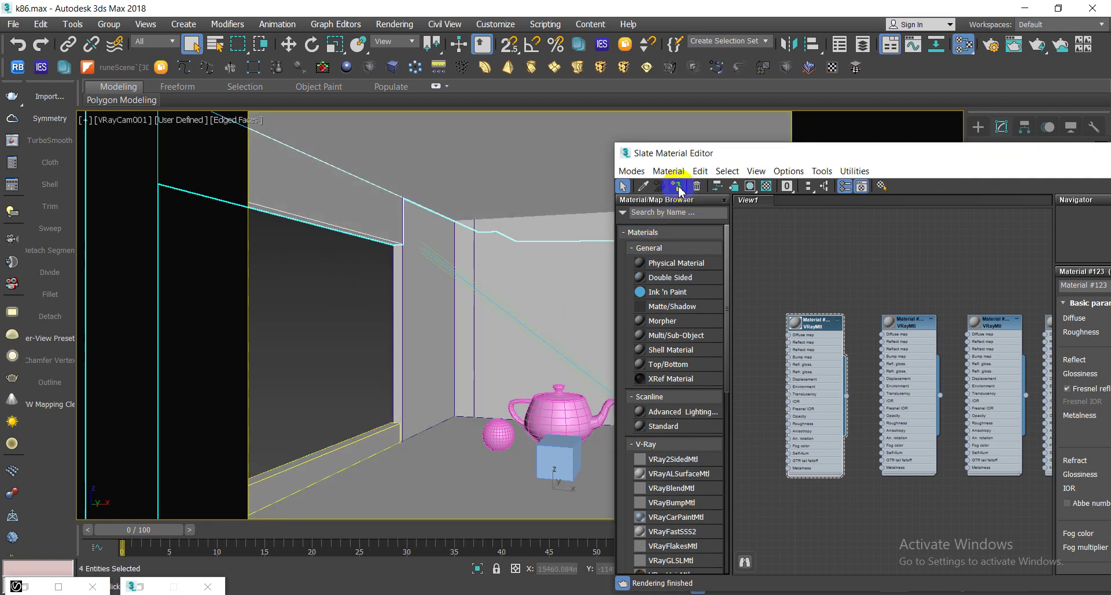
- Set the first VRayMtl's diffuse colour to near-white with red, green and blue at 240
{"action": "left_click", "coordinate": [334, 339]}
{"action": "left_click", "coordinate": [908, 319]}
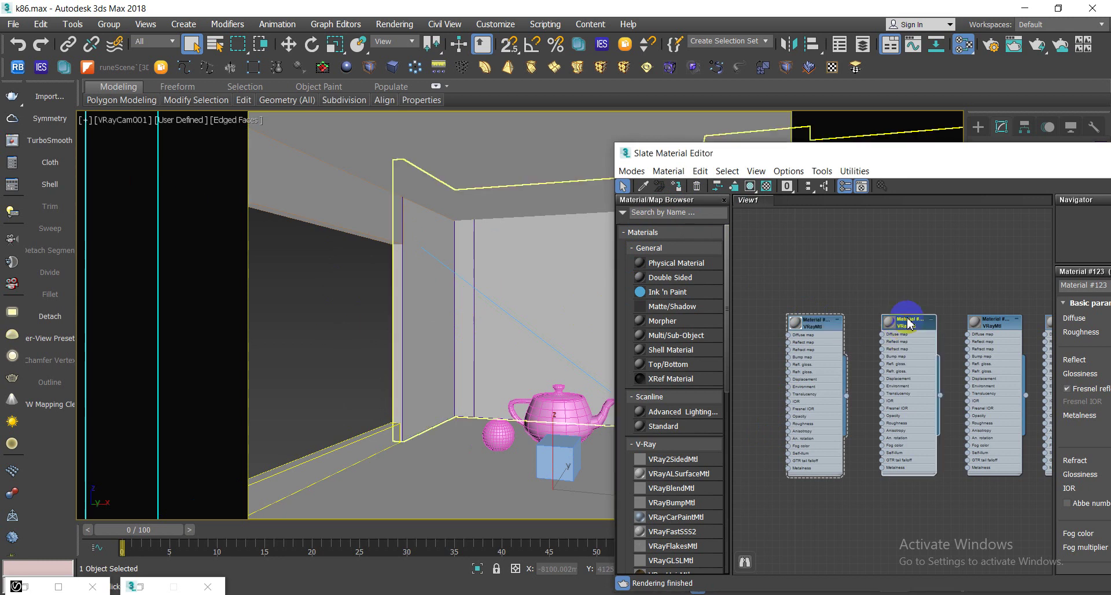
{"action": "left_click_drag", "start_coordinate": [853, 156], "coordinate": [583, 136]}
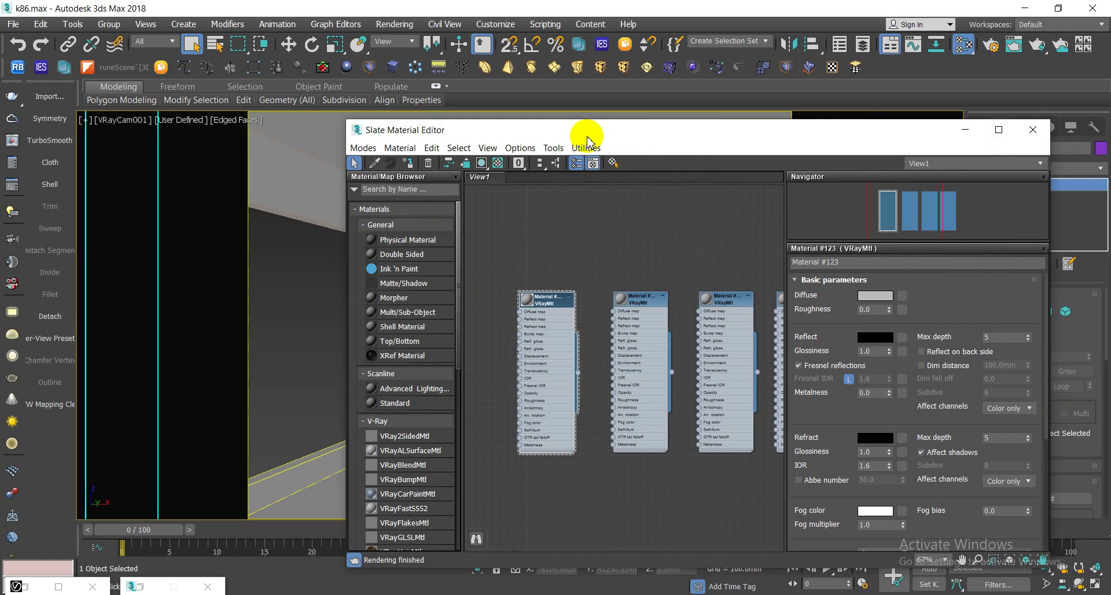
{"action": "left_click_drag", "start_coordinate": [530, 328], "coordinate": [546, 328]}
{"action": "left_click", "coordinate": [868, 300]}
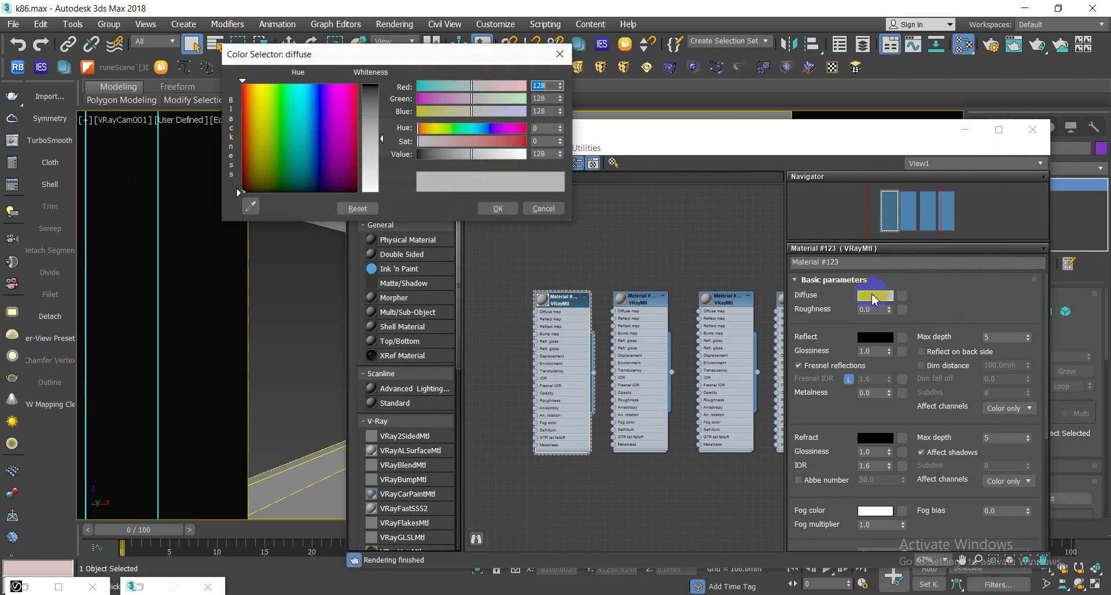
{"action": "left_click", "coordinate": [430, 185]}
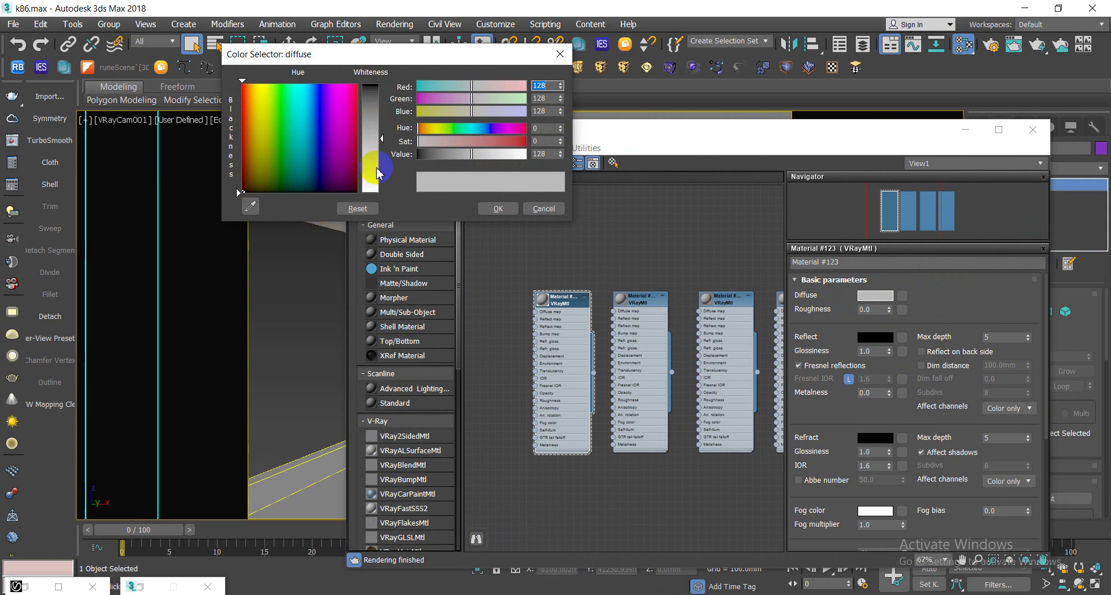
{"action": "left_click_drag", "start_coordinate": [377, 173], "coordinate": [387, 190]}
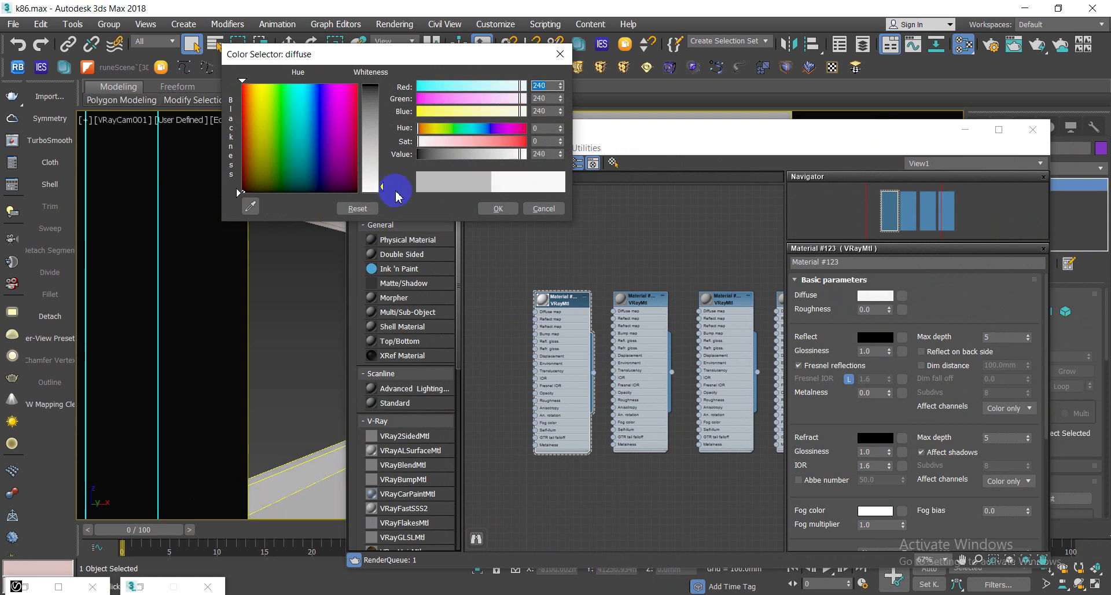
{"action": "left_click", "coordinate": [498, 209]}
- Move the editor aside and assign the near-white VRayMtl to the room's back wall object
{"action": "left_click_drag", "start_coordinate": [622, 132], "coordinate": [894, 221]}
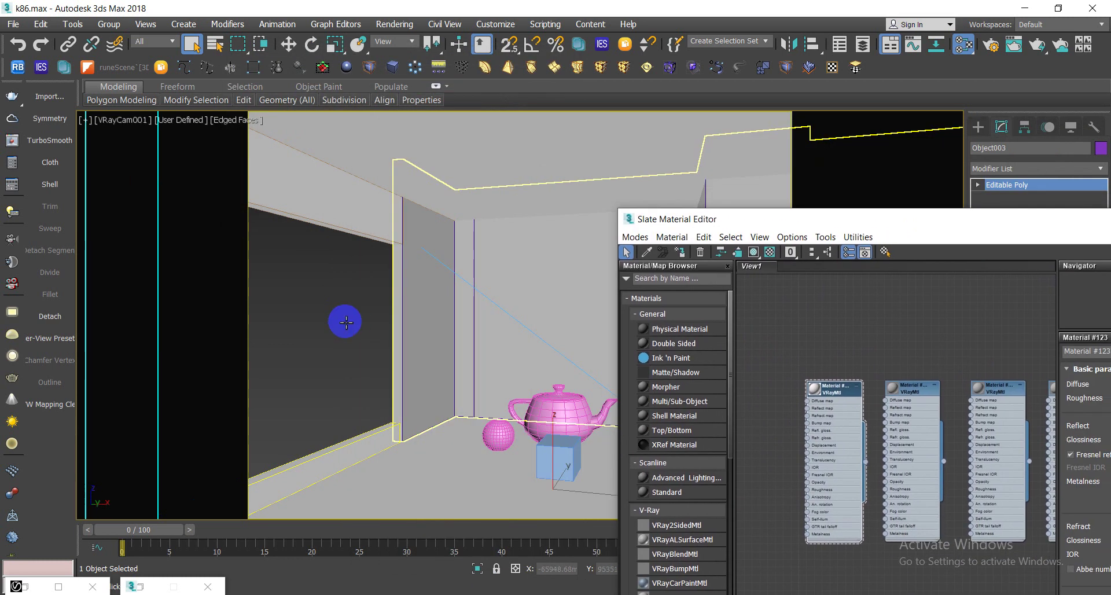
{"action": "left_click", "coordinate": [342, 320]}
{"action": "left_click_drag", "start_coordinate": [356, 295], "coordinate": [467, 369]}
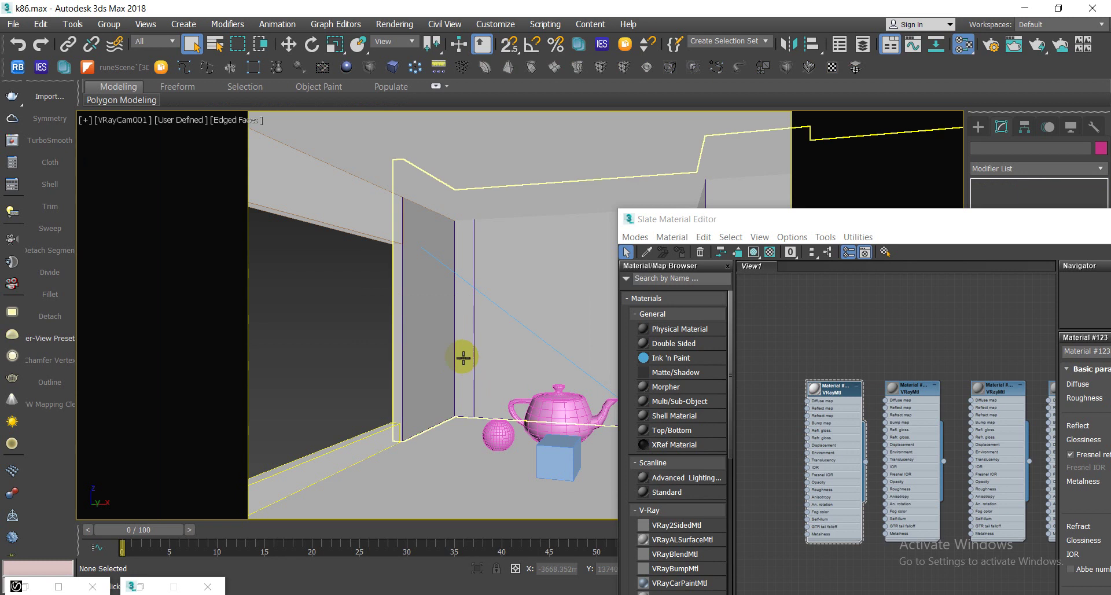
{"action": "left_click", "coordinate": [438, 346]}
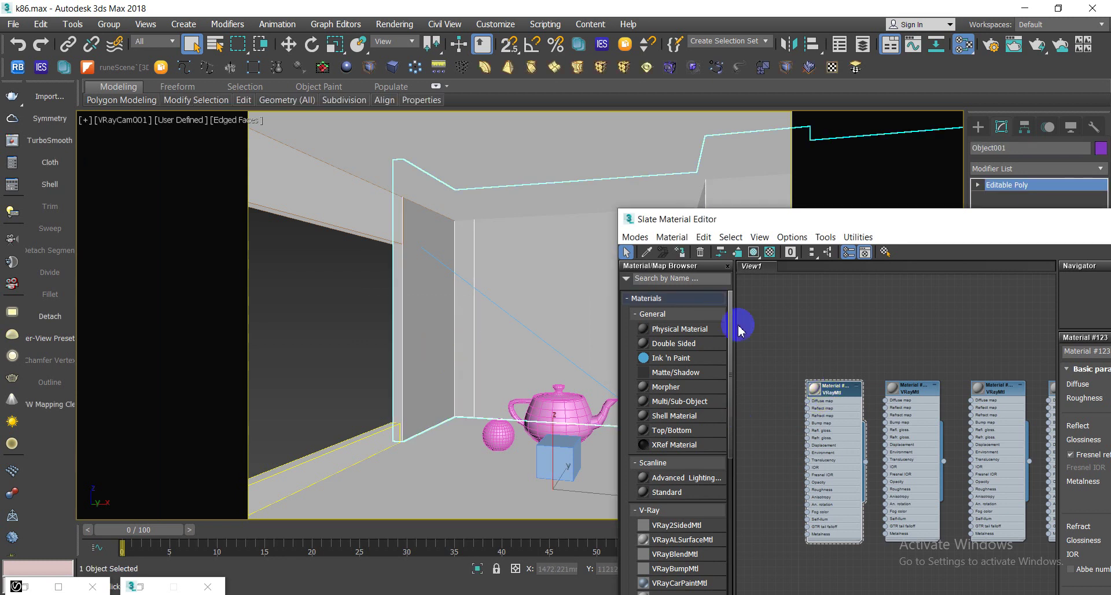
{"action": "left_click", "coordinate": [375, 323]}
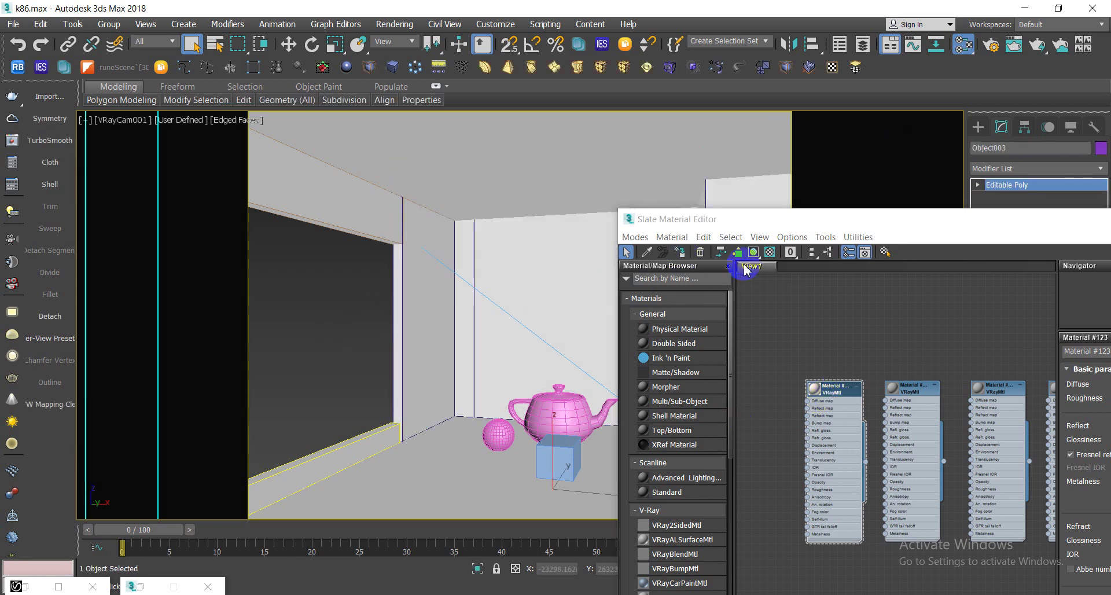
- Open the second VRayMtl node's parameters and set its diffuse colour to pink
{"action": "left_click_drag", "start_coordinate": [761, 227], "coordinate": [793, 200]}
{"action": "left_click", "coordinate": [934, 360]}
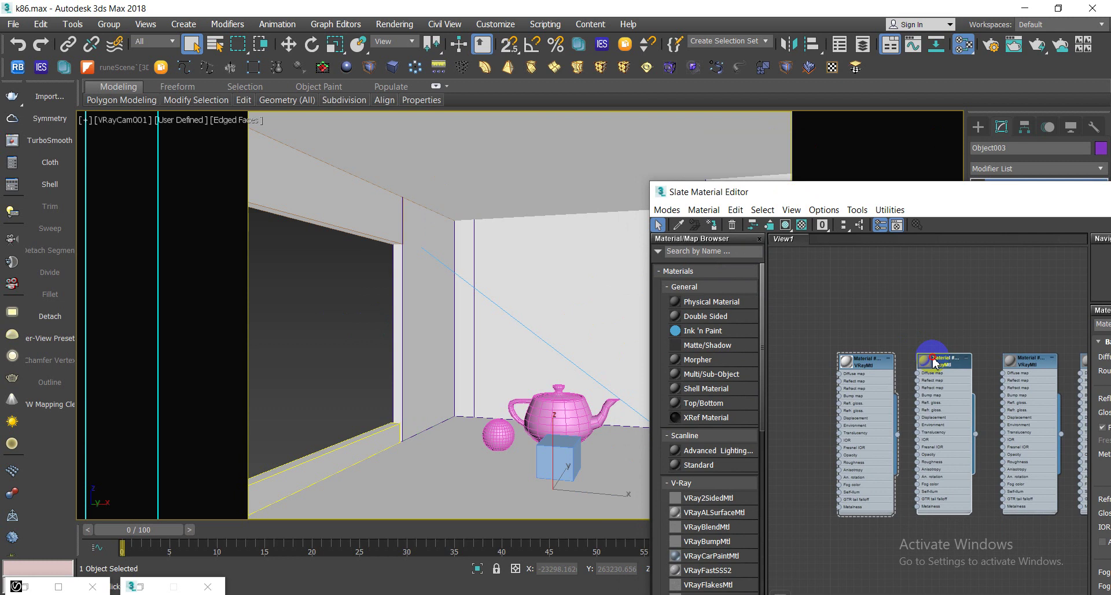
{"action": "double_click", "coordinate": [935, 361]}
{"action": "left_click_drag", "start_coordinate": [931, 202], "coordinate": [633, 149]}
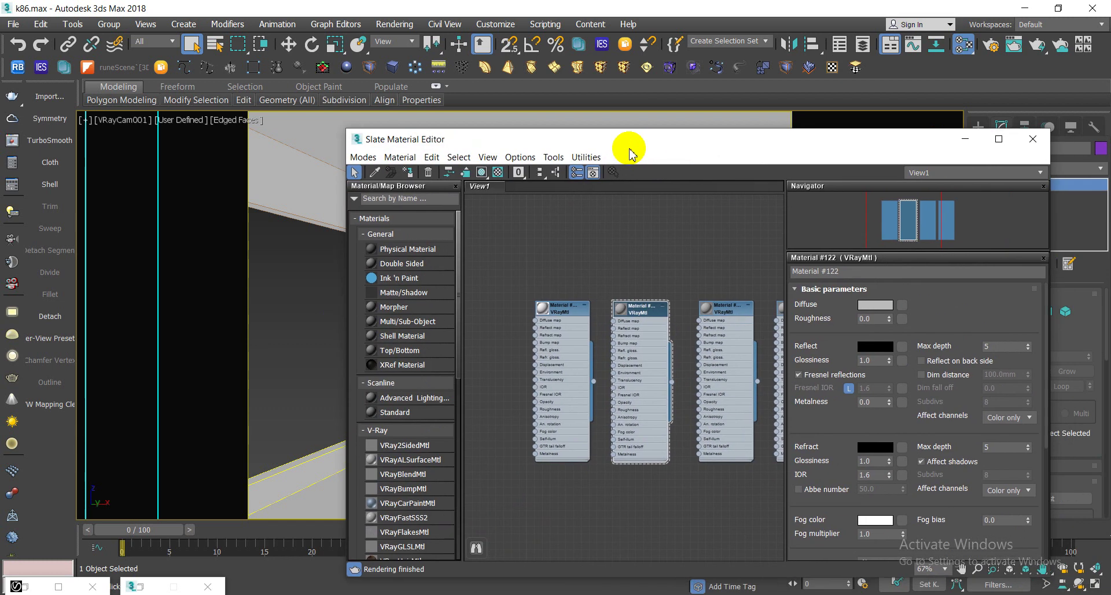
{"action": "left_click", "coordinate": [876, 305]}
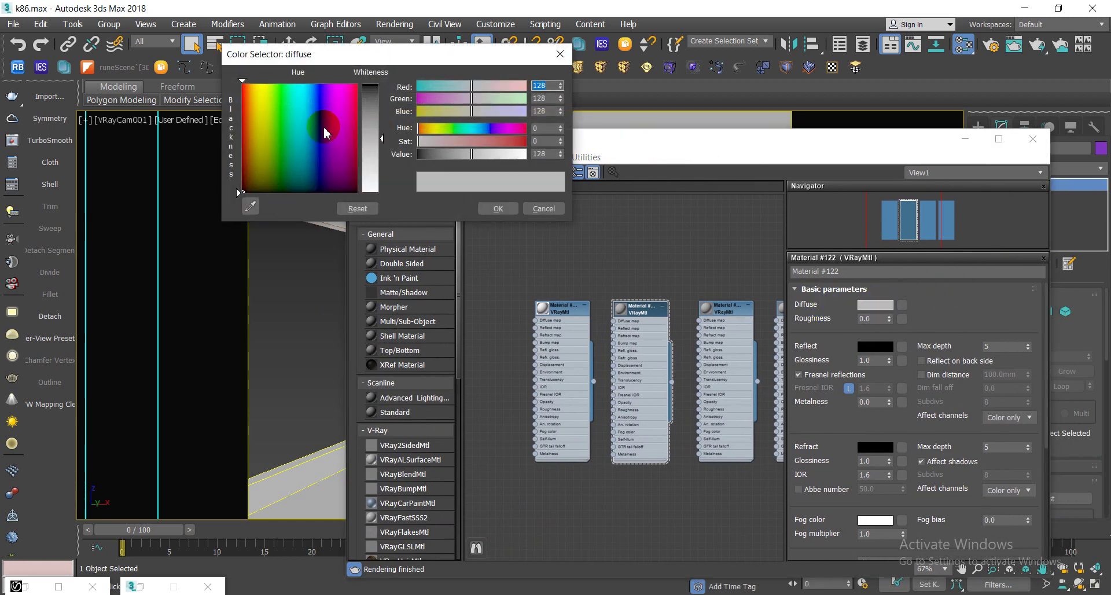
{"action": "left_click", "coordinate": [341, 116]}
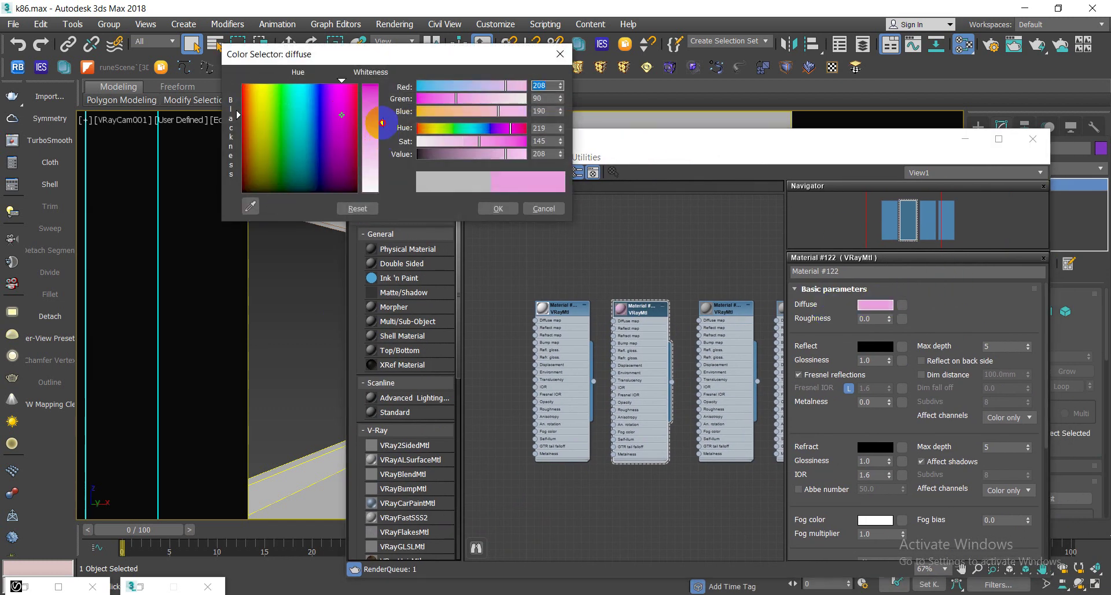
{"action": "left_click", "coordinate": [497, 209]}
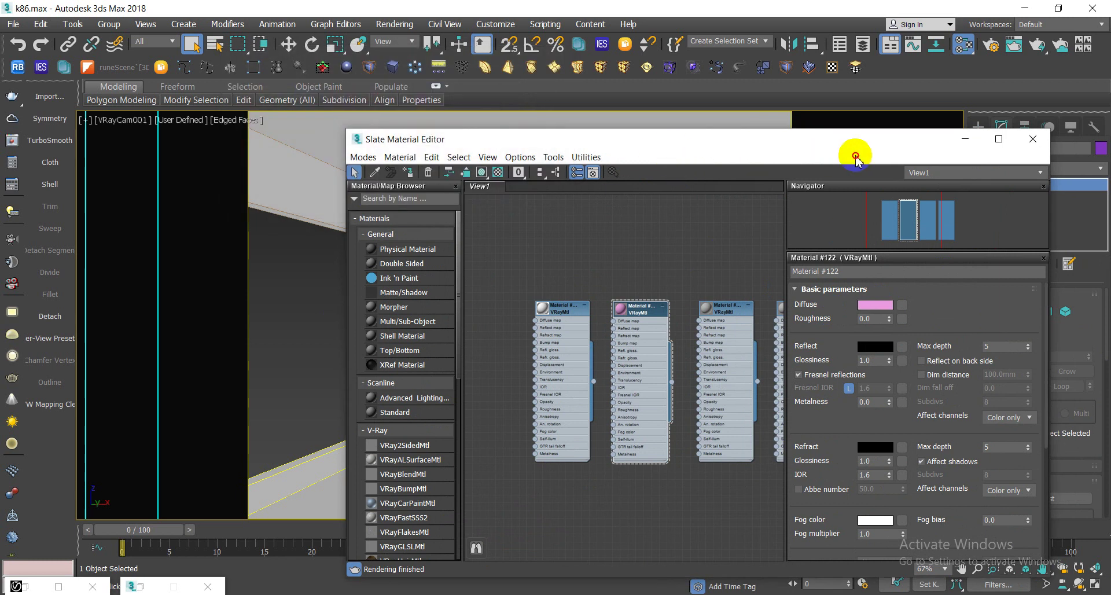
- Assign the pink VRayMtl to the sphere and turn off edged faces in the camera view
{"action": "left_click_drag", "start_coordinate": [650, 136], "coordinate": [851, 129]}
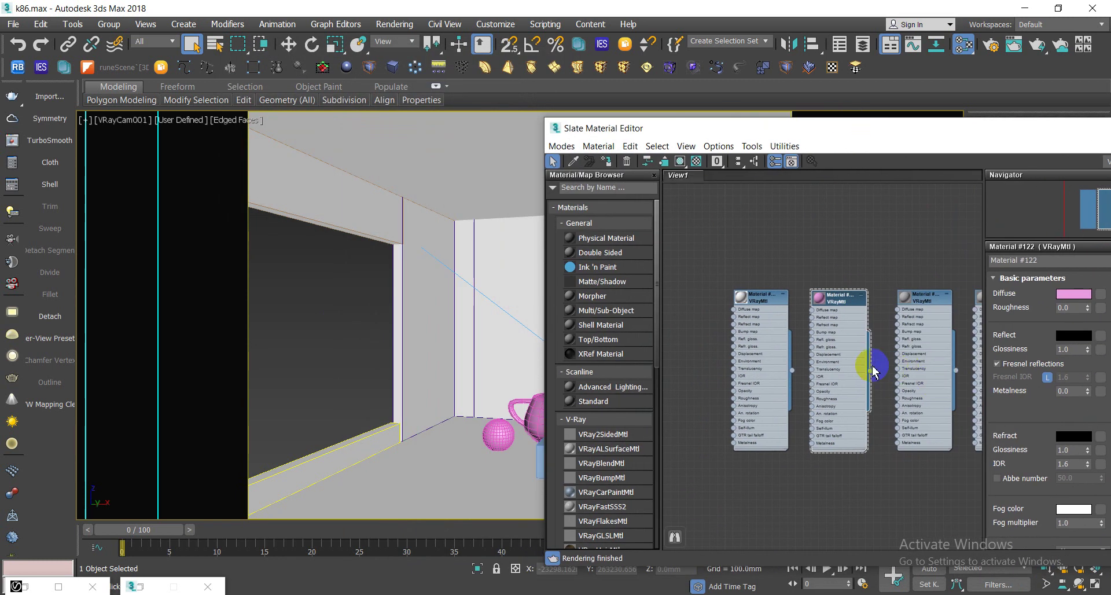
{"action": "left_click_drag", "start_coordinate": [873, 371], "coordinate": [502, 437]}
{"action": "key", "text": "F4"}
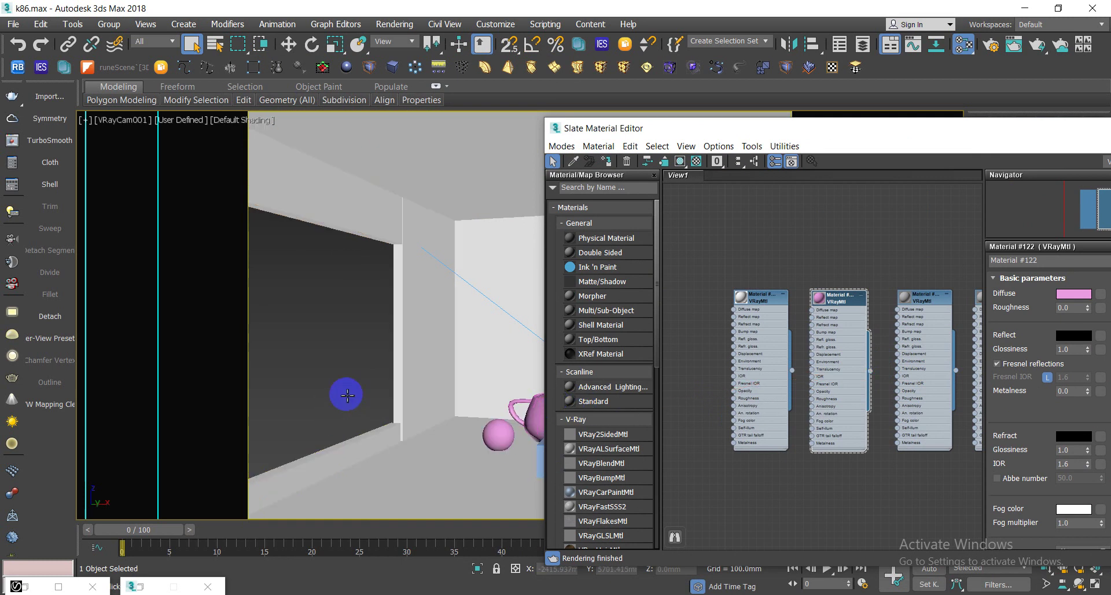
- Set the third VRayMtl's diffuse colour to blue (red 72, green 90, blue 200) and assign it to the teapot
{"action": "left_click", "coordinate": [300, 342]}
{"action": "left_click", "coordinate": [929, 300]}
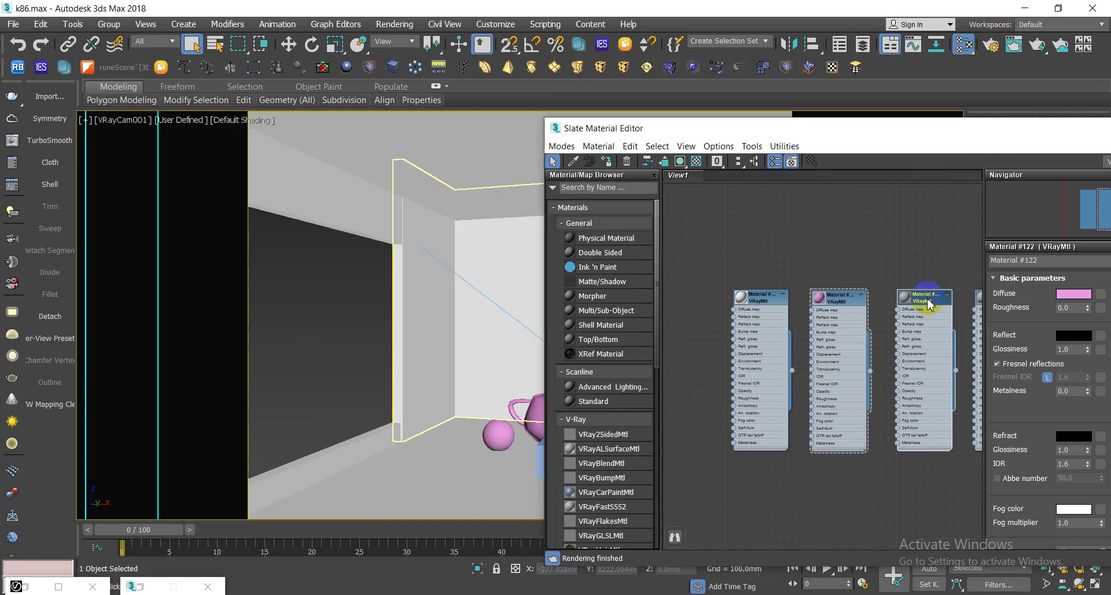
{"action": "double_click", "coordinate": [928, 302]}
{"action": "left_click_drag", "start_coordinate": [890, 134], "coordinate": [711, 141]}
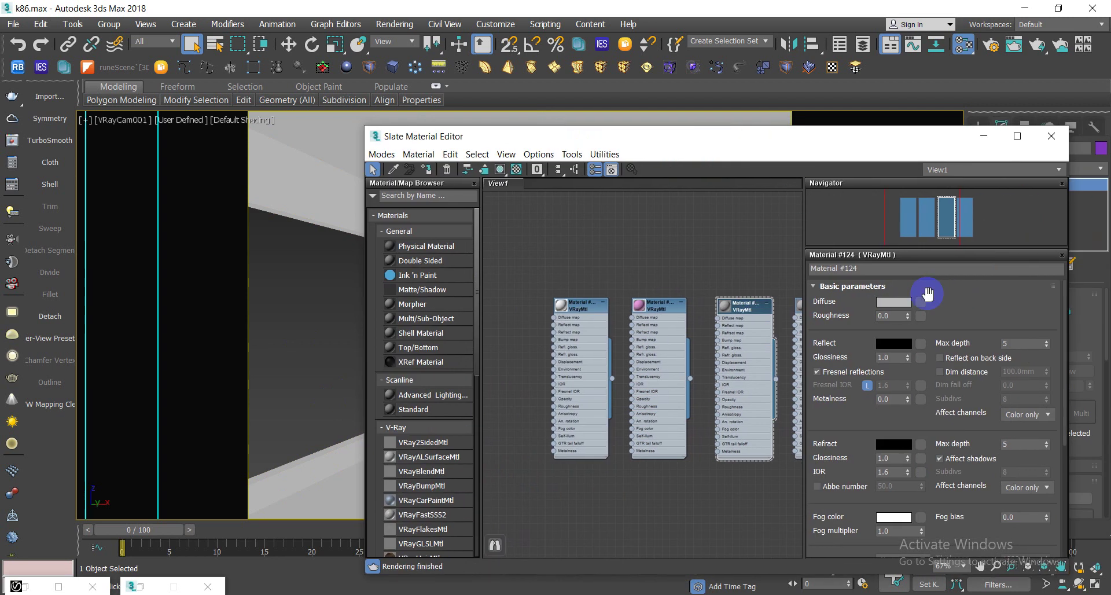
{"action": "left_click", "coordinate": [897, 302]}
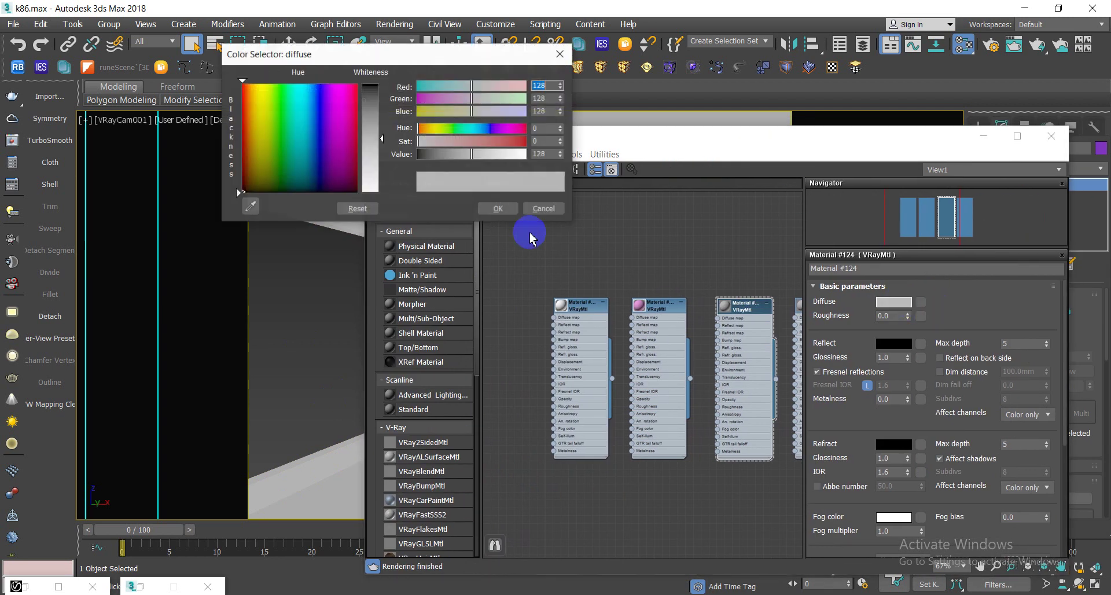
{"action": "left_click", "coordinate": [315, 118]}
{"action": "left_click", "coordinate": [506, 212]}
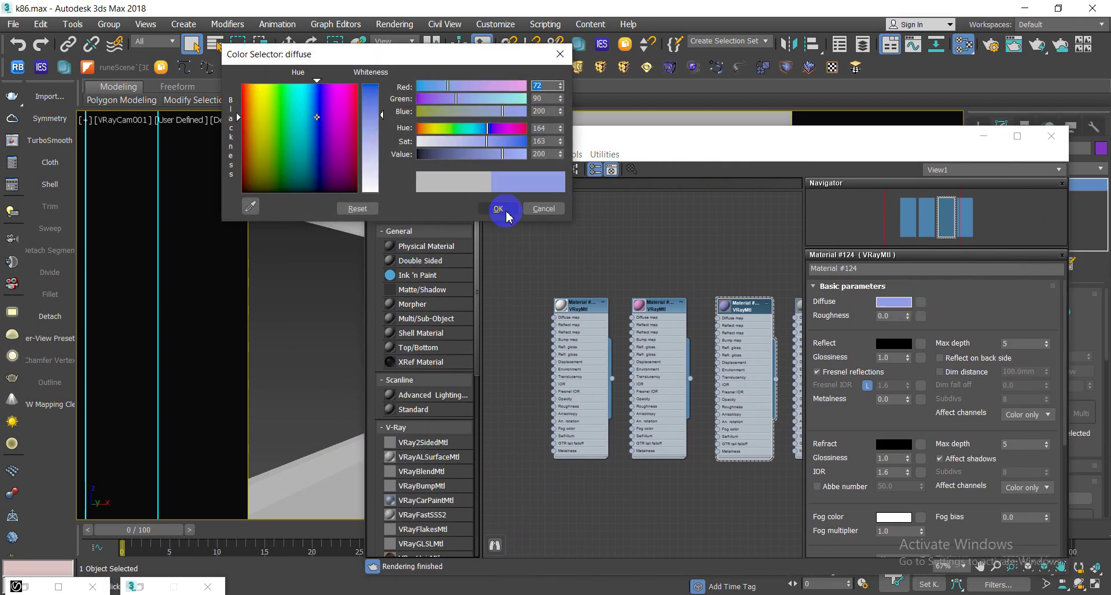
{"action": "left_click_drag", "start_coordinate": [640, 144], "coordinate": [893, 240]}
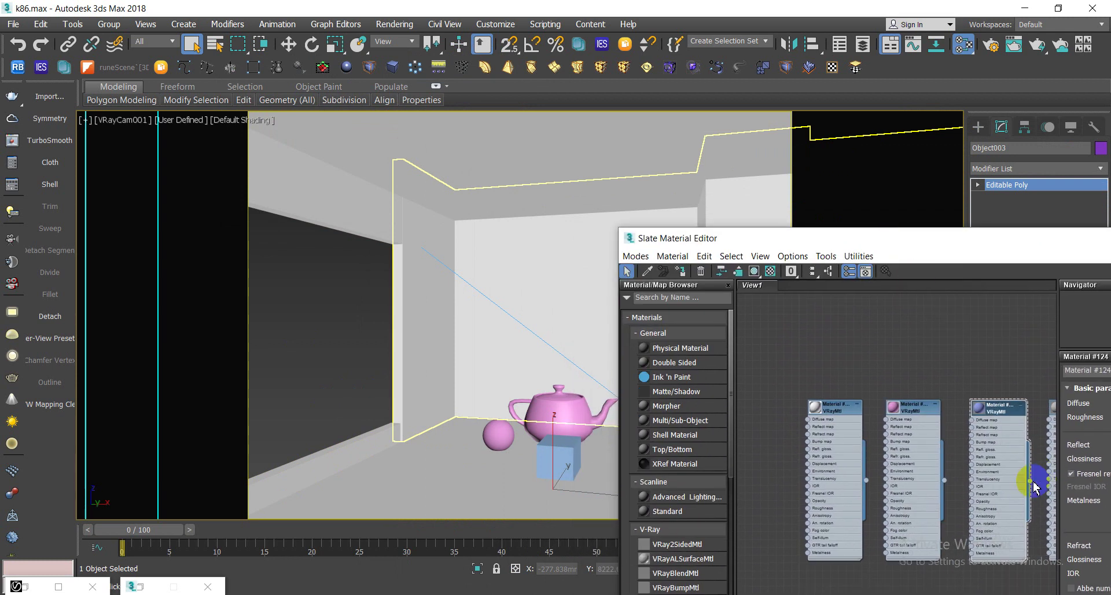
{"action": "left_click_drag", "start_coordinate": [1029, 483], "coordinate": [560, 412]}
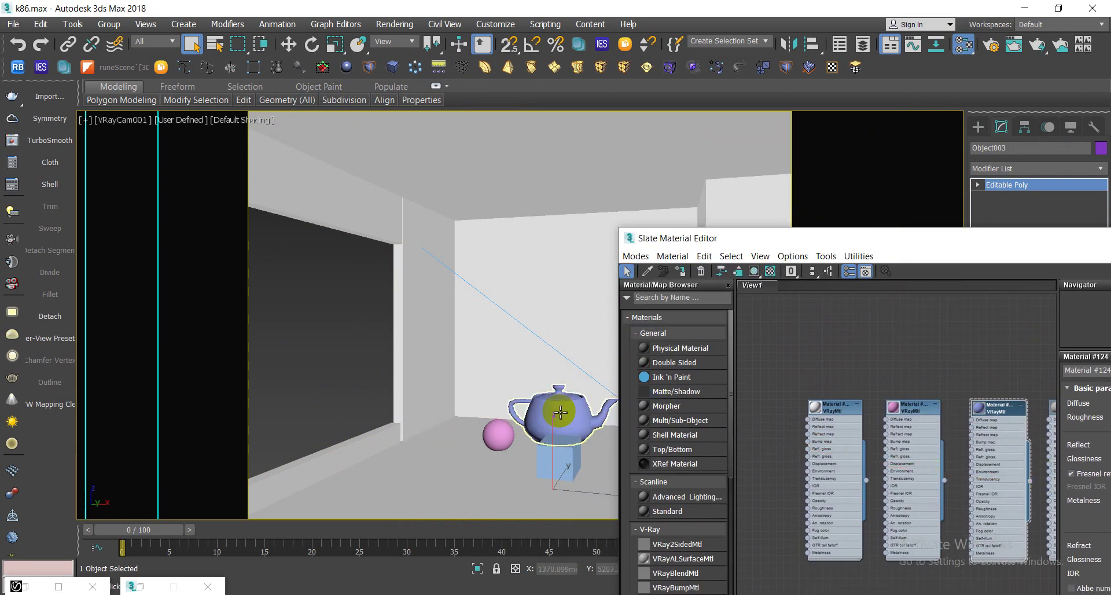
- Open the fourth VRayMtl node's parameters and set its diffuse colour to light peach
{"action": "left_click_drag", "start_coordinate": [801, 239], "coordinate": [602, 144]}
{"action": "left_click", "coordinate": [754, 350]}
{"action": "middle_click_drag", "start_coordinate": [754, 350], "coordinate": [572, 350]}
{"action": "left_click", "coordinate": [666, 321]}
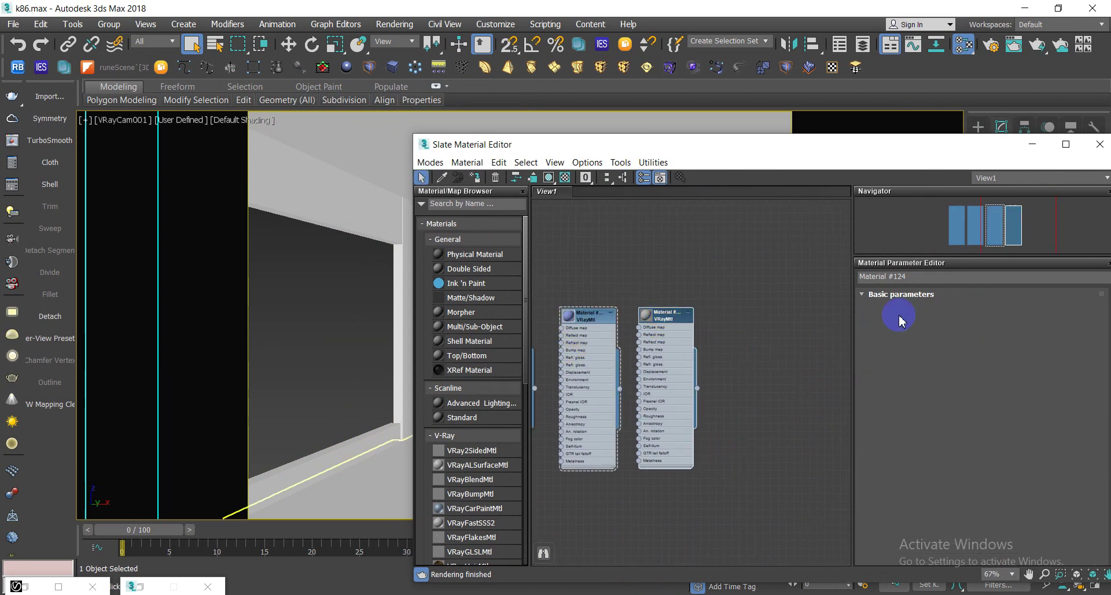
{"action": "left_click", "coordinate": [947, 309]}
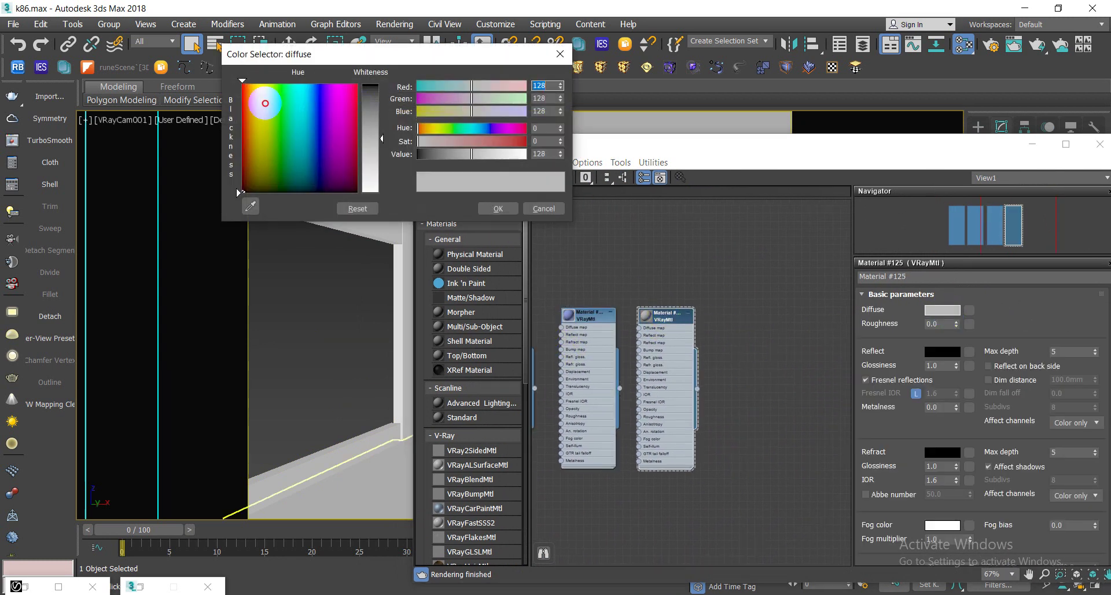
{"action": "left_click_drag", "start_coordinate": [265, 103], "coordinate": [253, 98]}
{"action": "left_click", "coordinate": [513, 210]}
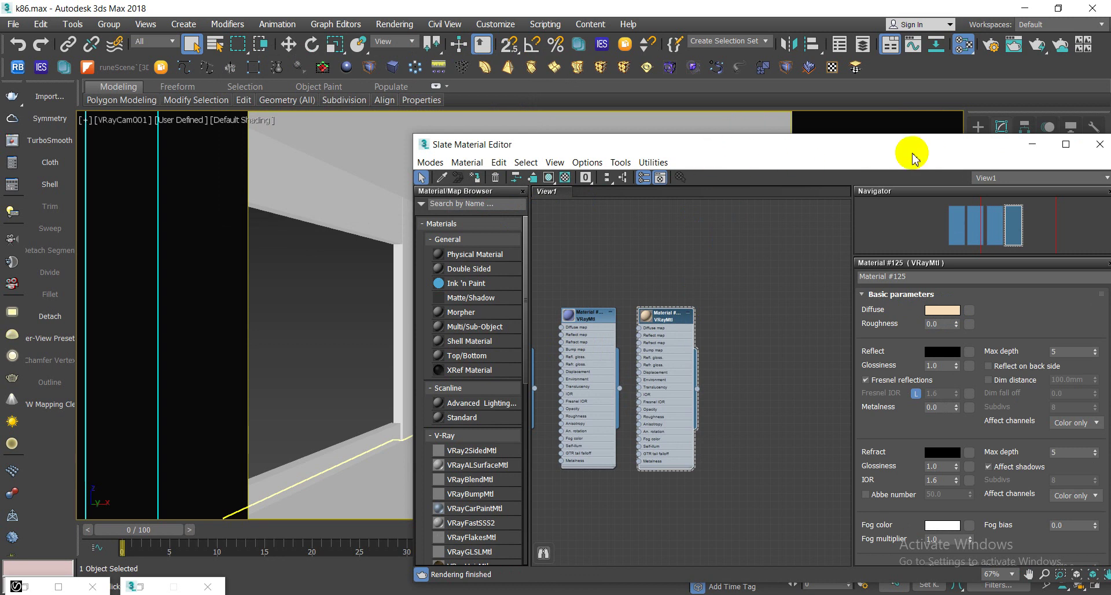
- Move the editor aside and assign the peach VRayMtl to the box in front of the teapot
{"action": "left_click_drag", "start_coordinate": [912, 156], "coordinate": [822, 230]}
{"action": "left_click", "coordinate": [564, 454]}
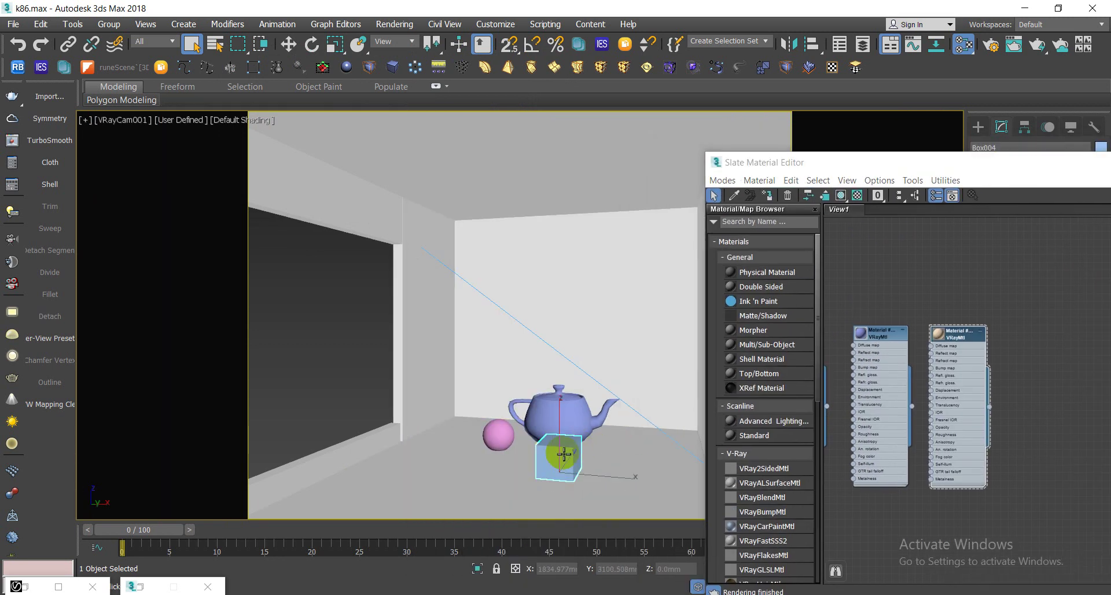
{"action": "left_click", "coordinate": [954, 345]}
{"action": "left_click", "coordinate": [766, 196]}
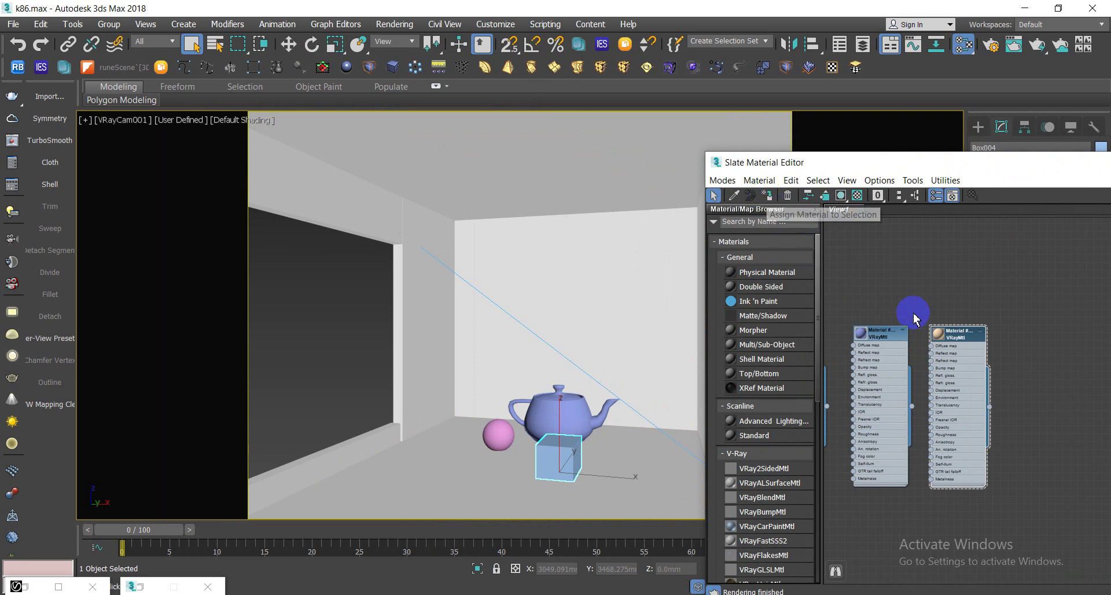
{"action": "right_click", "coordinate": [939, 316]}
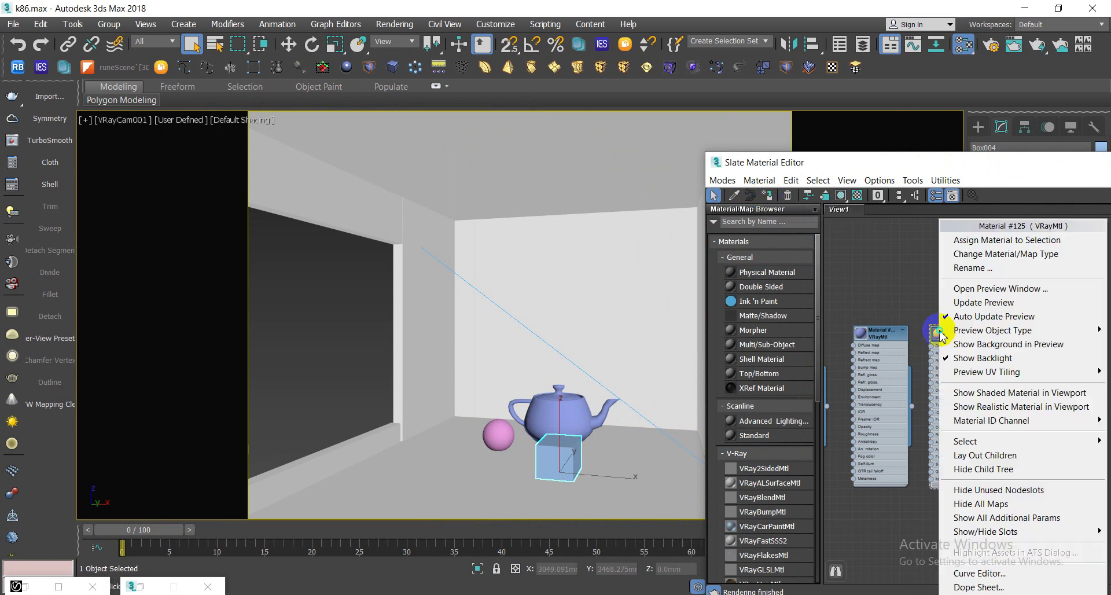
{"action": "left_click", "coordinate": [980, 245]}
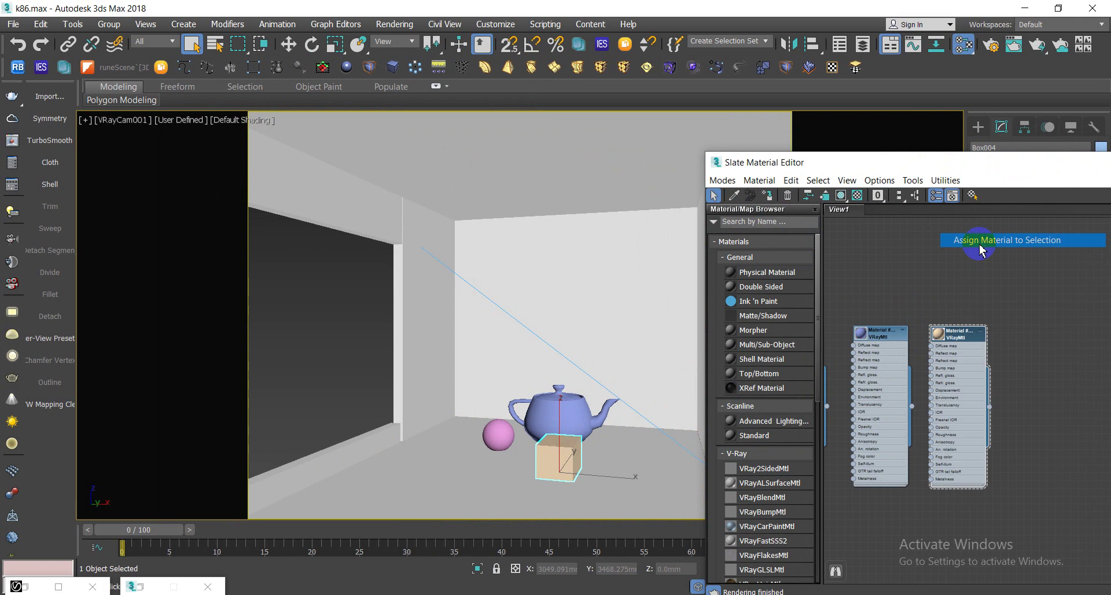
- Close the material editor and render the camera view in the V-Ray frame buffer
{"action": "left_click", "coordinate": [374, 327]}
{"action": "left_click", "coordinate": [631, 224]}
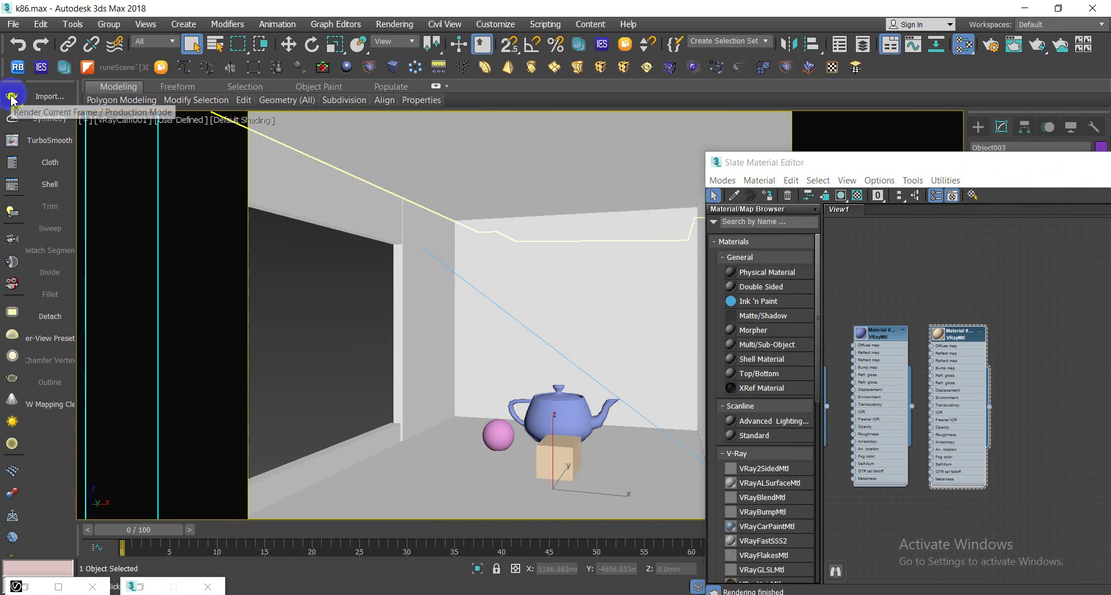
{"action": "left_click_drag", "start_coordinate": [1067, 171], "coordinate": [652, 169]}
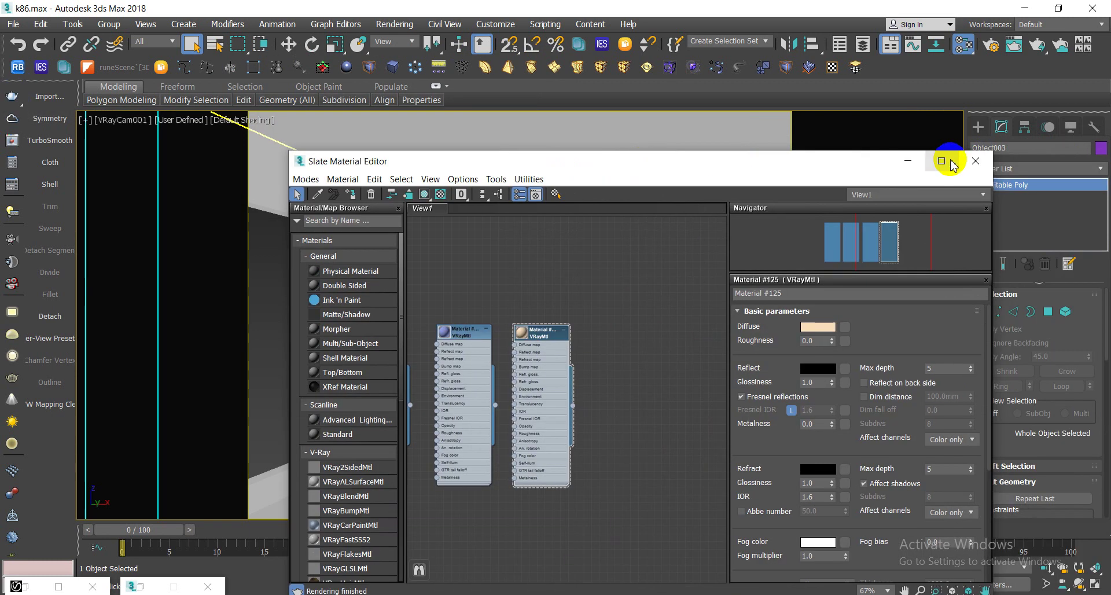
{"action": "left_click", "coordinate": [976, 161]}
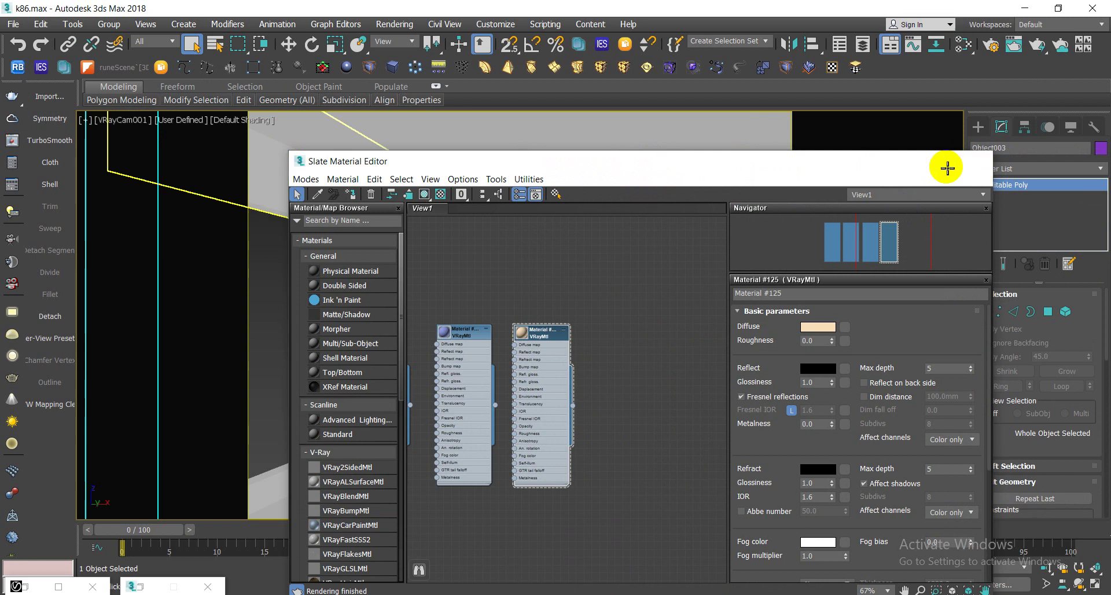
{"action": "left_click", "coordinate": [11, 140]}
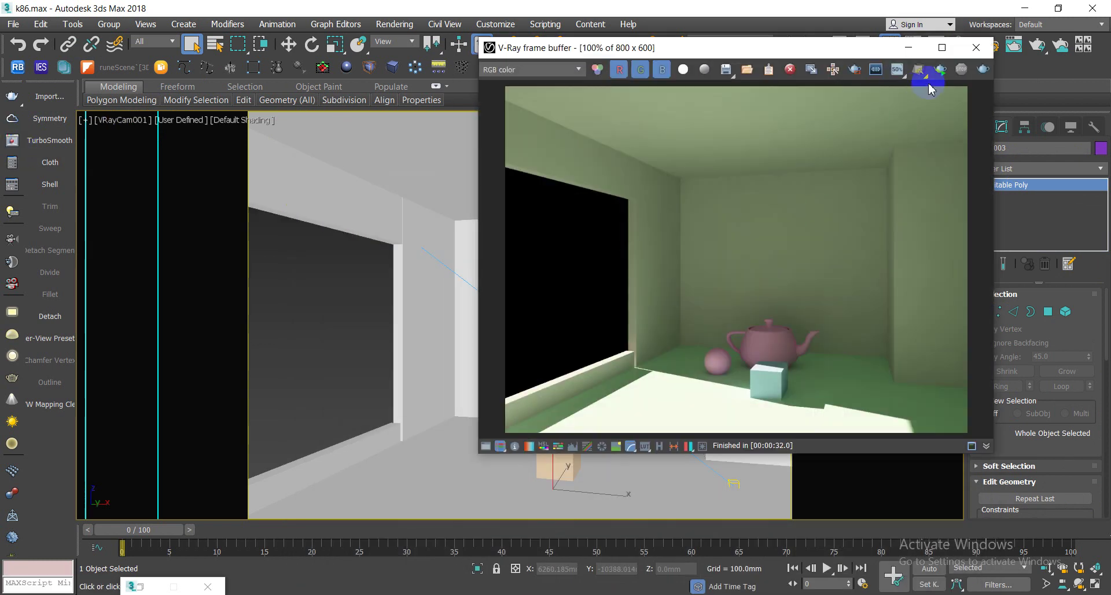
{"action": "left_click", "coordinate": [943, 72]}
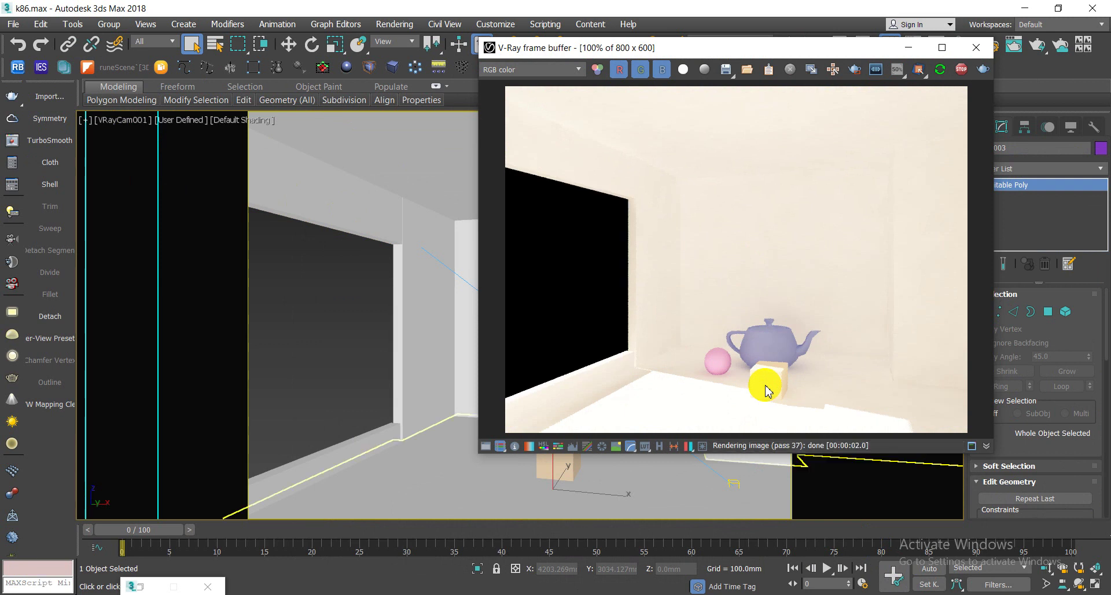
- Set the V-Ray sun's intensity multiplier to 1.8 in the light lister and put the frame buffer away
{"action": "left_click", "coordinate": [19, 212]}
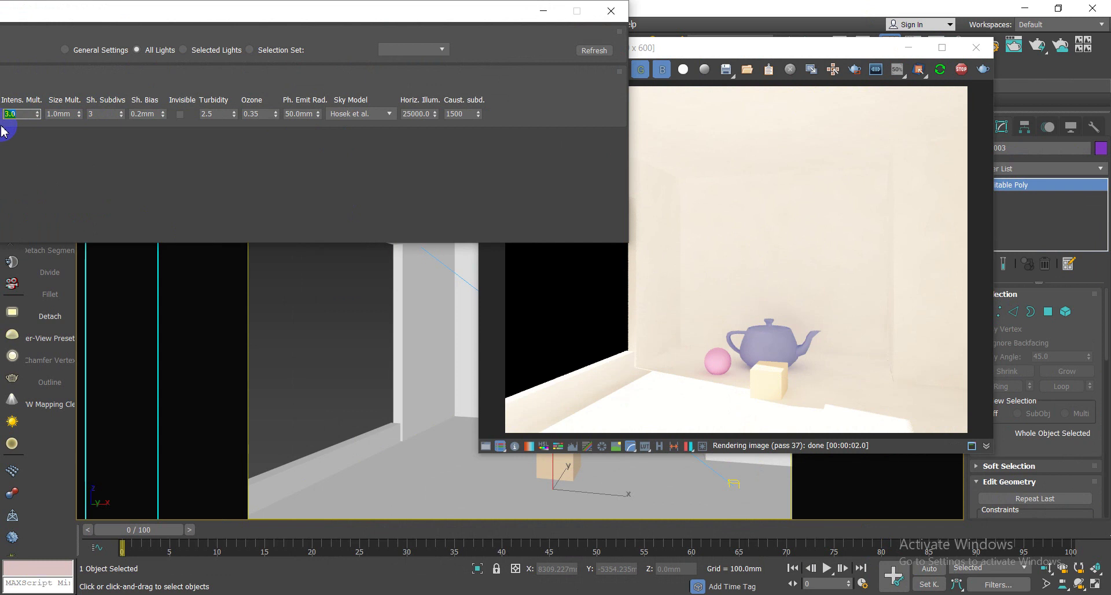
{"action": "left_click", "coordinate": [133, 257]}
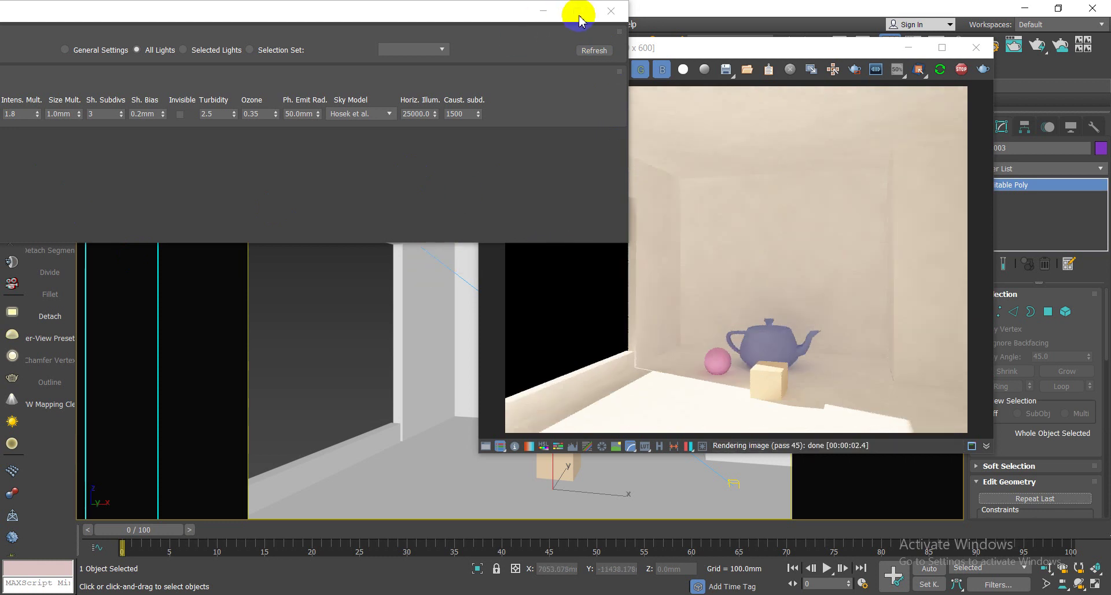
{"action": "left_click", "coordinate": [614, 13]}
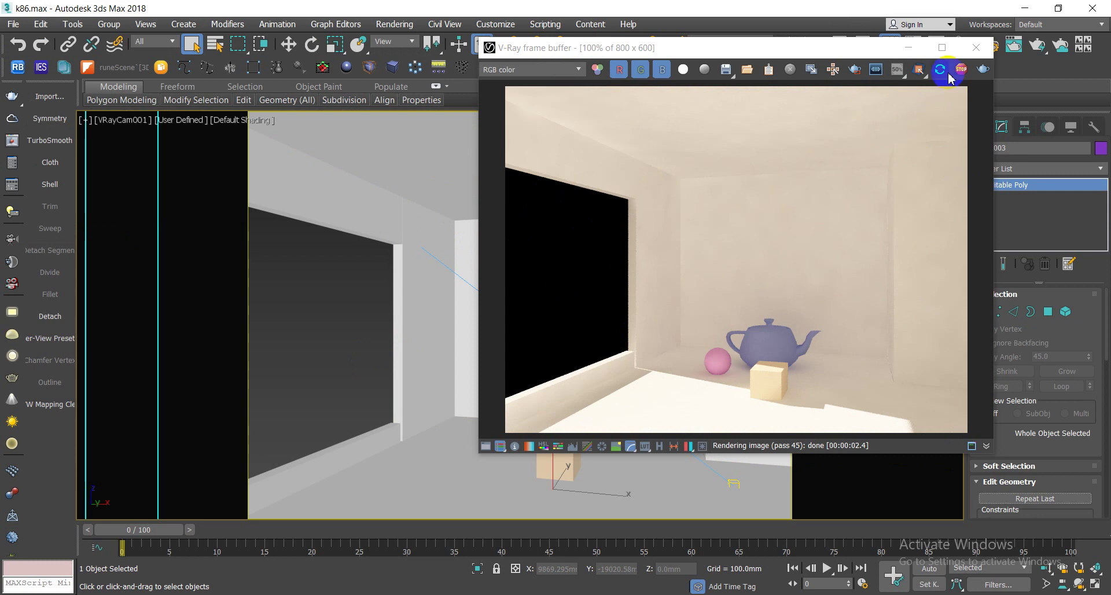
{"action": "left_click", "coordinate": [915, 50]}
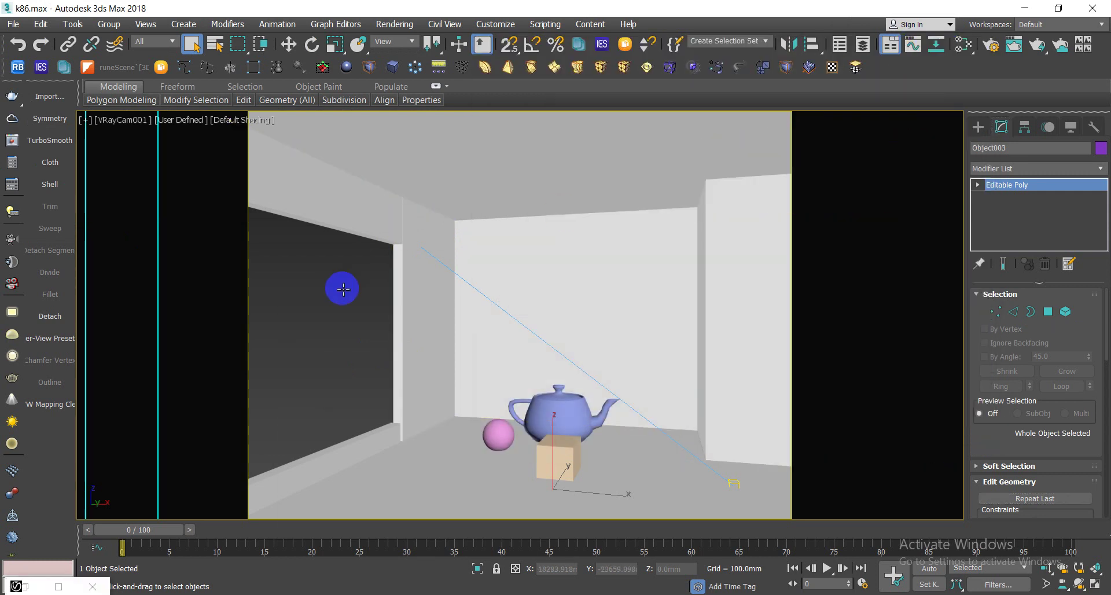
- Examine the house model and the camera position in the top, left and front views
{"action": "key", "text": "t"}
{"action": "scroll", "coordinate": [340, 290], "scroll_direction": "up", "scroll_amount": 5}
{"action": "scroll", "coordinate": [345, 290], "scroll_direction": "down", "scroll_amount": 5}
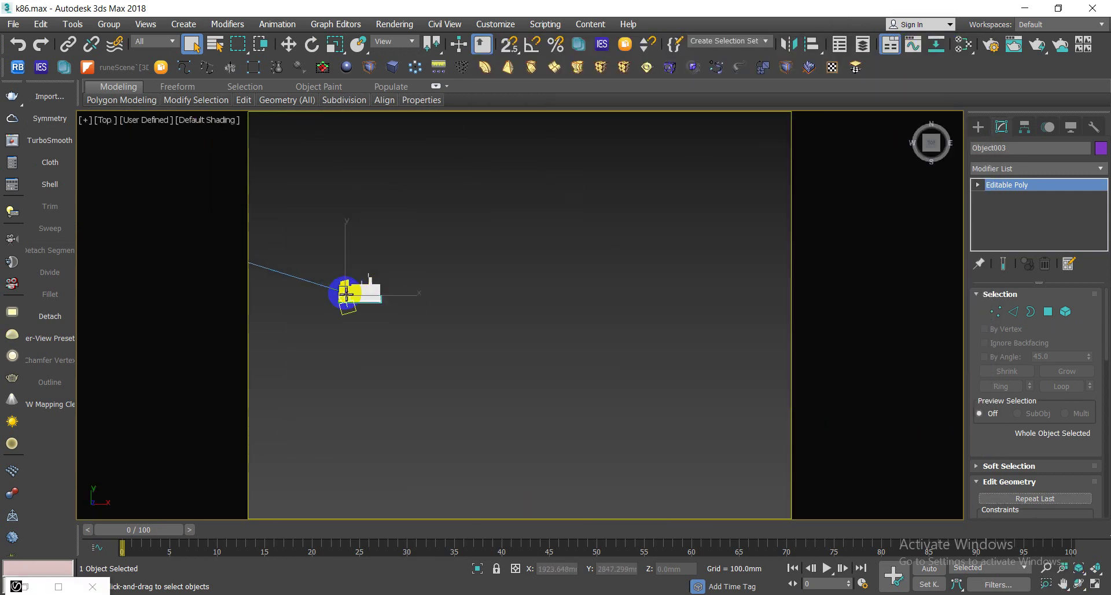
{"action": "middle_click_drag", "start_coordinate": [347, 290], "coordinate": [627, 298]}
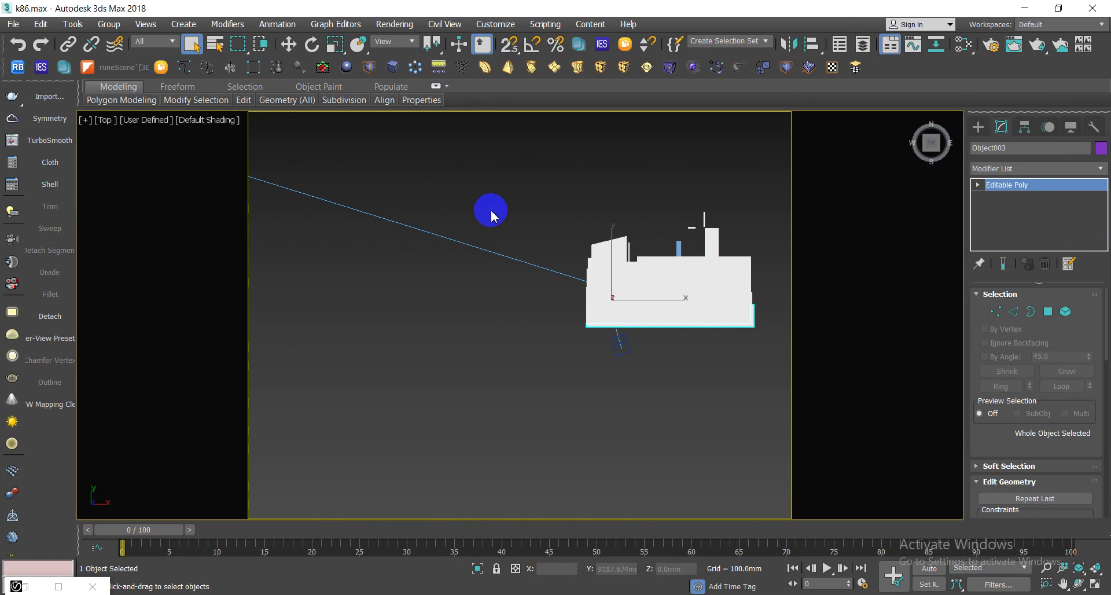
{"action": "scroll", "coordinate": [650, 258], "scroll_direction": "up", "scroll_amount": 2}
{"action": "left_click", "coordinate": [650, 257]}
{"action": "left_click", "coordinate": [538, 243]}
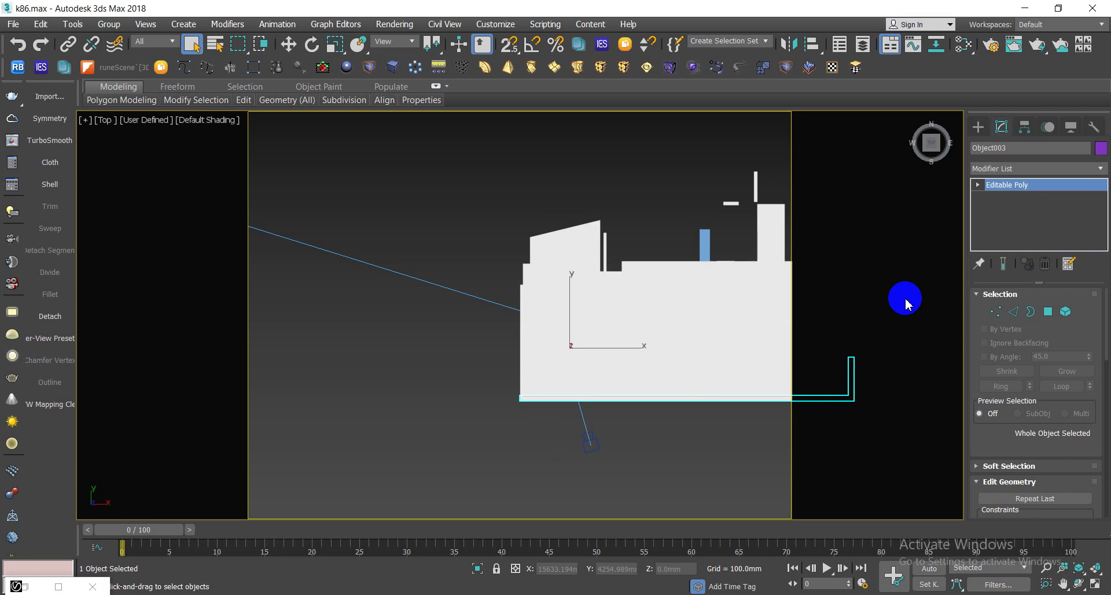
{"action": "left_click", "coordinate": [978, 127]}
{"action": "left_click", "coordinate": [412, 358]}
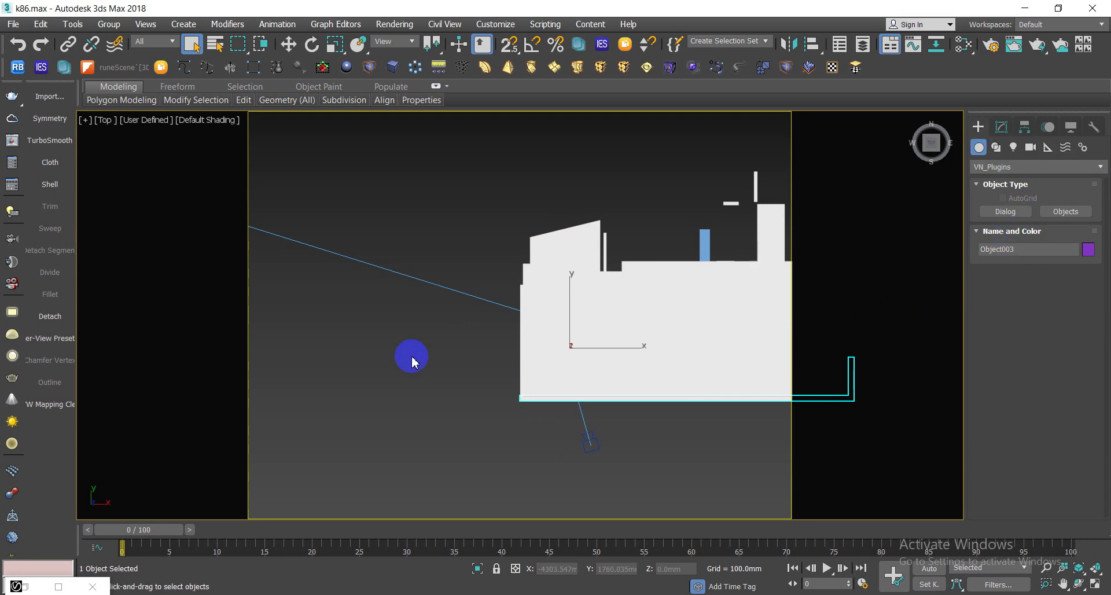
{"action": "key", "text": "l"}
{"action": "scroll", "coordinate": [417, 359], "scroll_direction": "up", "scroll_amount": 3}
{"action": "scroll", "coordinate": [418, 359], "scroll_direction": "down", "scroll_amount": 3}
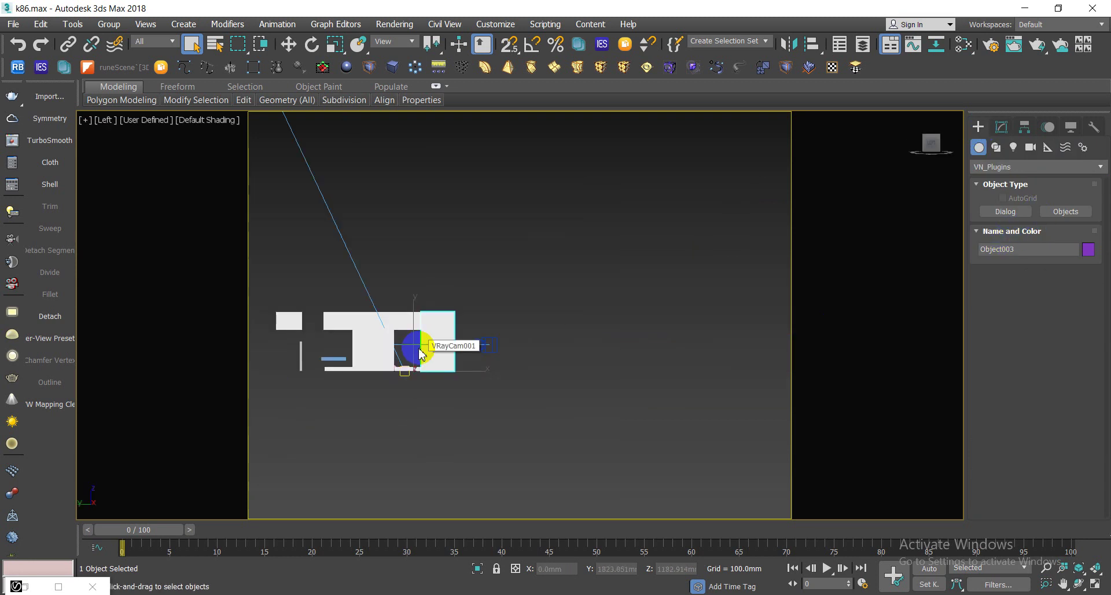
{"action": "scroll", "coordinate": [419, 354], "scroll_direction": "up", "scroll_amount": 3}
{"action": "key", "text": "f"}
{"action": "scroll", "coordinate": [420, 355], "scroll_direction": "down", "scroll_amount": 4}
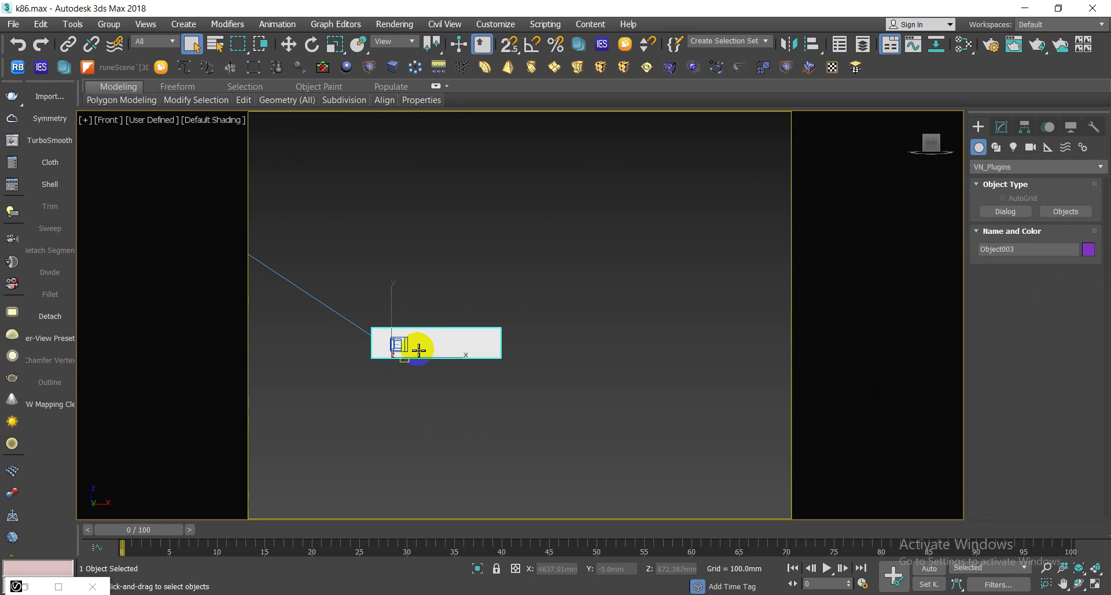
- Draw a standard plane about 11612 mm wide and 4880 mm long over the house in the left view
{"action": "key", "text": "l"}
{"action": "scroll", "coordinate": [422, 347], "scroll_direction": "up", "scroll_amount": 3}
{"action": "scroll", "coordinate": [498, 338], "scroll_direction": "down", "scroll_amount": 3}
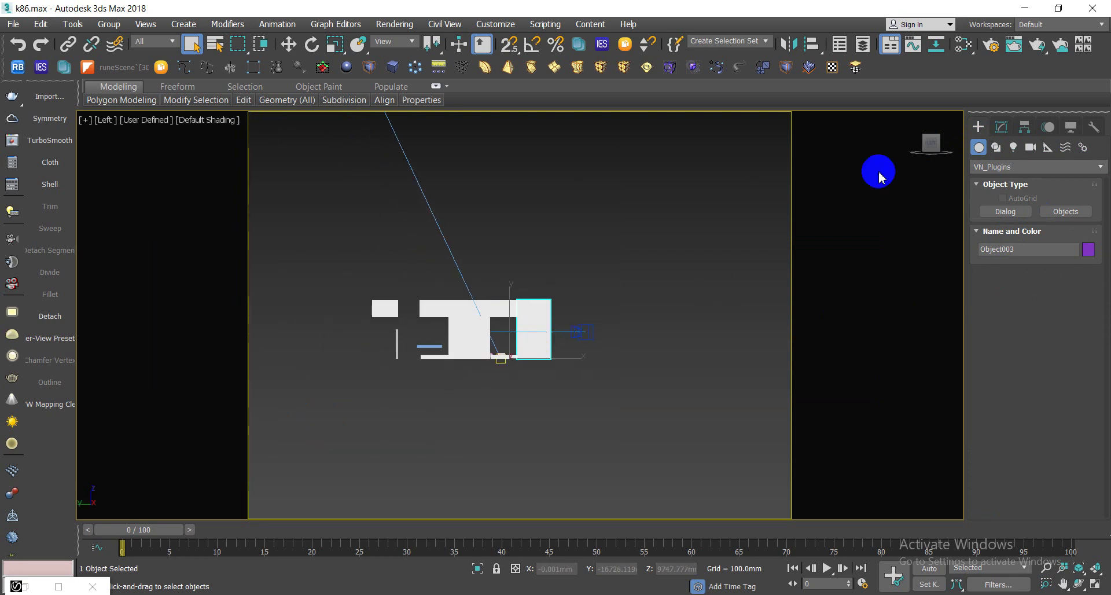
{"action": "left_click", "coordinate": [1000, 167]}
{"action": "left_click", "coordinate": [993, 178]}
{"action": "left_click", "coordinate": [1071, 277]}
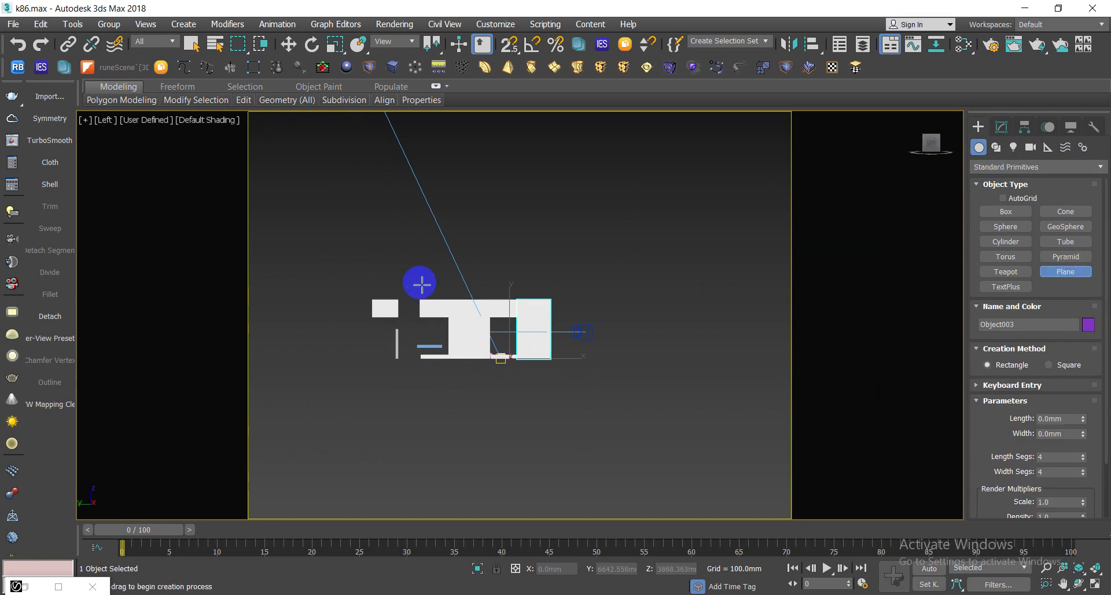
{"action": "left_click_drag", "start_coordinate": [349, 282], "coordinate": [576, 366]}
{"action": "right_click", "coordinate": [576, 366]}
{"action": "left_click", "coordinate": [509, 426]}
{"action": "left_click", "coordinate": [489, 342]}
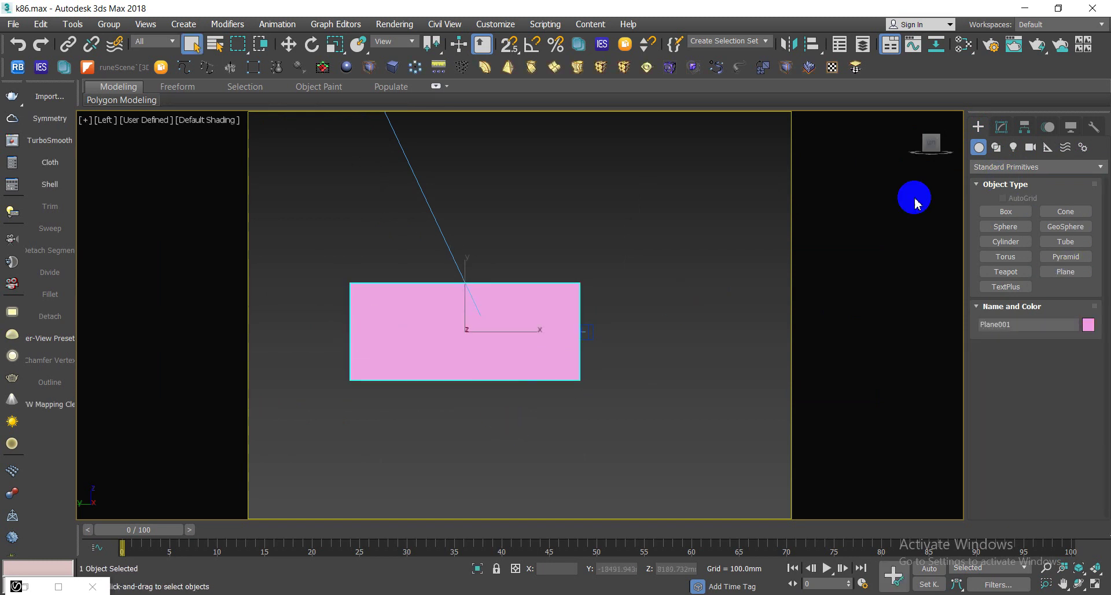
- Increase the new plane's length to about 6881 mm
{"action": "left_click", "coordinate": [1001, 127]}
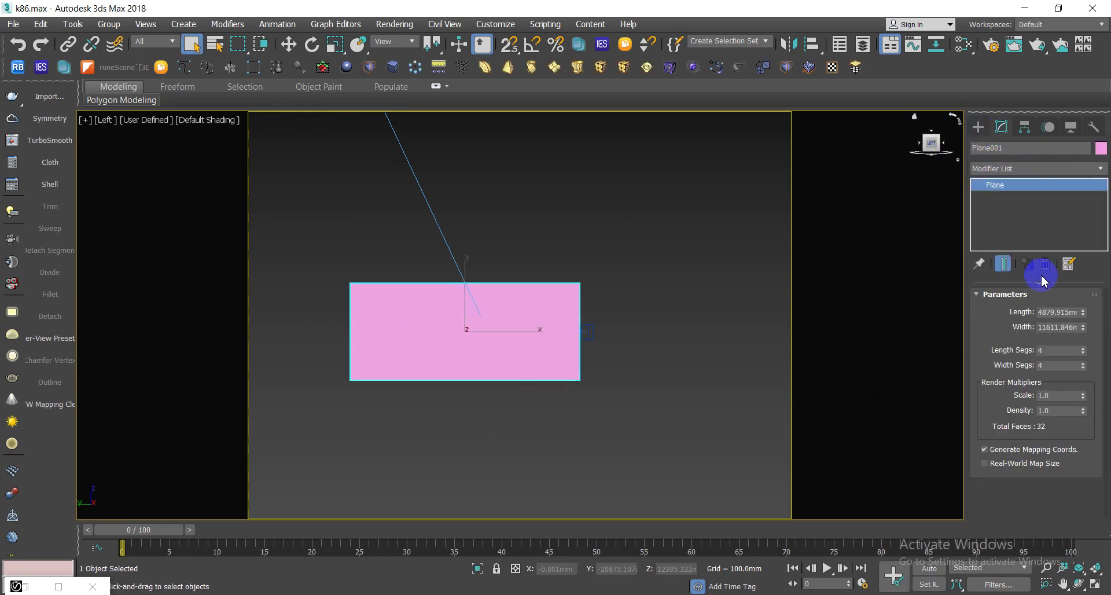
{"action": "left_click", "coordinate": [1084, 313]}
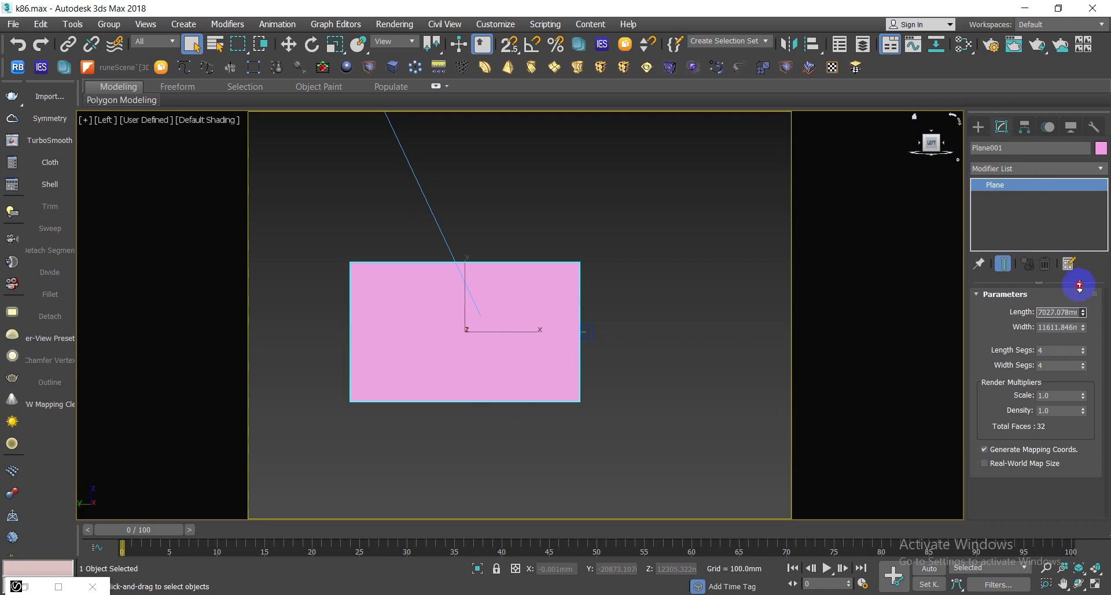
{"action": "left_click", "coordinate": [654, 412]}
- Move the plane outward from the house's window wall along X in the top view, to about X -1231 mm
{"action": "mouse_move", "coordinate": [654, 412]}
{"action": "middle_mouse_down", "text": "alt"}
{"action": "mouse_move", "coordinate": [494, 454]}
{"action": "mouse_move", "coordinate": [470, 474]}
{"action": "middle_mouse_up", "text": "alt"}
{"action": "key", "text": "F3"}
{"action": "key", "text": "t"}
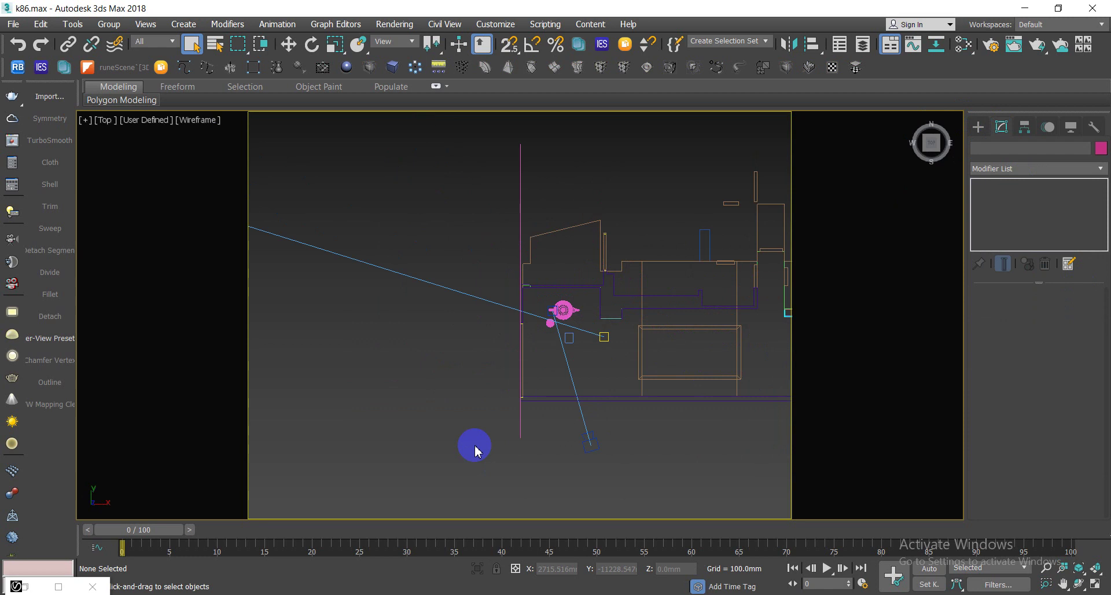
{"action": "scroll", "coordinate": [521, 399], "scroll_direction": "up", "scroll_amount": 2}
{"action": "scroll", "coordinate": [531, 307], "scroll_direction": "down", "scroll_amount": 2}
{"action": "left_click", "coordinate": [529, 298]}
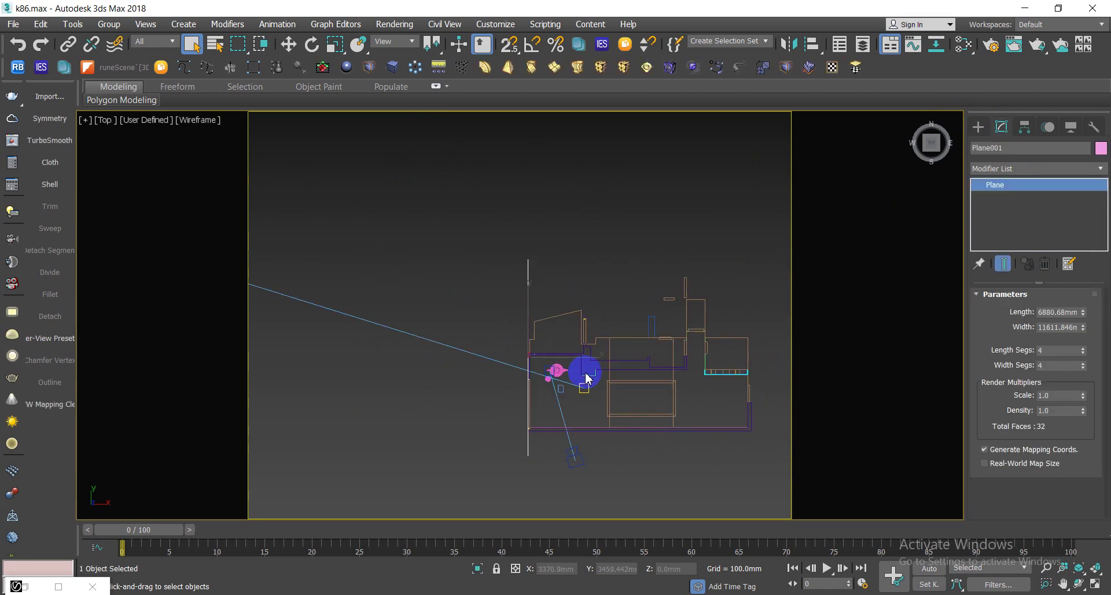
{"action": "key", "text": "w"}
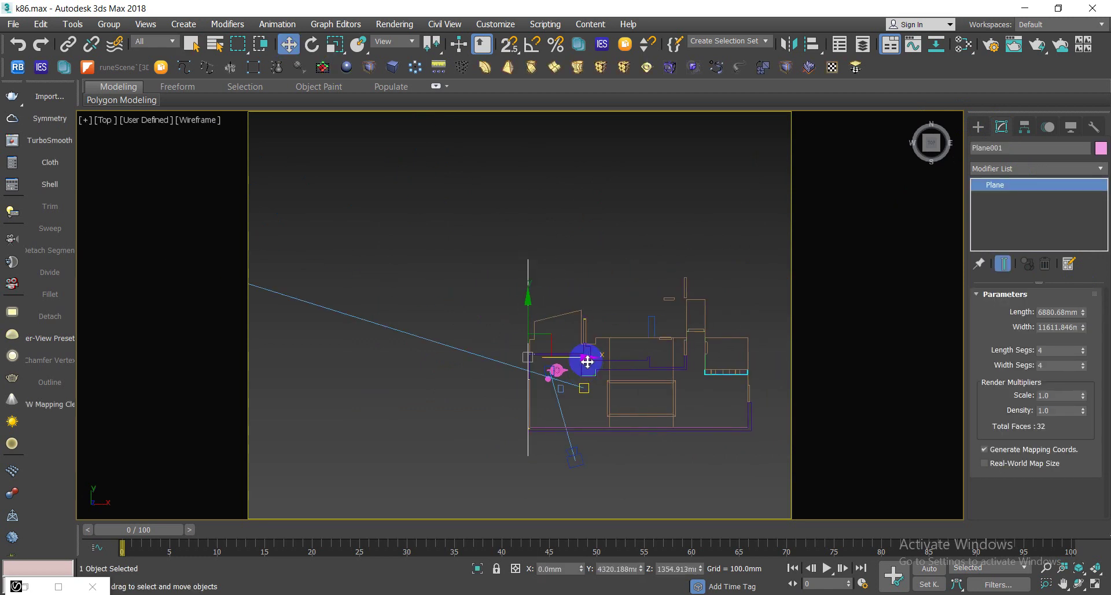
{"action": "left_click_drag", "start_coordinate": [588, 362], "coordinate": [565, 364]}
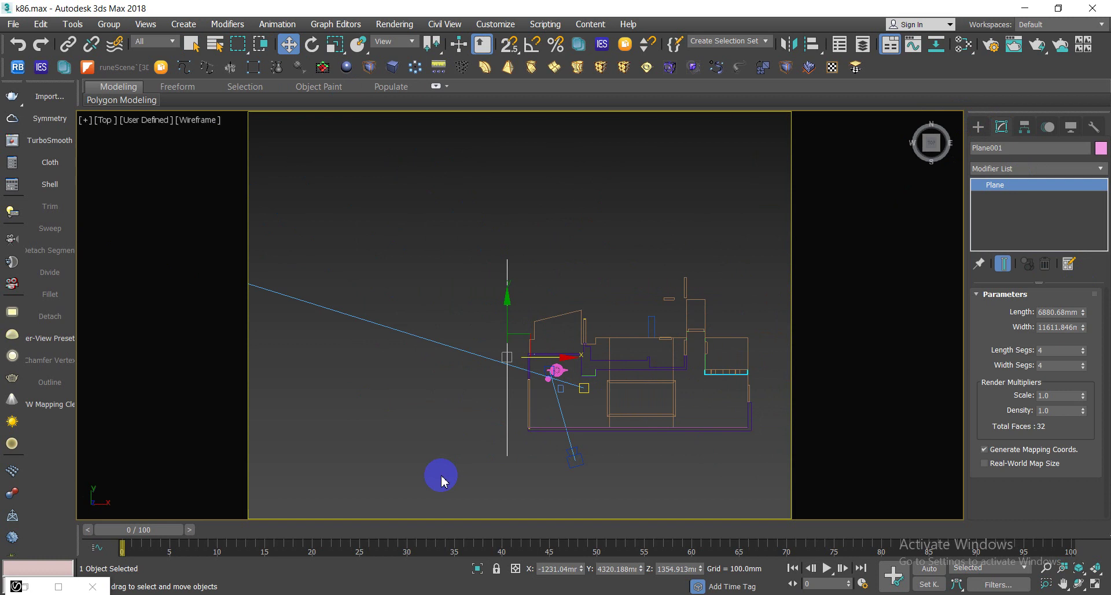
{"action": "left_click_drag", "start_coordinate": [578, 238], "coordinate": [502, 290]}
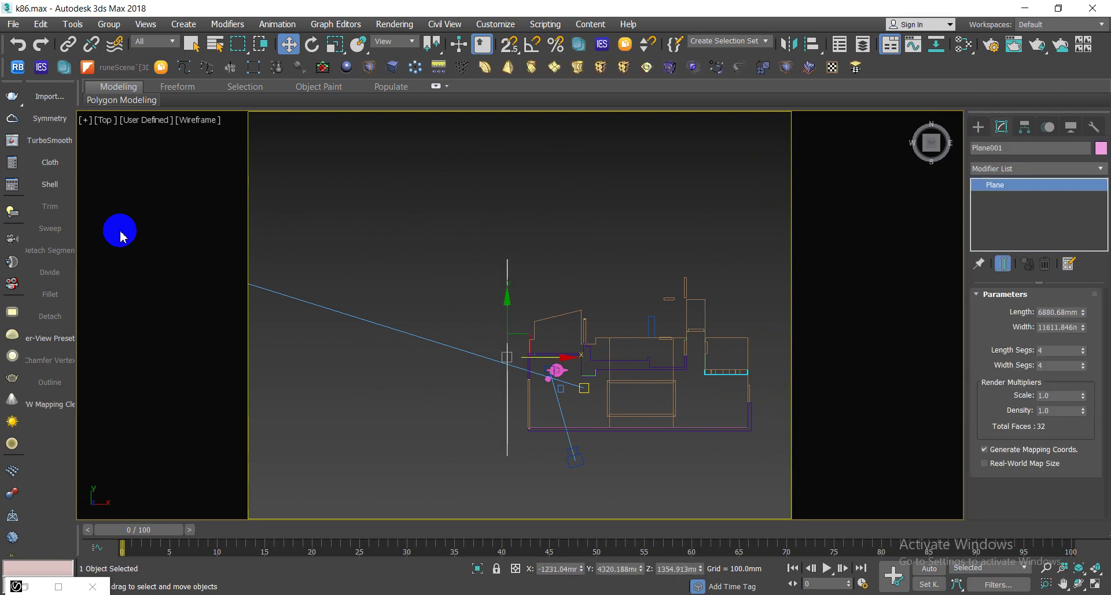
- Apply a Shell modifier to the plane outside the window and view it shaded from an angle
{"action": "left_click", "coordinate": [45, 191]}
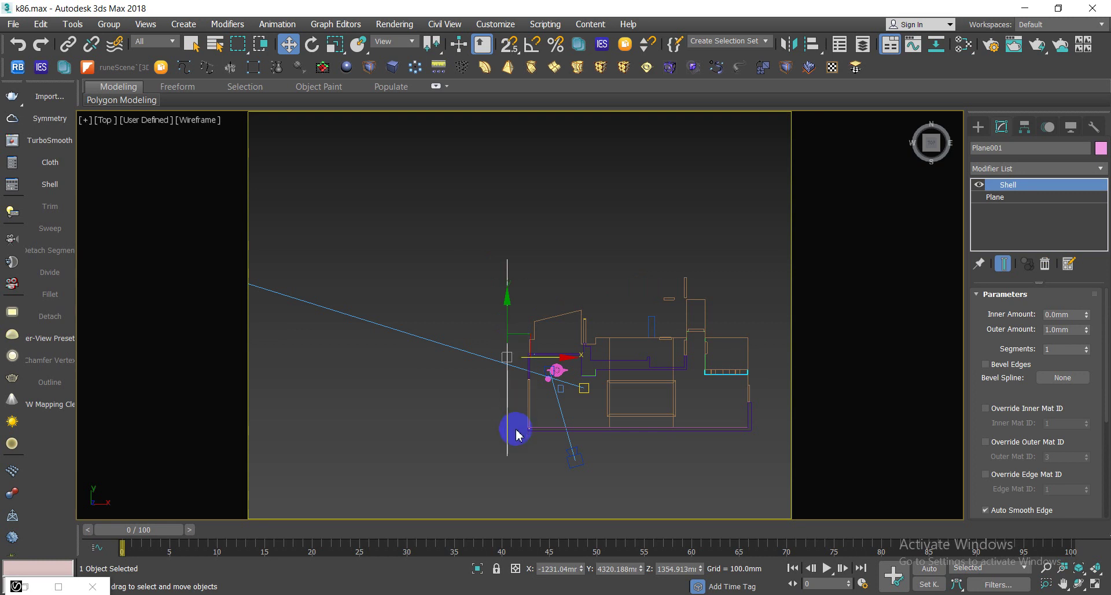
{"action": "mouse_move", "coordinate": [506, 472]}
{"action": "middle_mouse_down", "text": "alt"}
{"action": "mouse_move", "coordinate": [555, 399]}
{"action": "mouse_move", "coordinate": [524, 408]}
{"action": "mouse_move", "coordinate": [533, 432]}
{"action": "middle_mouse_up", "text": "alt"}
{"action": "key", "text": "F3"}
{"action": "left_click", "coordinate": [516, 451]}
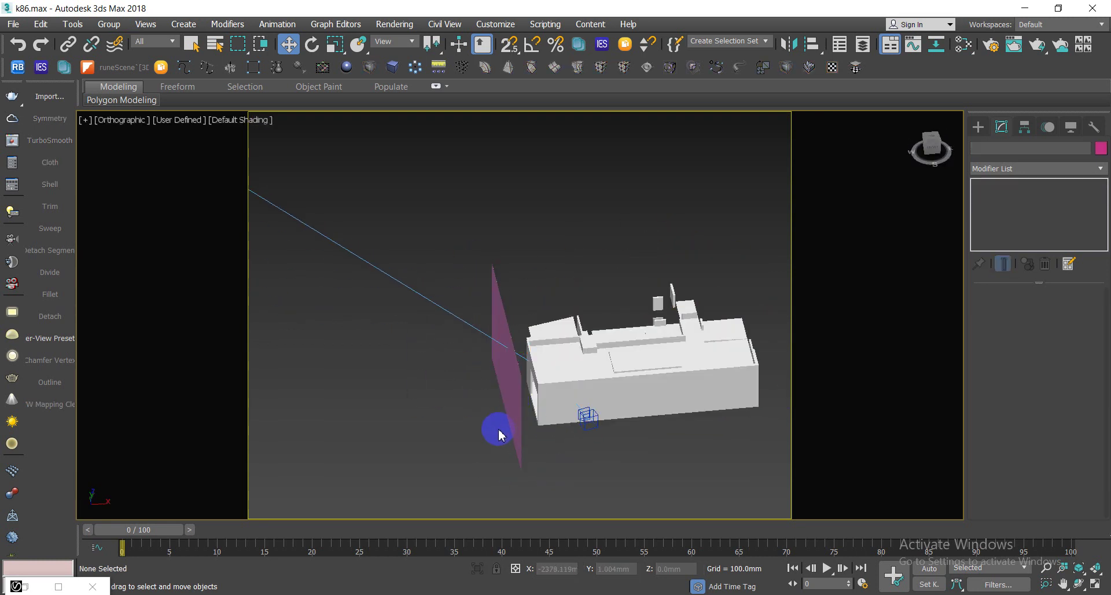
- Set the base plane's length segments to 1 beneath the Shell modifier
{"action": "left_click", "coordinate": [508, 421]}
{"action": "left_click", "coordinate": [1057, 325]}
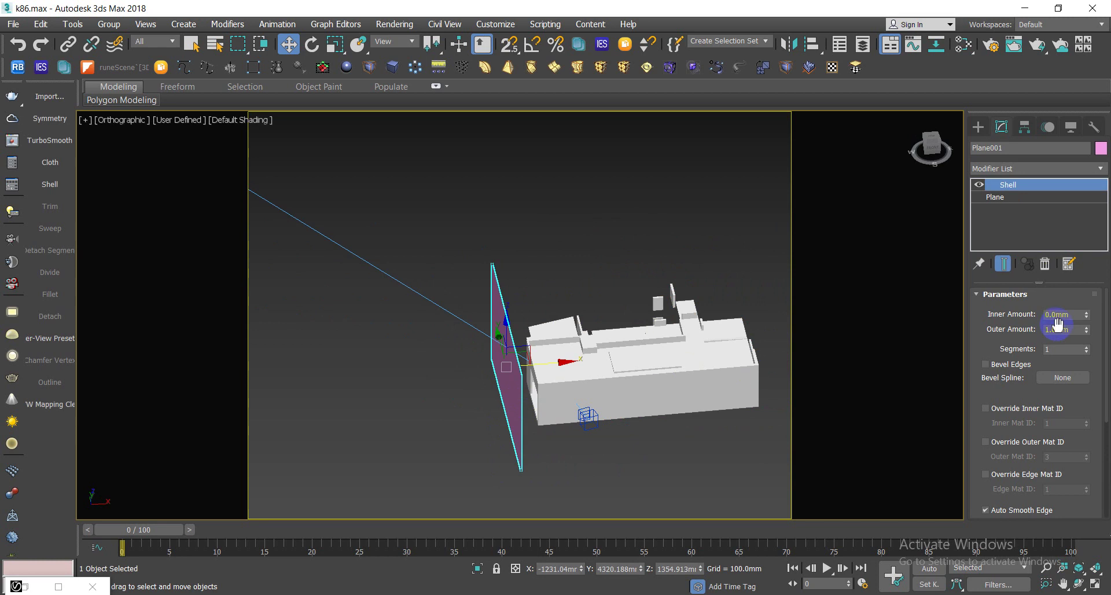
{"action": "left_click", "coordinate": [1009, 203]}
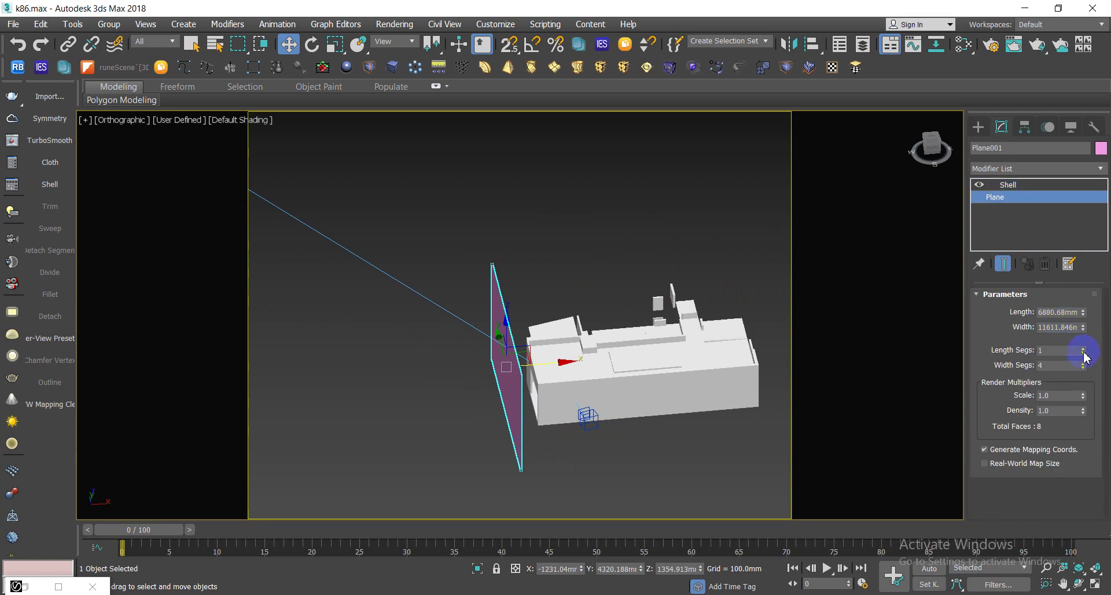
{"action": "left_click", "coordinate": [680, 255]}
- Test-render the VRayCam001 view interactively with the plane in place, and put the frame buffer away
{"action": "middle_click_drag", "start_coordinate": [679, 256], "coordinate": [513, 366], "text": "alt"}
{"action": "key", "text": "c"}
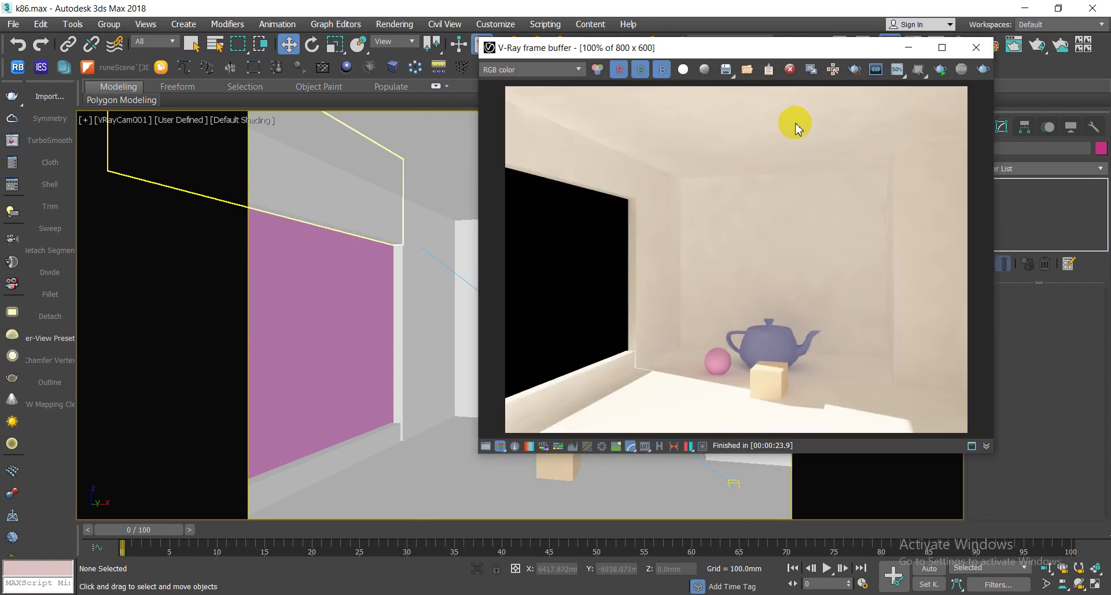
{"action": "left_click", "coordinate": [924, 78]}
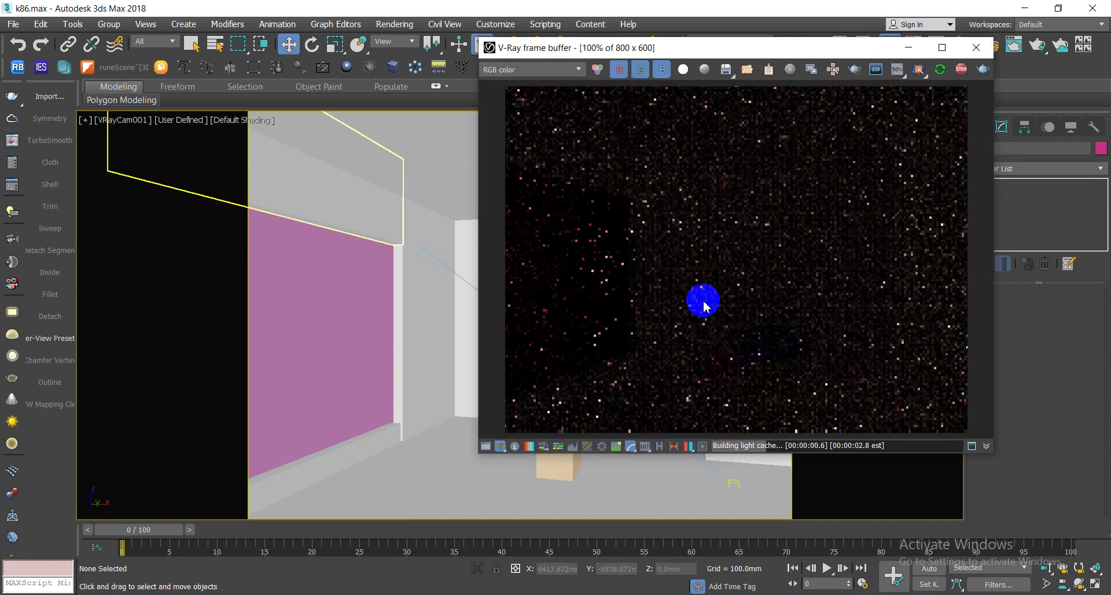
{"action": "scroll", "coordinate": [669, 265], "scroll_direction": "down", "scroll_amount": 1}
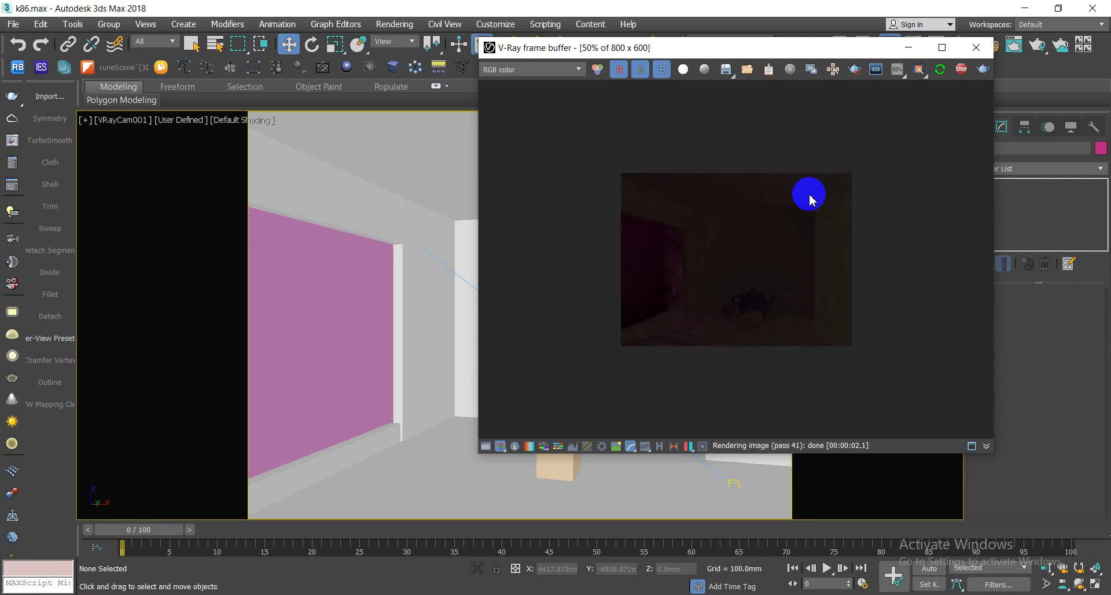
{"action": "left_click", "coordinate": [912, 52]}
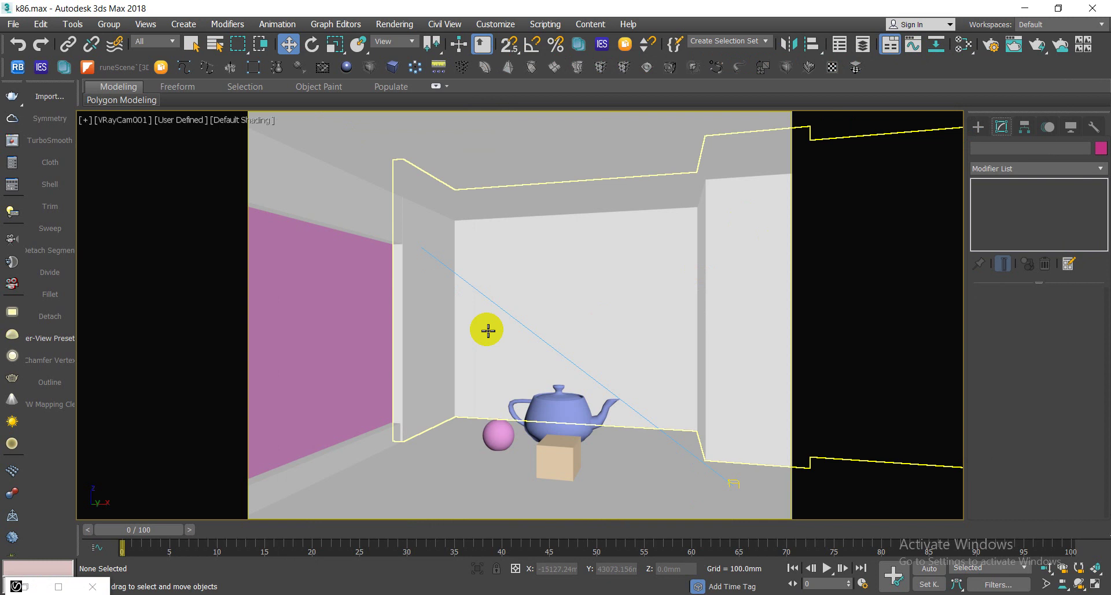
- Examine the plane's position between the V-Ray sun and the house in the top view and check its object name
{"action": "left_click", "coordinate": [348, 326]}
{"action": "key", "text": "t"}
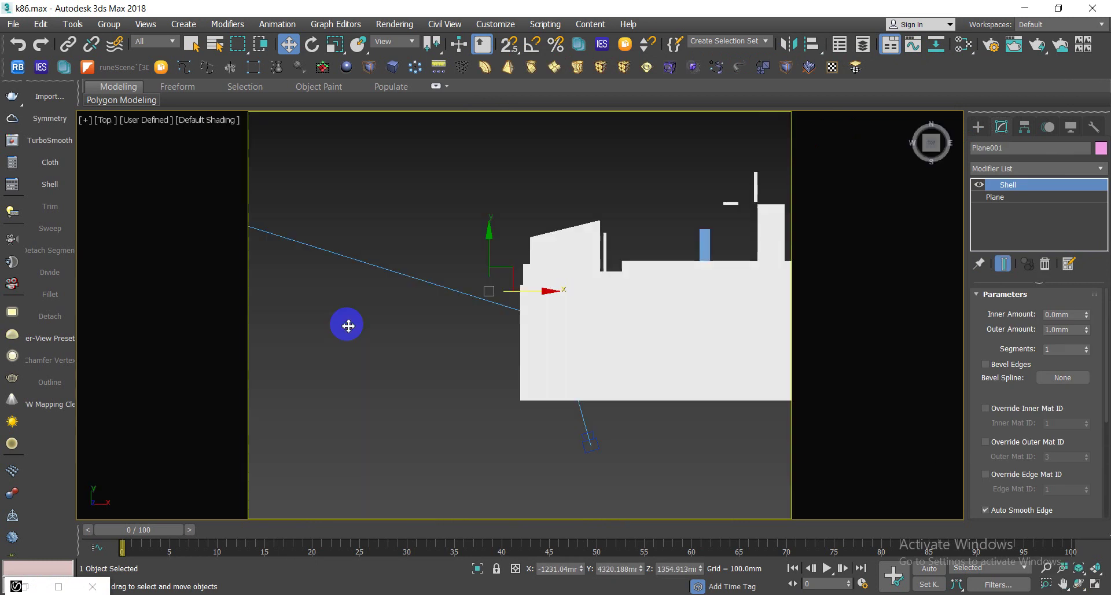
{"action": "scroll", "coordinate": [489, 330], "scroll_direction": "down", "scroll_amount": 2}
{"action": "key", "text": "F3"}
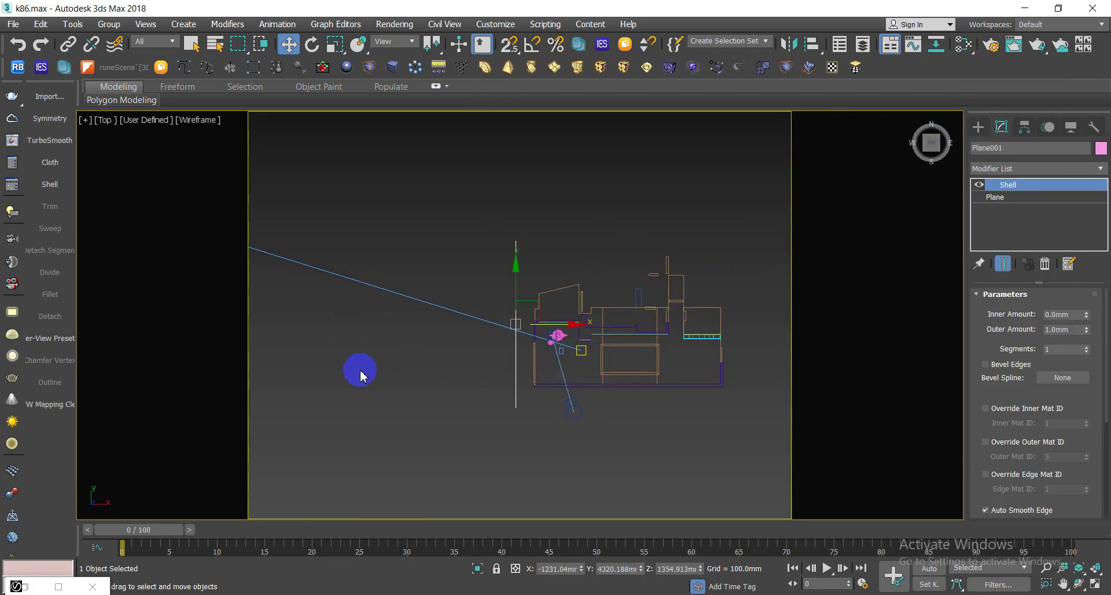
{"action": "left_click", "coordinate": [442, 401]}
{"action": "scroll", "coordinate": [446, 403], "scroll_direction": "down", "scroll_amount": 3}
{"action": "middle_click_drag", "start_coordinate": [452, 404], "coordinate": [560, 411]}
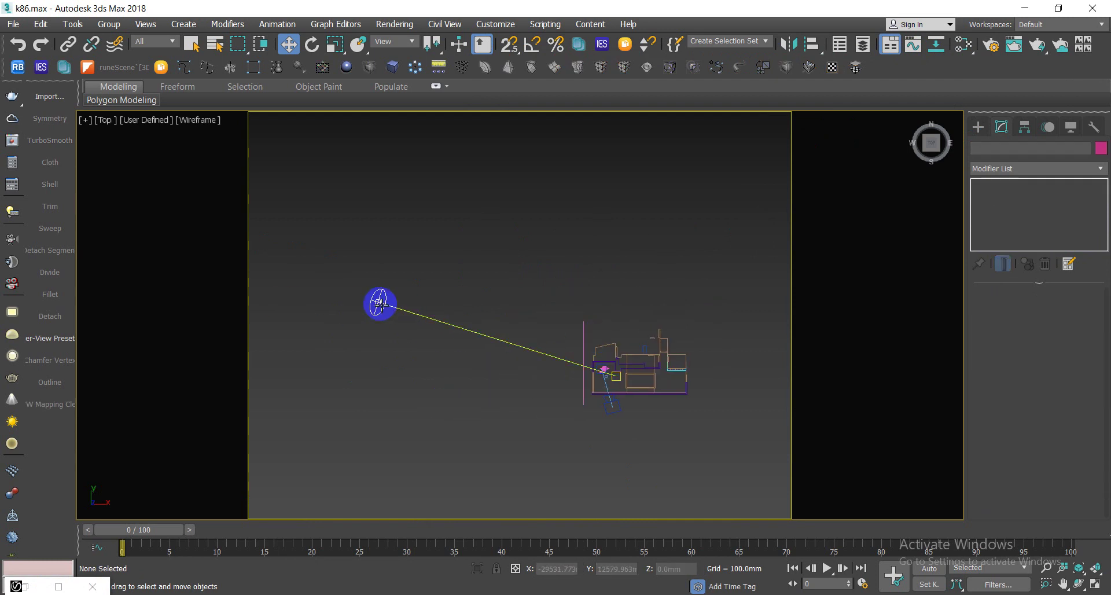
{"action": "left_click", "coordinate": [571, 331]}
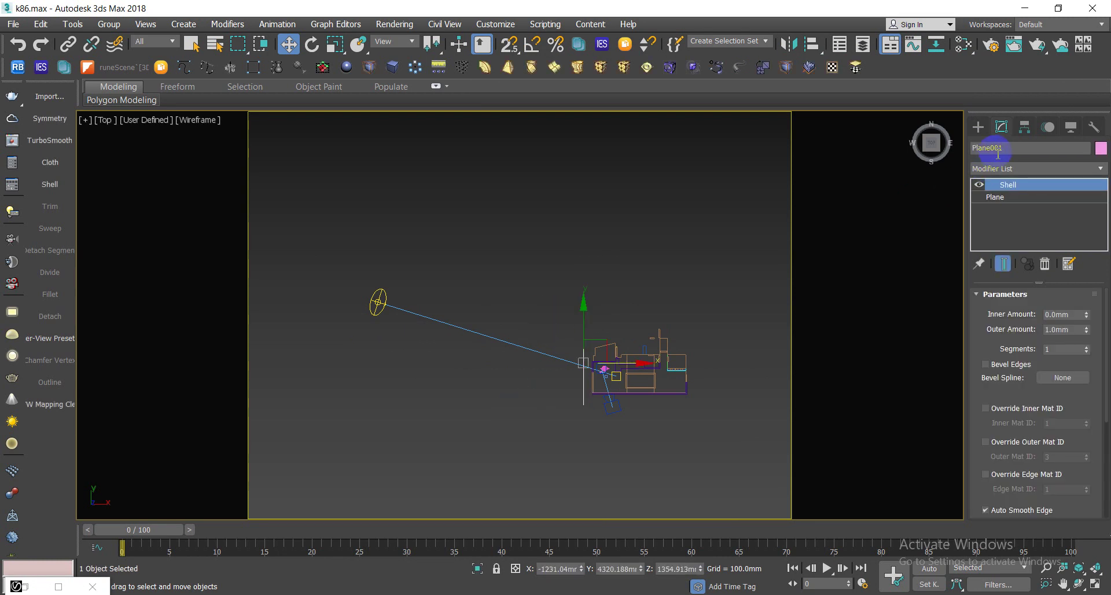
{"action": "left_click", "coordinate": [717, 145]}
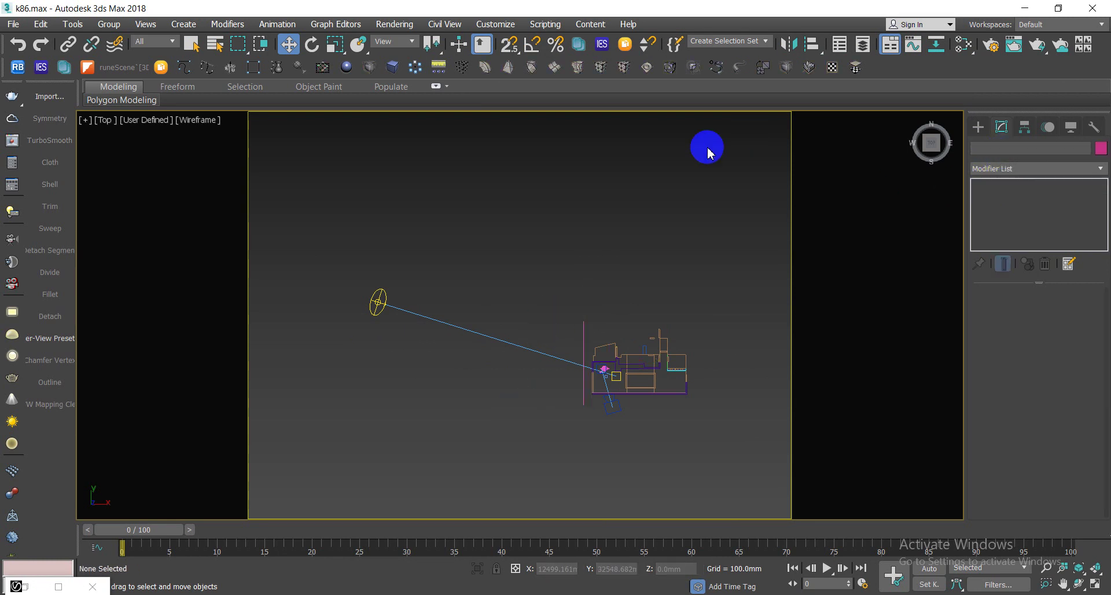
- Exclude Plane001 from the V-Ray sun for both illumination and shadow casting
{"action": "left_click", "coordinate": [372, 313]}
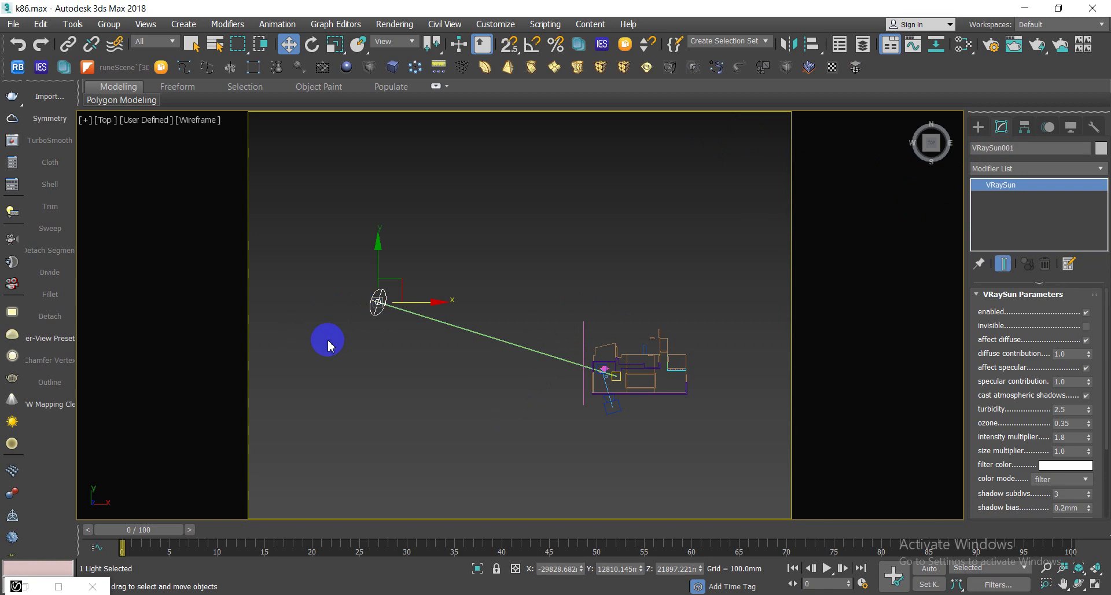
{"action": "left_click_drag", "start_coordinate": [1104, 325], "coordinate": [1104, 442]}
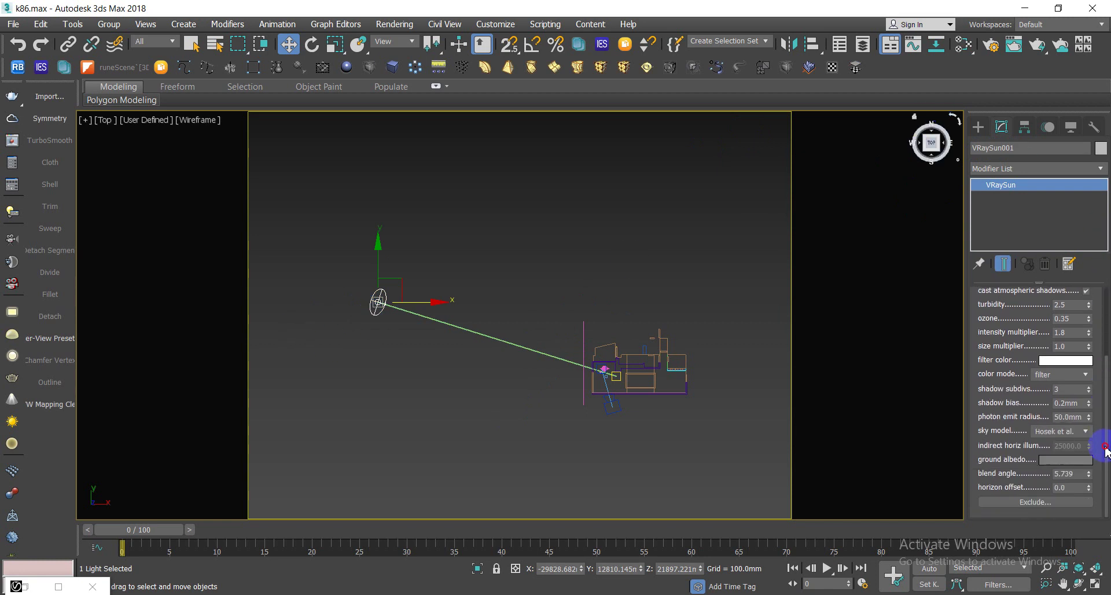
{"action": "left_click", "coordinate": [1036, 503]}
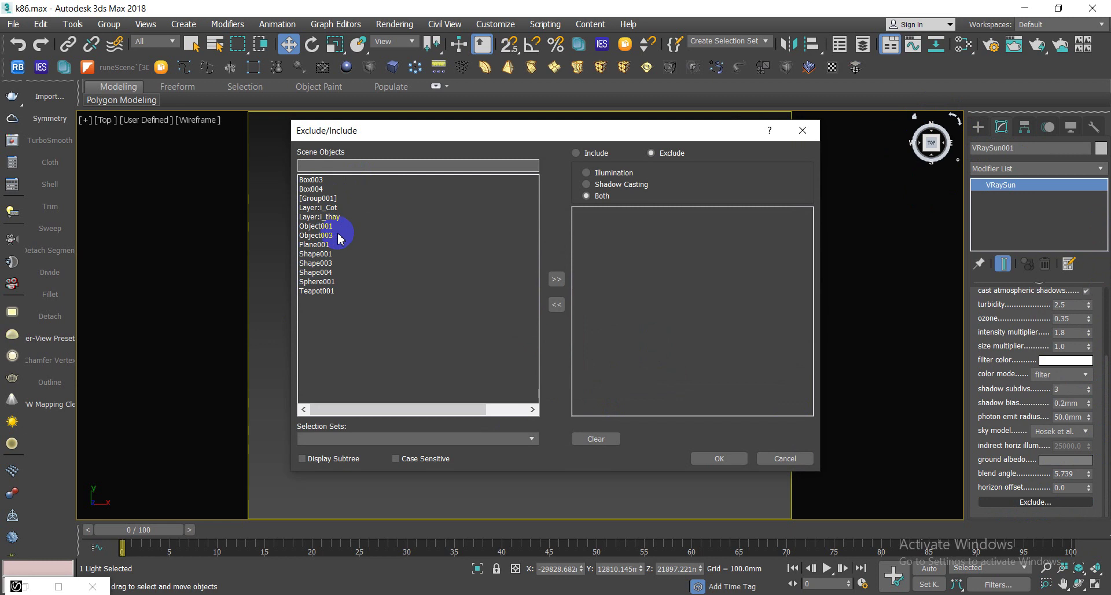
{"action": "left_click", "coordinate": [323, 244]}
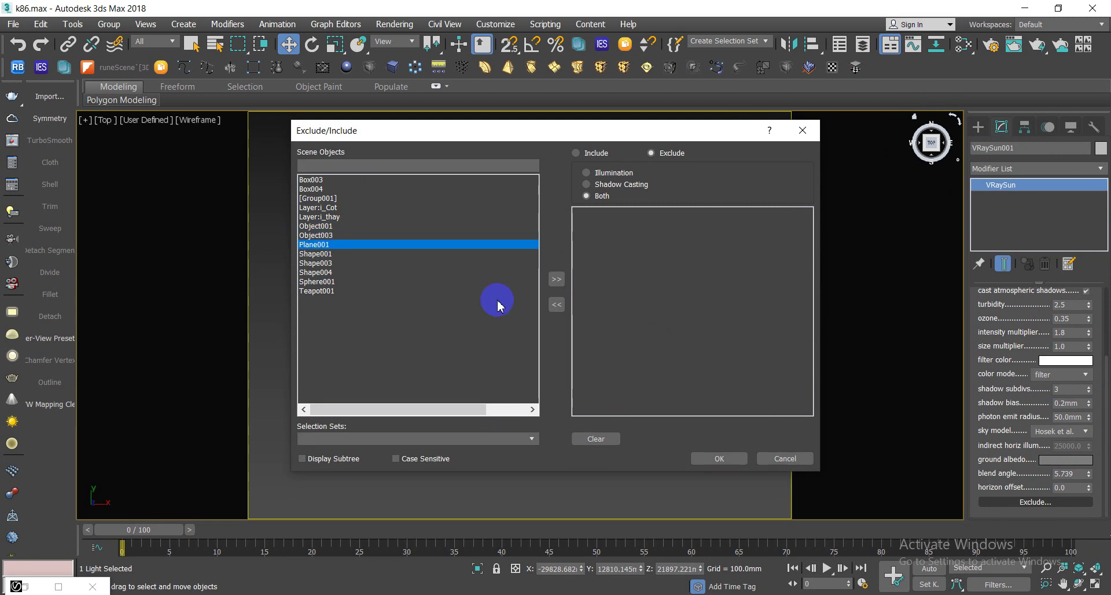
{"action": "left_click", "coordinate": [556, 279]}
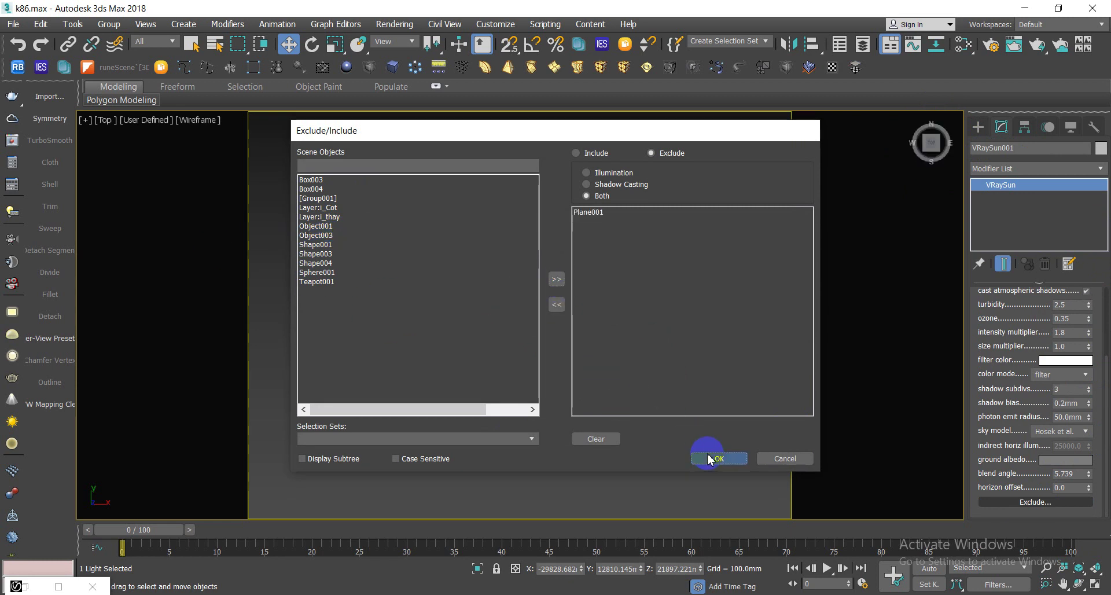
{"action": "left_click", "coordinate": [717, 457]}
{"action": "left_click", "coordinate": [489, 387]}
{"action": "left_click", "coordinate": [380, 302]}
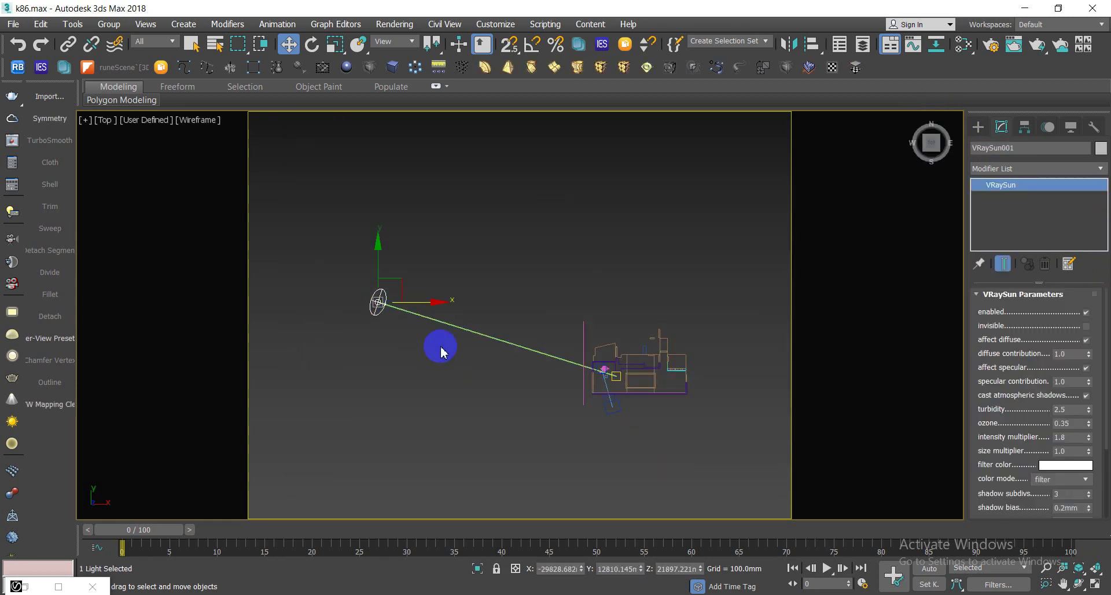
- Refresh the interactive render of the camera view with the sun exclusion applied to the plane
{"action": "left_click", "coordinate": [594, 346]}
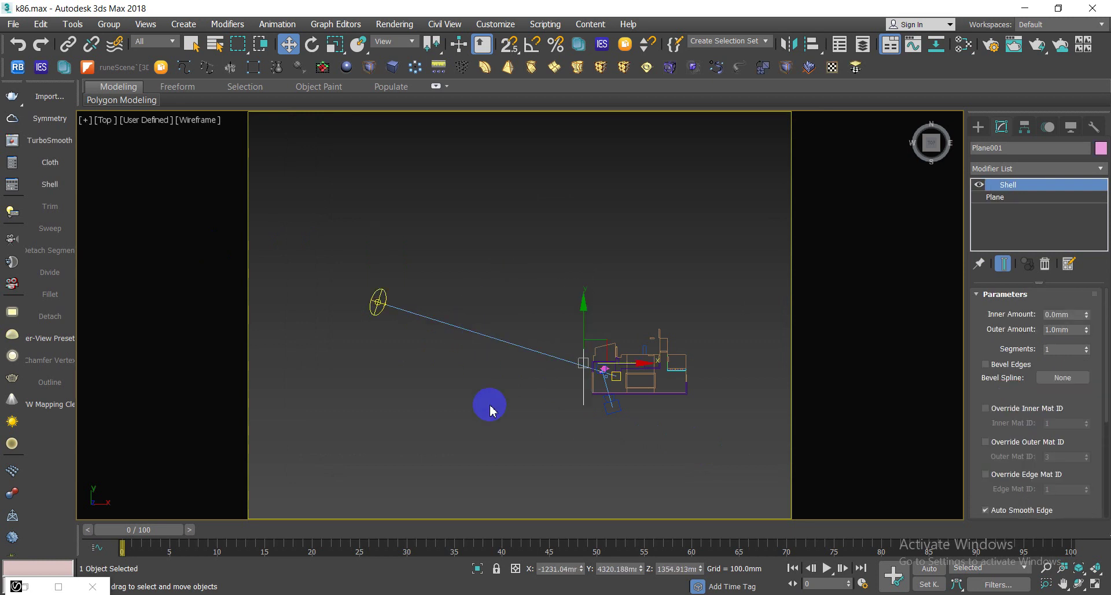
{"action": "key", "text": "c"}
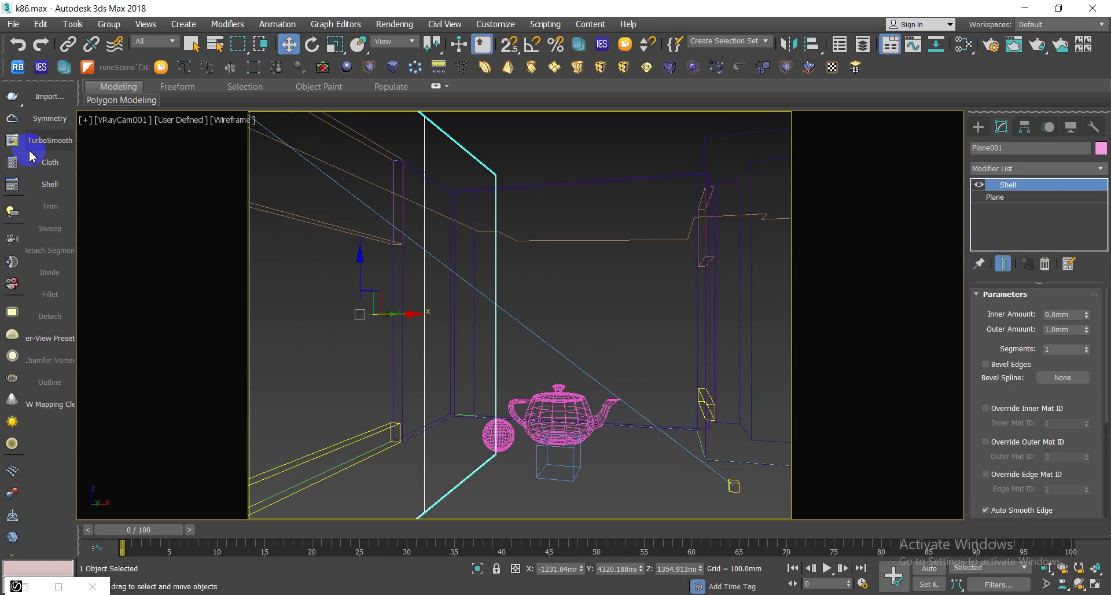
{"action": "left_click", "coordinate": [14, 140]}
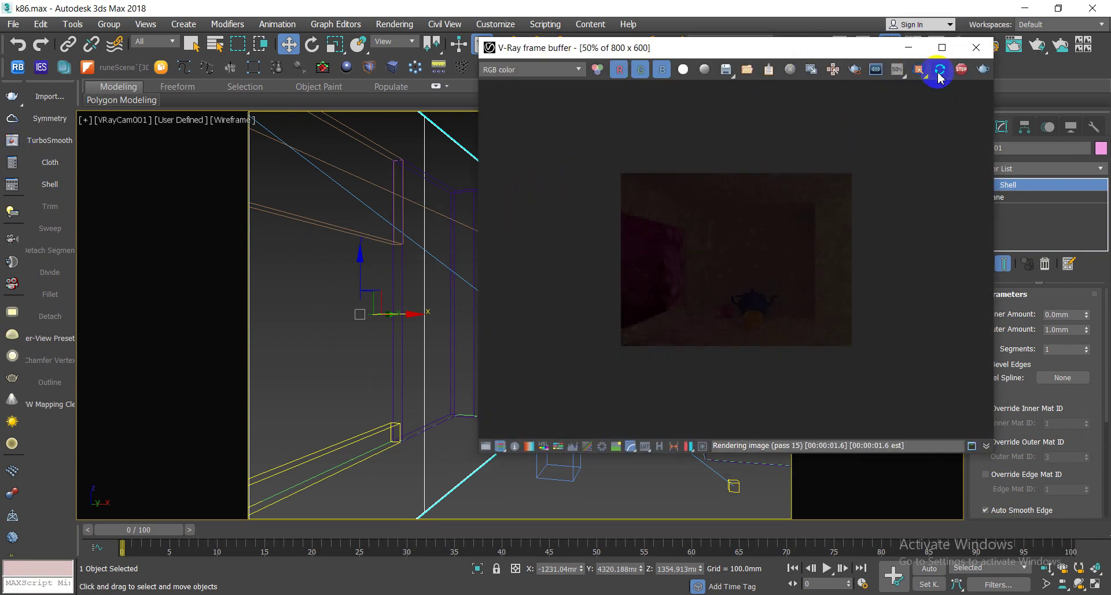
{"action": "left_click", "coordinate": [339, 289]}
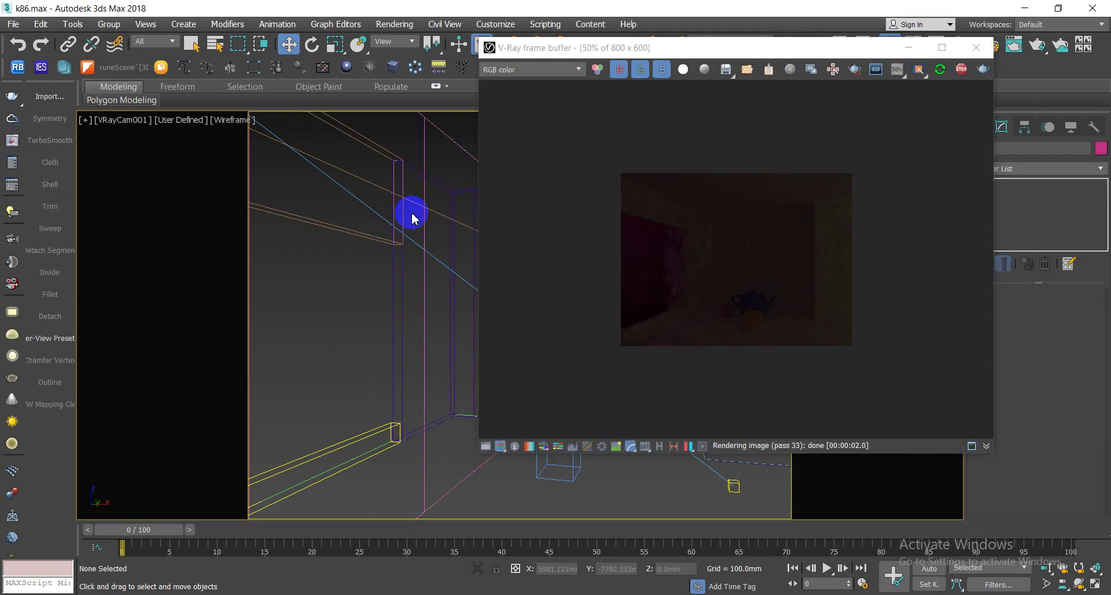
{"action": "left_click", "coordinate": [424, 149]}
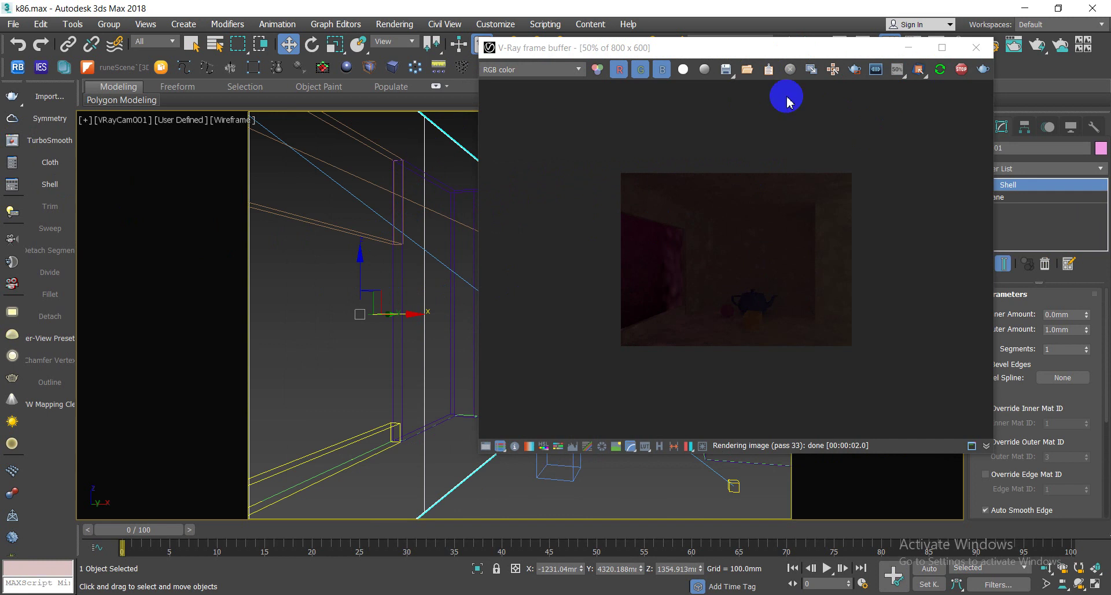
{"action": "mouse_move", "coordinate": [776, 46]}
{"action": "left_mouse_down"}
{"action": "mouse_move", "coordinate": [665, 49]}
{"action": "mouse_move", "coordinate": [766, 63]}
{"action": "left_mouse_up"}
{"action": "left_click", "coordinate": [972, 84]}
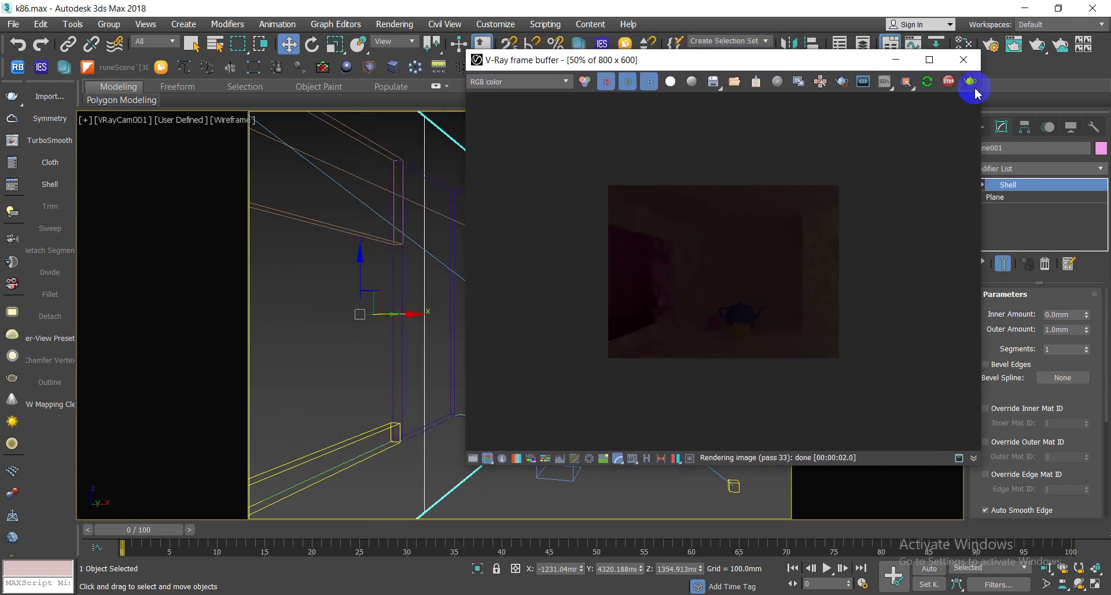
{"action": "left_click", "coordinate": [928, 83]}
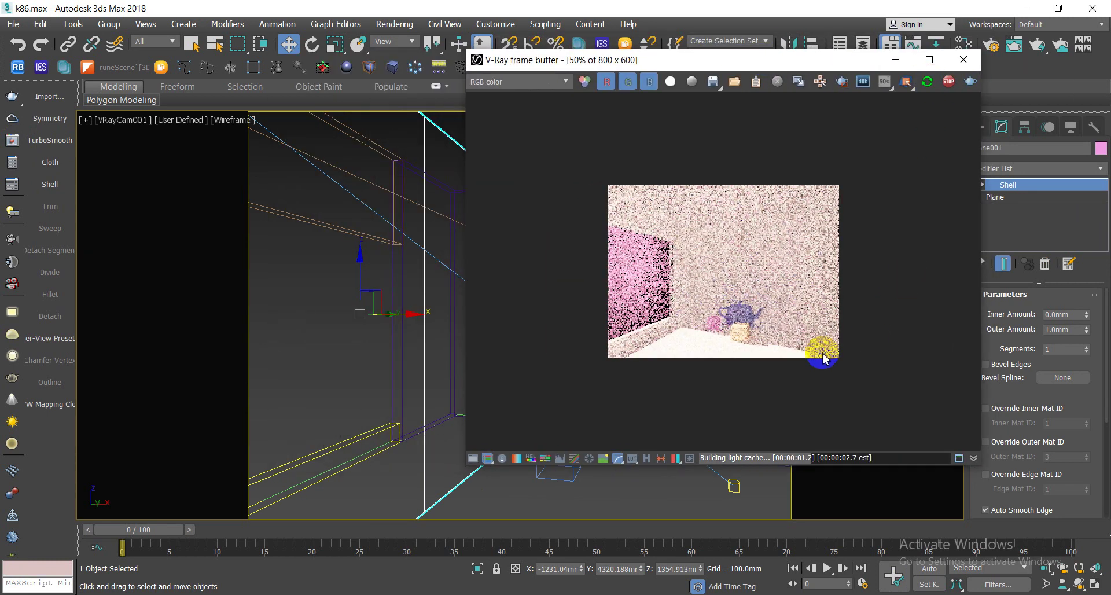
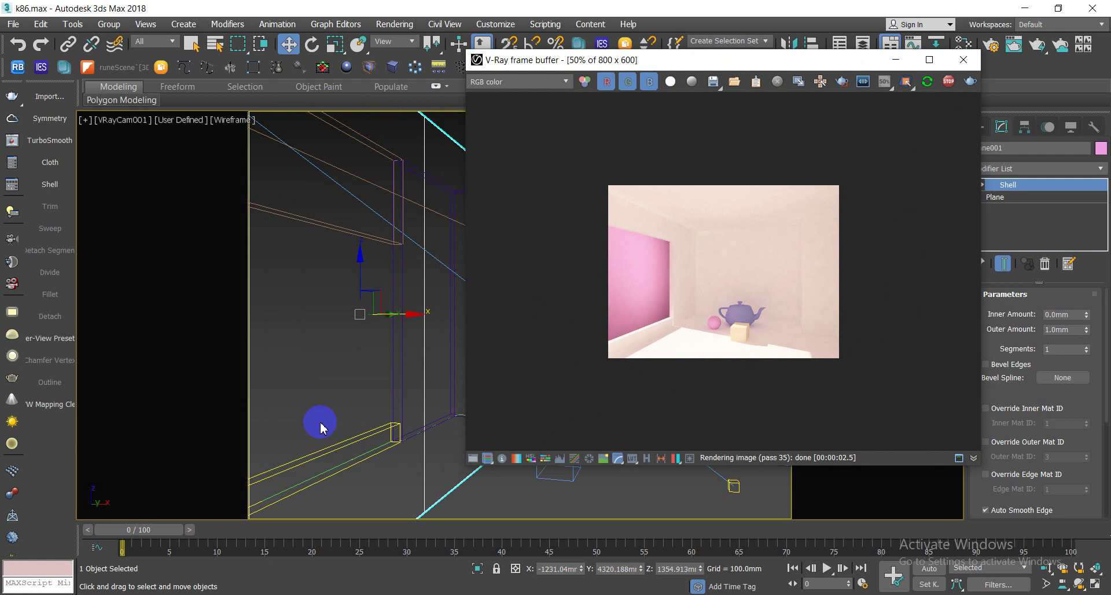
- Stop the interactive render and put the frame buffer away
{"action": "left_click", "coordinate": [319, 344]}
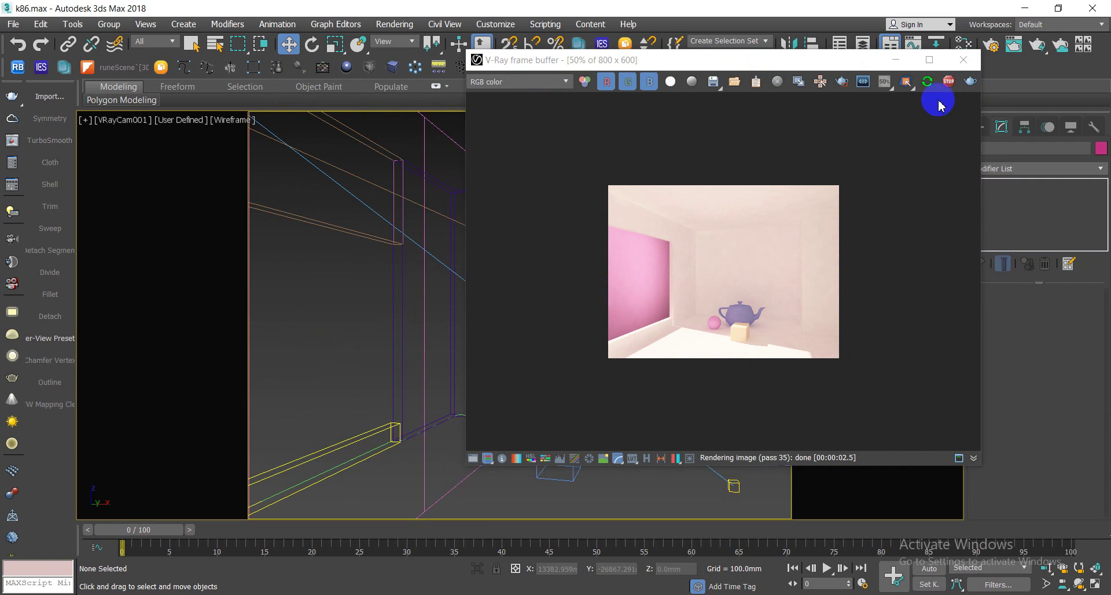
{"action": "left_click", "coordinate": [949, 81]}
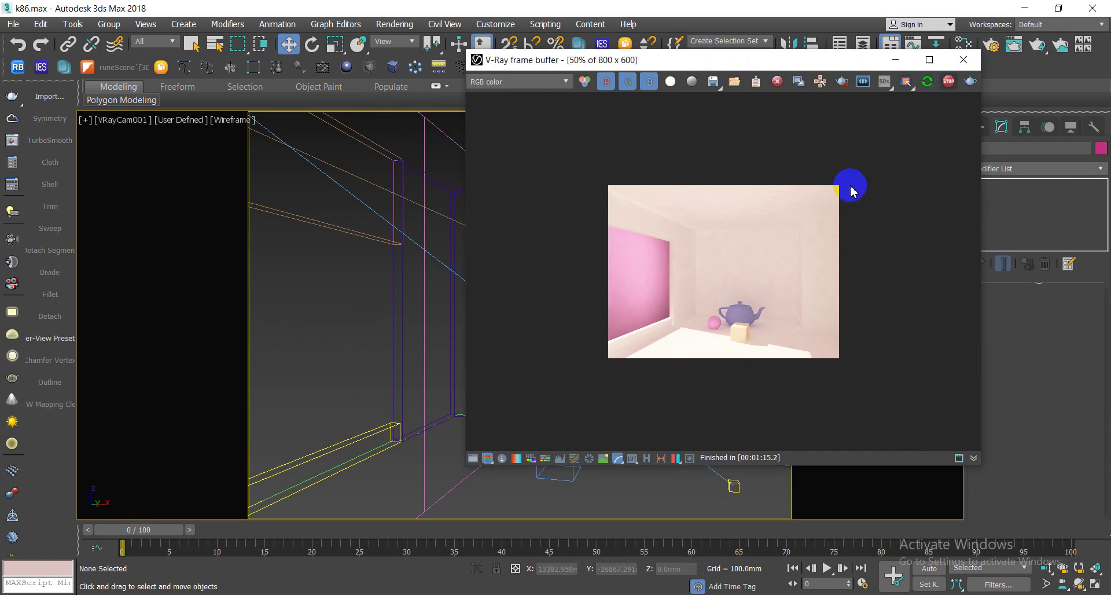
{"action": "left_click", "coordinate": [901, 62]}
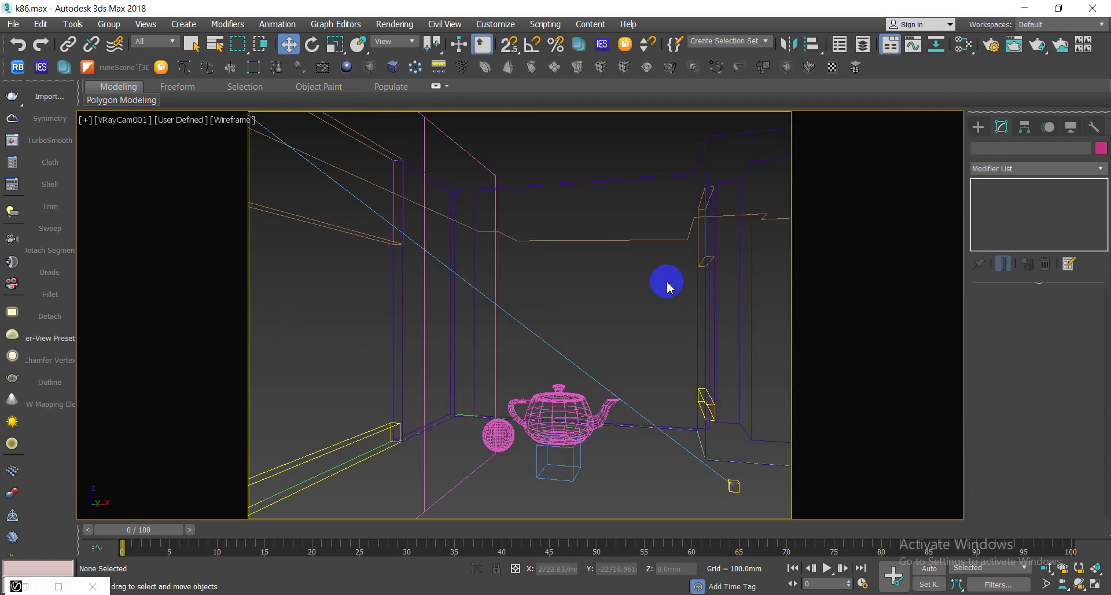
- Duplicate the white VRayMtl material into an empty area of the material node view and show the copy's parameters
{"action": "key", "text": "m"}
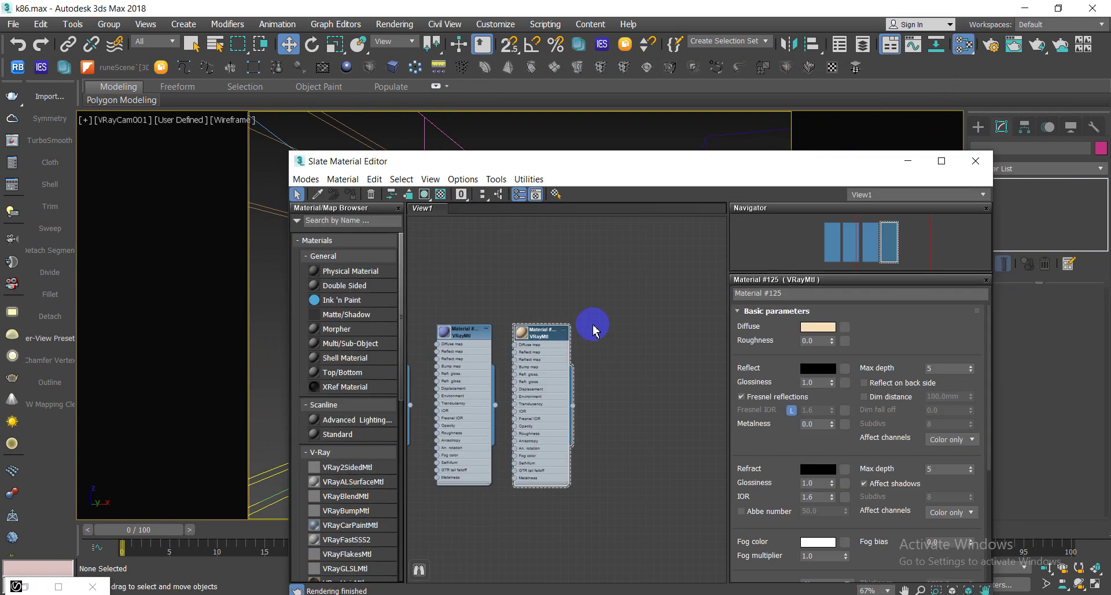
{"action": "middle_click_drag", "start_coordinate": [558, 298], "coordinate": [786, 285]}
{"action": "scroll", "coordinate": [524, 343], "scroll_direction": "down", "scroll_amount": 2}
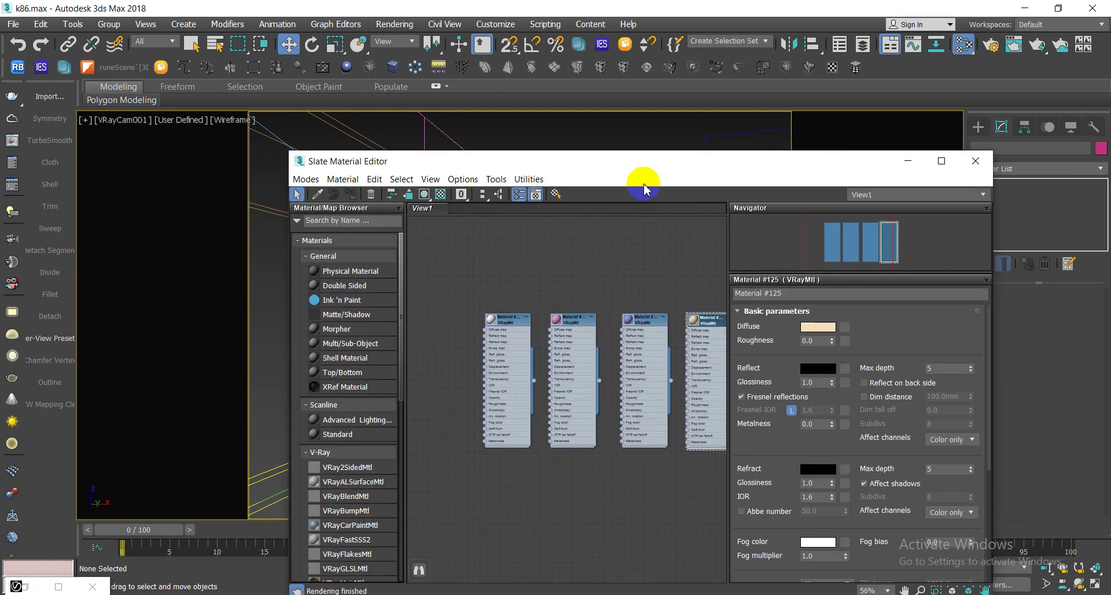
{"action": "scroll", "coordinate": [652, 293], "scroll_direction": "down", "scroll_amount": 2}
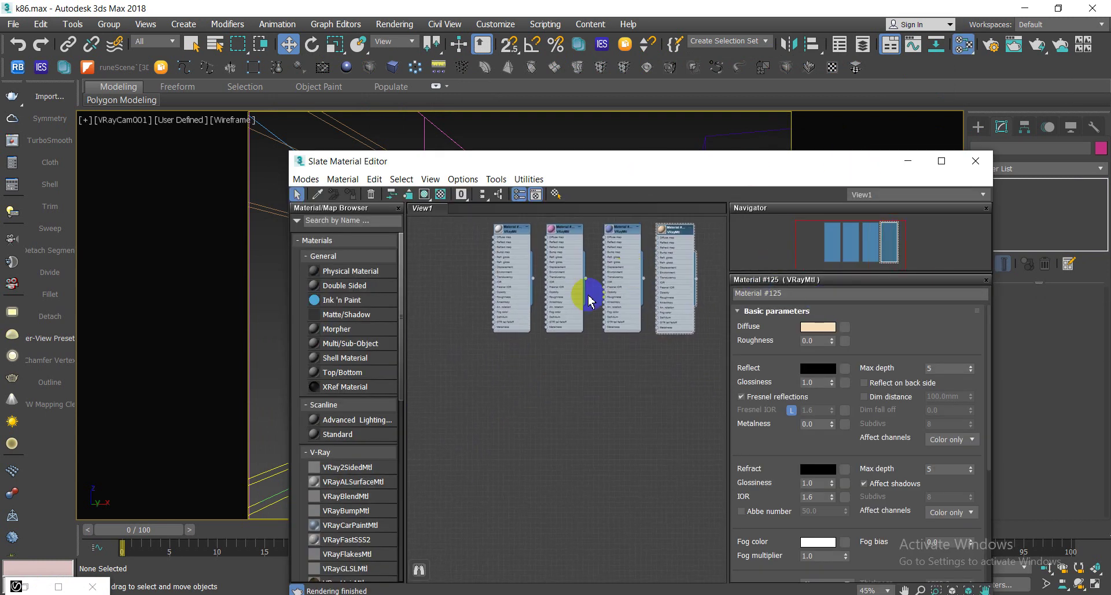
{"action": "left_click_drag", "start_coordinate": [399, 333], "coordinate": [358, 436]}
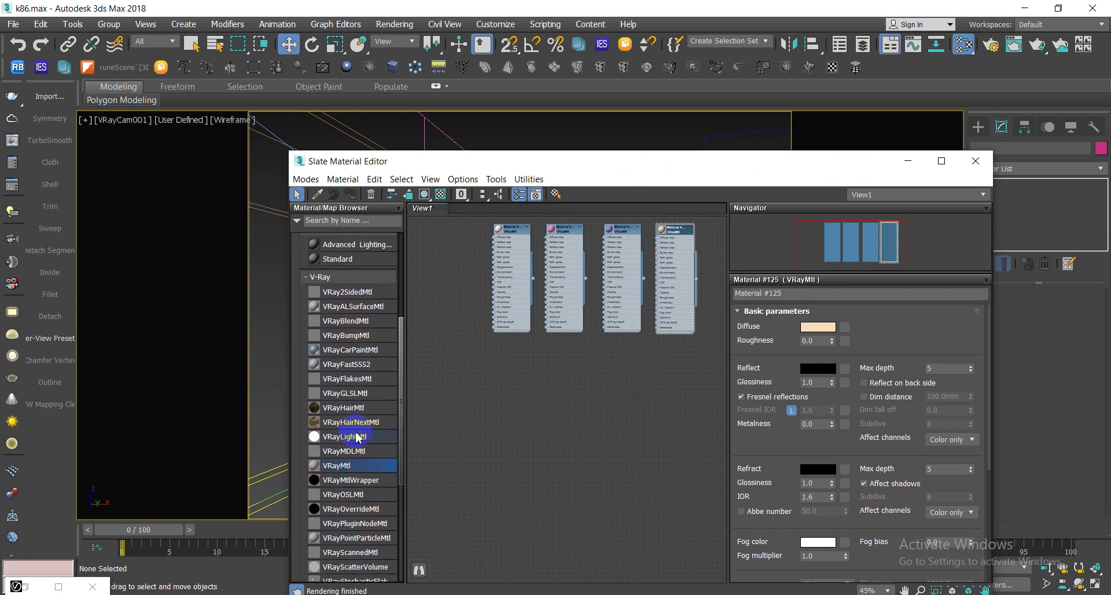
{"action": "left_click", "coordinate": [524, 469]}
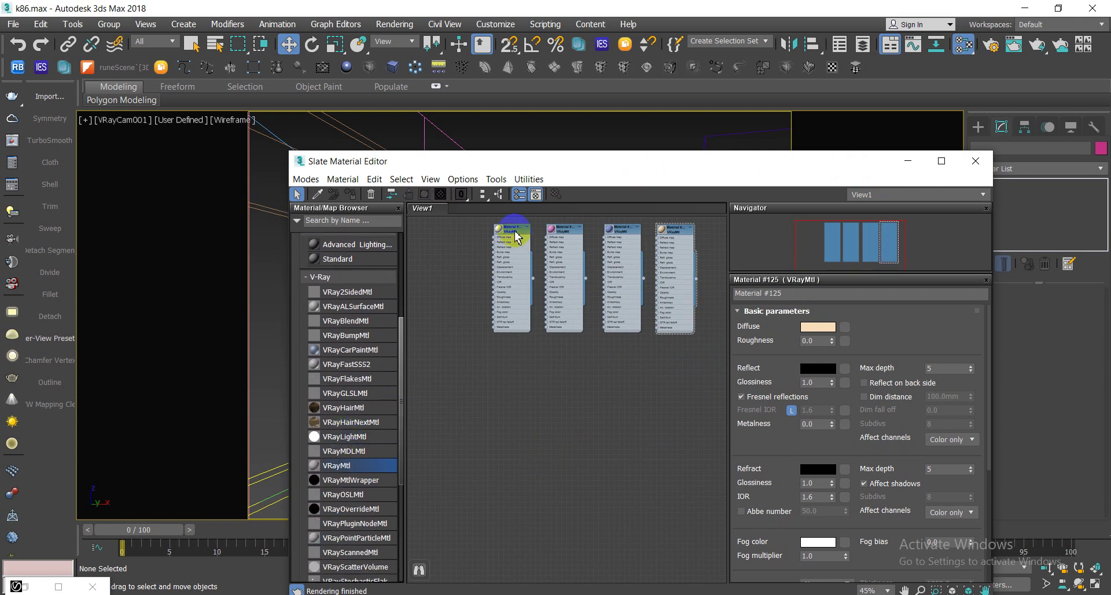
{"action": "left_click_drag", "start_coordinate": [515, 236], "coordinate": [622, 382], "text": "shift"}
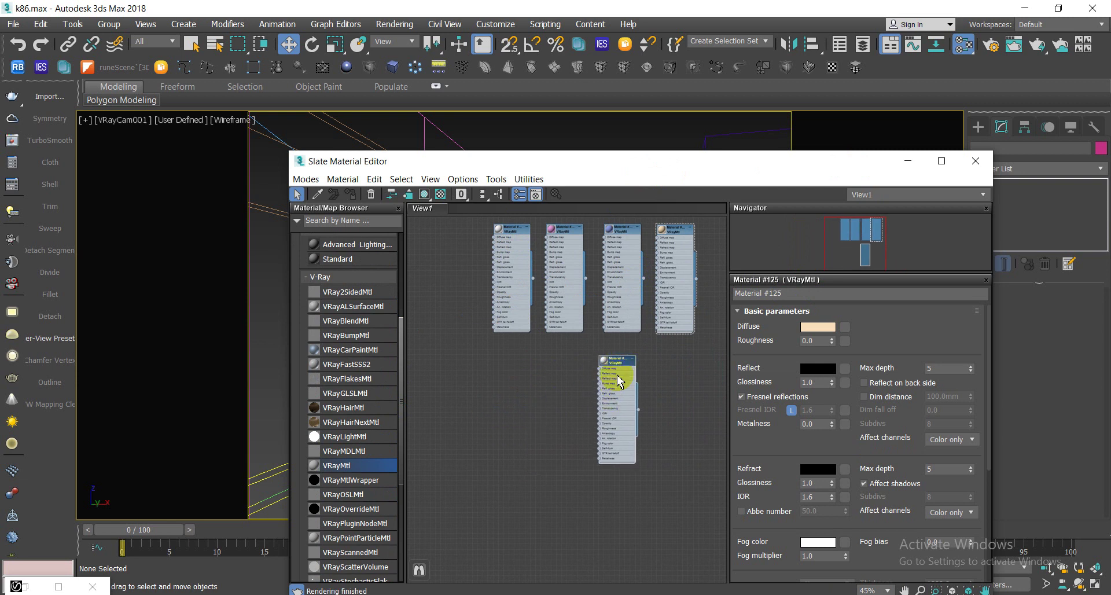
{"action": "scroll", "coordinate": [620, 381], "scroll_direction": "up", "scroll_amount": 2}
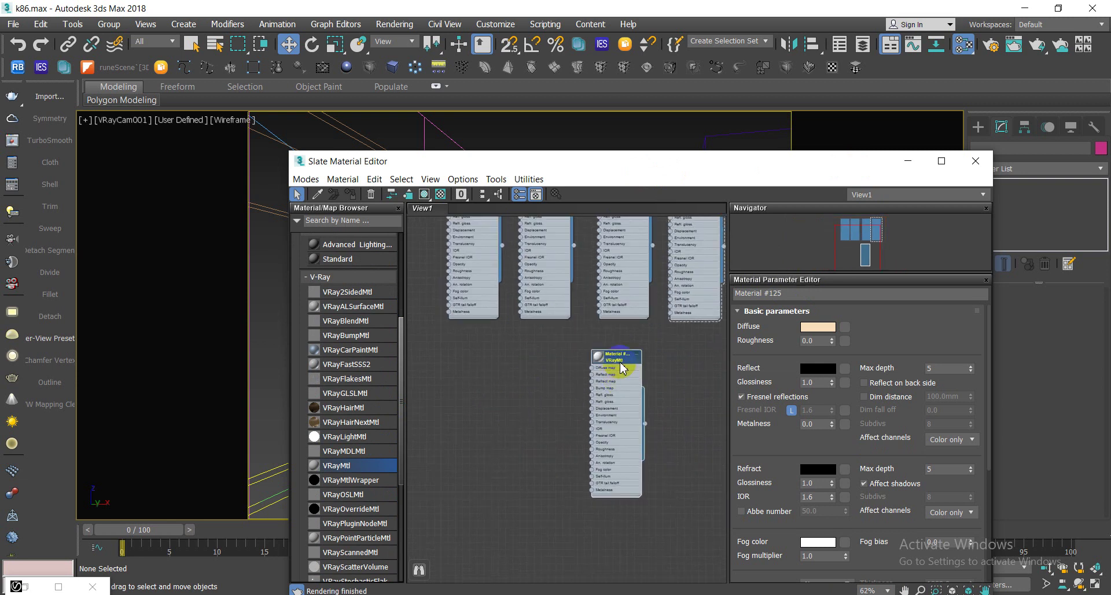
{"action": "left_click", "coordinate": [623, 368]}
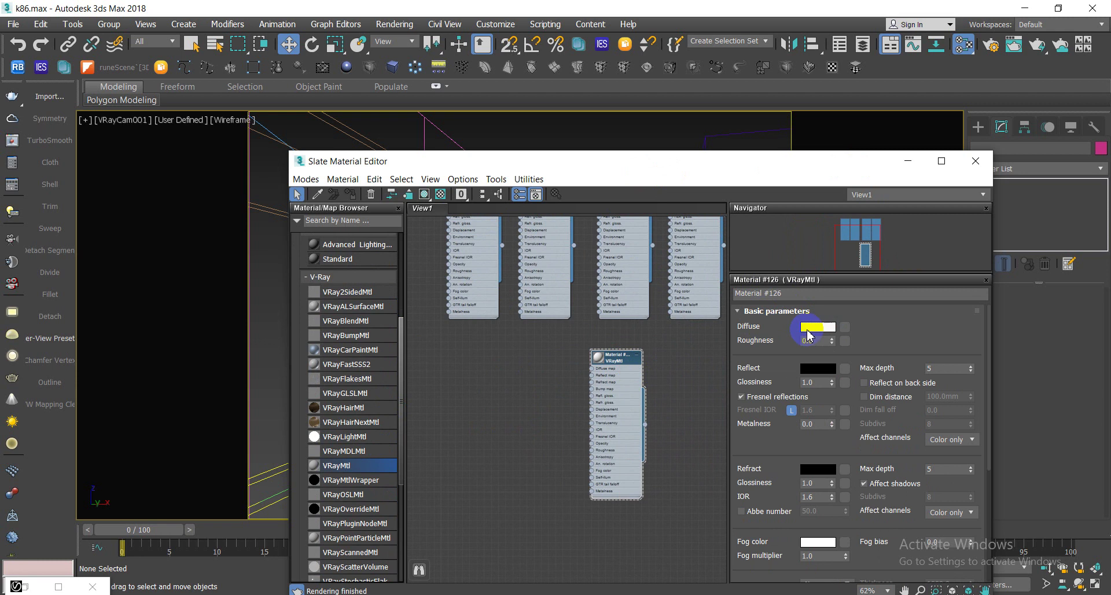
{"action": "left_click", "coordinate": [818, 327]}
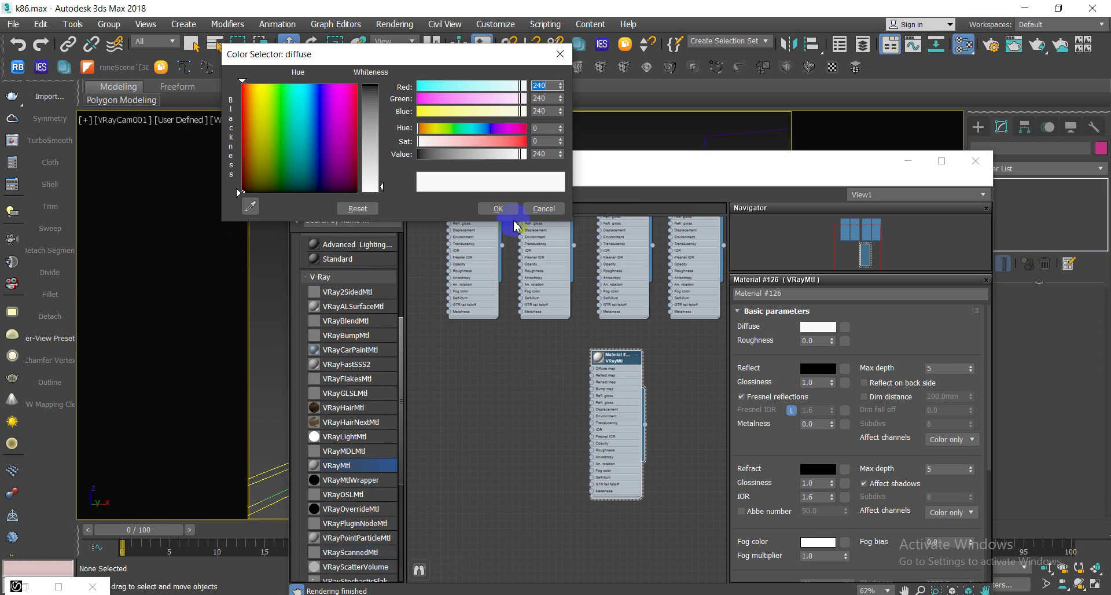
{"action": "left_click", "coordinate": [527, 210]}
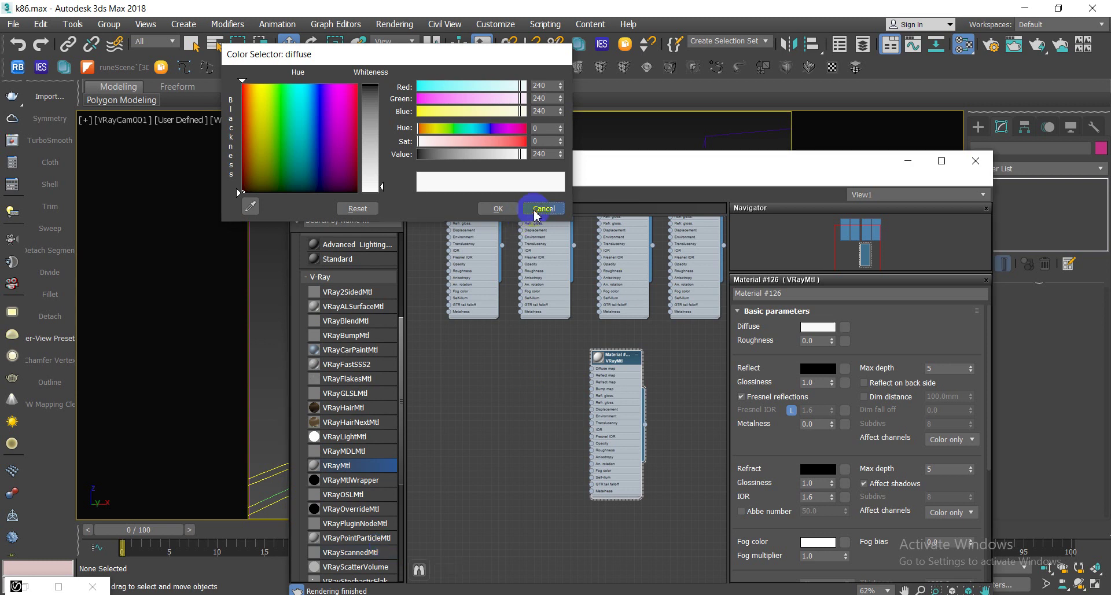
{"action": "left_click", "coordinate": [845, 328]}
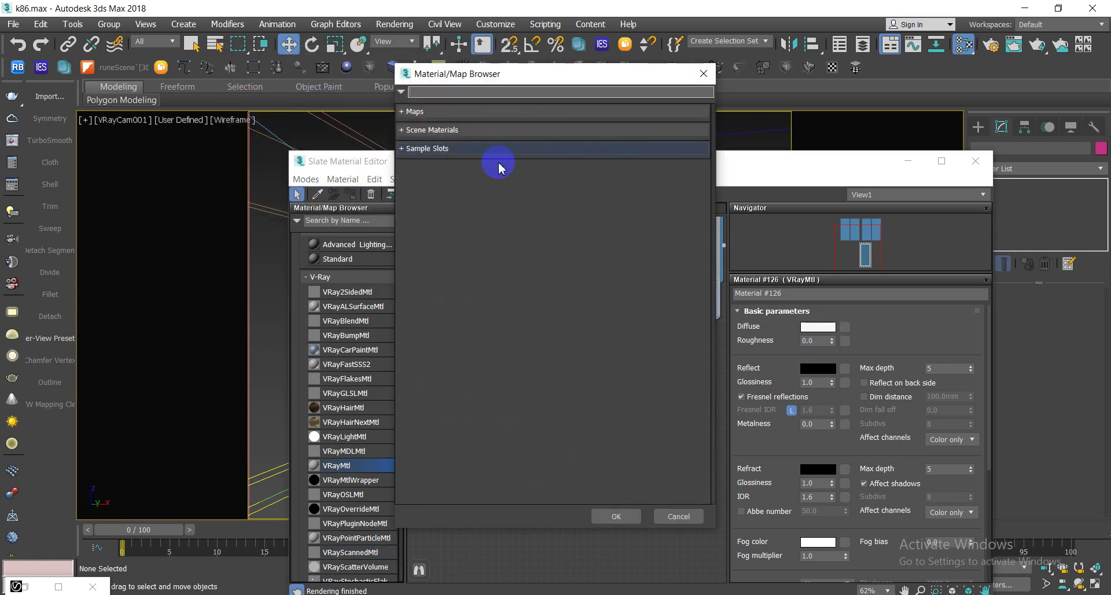
{"action": "left_click", "coordinate": [415, 116]}
{"action": "left_click", "coordinate": [457, 145]}
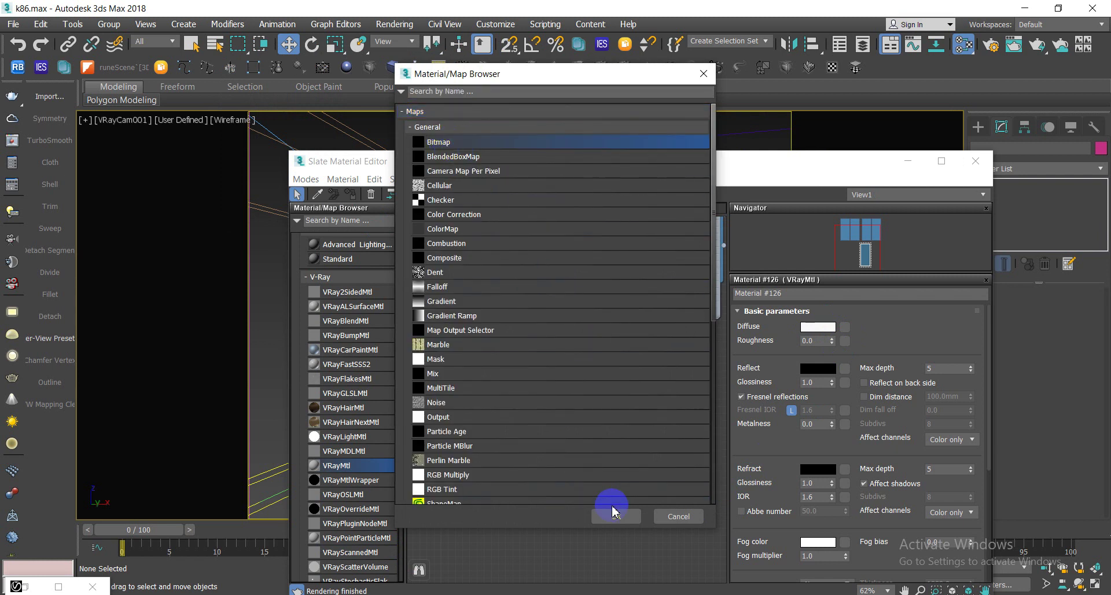
{"action": "left_click", "coordinate": [609, 516]}
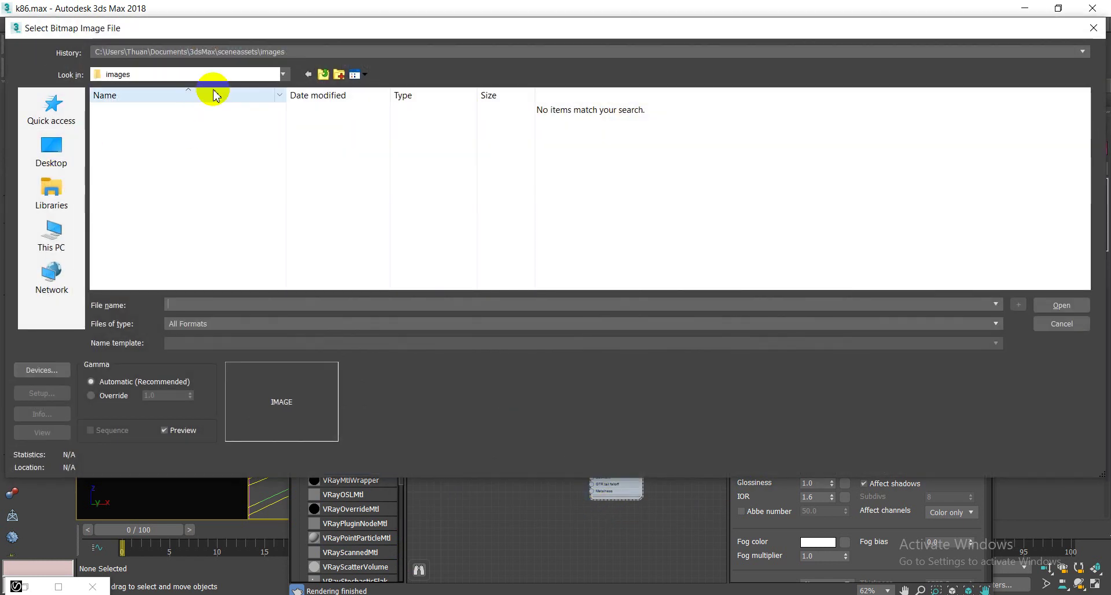
{"action": "left_click", "coordinate": [212, 52]}
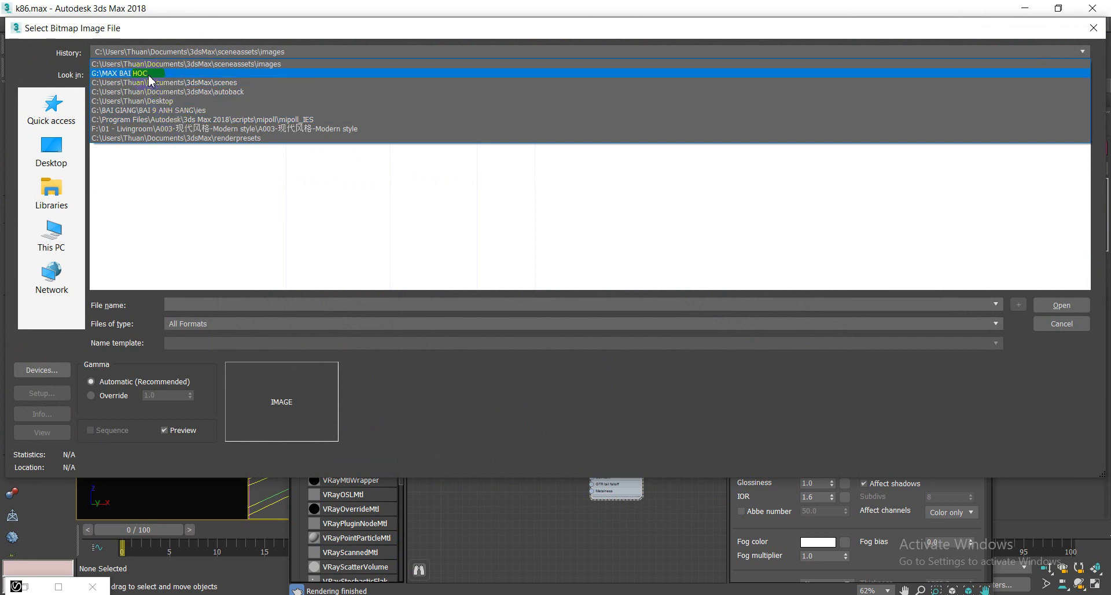
{"action": "left_click", "coordinate": [149, 80]}
{"action": "left_click", "coordinate": [234, 249]}
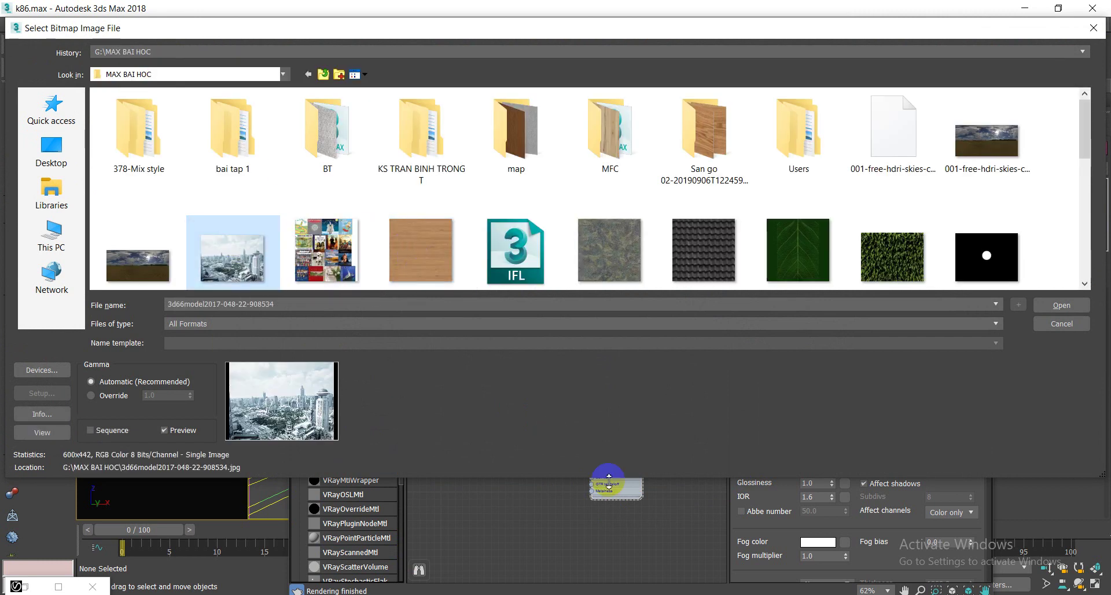
{"action": "left_click", "coordinate": [1061, 305]}
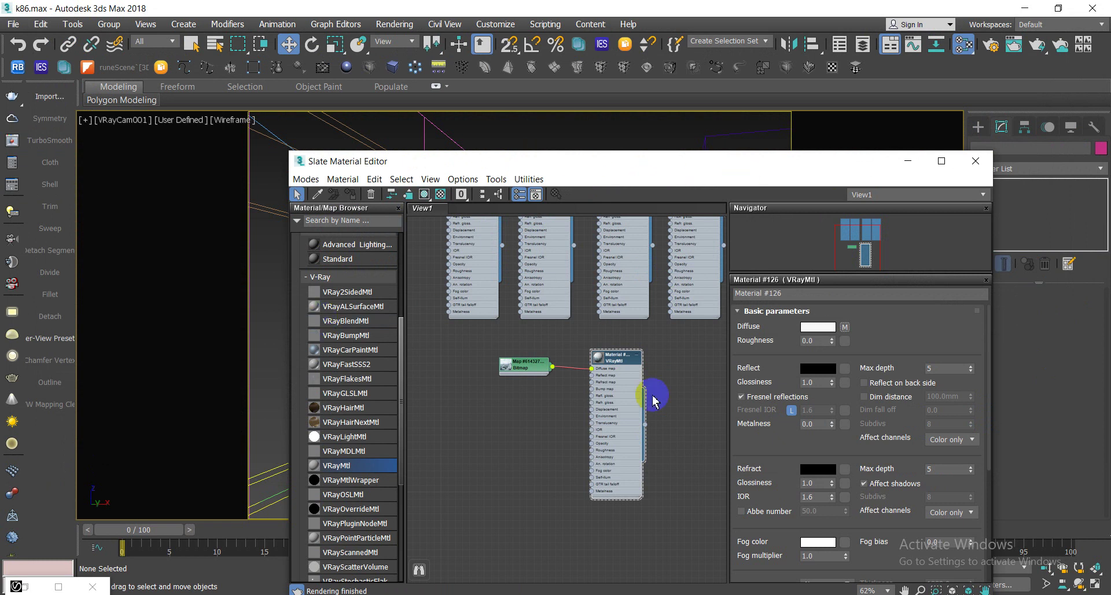
- Apply the skyline material to Plane001 and display its bitmap in the shaded camera view
{"action": "left_click_drag", "start_coordinate": [599, 163], "coordinate": [848, 199]}
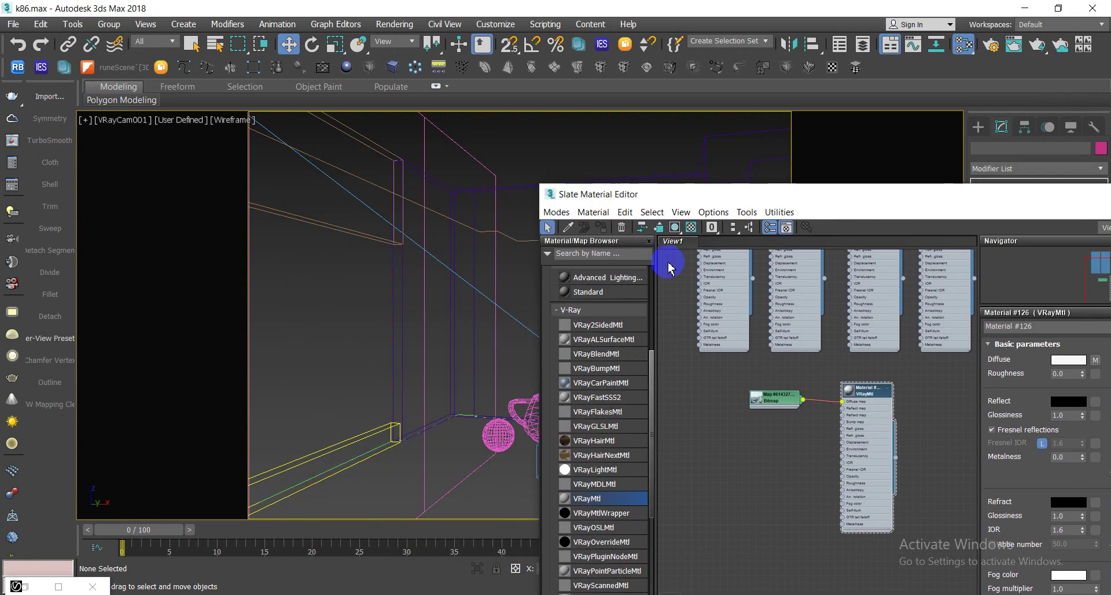
{"action": "left_click", "coordinate": [476, 163]}
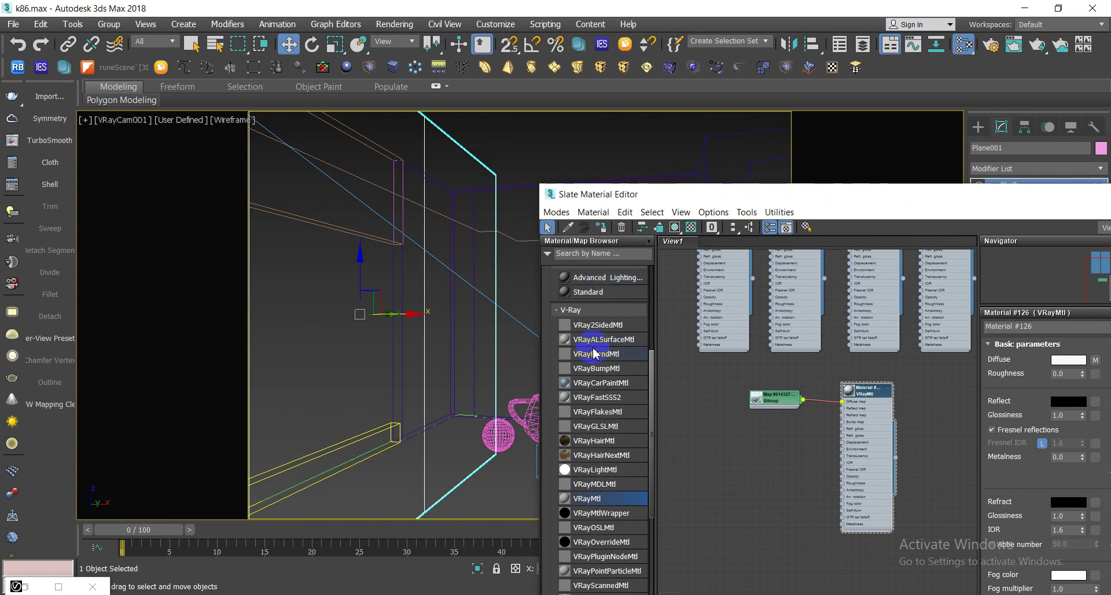
{"action": "key", "text": "F3"}
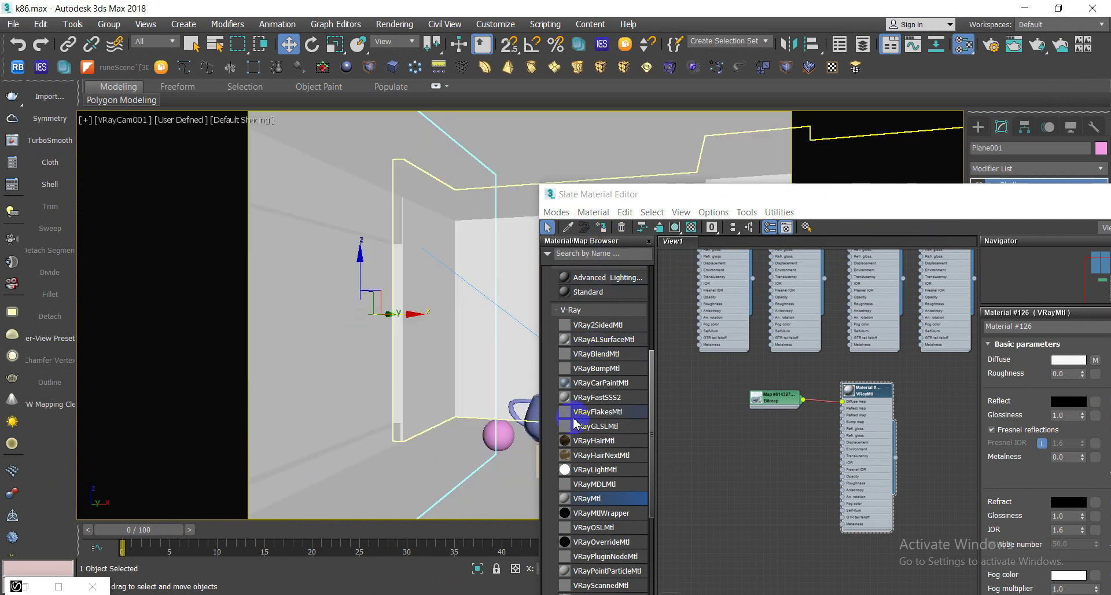
{"action": "left_click", "coordinate": [406, 341]}
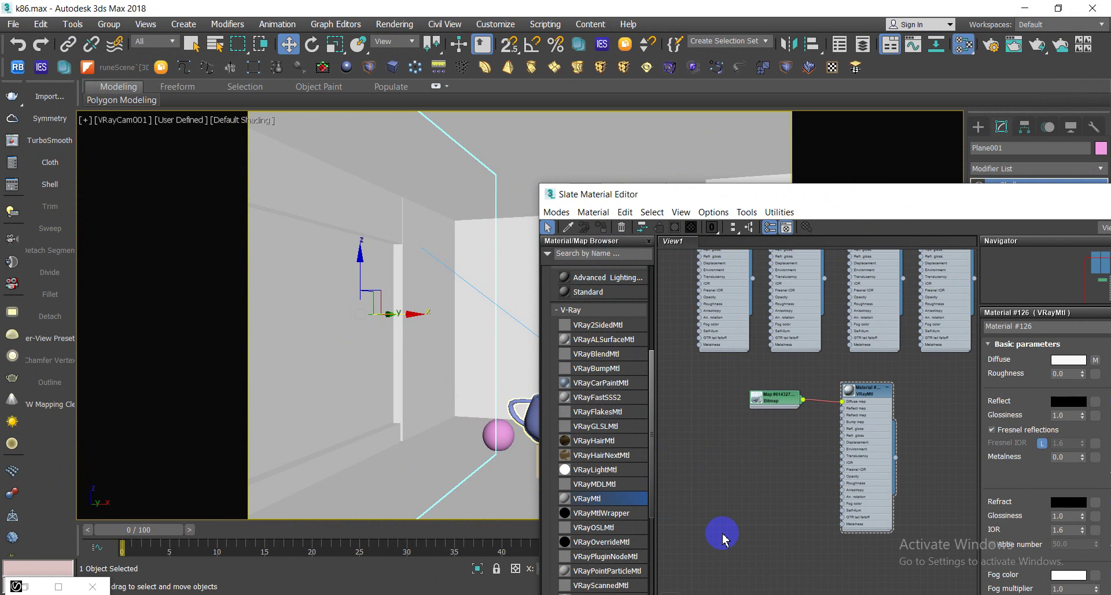
{"action": "left_click", "coordinate": [806, 442]}
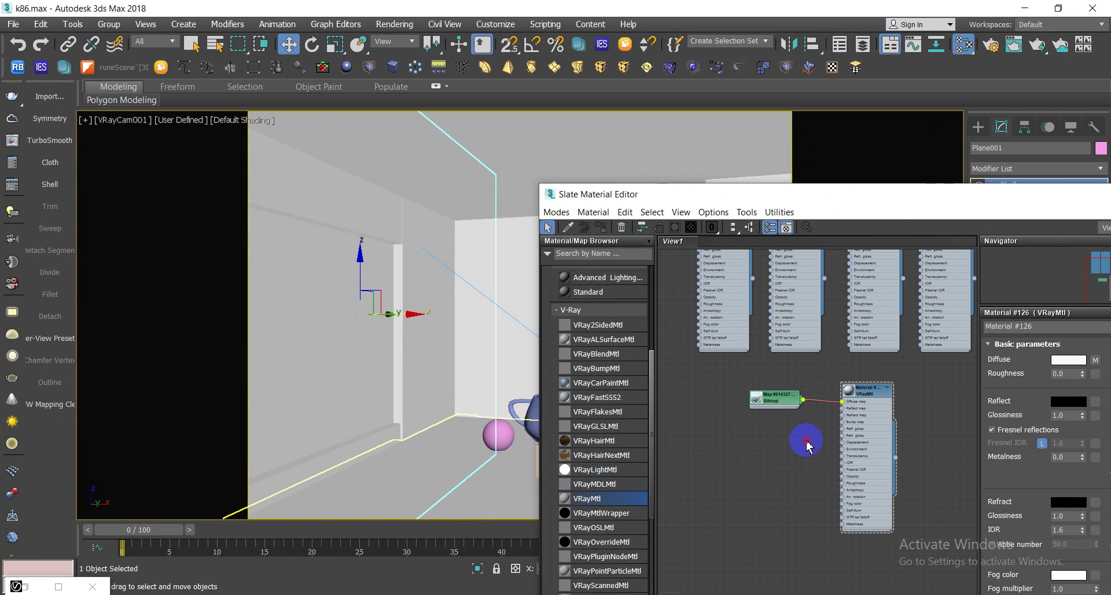
{"action": "double_click", "coordinate": [771, 398]}
{"action": "left_click", "coordinate": [691, 457]}
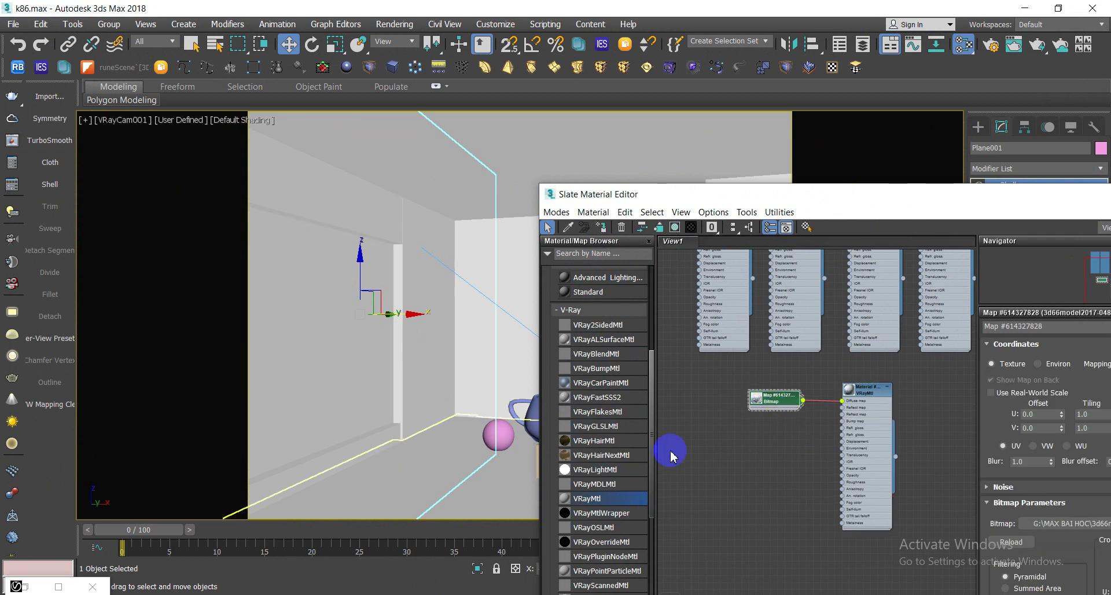
{"action": "left_click", "coordinate": [677, 229]}
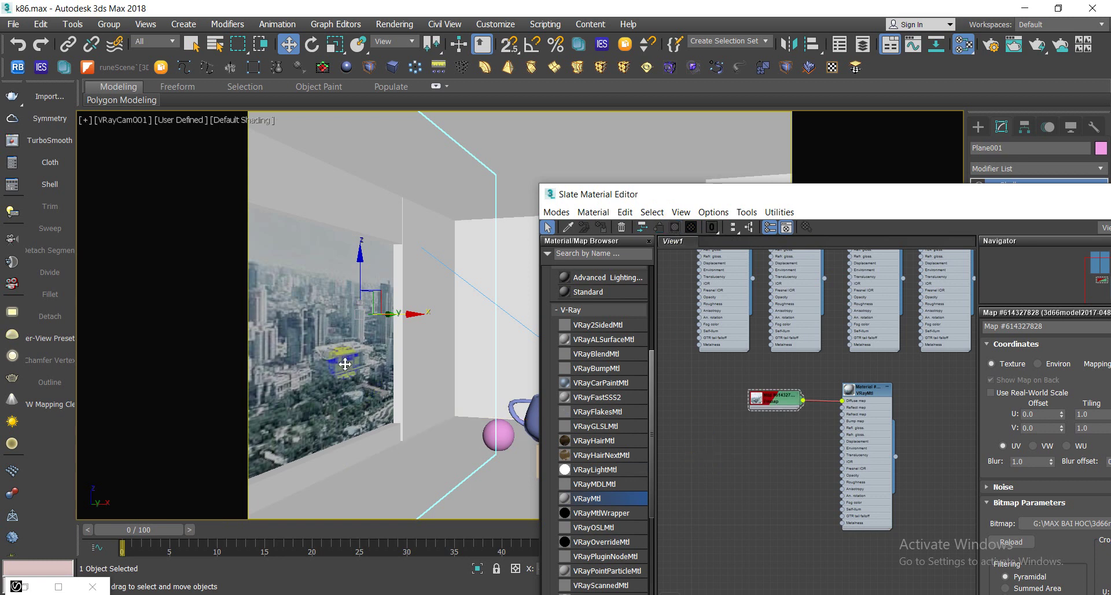
{"action": "left_click", "coordinate": [466, 490]}
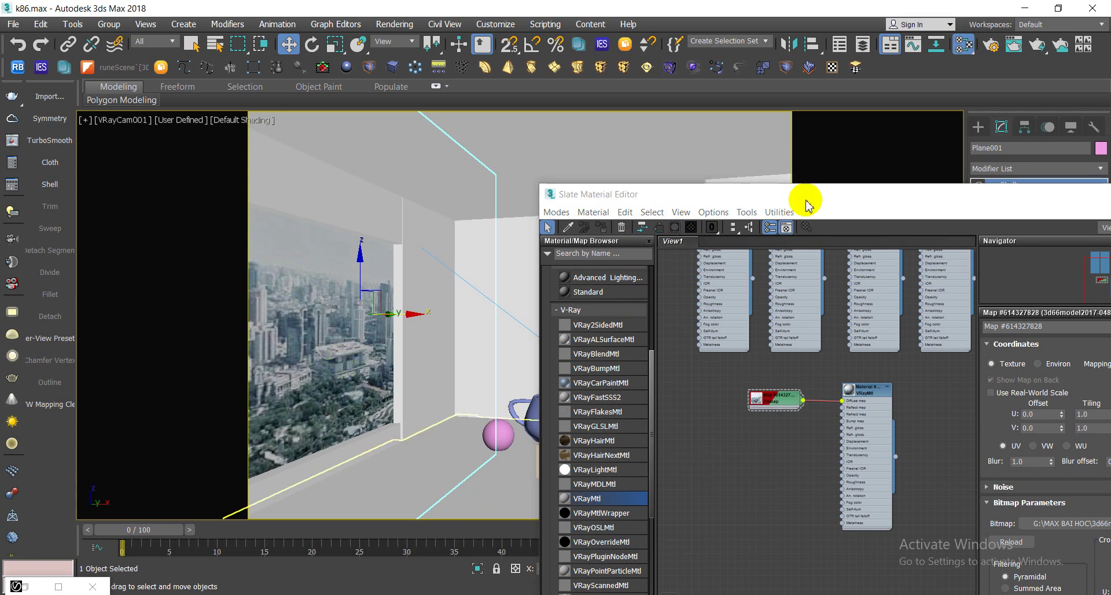
{"action": "left_click_drag", "start_coordinate": [808, 205], "coordinate": [929, 198]}
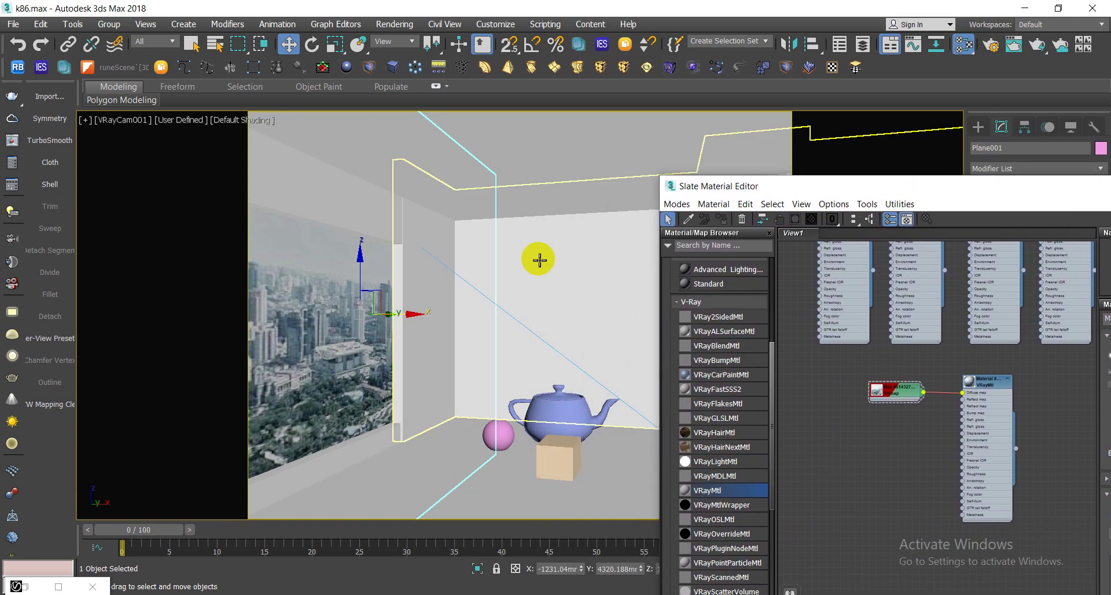
{"action": "left_click", "coordinate": [302, 251]}
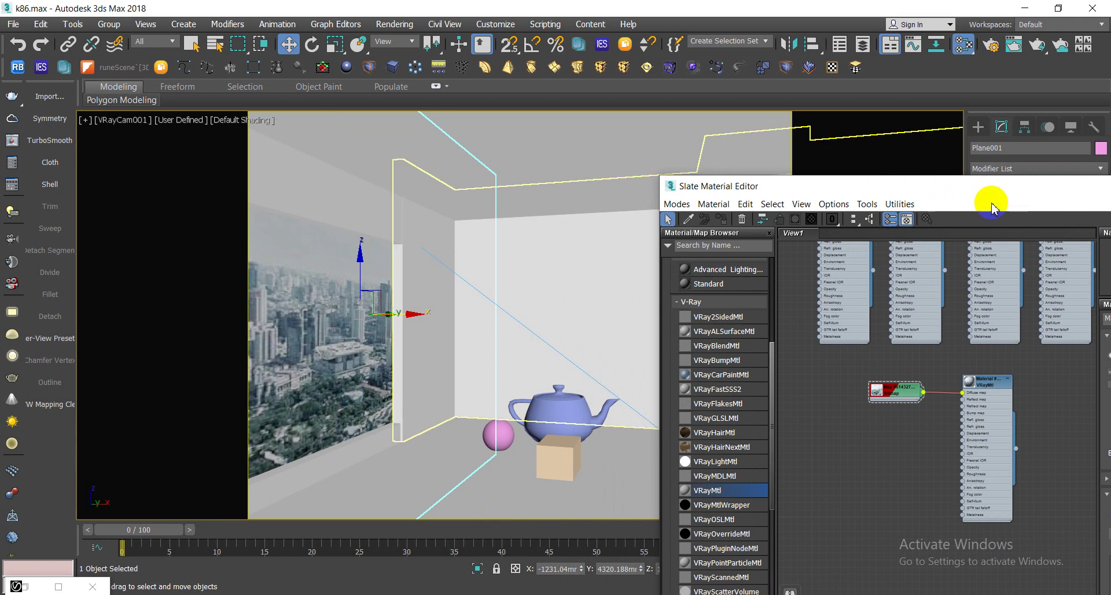
- Try the skyline bitmap's tiling at U 0.4 and V 0.5, and reset both to 1.0
{"action": "left_click_drag", "start_coordinate": [987, 195], "coordinate": [614, 184]}
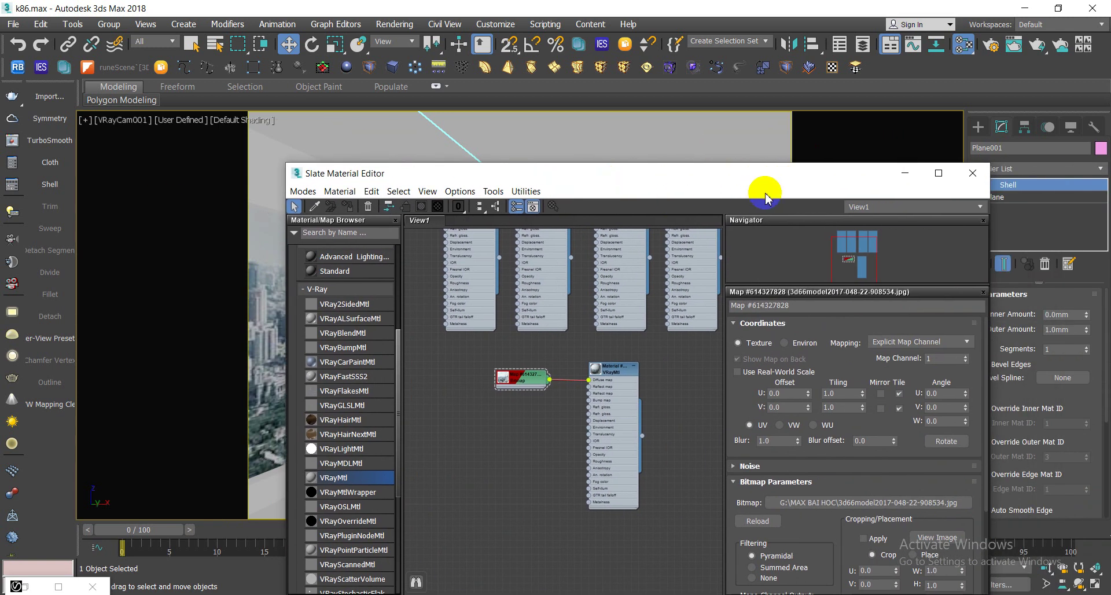
{"action": "left_click_drag", "start_coordinate": [746, 181], "coordinate": [855, 194]}
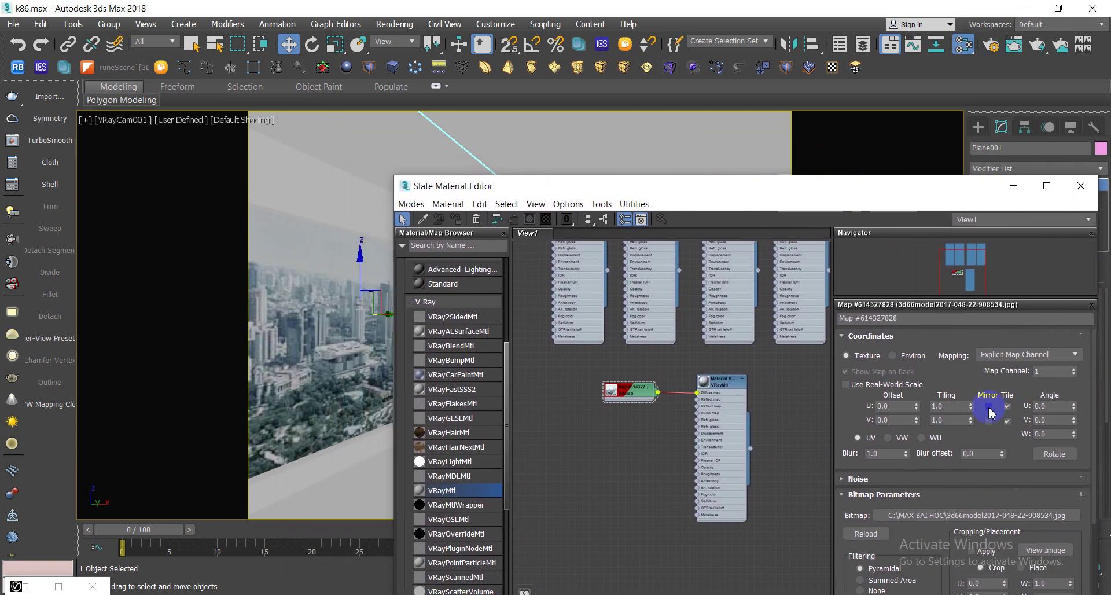
{"action": "left_click_drag", "start_coordinate": [971, 408], "coordinate": [970, 425]}
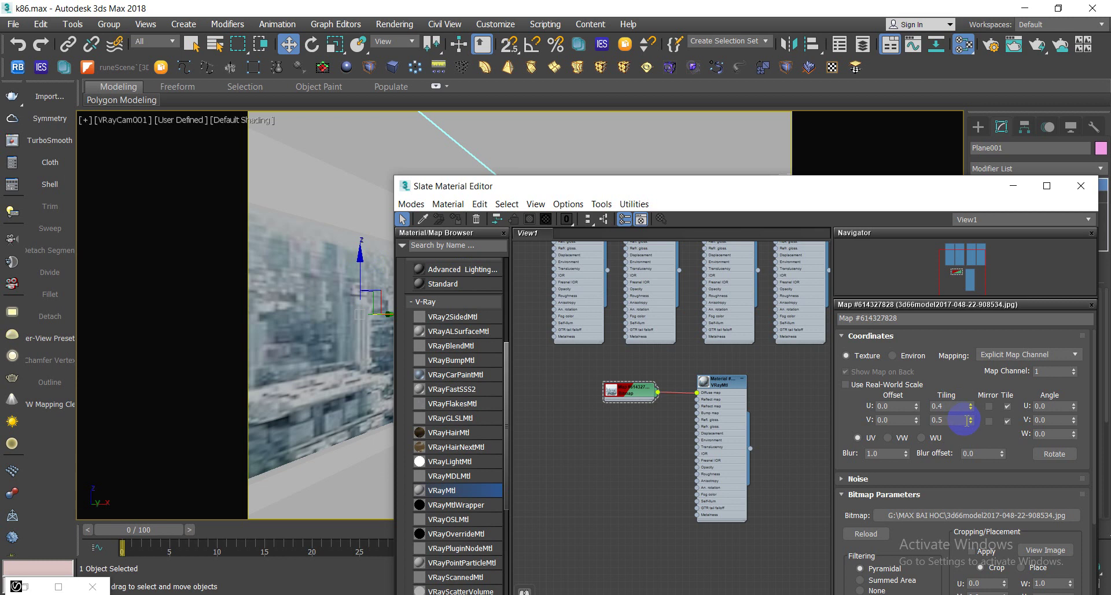
{"action": "left_click_drag", "start_coordinate": [970, 427], "coordinate": [974, 425]}
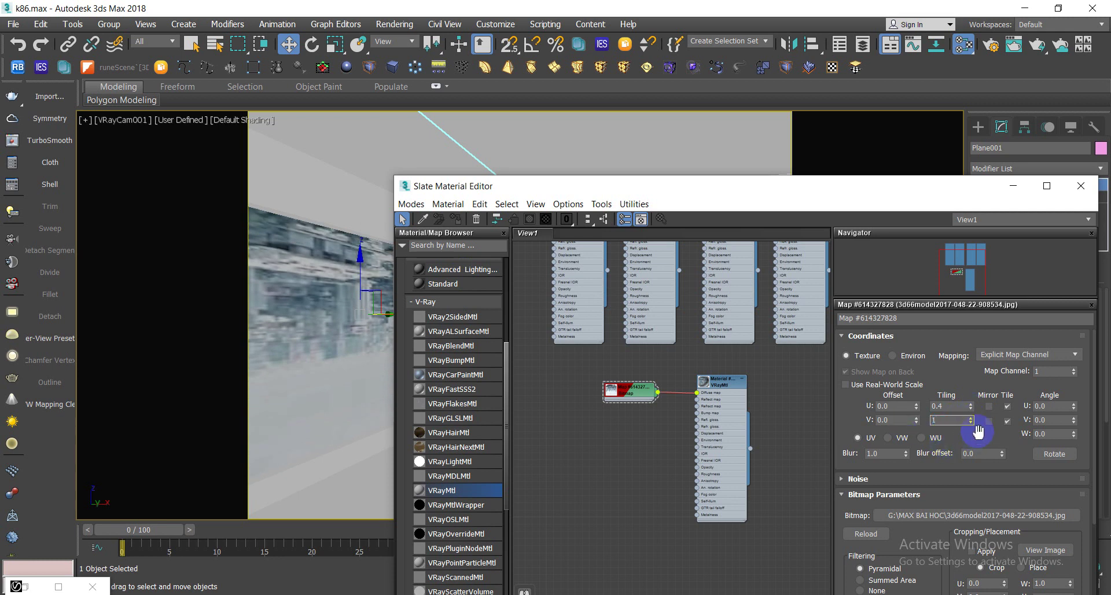
{"action": "key", "text": "Return"}
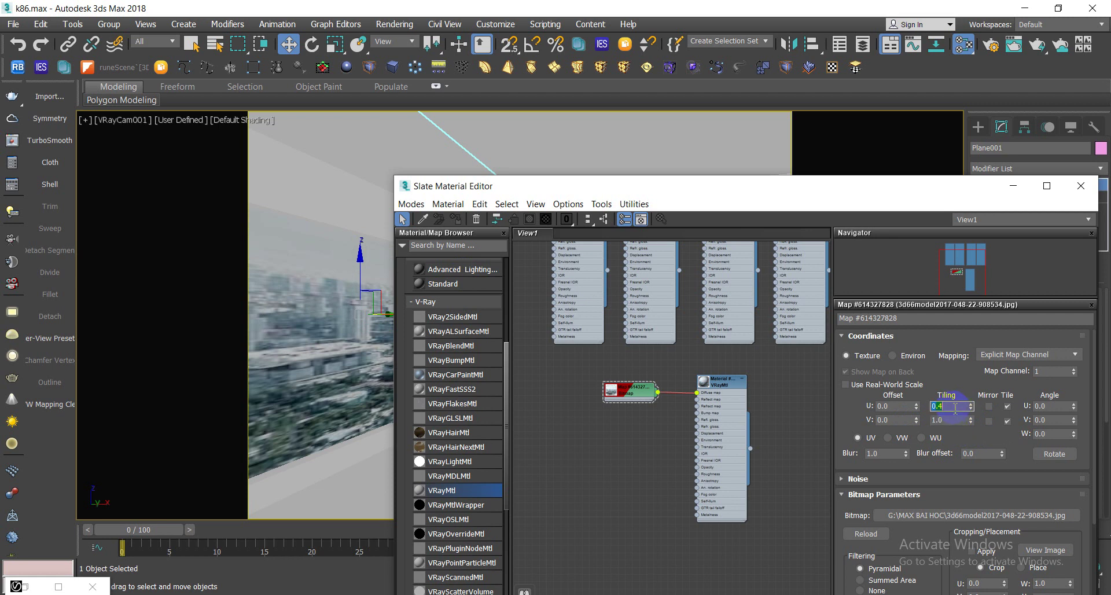
{"action": "key", "text": "Tab"}
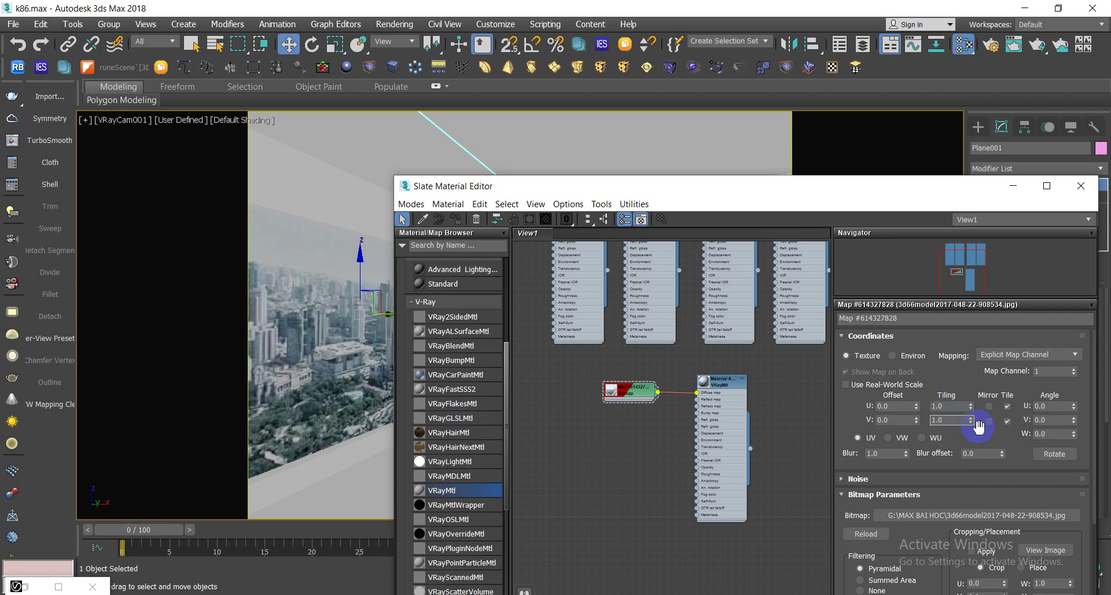
- Set the skyline bitmap's V tiling to 0.6 and raise the background plane outside the window
{"action": "left_click", "coordinate": [972, 423]}
{"action": "left_click", "coordinate": [972, 423]}
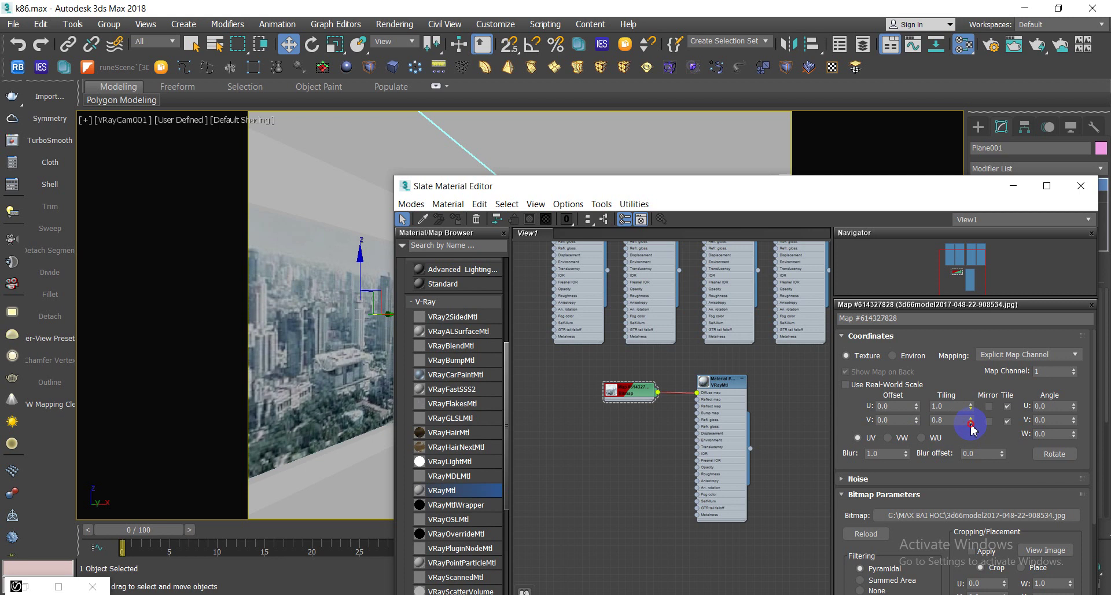
{"action": "left_click", "coordinate": [971, 423]}
{"action": "left_click", "coordinate": [971, 423]}
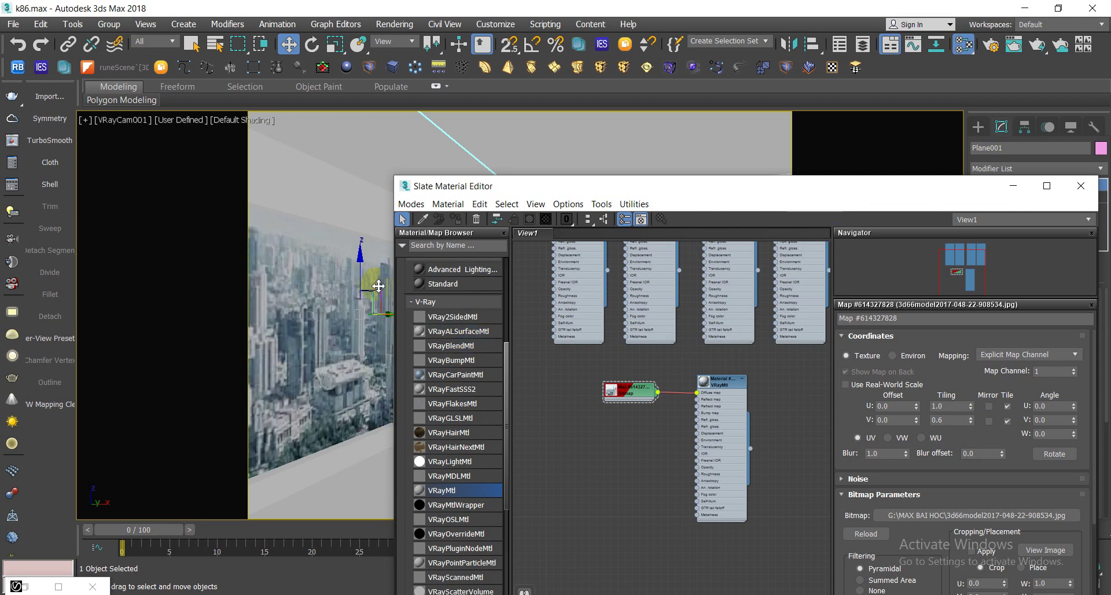
{"action": "left_click_drag", "start_coordinate": [363, 270], "coordinate": [387, 232]}
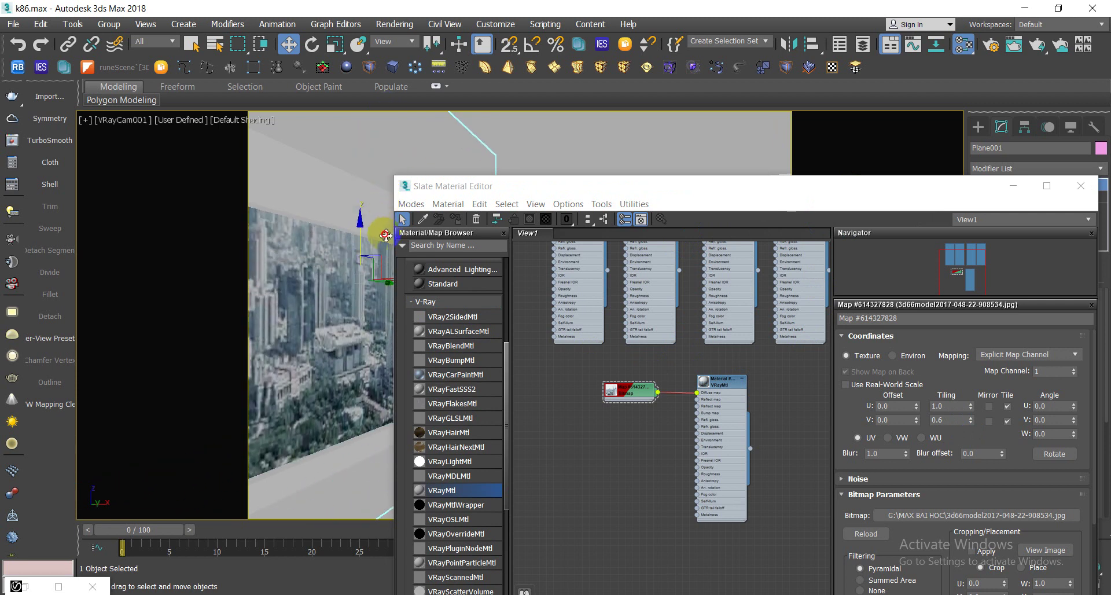
- Run an interactive V-Ray render of the camera view to check the skyline plane outside the window
{"action": "left_click", "coordinate": [1087, 192]}
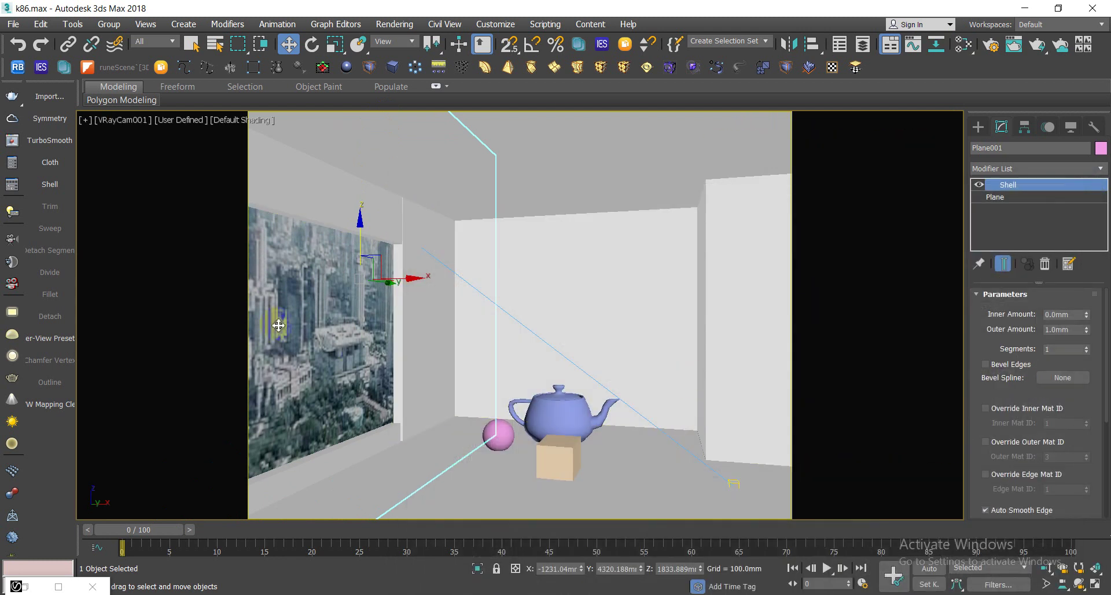
{"action": "left_click", "coordinate": [58, 586]}
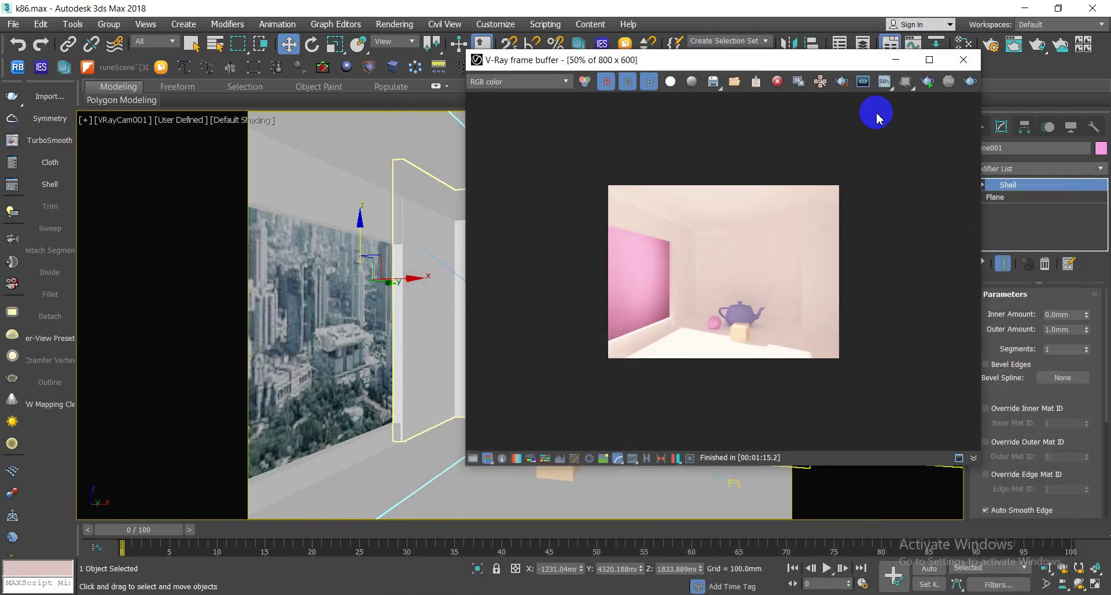
{"action": "left_click", "coordinate": [929, 82]}
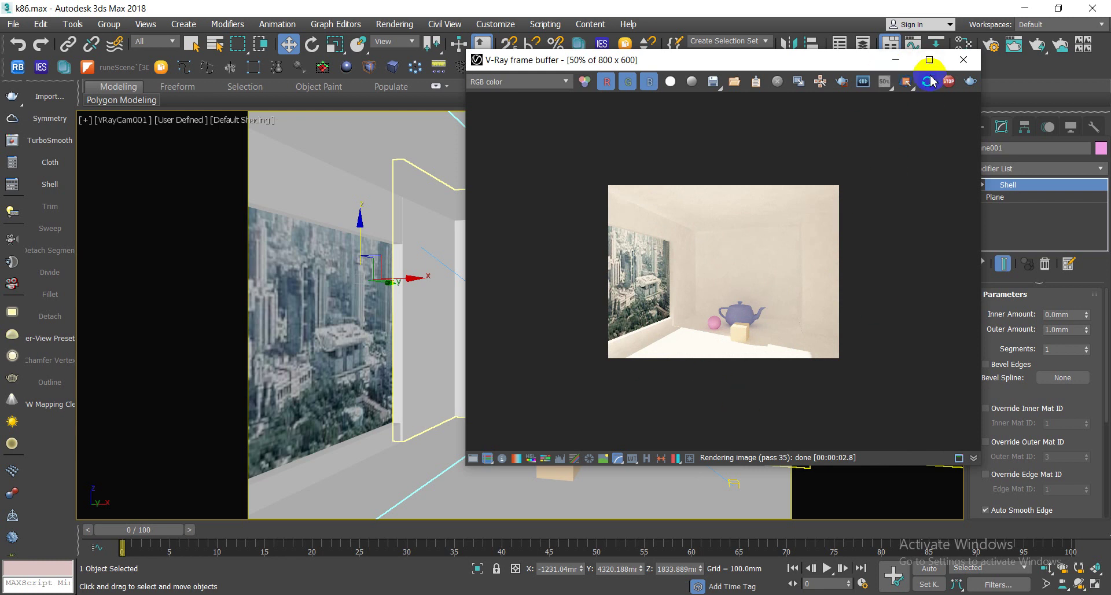
{"action": "left_click", "coordinate": [896, 59]}
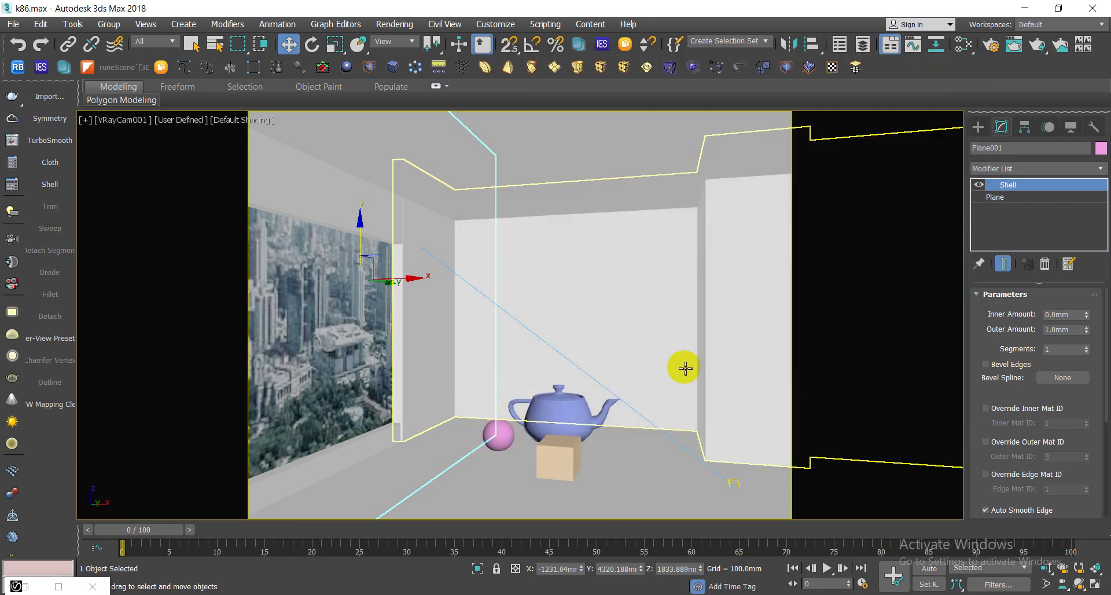
- Create a VRayLightMtl in the material view and connect the skyline bitmap to its Light color
{"action": "left_click", "coordinate": [446, 306]}
{"action": "key", "text": "m"}
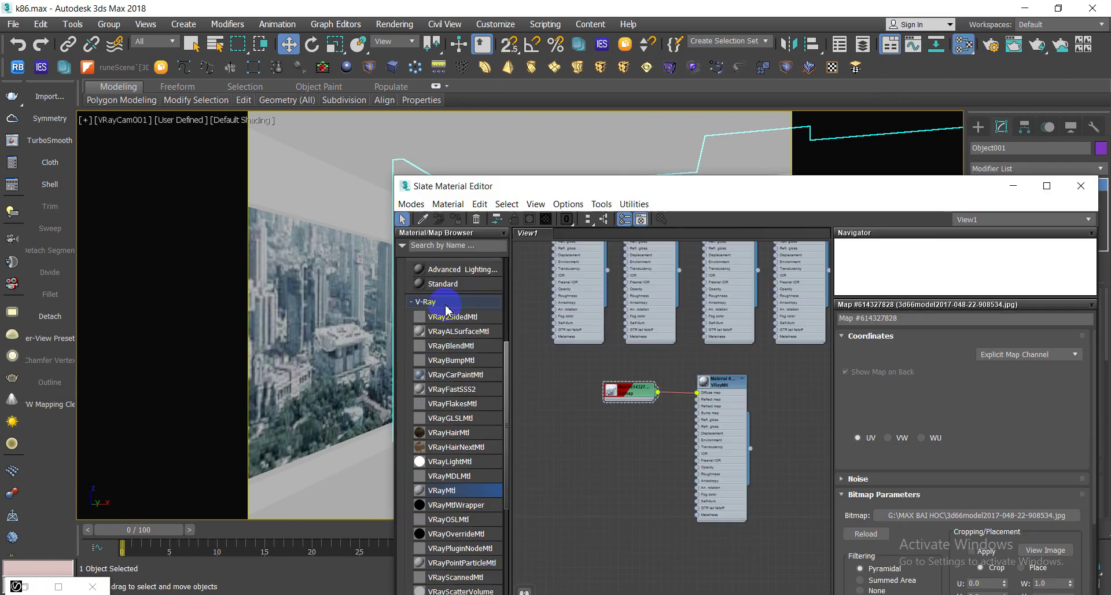
{"action": "middle_click_drag", "start_coordinate": [624, 441], "coordinate": [657, 408]}
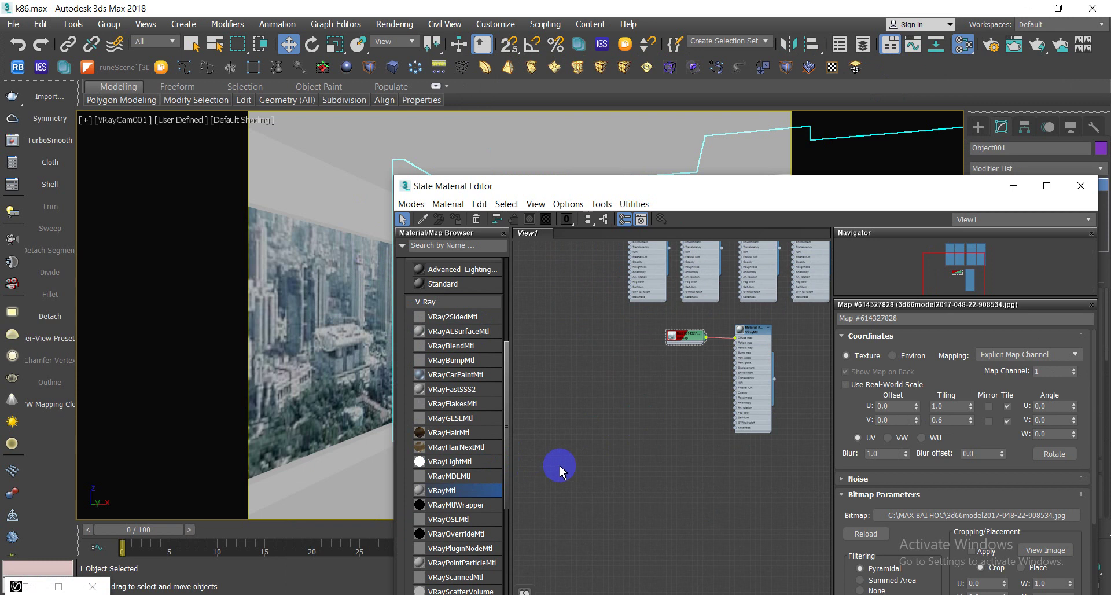
{"action": "left_click_drag", "start_coordinate": [438, 469], "coordinate": [660, 408]}
{"action": "scroll", "coordinate": [665, 408], "scroll_direction": "up", "scroll_amount": 2}
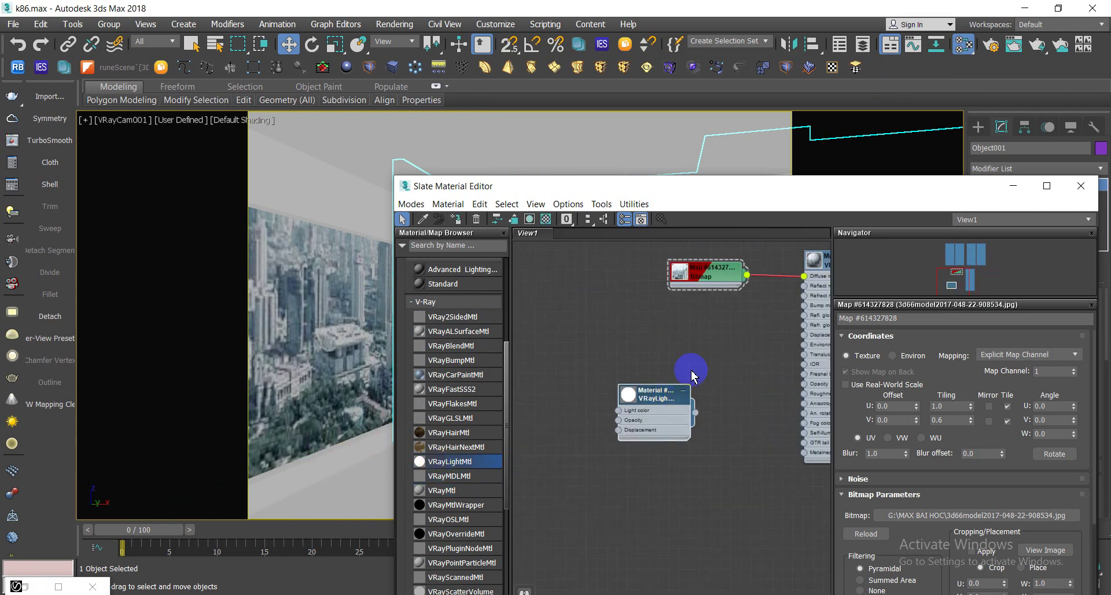
{"action": "left_click_drag", "start_coordinate": [706, 276], "coordinate": [618, 411]}
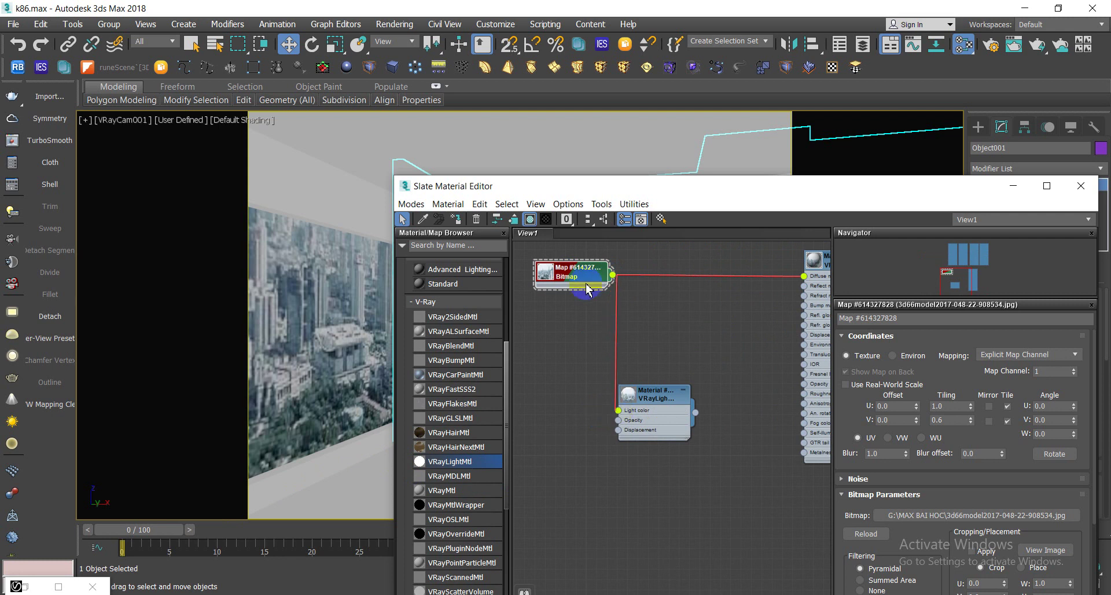
{"action": "left_click_drag", "start_coordinate": [570, 277], "coordinate": [521, 310]}
{"action": "scroll", "coordinate": [704, 367], "scroll_direction": "down", "scroll_amount": 1}
- Apply the new VRayLightMtl to Plane001
{"action": "left_click", "coordinate": [670, 375]}
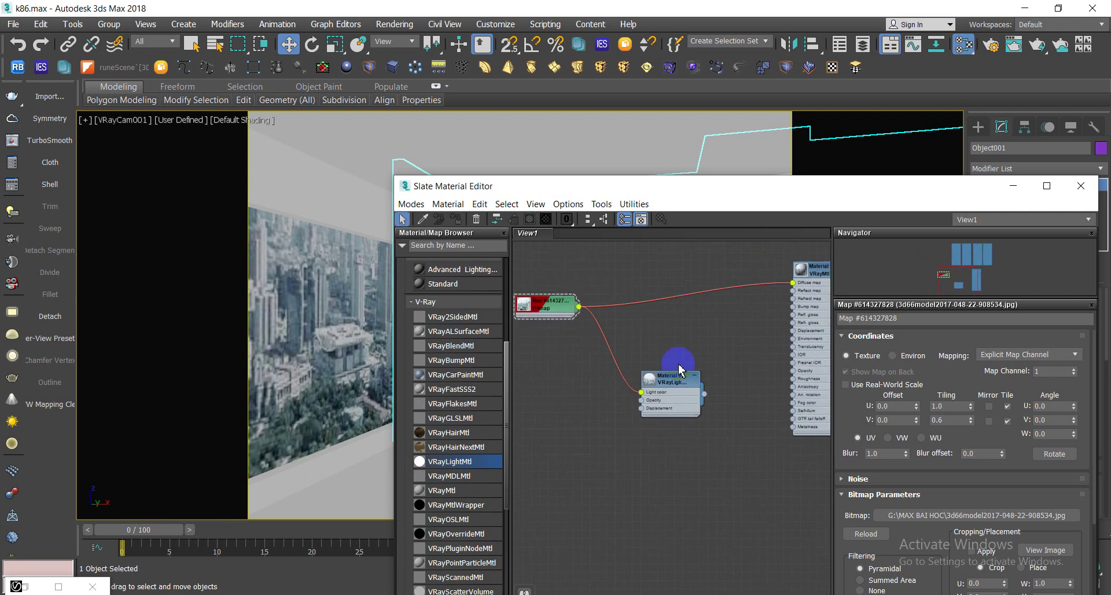
{"action": "left_click", "coordinate": [359, 278]}
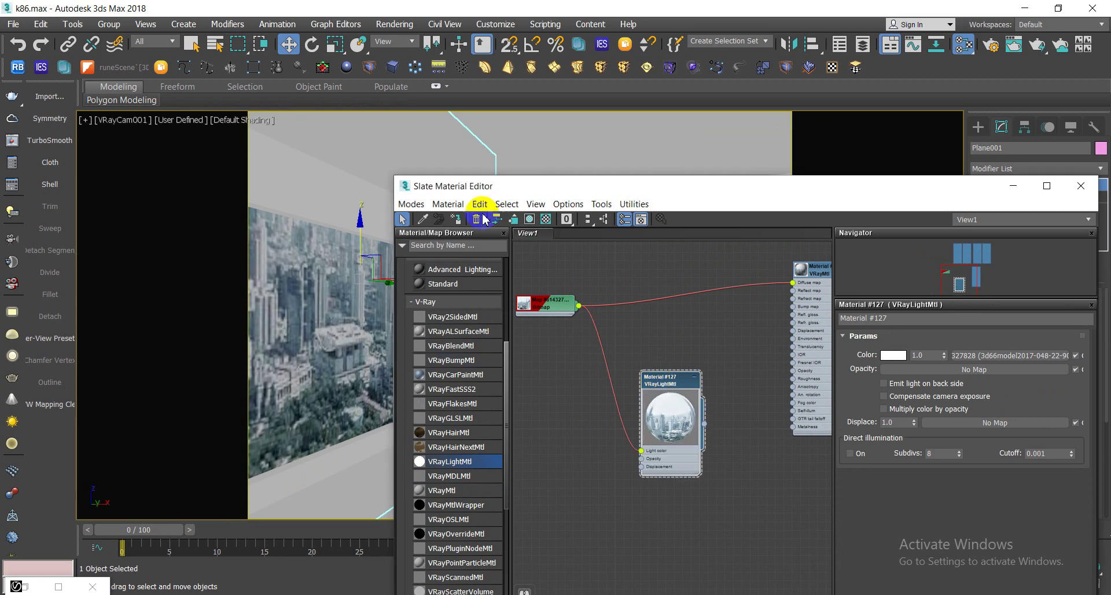
{"action": "left_click", "coordinate": [447, 204]}
{"action": "left_click", "coordinate": [463, 234]}
{"action": "left_click", "coordinate": [599, 510]}
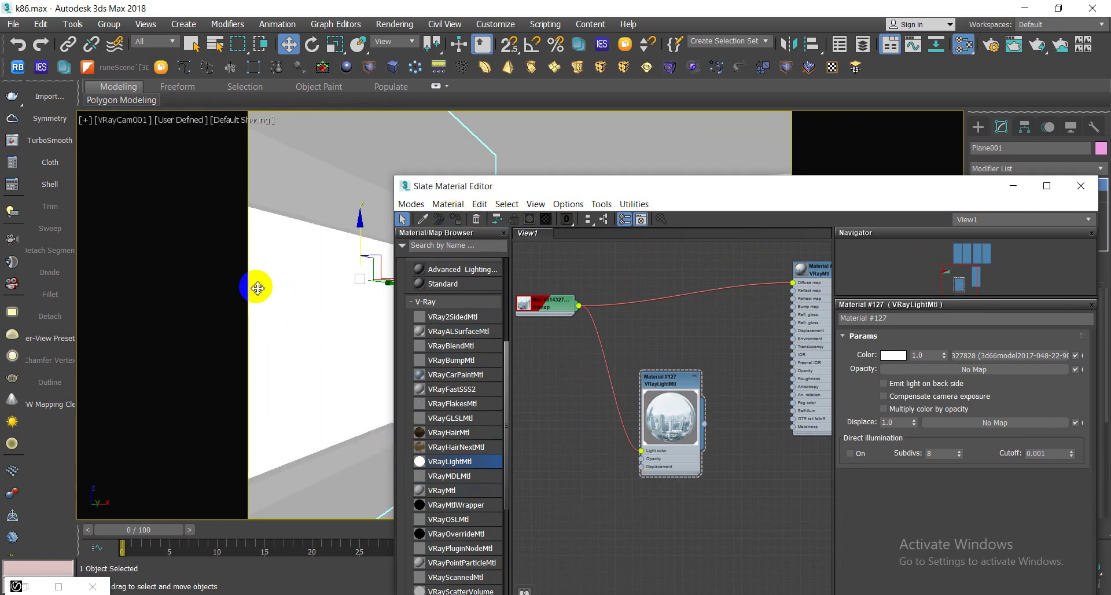
- Set the VRayLightMtl's color to black (RGB 0, 0, 0)
{"action": "left_click", "coordinate": [891, 355]}
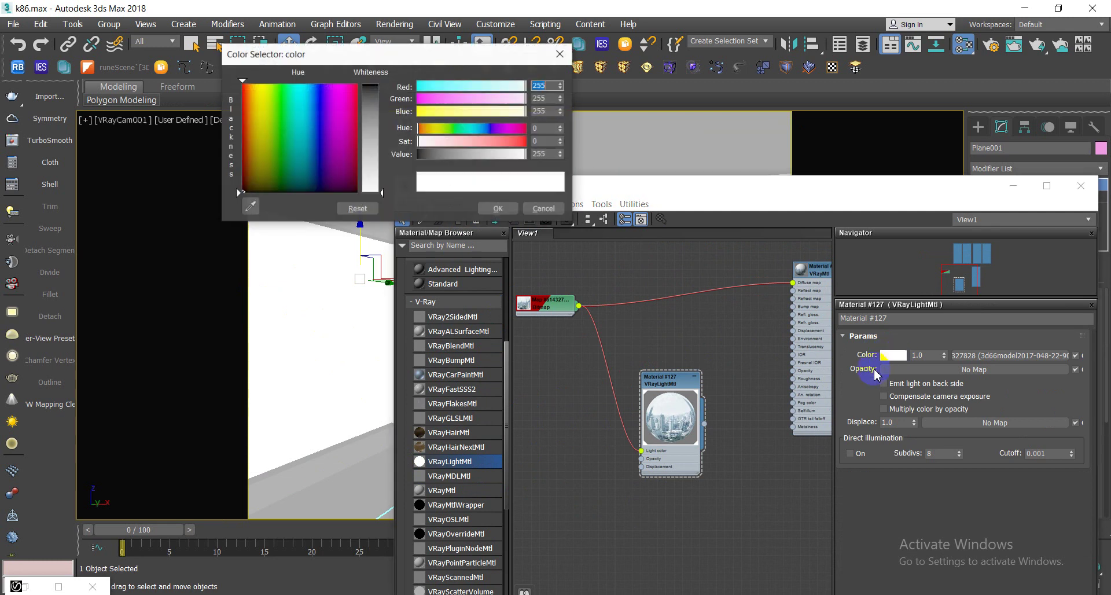
{"action": "left_click_drag", "start_coordinate": [397, 149], "coordinate": [379, 194]}
{"action": "left_click_drag", "start_coordinate": [362, 102], "coordinate": [364, 84]}
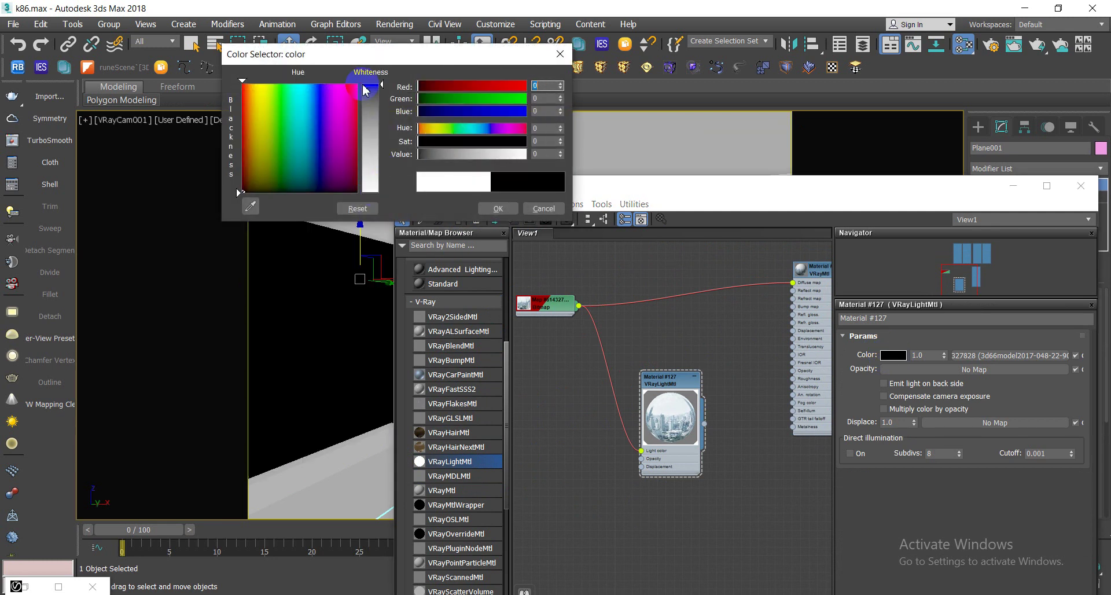
{"action": "left_click_drag", "start_coordinate": [543, 311], "coordinate": [549, 338]}
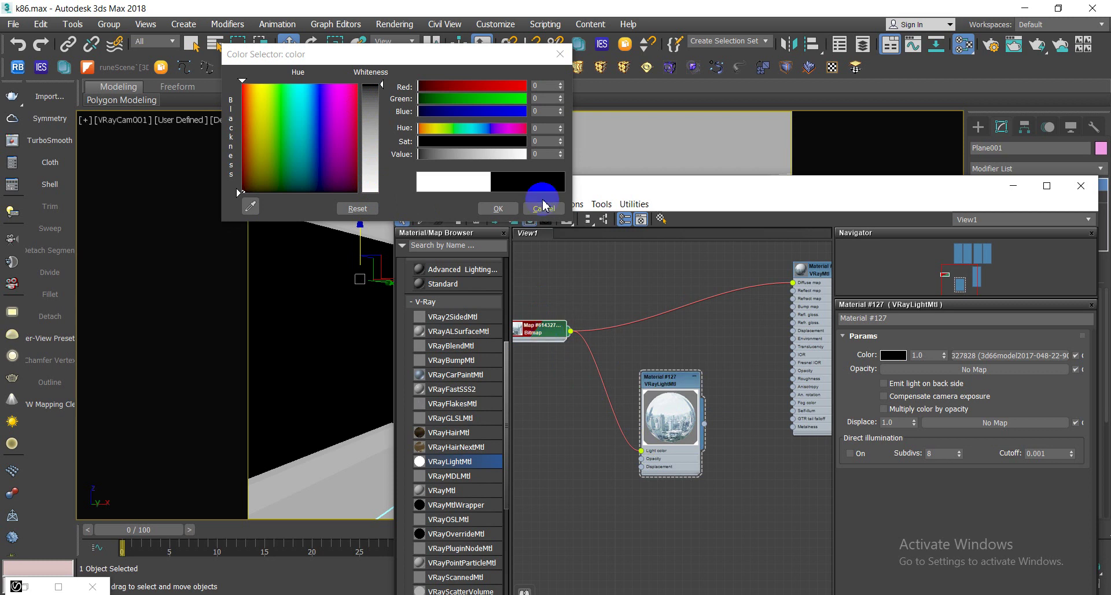
{"action": "left_click", "coordinate": [499, 208]}
- Hide the skyline bitmap's viewport display on the earlier VRayMtl and disconnect the bitmap from the VRayLightMtl's Light color
{"action": "left_click", "coordinate": [530, 220]}
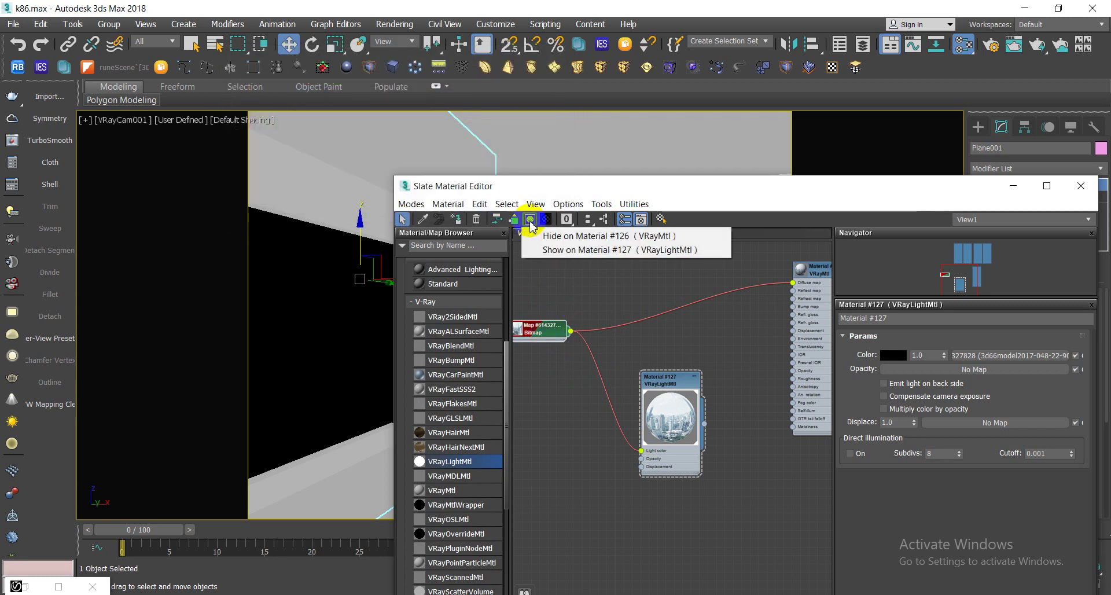
{"action": "left_click", "coordinate": [555, 236]}
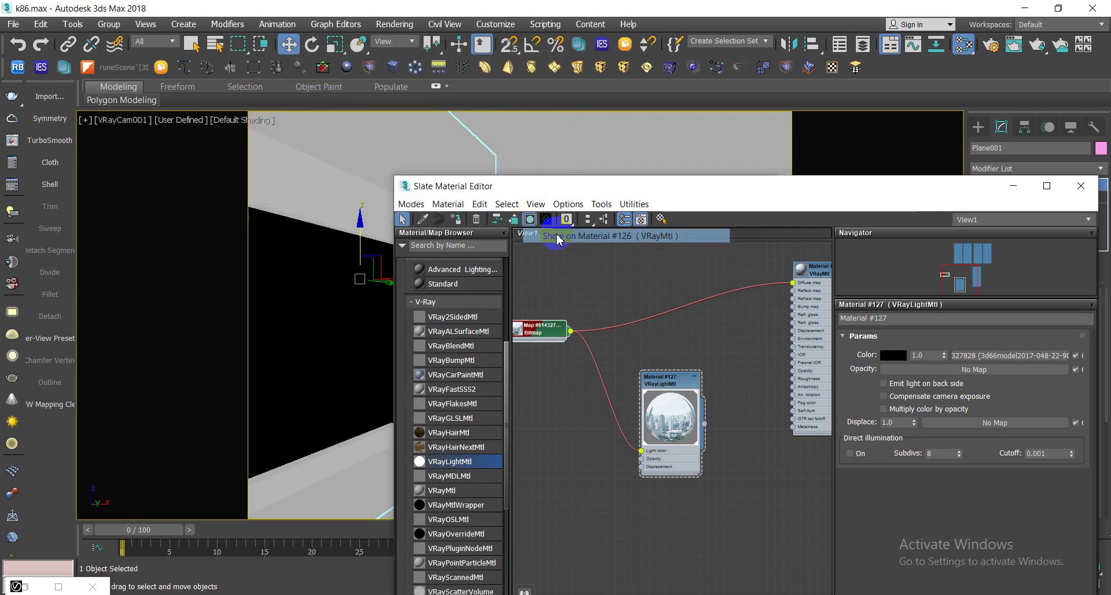
{"action": "left_click_drag", "start_coordinate": [683, 394], "coordinate": [736, 363]}
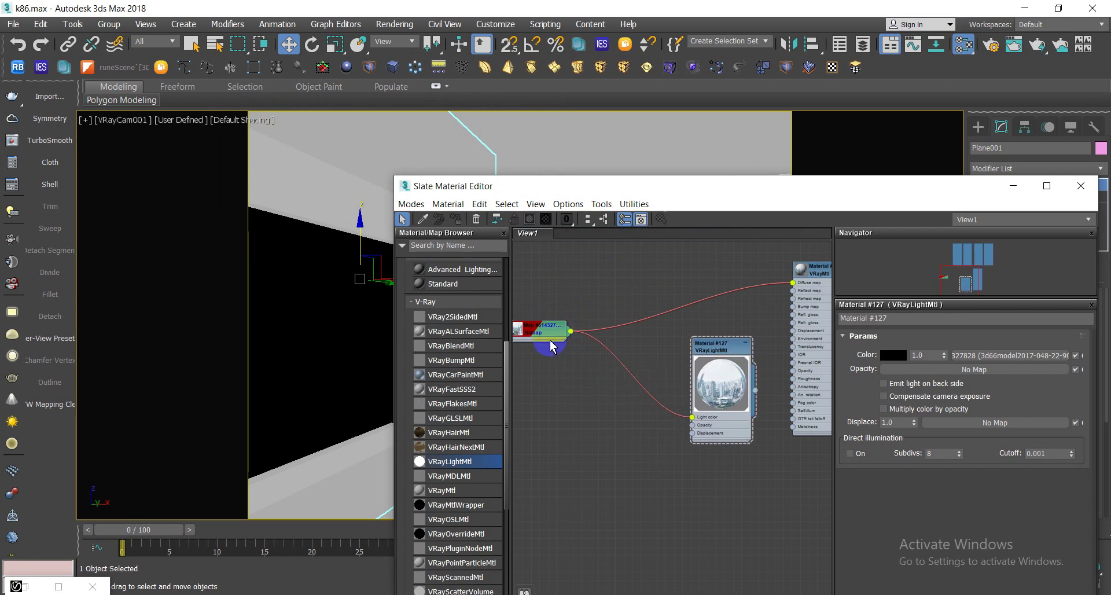
{"action": "left_click_drag", "start_coordinate": [552, 335], "coordinate": [569, 306]}
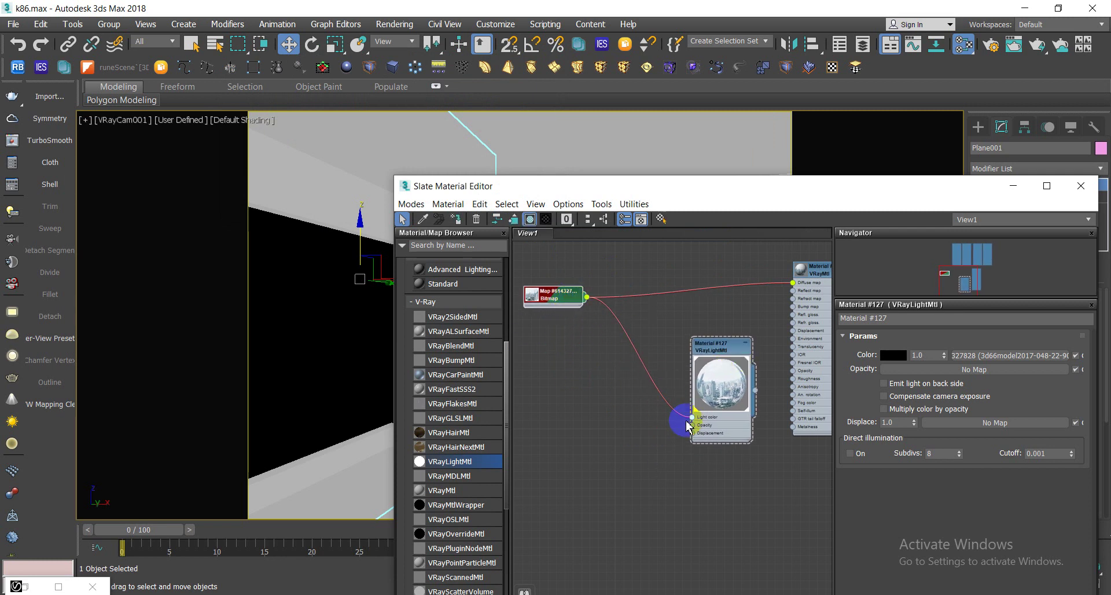
{"action": "left_click_drag", "start_coordinate": [694, 425], "coordinate": [554, 309]}
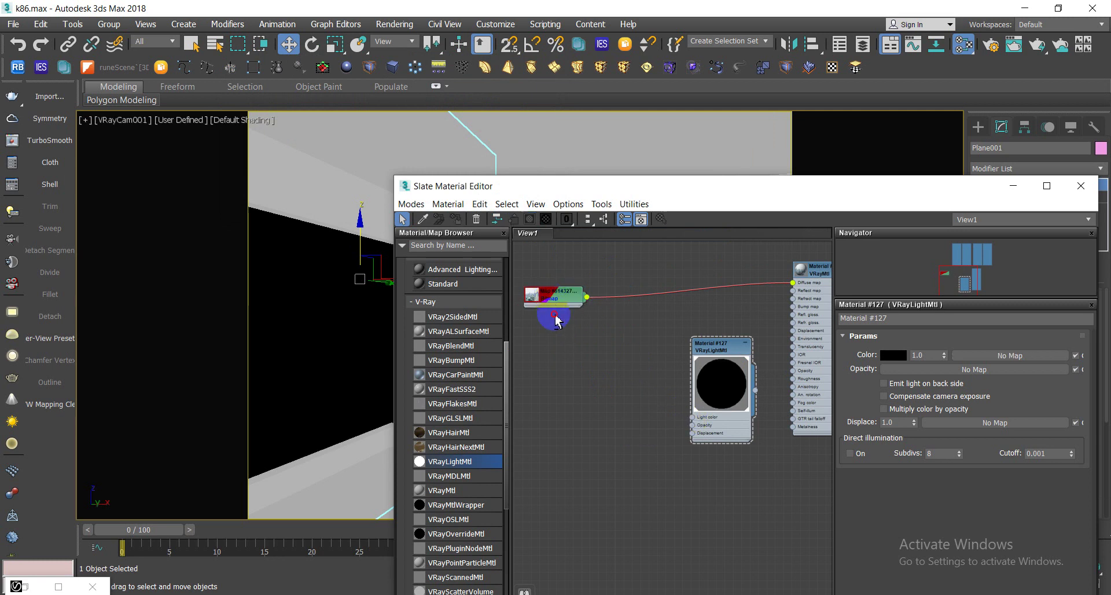
- Duplicate the skyline bitmap, connect the copy to the VRayLightMtl's Light color, and display it in the shaded camera view
{"action": "left_click", "coordinate": [560, 348]}
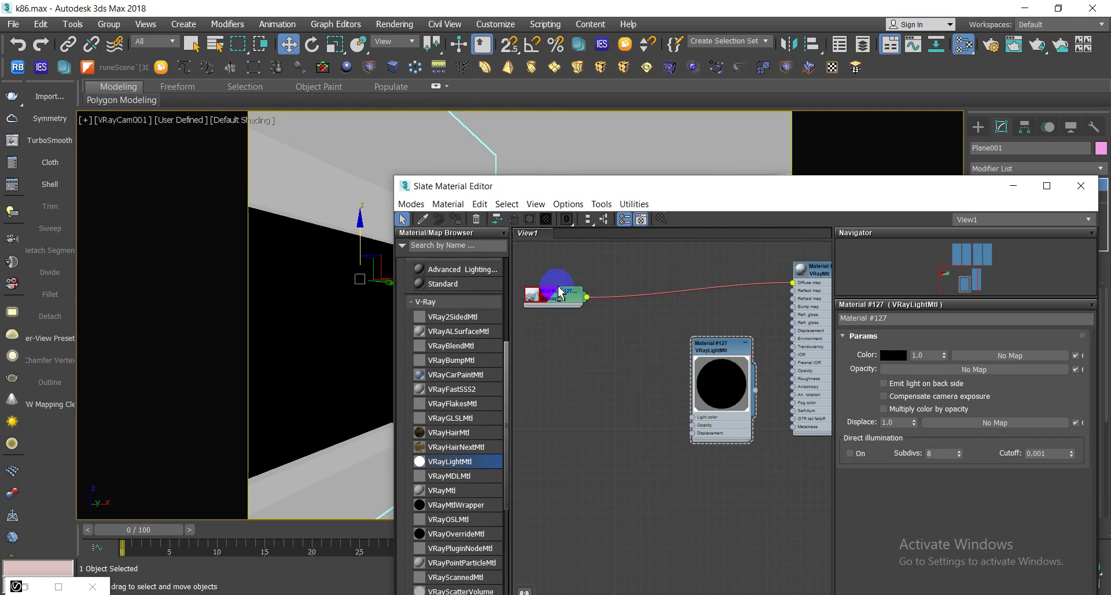
{"action": "left_click_drag", "start_coordinate": [553, 297], "coordinate": [693, 416], "text": "shift"}
{"action": "left_click", "coordinate": [600, 362]}
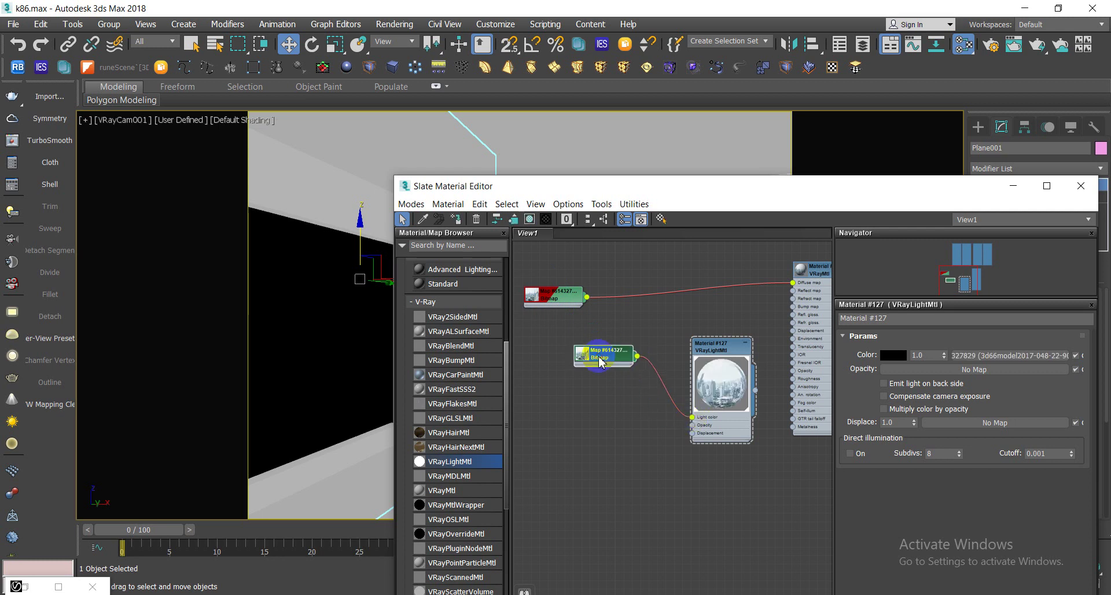
{"action": "left_click", "coordinate": [529, 219]}
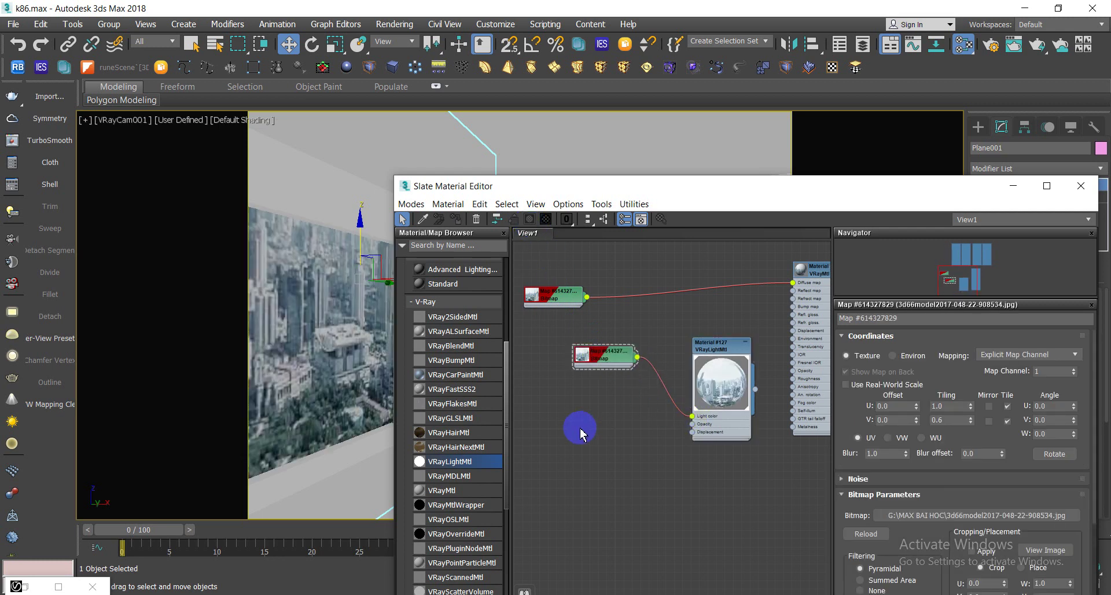
- Bring the running render into view beside the material editor and set the VRayLightMtl's color multiplier to 5
{"action": "left_click", "coordinate": [17, 148]}
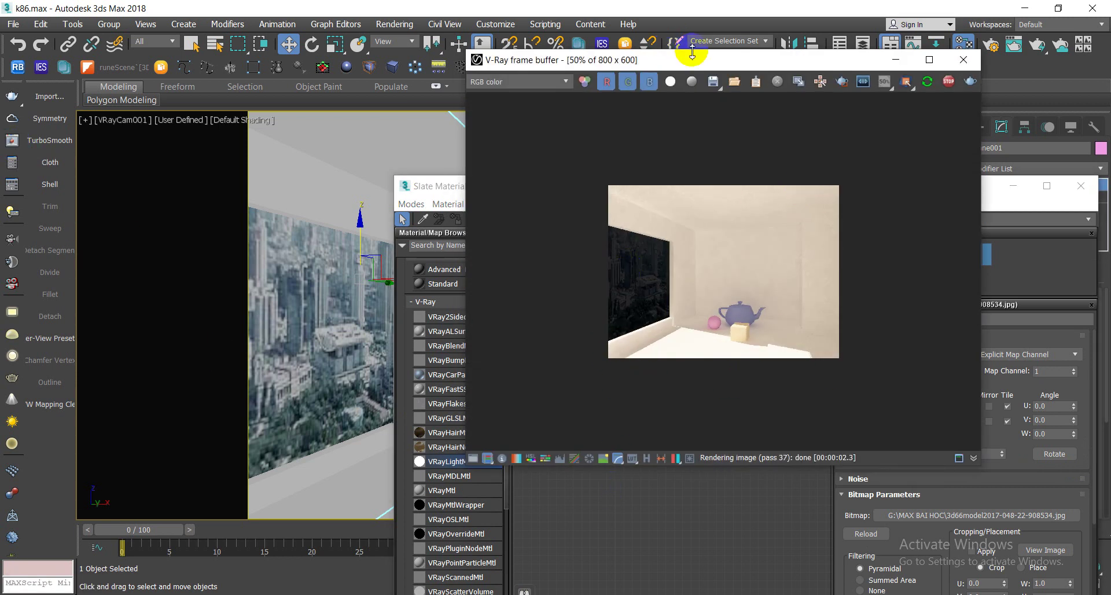
{"action": "left_click_drag", "start_coordinate": [692, 52], "coordinate": [507, 27]}
{"action": "left_click", "coordinate": [851, 200]}
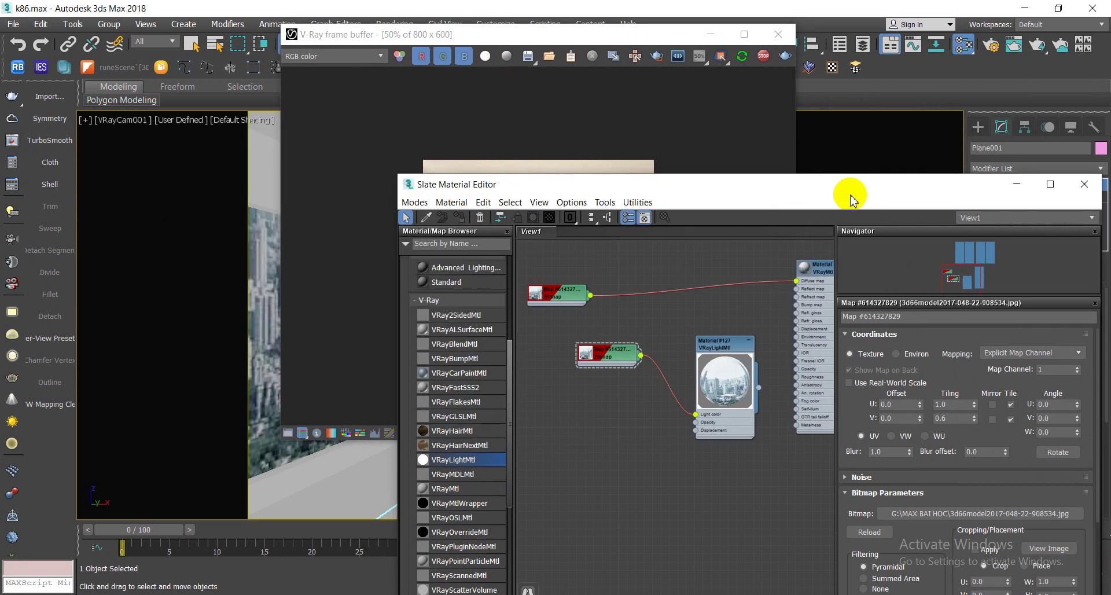
{"action": "double_click", "coordinate": [714, 348]}
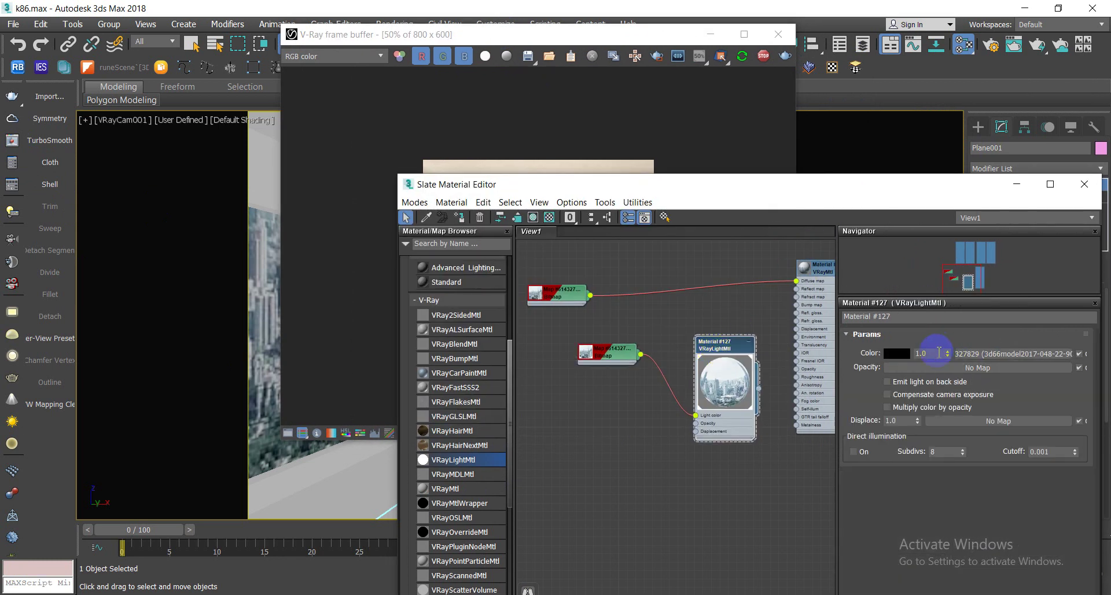
{"action": "key", "text": "Return"}
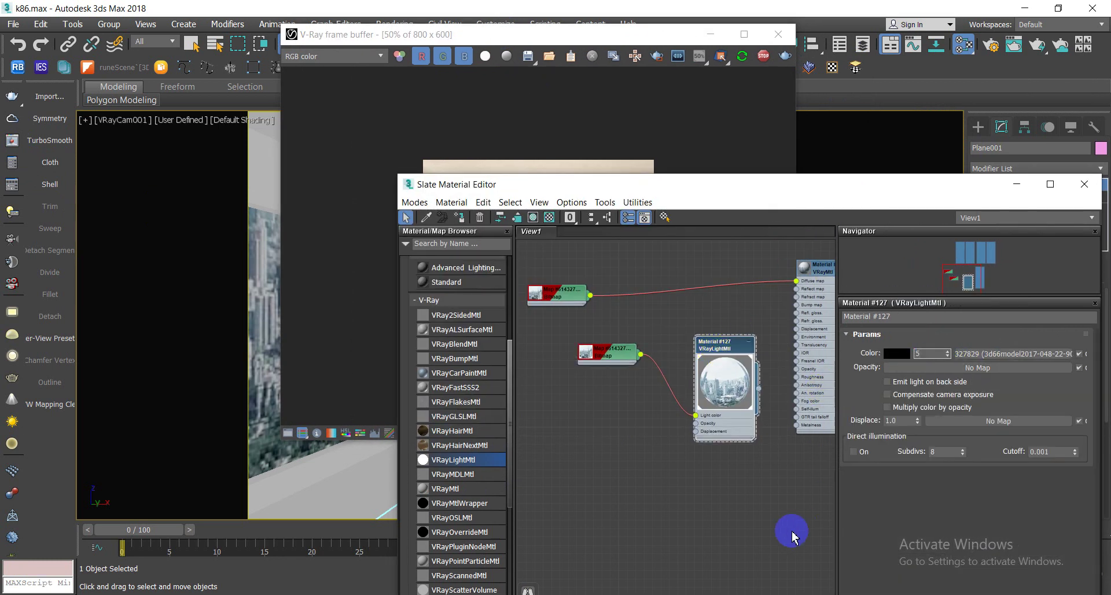
{"action": "left_click", "coordinate": [785, 56]}
{"action": "left_click_drag", "start_coordinate": [509, 35], "coordinate": [319, 38]}
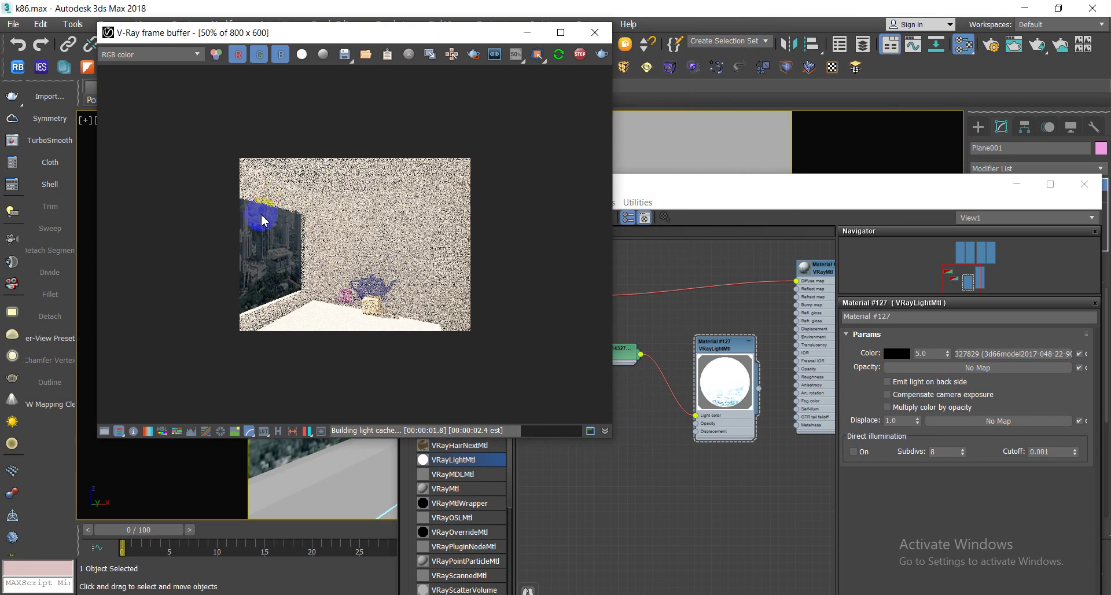
- Try the VRayLightMtl's color multiplier at 10, 30 and 50, and set it to 60
{"action": "left_click", "coordinate": [890, 357]}
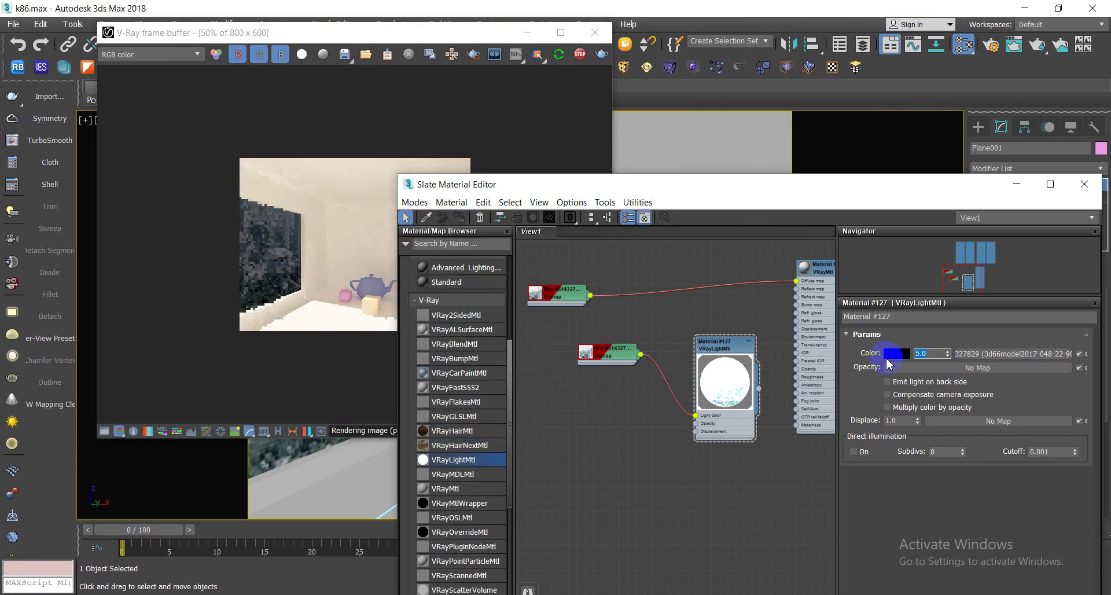
{"action": "type", "text": "10"}
{"action": "key", "text": "Return"}
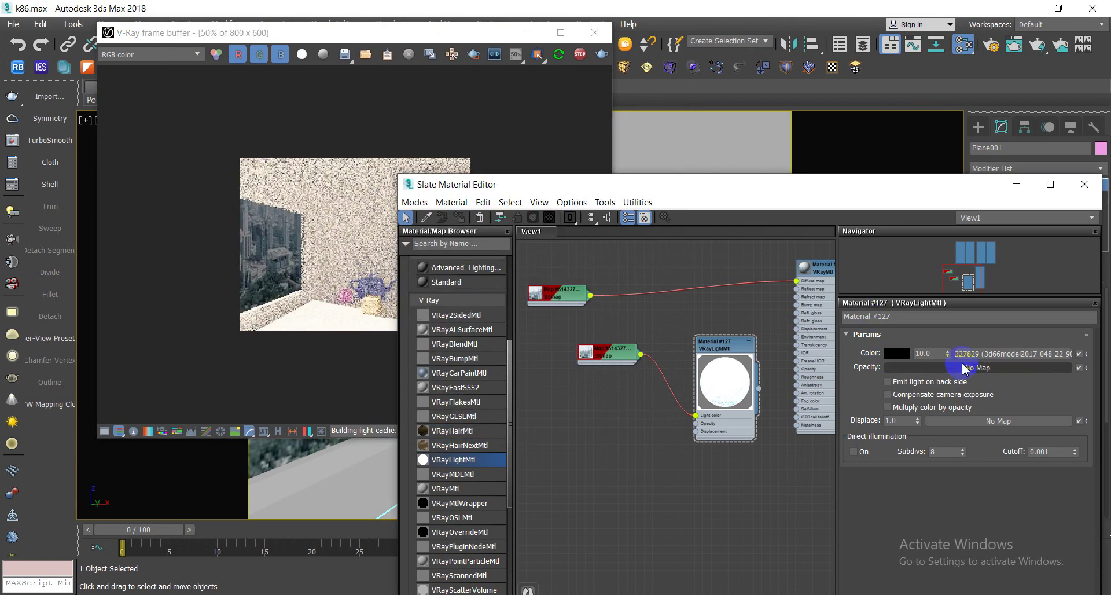
{"action": "type", "text": "30"}
{"action": "key", "text": "Return"}
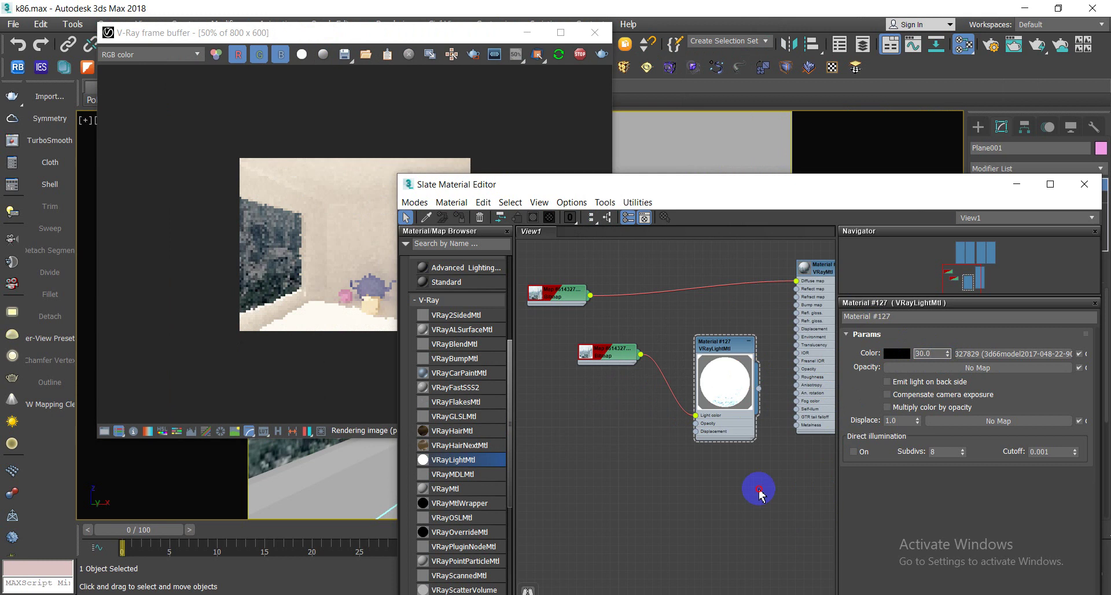
{"action": "left_click", "coordinate": [928, 354]}
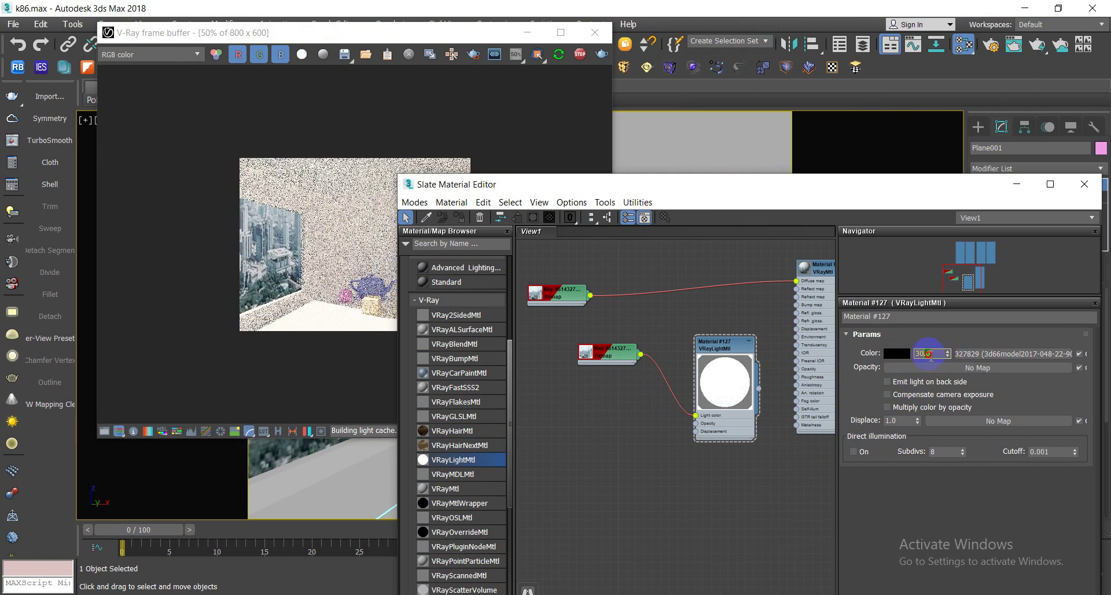
{"action": "type", "text": "50"}
{"action": "key", "text": "Return"}
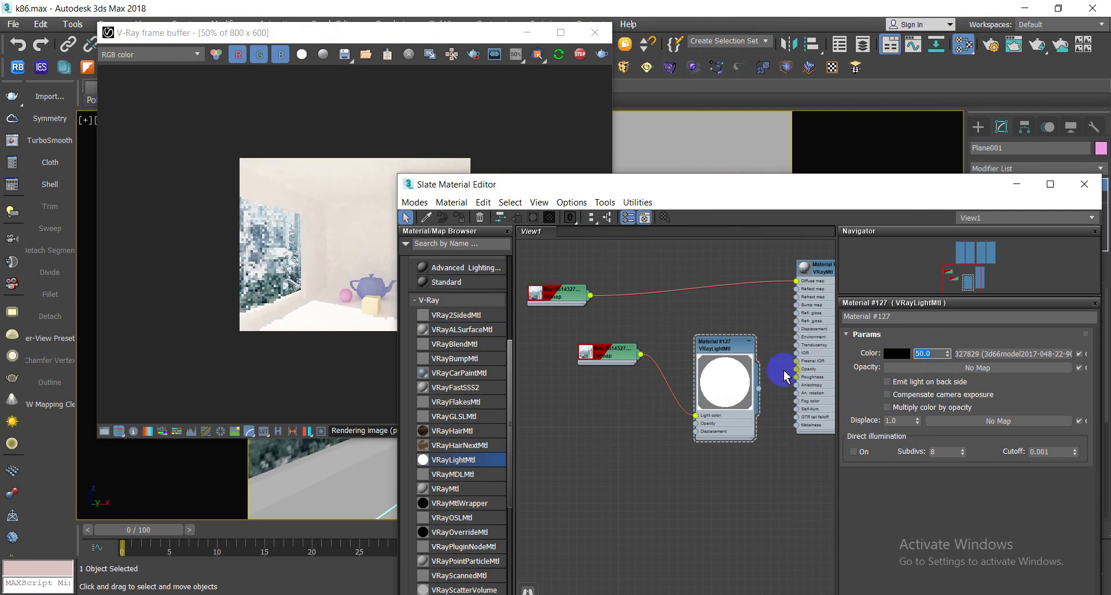
{"action": "type", "text": "60"}
{"action": "key", "text": "Return"}
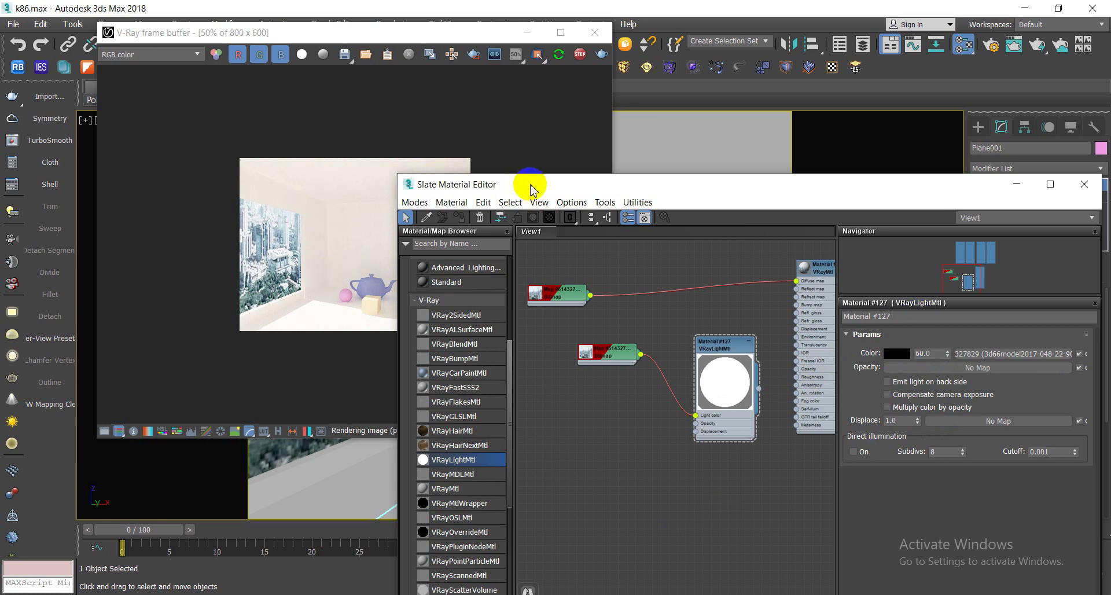
- Set the Diffuse color of the first VRayMtl (Material #123) to RGB 205, 205, 205 and uncover the render preview
{"action": "left_click_drag", "start_coordinate": [532, 191], "coordinate": [484, 183]}
{"action": "scroll", "coordinate": [596, 385], "scroll_direction": "down", "scroll_amount": 3}
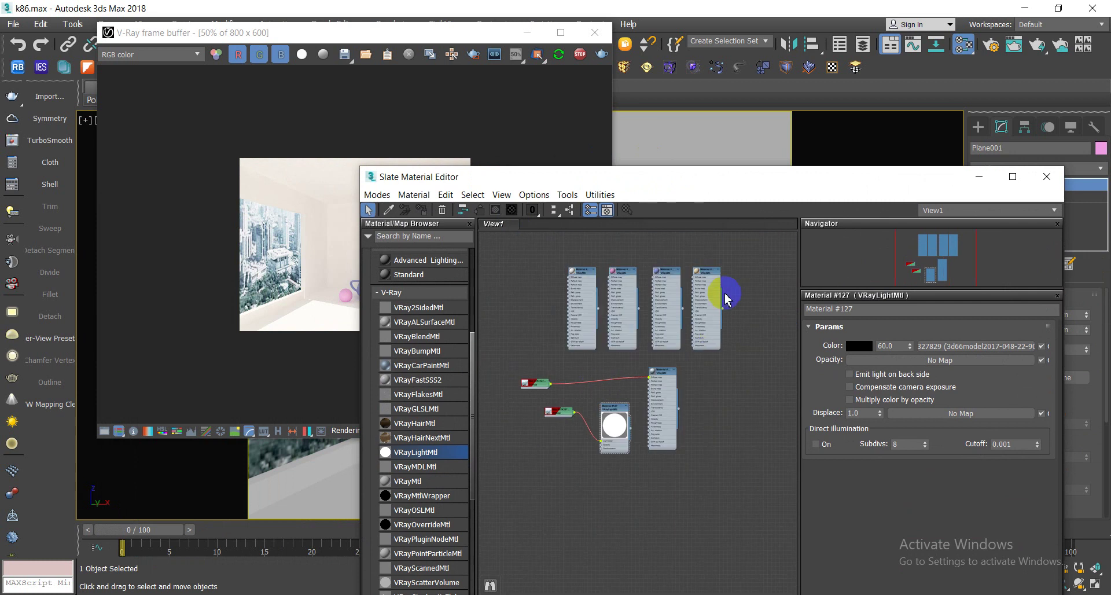
{"action": "double_click", "coordinate": [579, 269]}
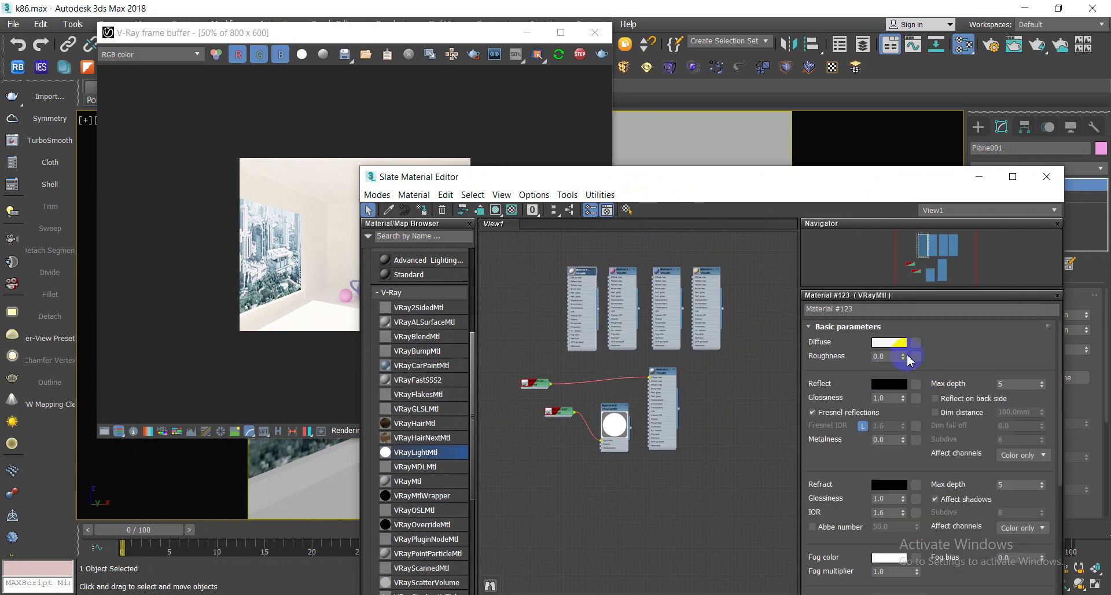
{"action": "left_click", "coordinate": [915, 344]}
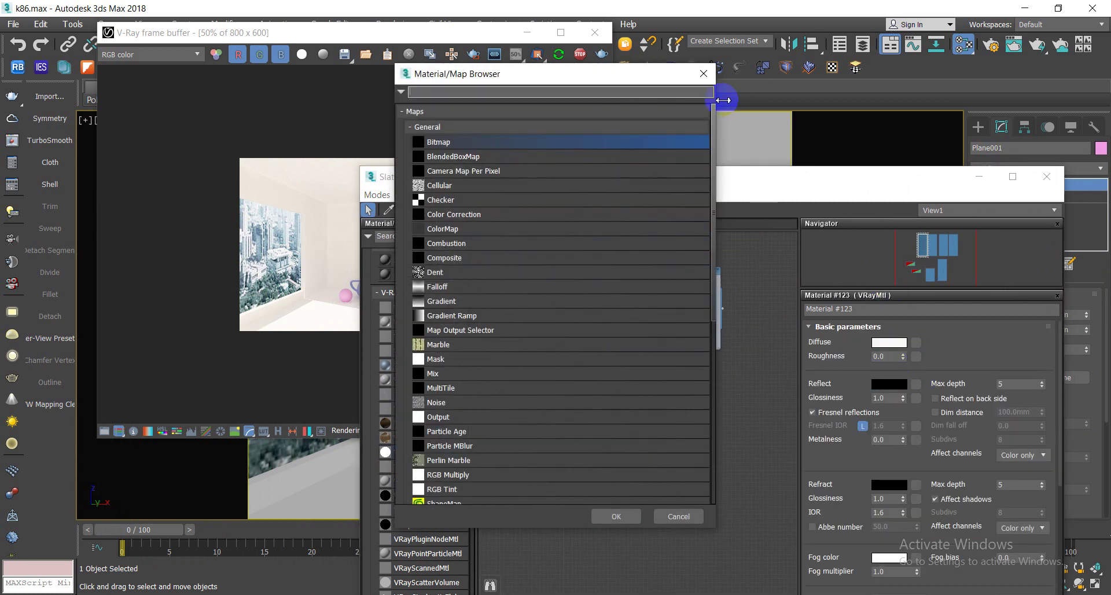
{"action": "left_click", "coordinate": [715, 88]}
{"action": "left_click", "coordinate": [894, 342]}
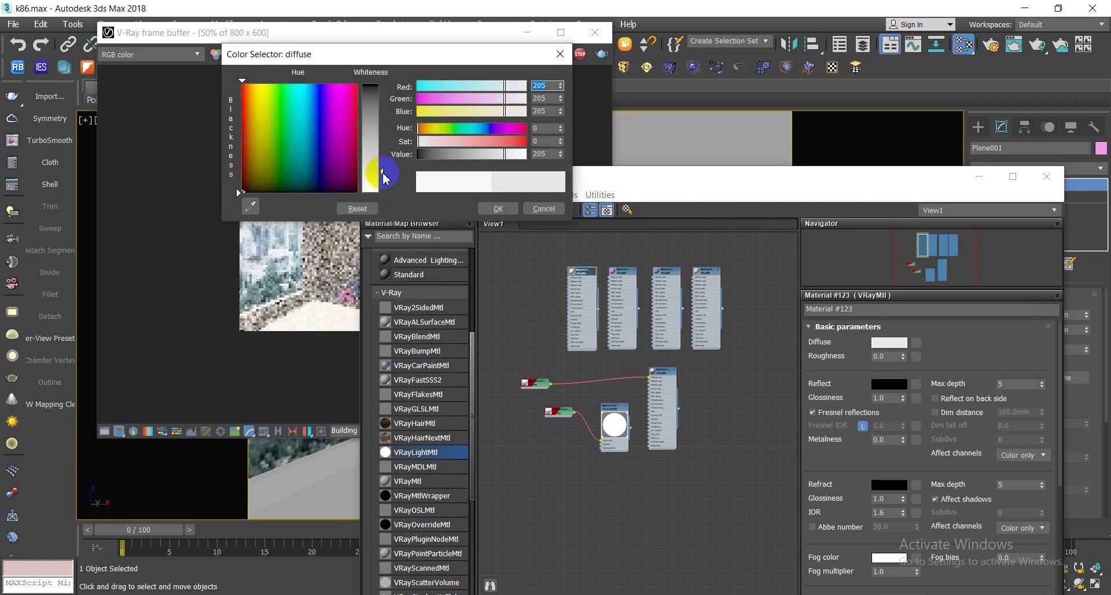
{"action": "left_click", "coordinate": [497, 208]}
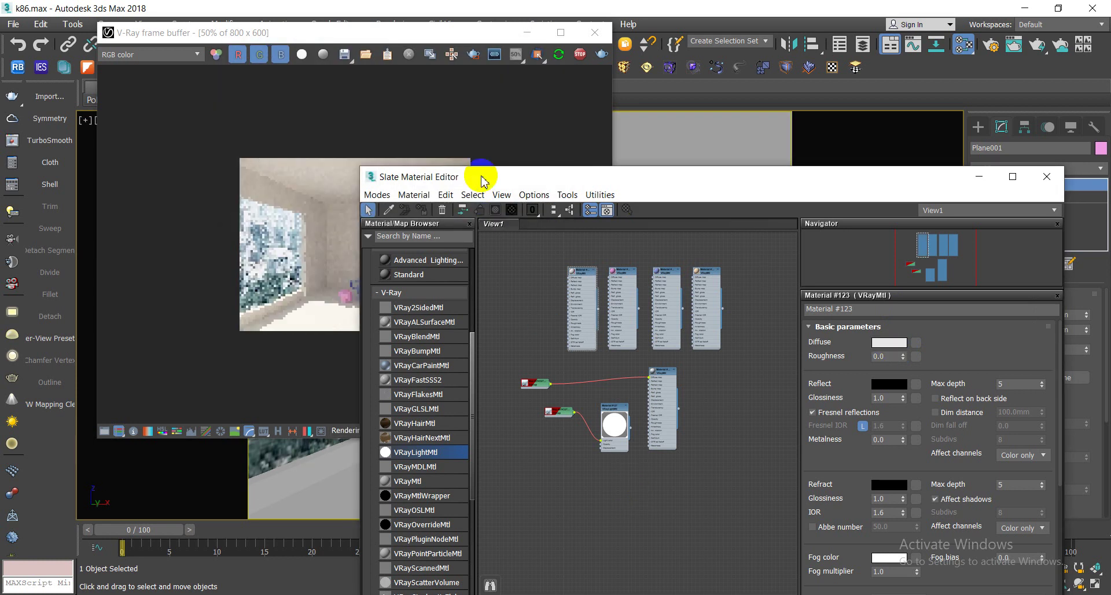
{"action": "left_click_drag", "start_coordinate": [480, 177], "coordinate": [683, 174]}
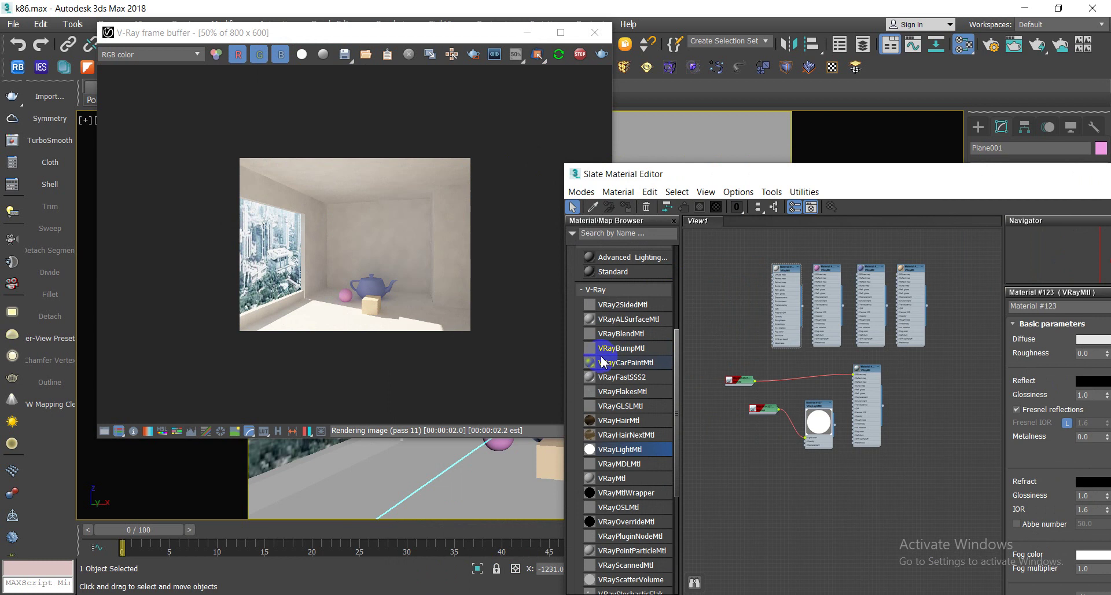
- Set VRaySun001's intensity multiplier to 1.5 in the V-Ray Light Lister
{"action": "left_click", "coordinate": [9, 219]}
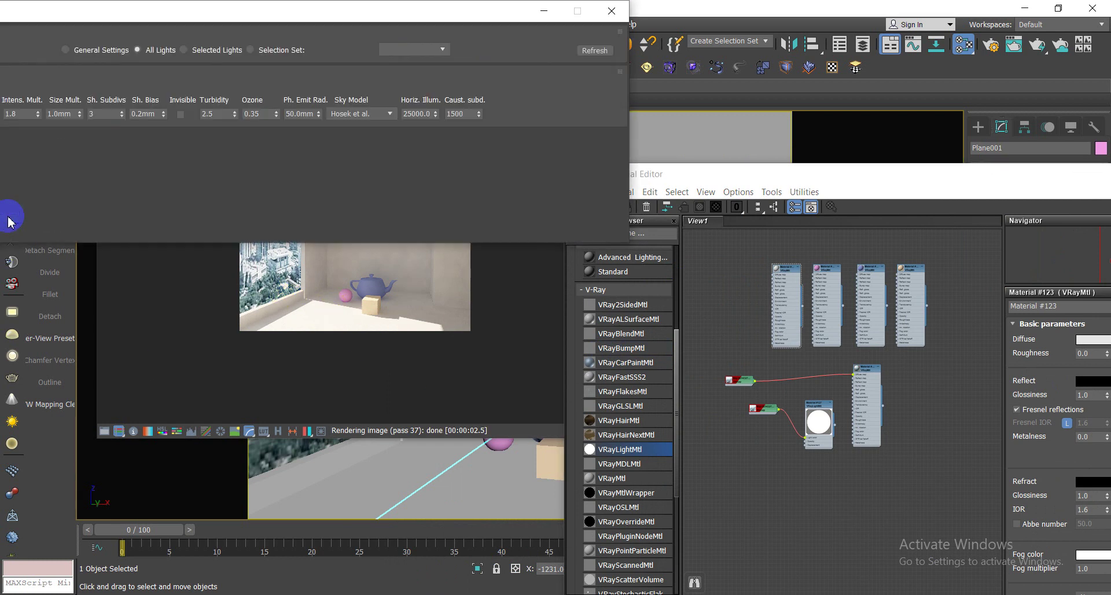
{"action": "left_click_drag", "start_coordinate": [194, 12], "coordinate": [379, 28]}
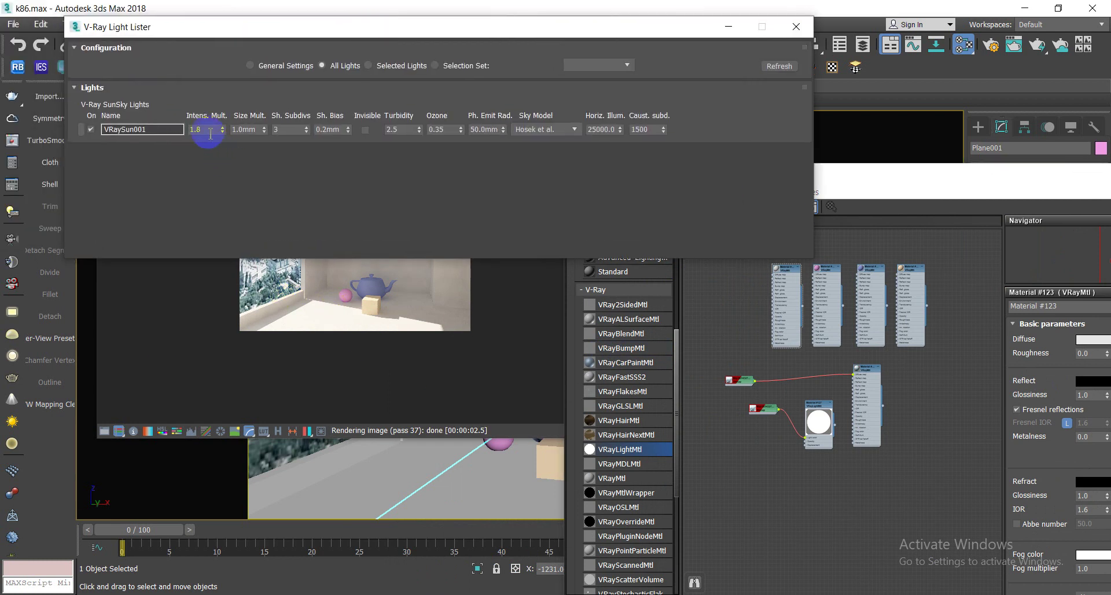
{"action": "left_click", "coordinate": [261, 310]}
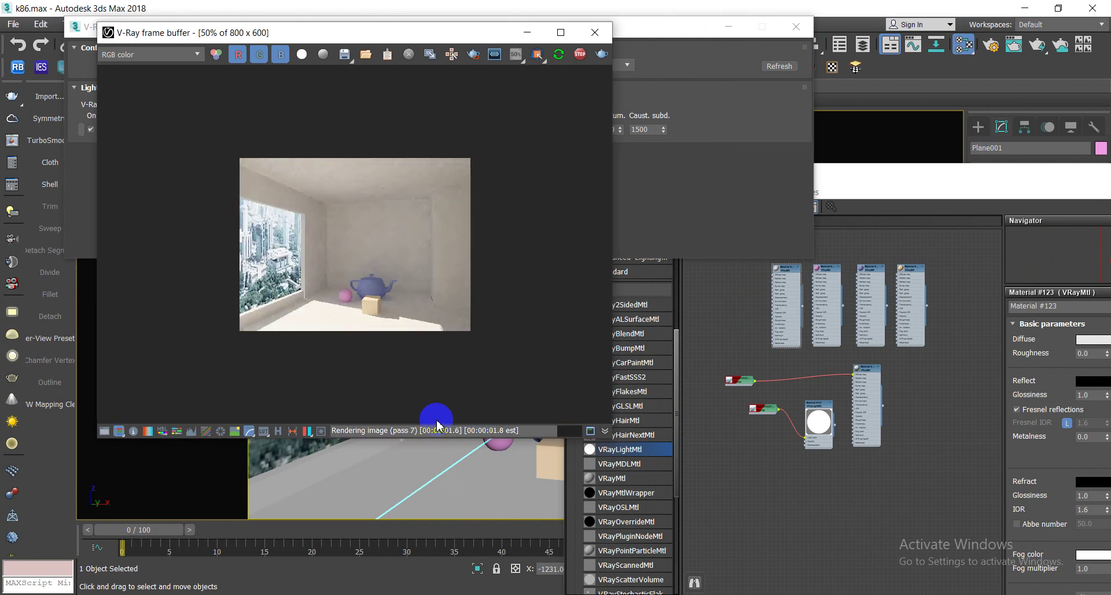
- Show the render at 100% in an enlarged frame buffer and save it to the render history
{"action": "double_click", "coordinate": [392, 79]}
{"action": "left_click_drag", "start_coordinate": [361, 33], "coordinate": [630, 27]}
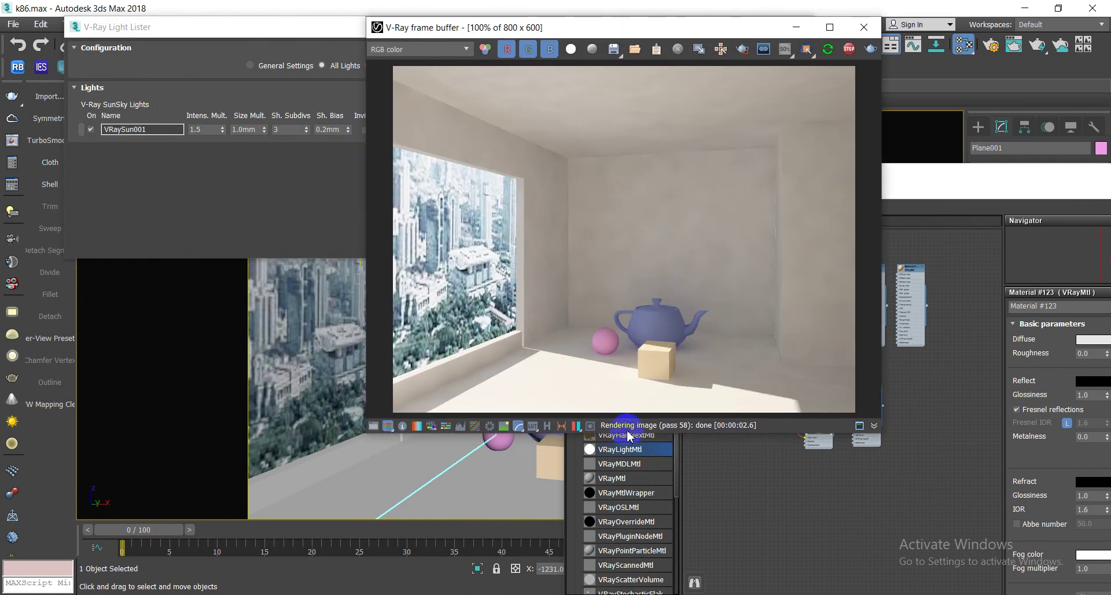
{"action": "left_click_drag", "start_coordinate": [607, 437], "coordinate": [566, 575]}
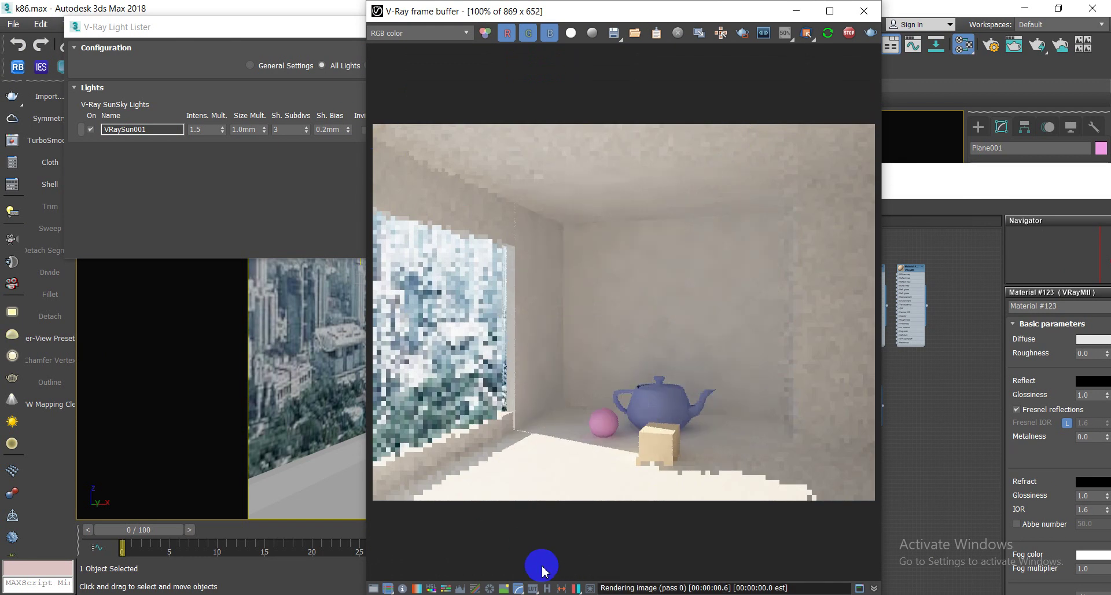
{"action": "left_click", "coordinate": [547, 588]}
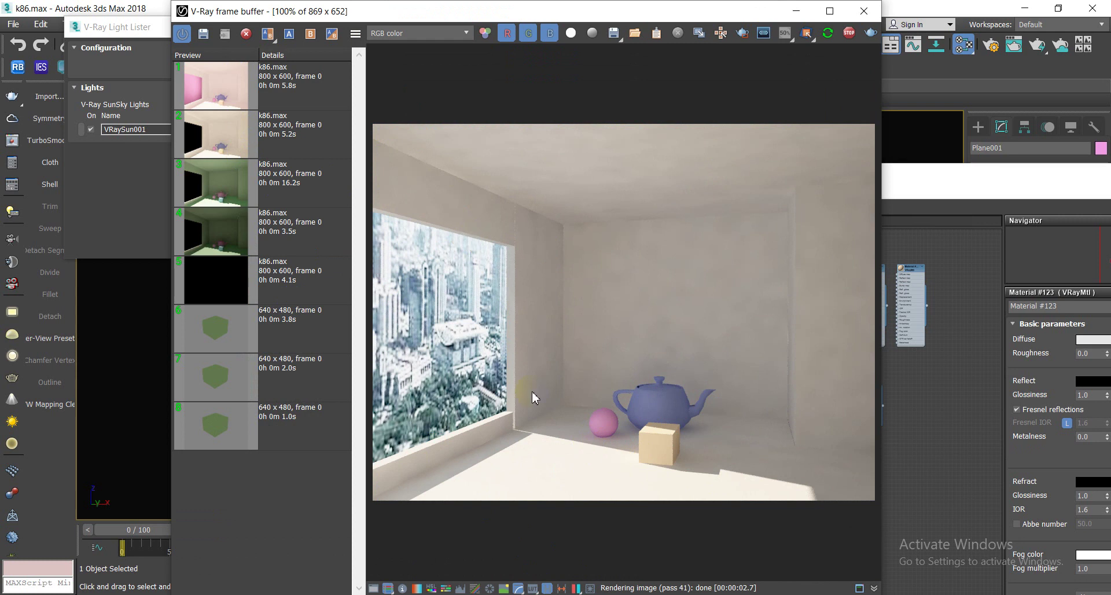
{"action": "left_click", "coordinate": [302, 152]}
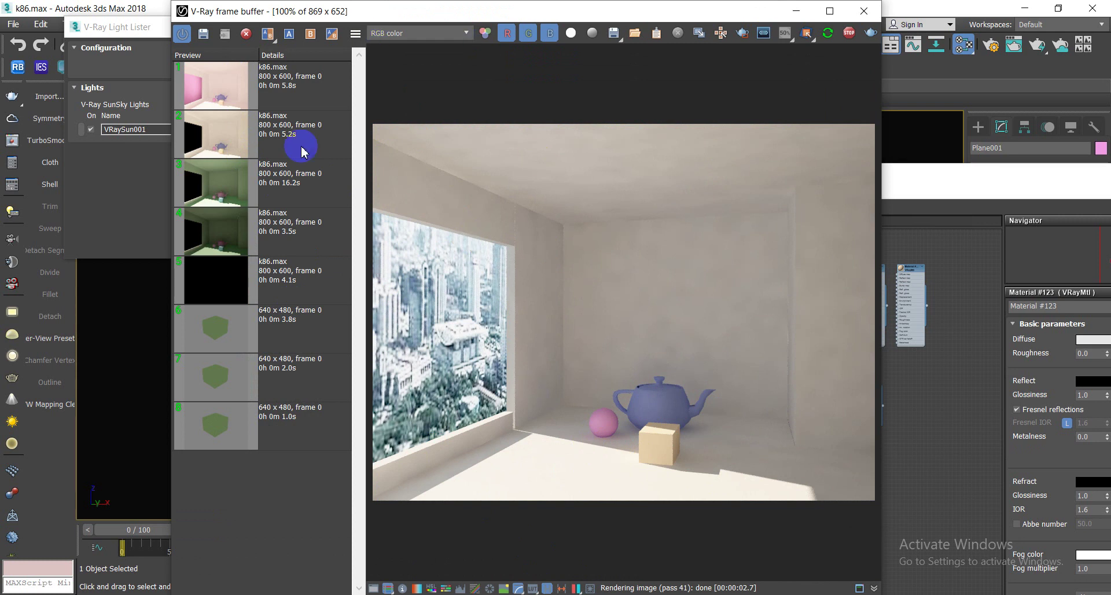
{"action": "left_click", "coordinate": [612, 34]}
{"action": "left_click", "coordinate": [239, 123]}
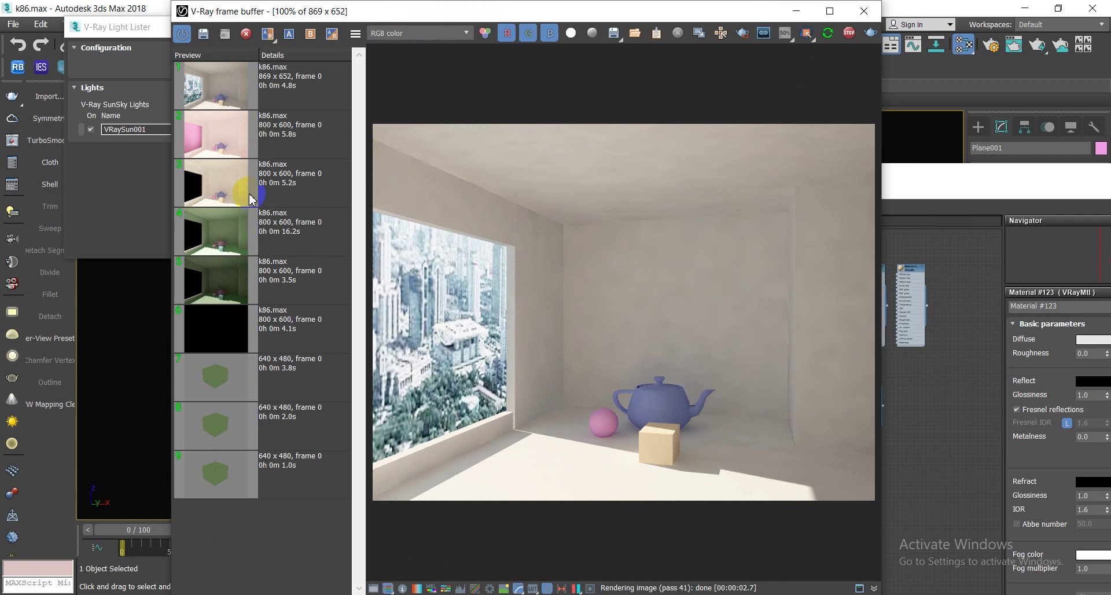
- Stop the interactive render and minimize the frame buffer, Light Lister and material editor to reveal the camera view
{"action": "left_click_drag", "start_coordinate": [139, 27], "coordinate": [131, 57]}
{"action": "left_click", "coordinate": [199, 166]}
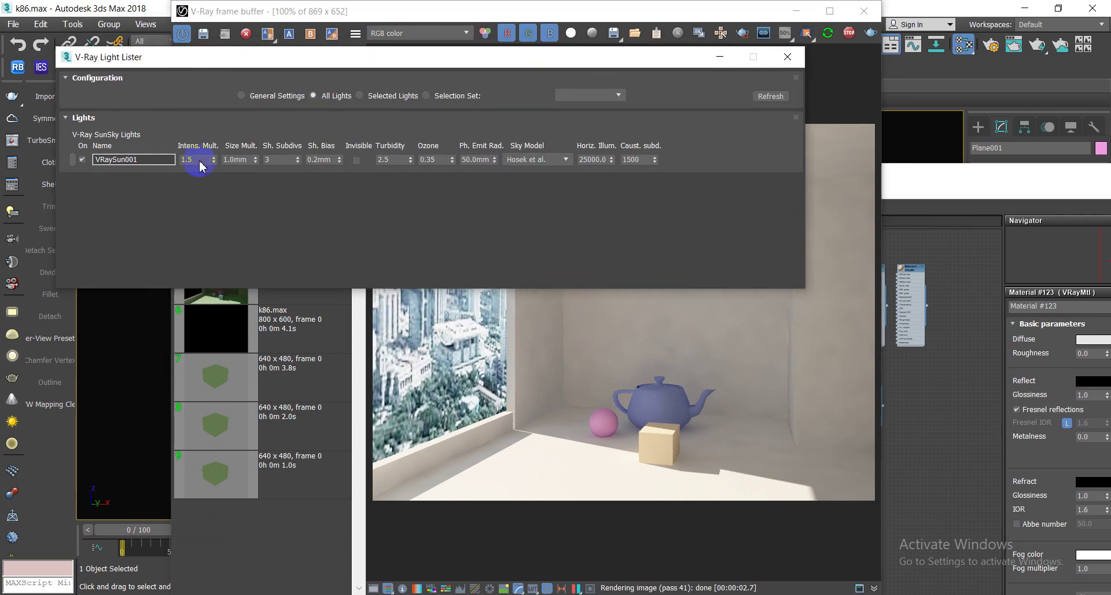
{"action": "left_click_drag", "start_coordinate": [324, 58], "coordinate": [484, 283]}
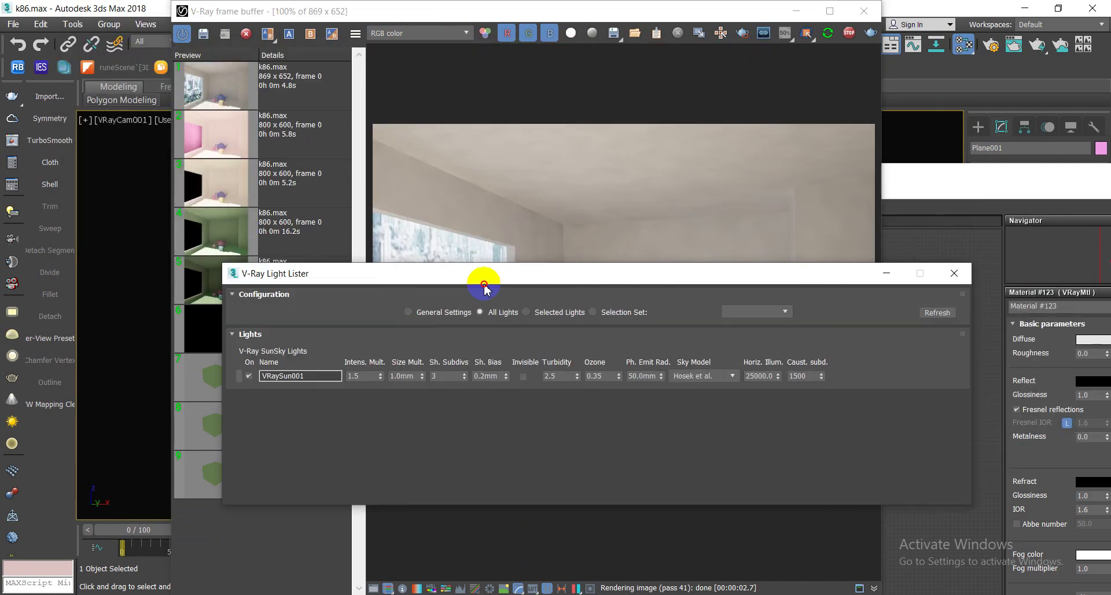
{"action": "left_click", "coordinate": [844, 66]}
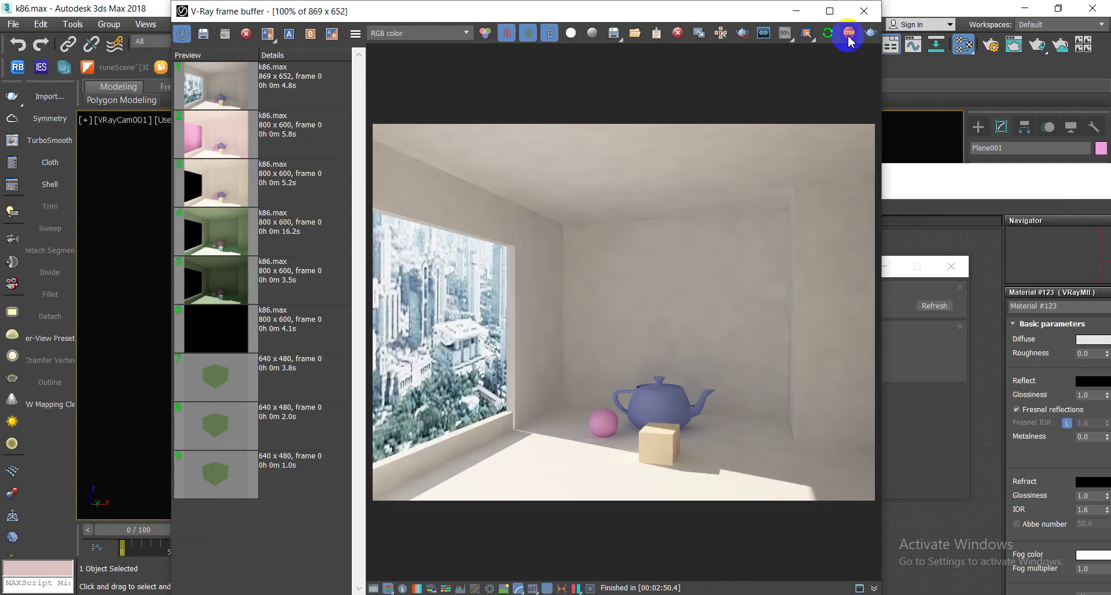
{"action": "left_click", "coordinate": [796, 11]}
{"action": "left_click", "coordinate": [884, 266]}
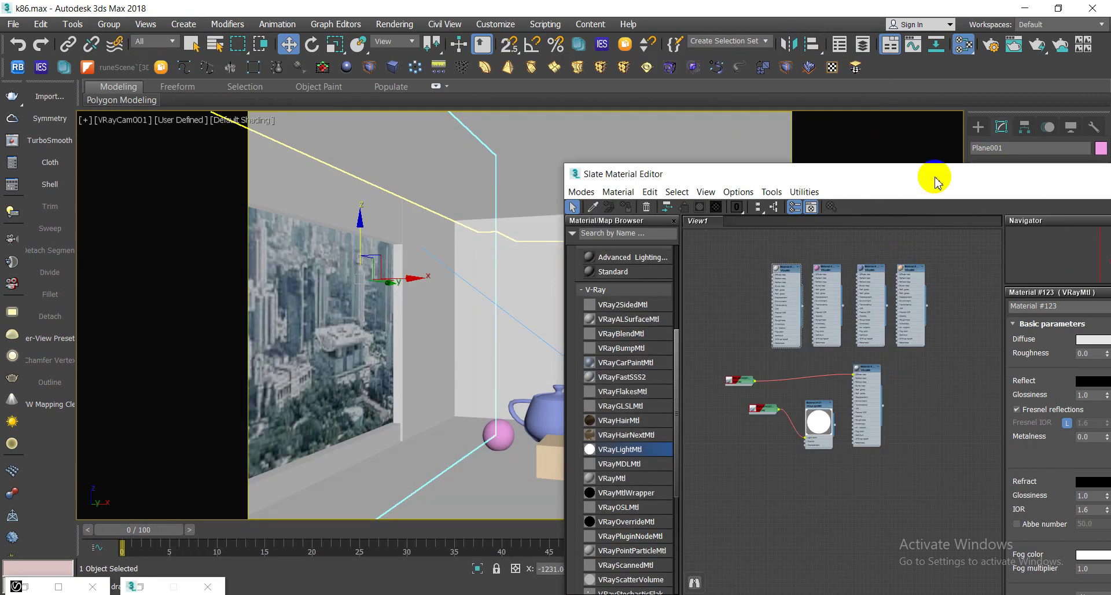
{"action": "left_click_drag", "start_coordinate": [978, 173], "coordinate": [659, 188]}
{"action": "left_click", "coordinate": [861, 188]}
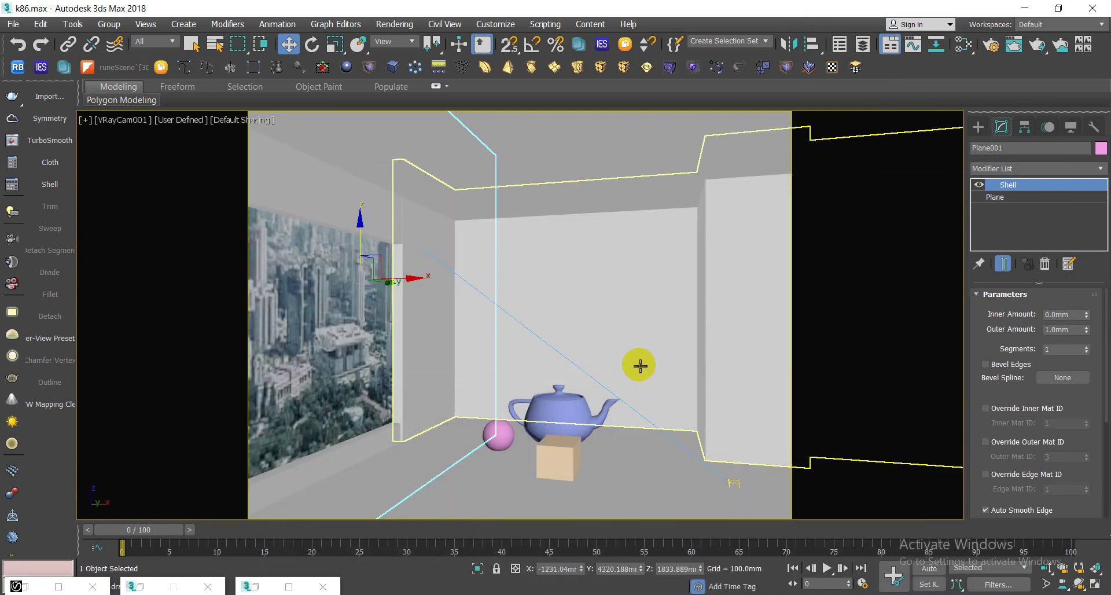
- Switch to the Top view and select the VRaySun outside the room
{"action": "left_click", "coordinate": [640, 366]}
{"action": "key", "text": "t"}
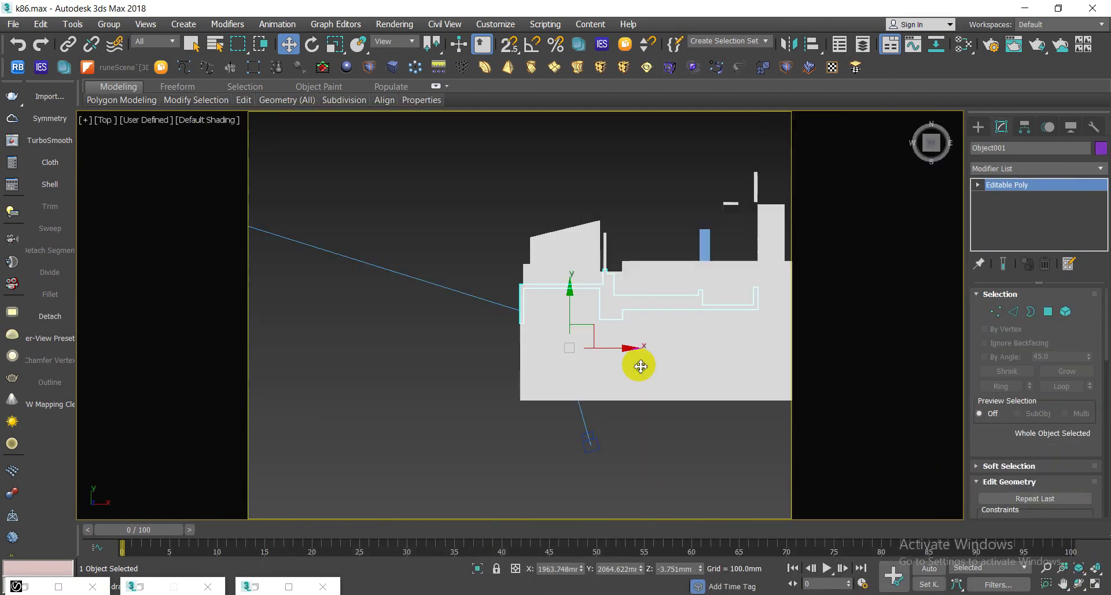
{"action": "scroll", "coordinate": [638, 364], "scroll_direction": "up", "scroll_amount": 3}
{"action": "scroll", "coordinate": [638, 364], "scroll_direction": "down", "scroll_amount": 6}
{"action": "scroll", "coordinate": [581, 383], "scroll_direction": "up", "scroll_amount": 4}
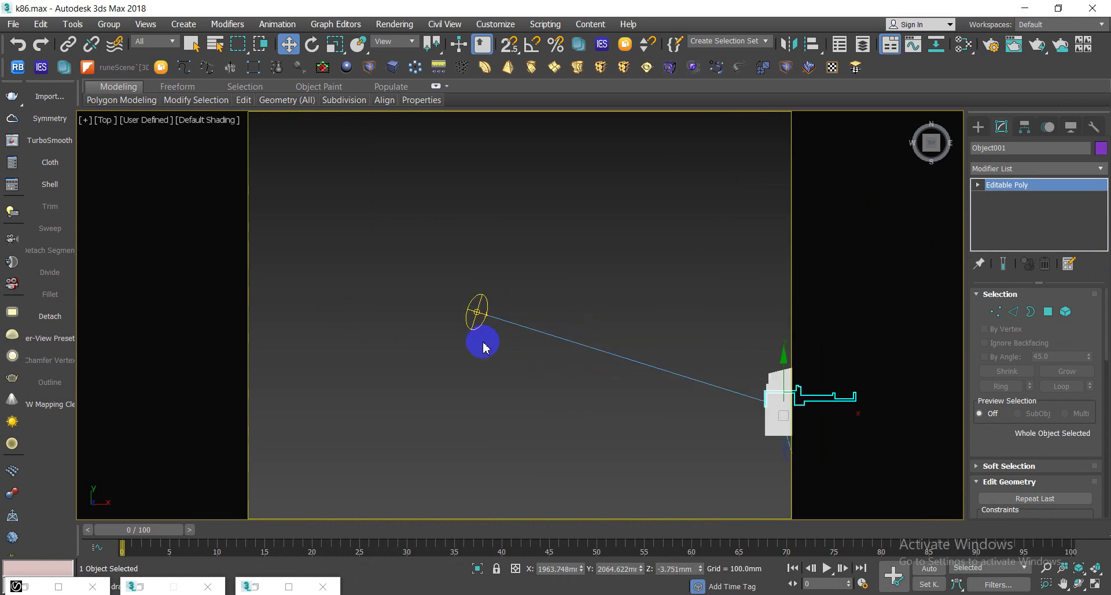
{"action": "left_click", "coordinate": [473, 317]}
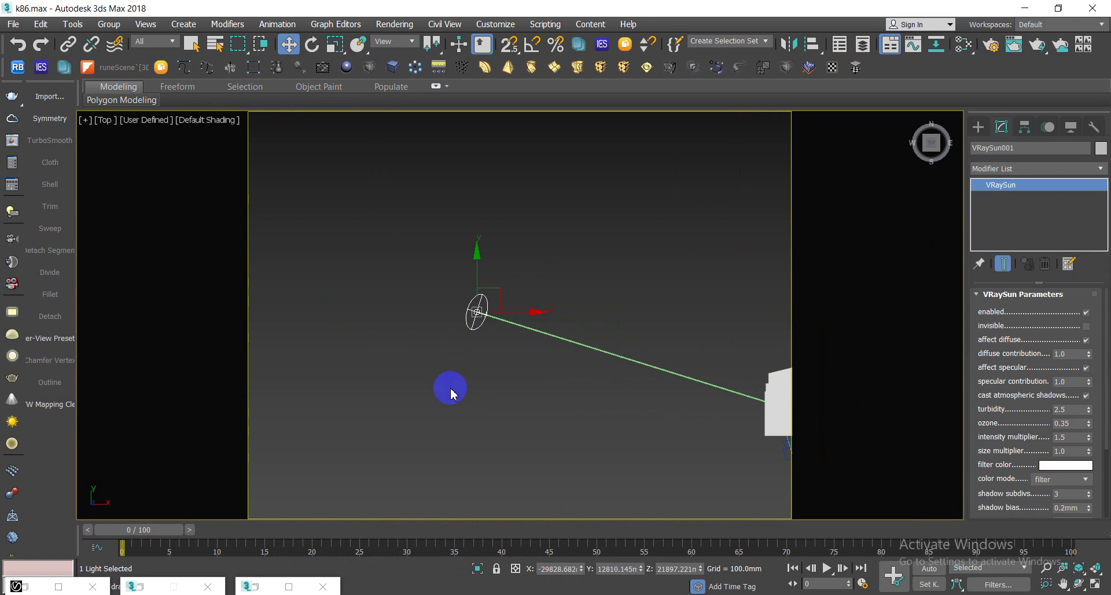
- Try the sun's size multiplier at 10 mm and 30 mm, and restore it to 1 mm
{"action": "left_click", "coordinate": [10, 213]}
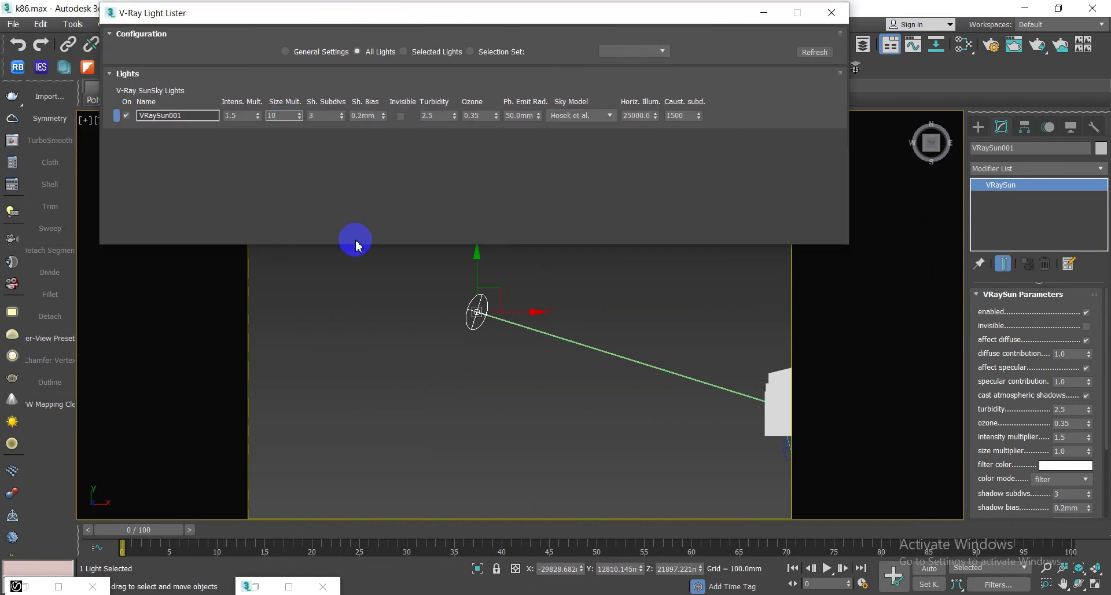
{"action": "left_click", "coordinate": [360, 283]}
{"action": "double_click", "coordinate": [289, 115]}
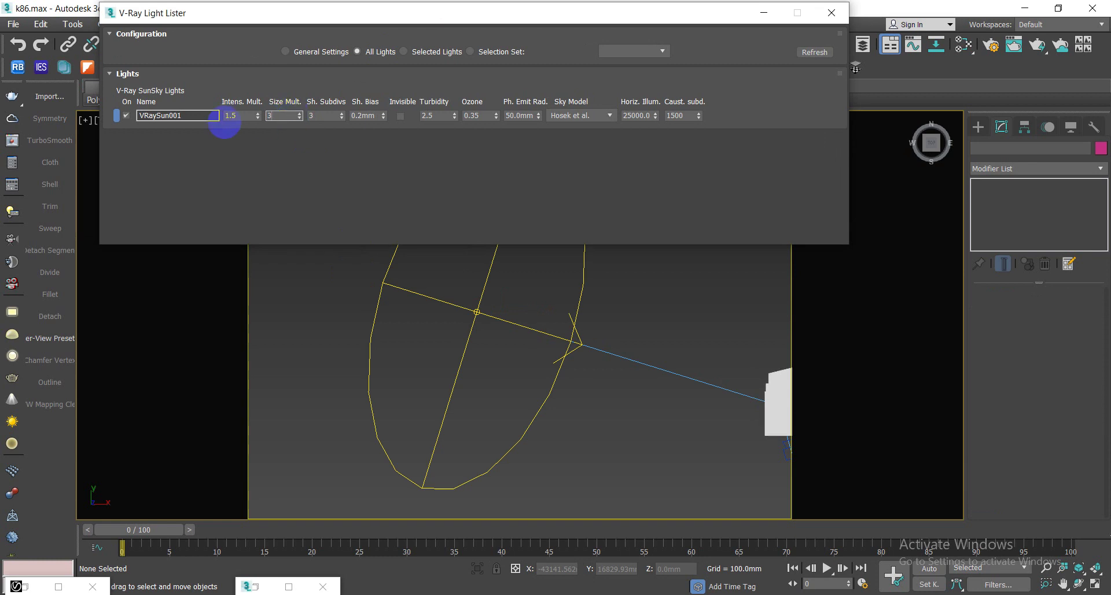
{"action": "left_click", "coordinate": [323, 277]}
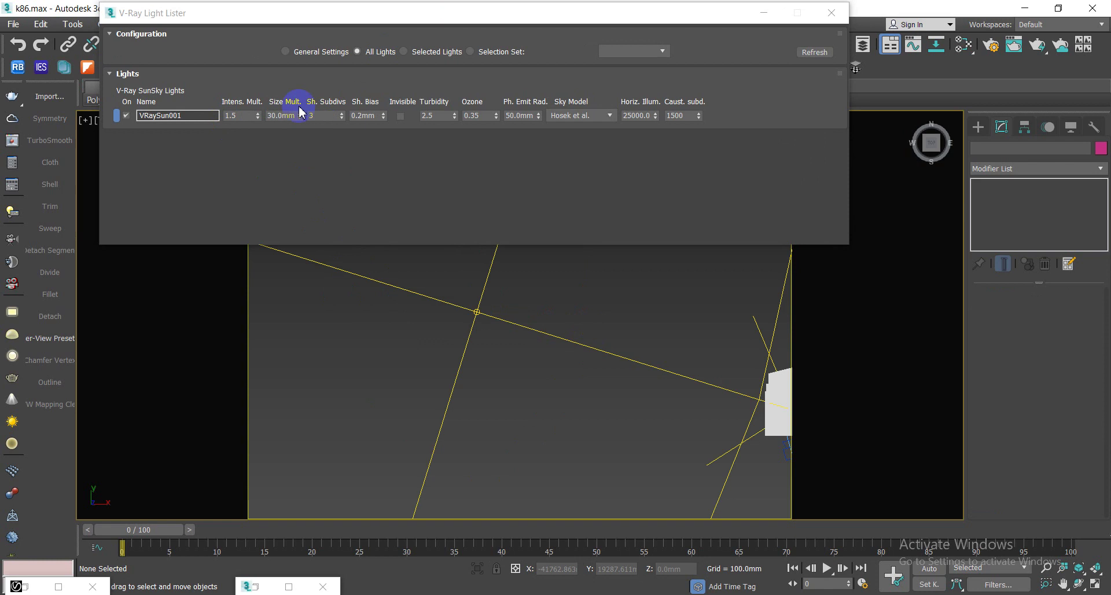
{"action": "left_click", "coordinate": [282, 114]}
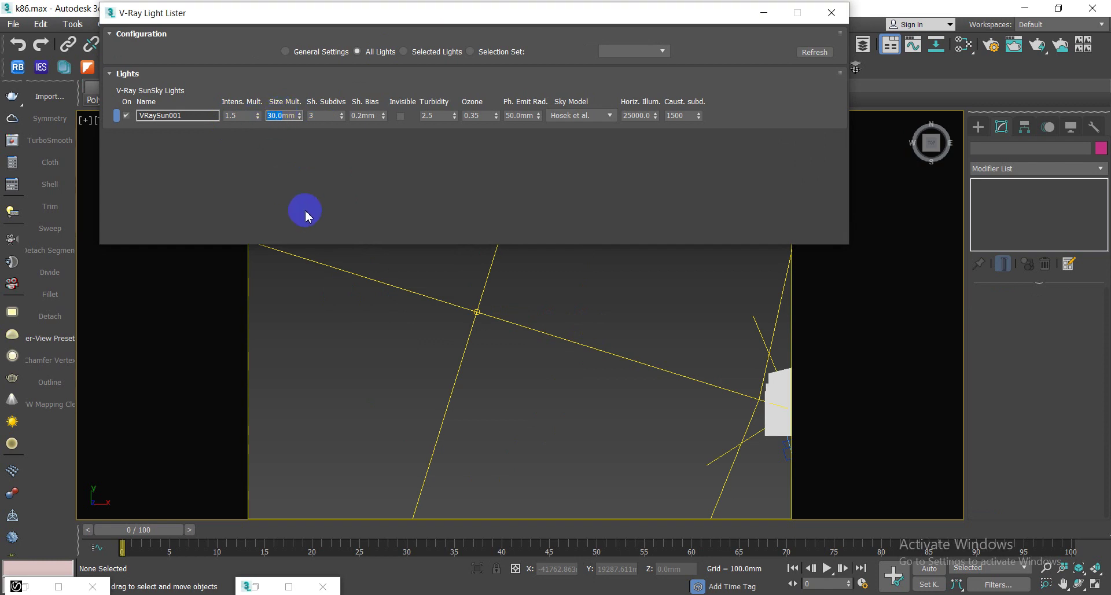
{"action": "left_click", "coordinate": [334, 336]}
{"action": "left_click", "coordinate": [764, 12]}
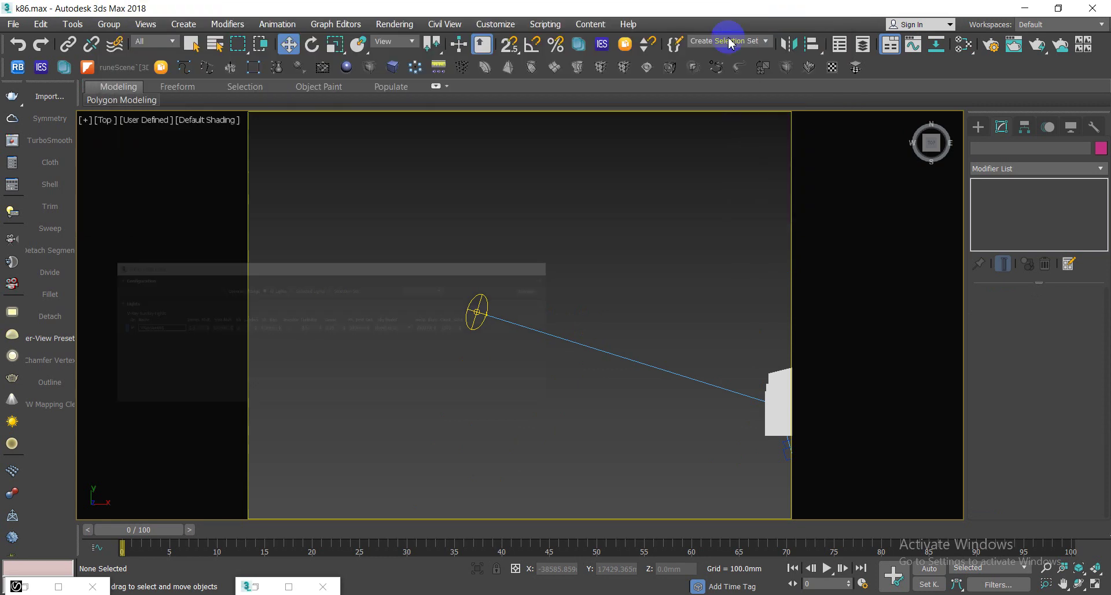
- Reselect the VRaySun, return to the VRayCam001 view and restore the frame buffer with the Light Lister closed
{"action": "left_click", "coordinate": [481, 312]}
{"action": "key", "text": "c"}
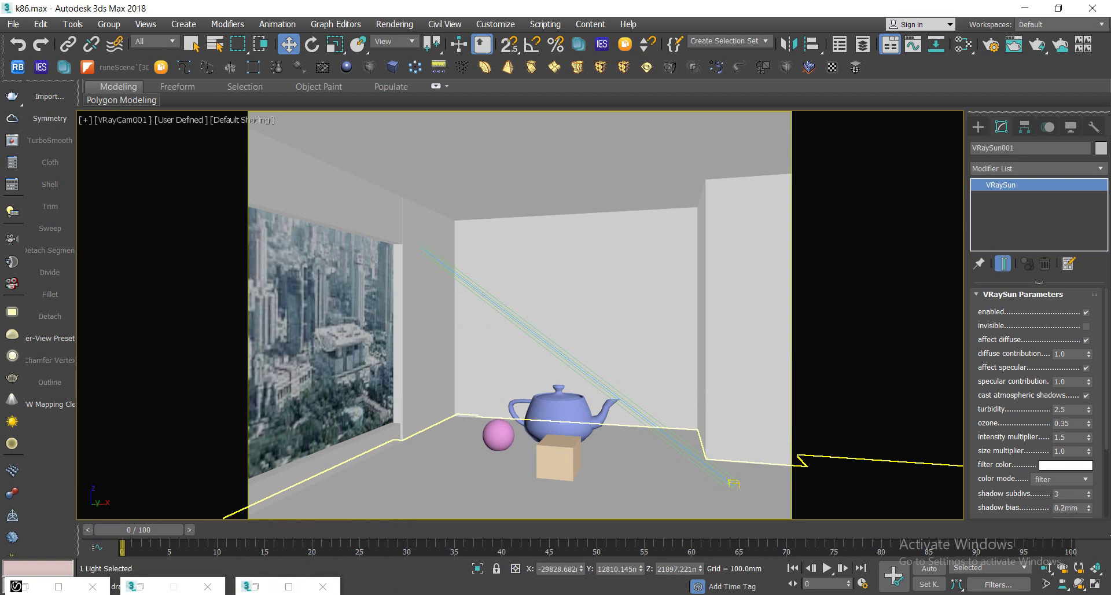
{"action": "left_click", "coordinate": [17, 586]}
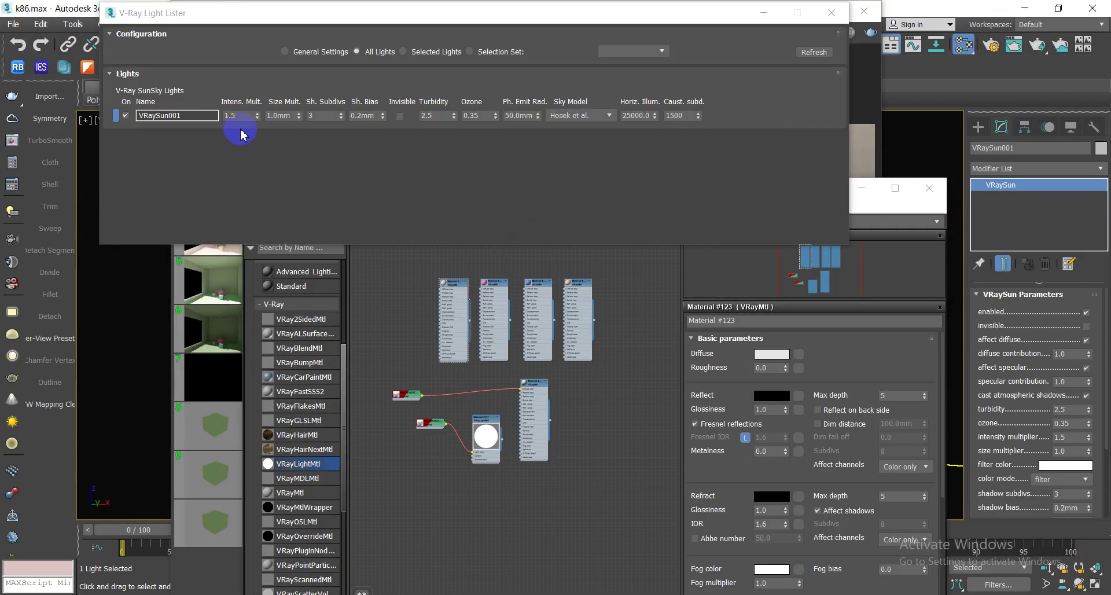
{"action": "left_click", "coordinate": [831, 13]}
- Draw a render region over the floor area containing the teapot, ball and box, leaving the skyline mostly outside
{"action": "left_click", "coordinate": [232, 84]}
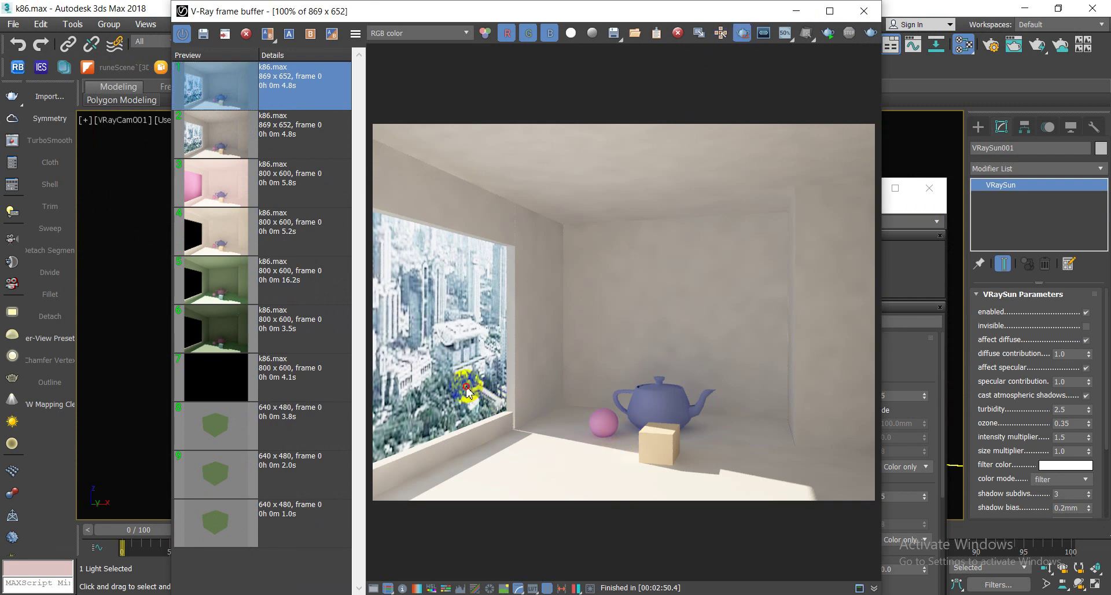
{"action": "left_click_drag", "start_coordinate": [467, 391], "coordinate": [880, 579]}
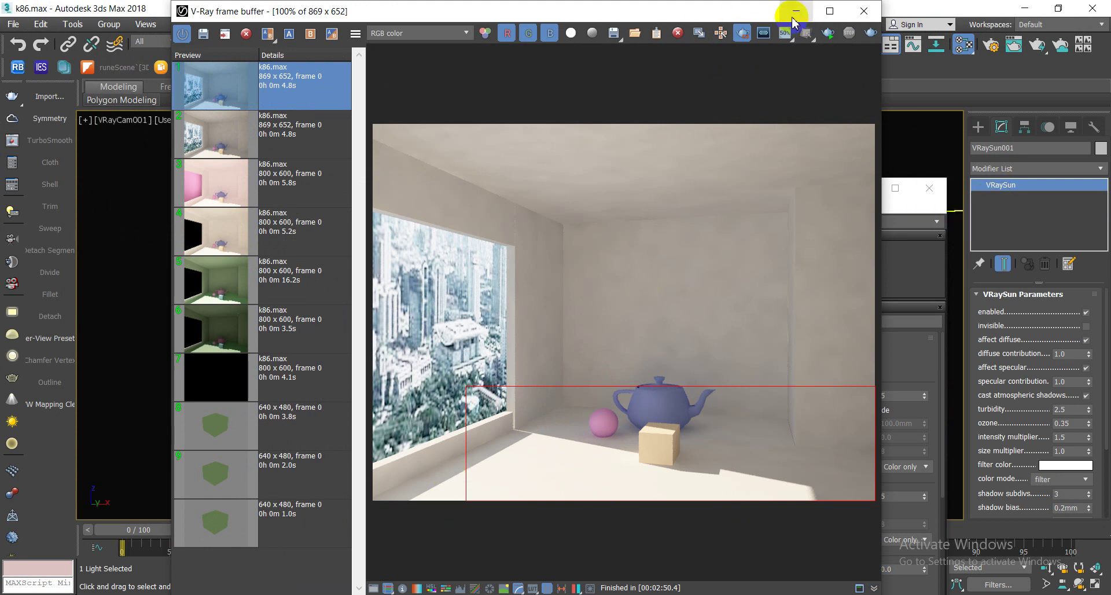
{"action": "left_click_drag", "start_coordinate": [586, 14], "coordinate": [709, 22]}
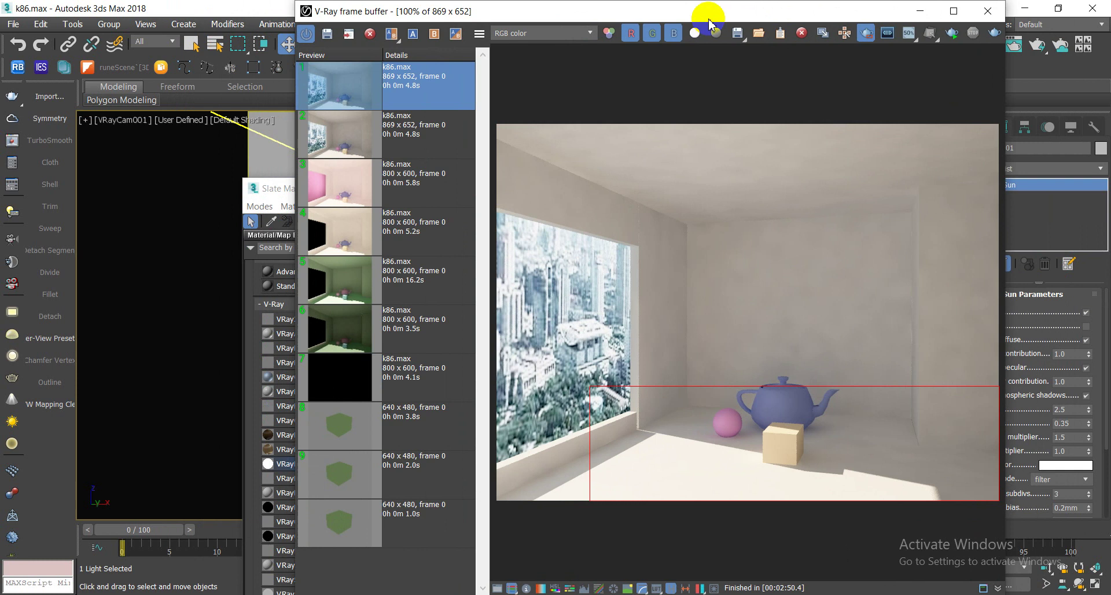
- Reopen the Light Lister, render the marked region and save the result to the render history
{"action": "left_click", "coordinate": [10, 186]}
{"action": "left_click_drag", "start_coordinate": [505, 26], "coordinate": [358, 22]}
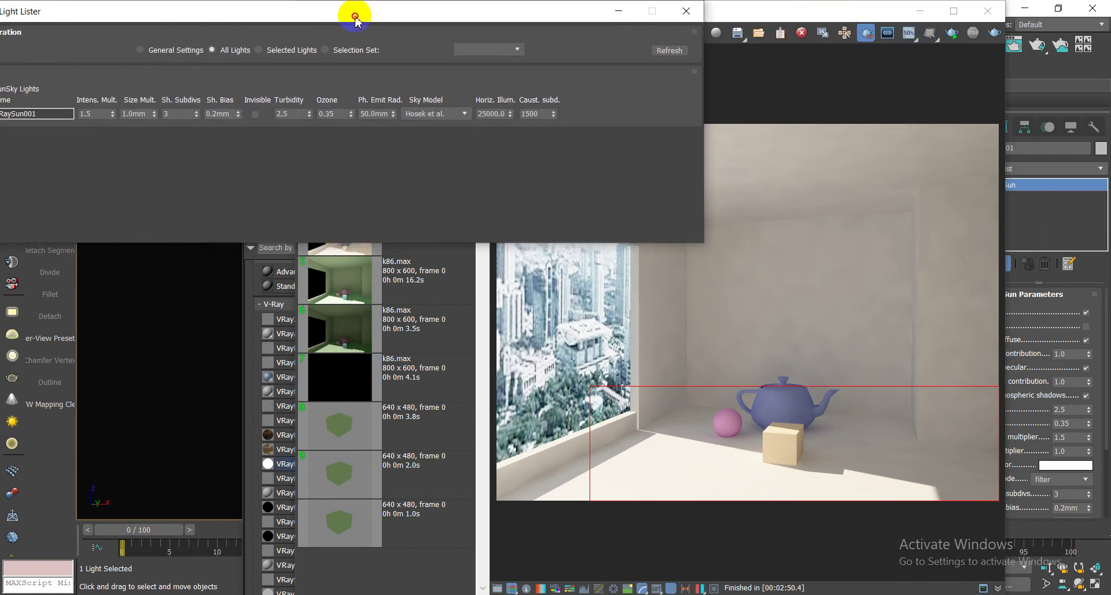
{"action": "left_click", "coordinate": [994, 36]}
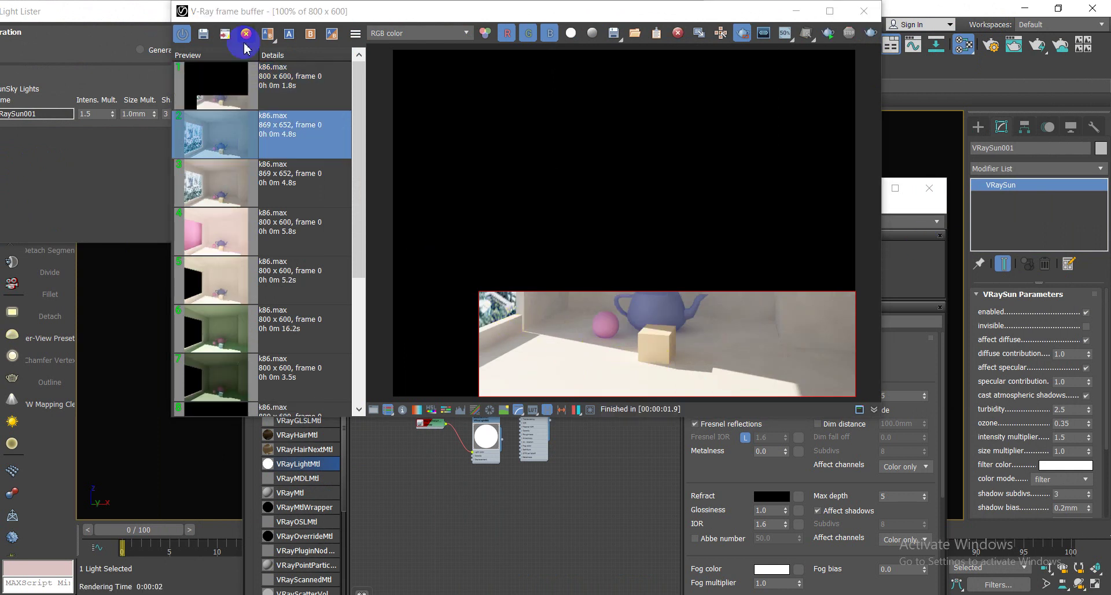
{"action": "left_click", "coordinate": [203, 34]}
- Set the VRaySun's size multiplier to 4 mm, render the marked region and save the result to the render history
{"action": "left_click", "coordinate": [147, 118]}
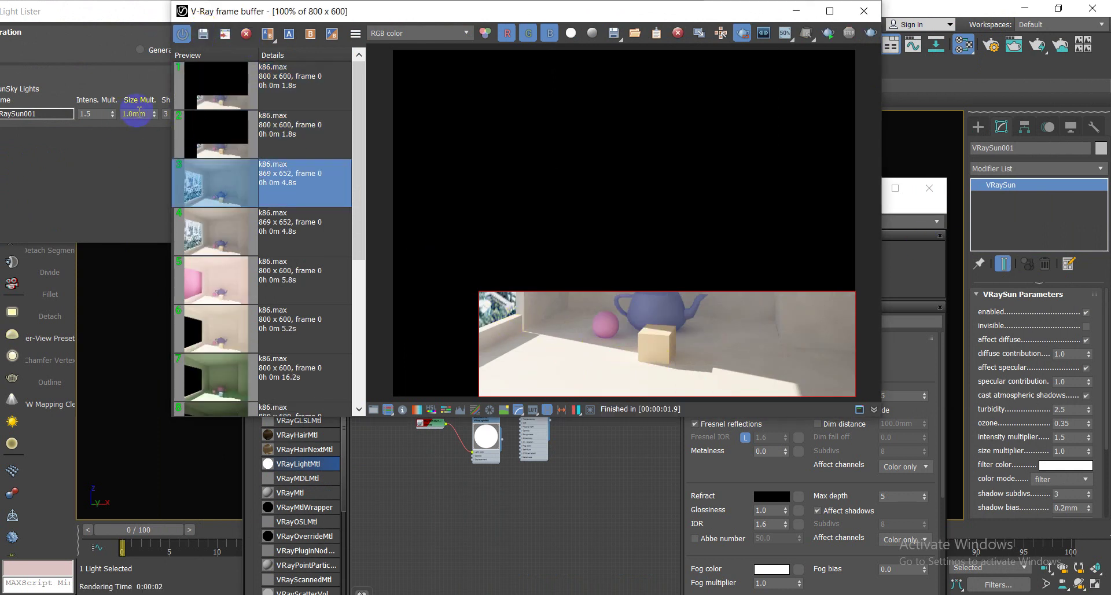
{"action": "double_click", "coordinate": [139, 114]}
{"action": "type", "text": "4"}
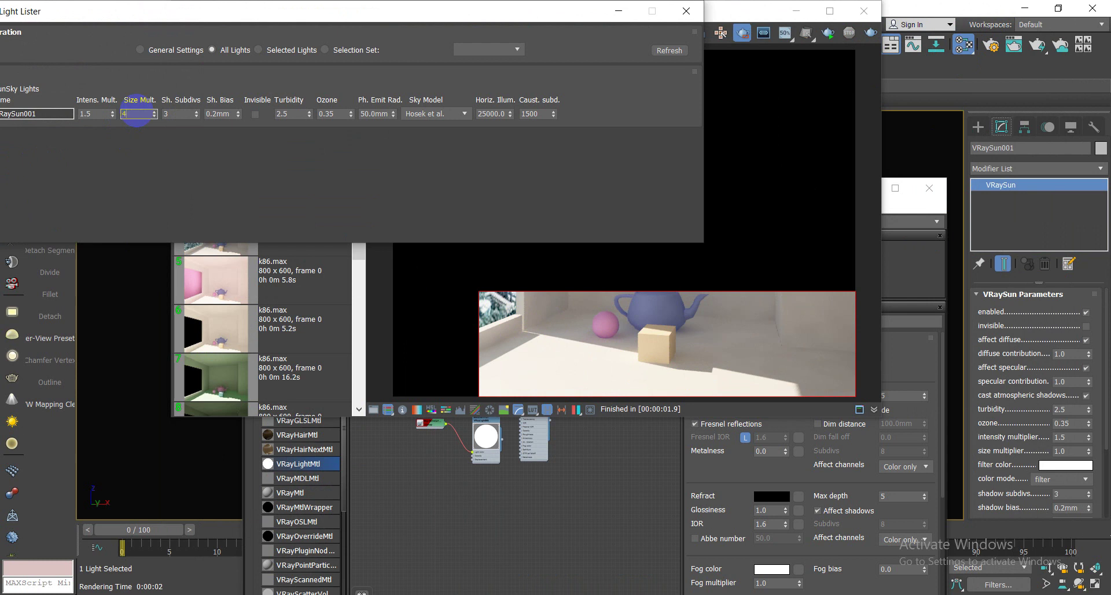
{"action": "left_click", "coordinate": [145, 156]}
{"action": "left_click", "coordinate": [398, 151]}
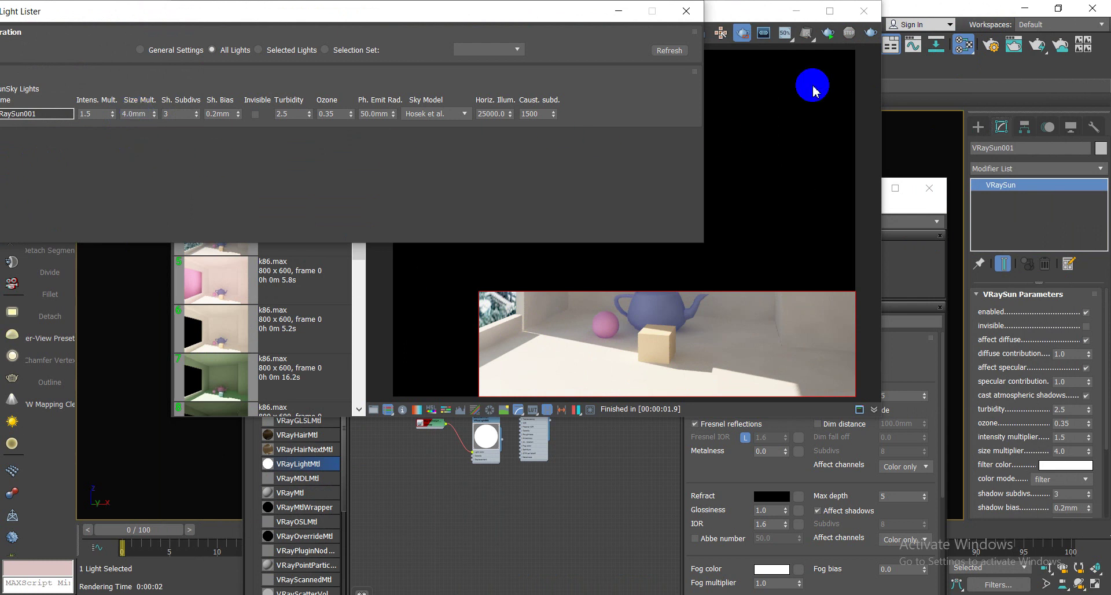
{"action": "left_click", "coordinate": [828, 32]}
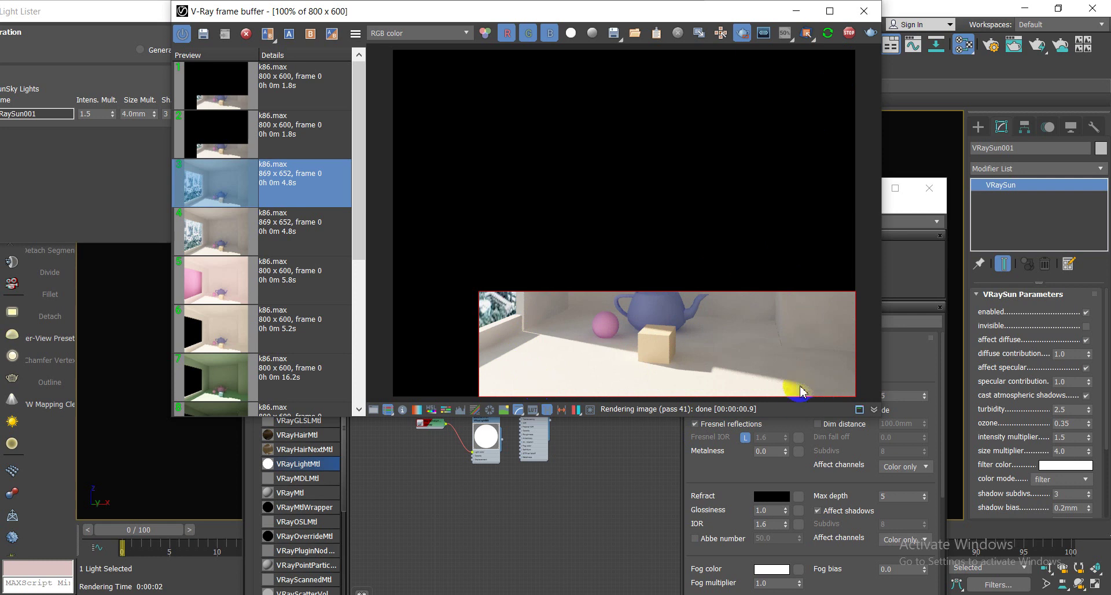
{"action": "left_click", "coordinate": [203, 35]}
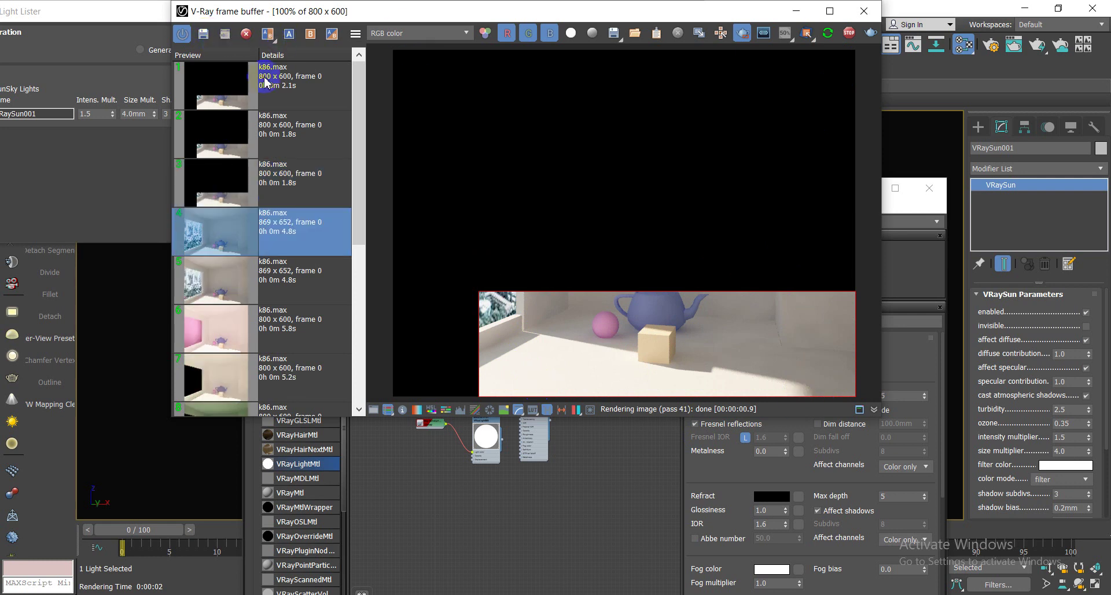
- Compare the 4 mm render as image A with the 1 mm render as image B by sliding the divider across the floor
{"action": "left_click", "coordinate": [218, 132]}
{"action": "left_click", "coordinate": [315, 36]}
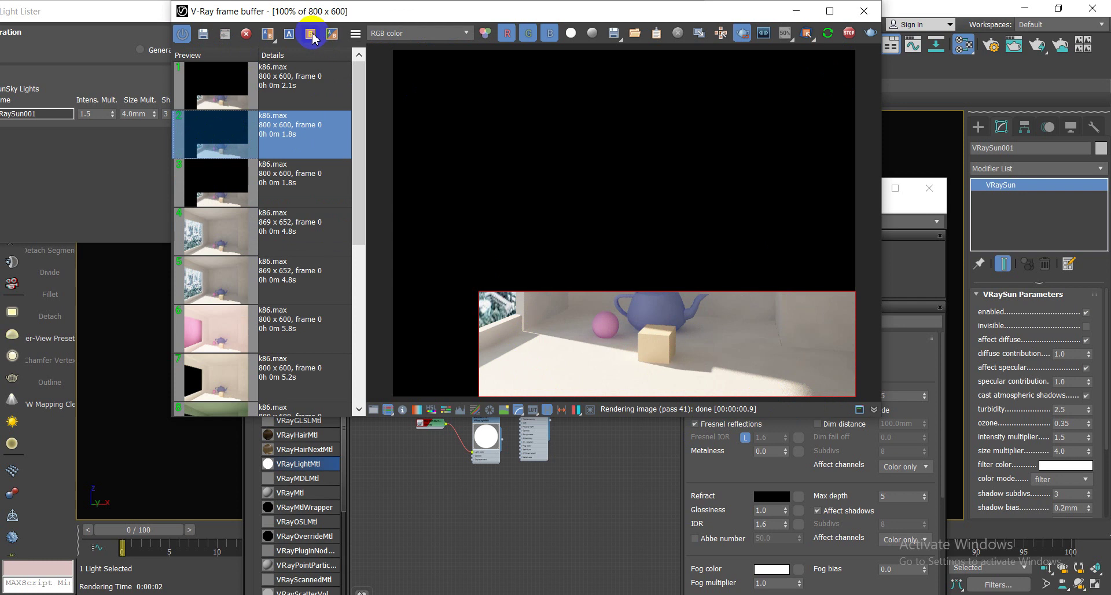
{"action": "left_click", "coordinate": [214, 93]}
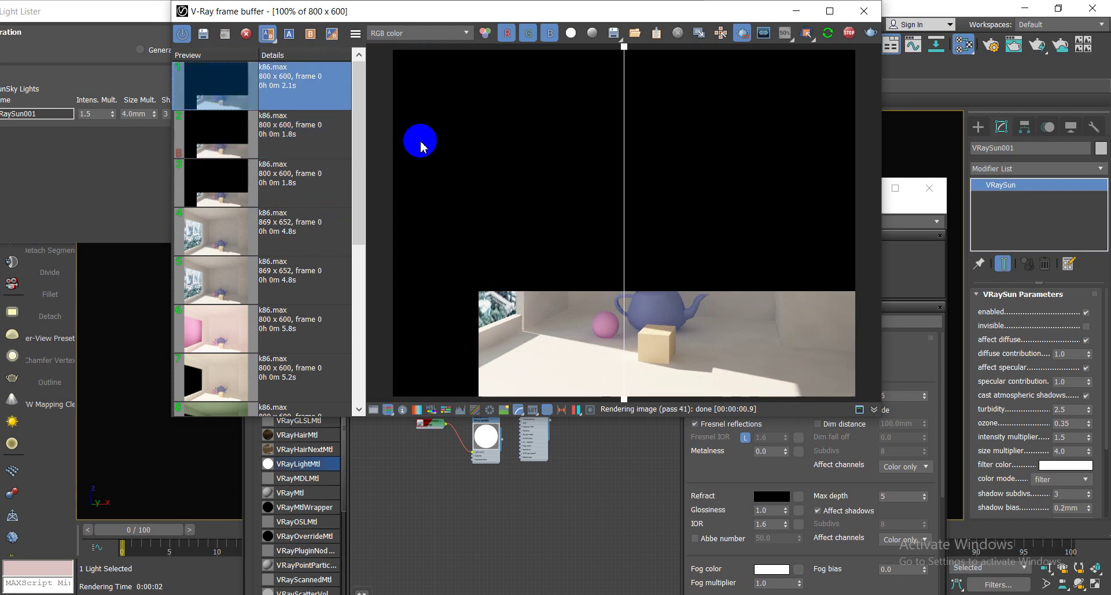
{"action": "left_click", "coordinate": [288, 35]}
{"action": "left_click_drag", "start_coordinate": [629, 286], "coordinate": [570, 382]}
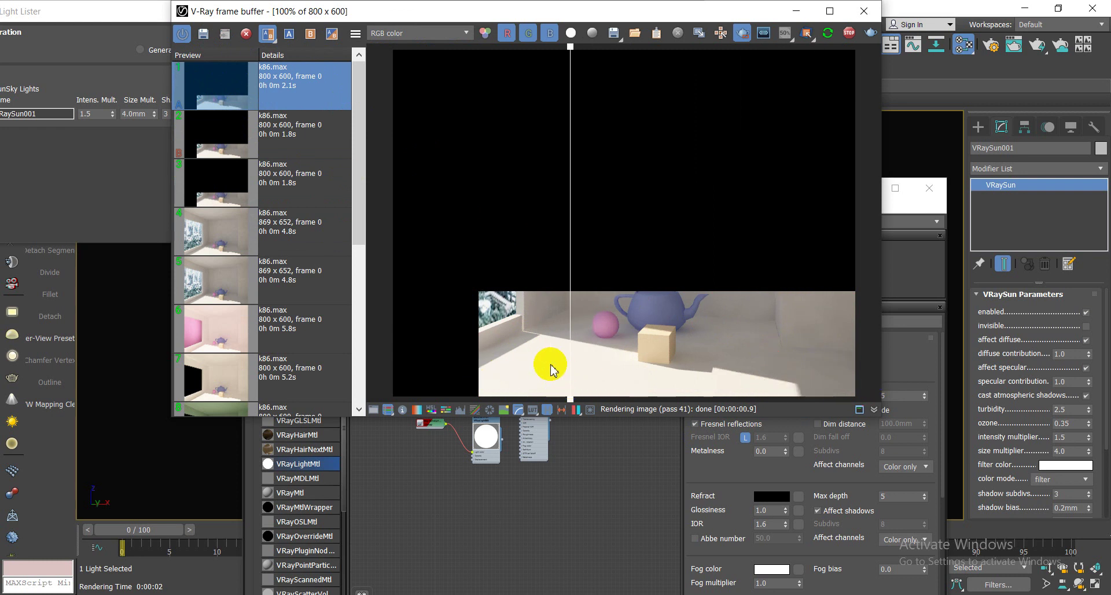
- Set the VRaySun's size multiplier to 12 mm, render the region and save the result to the render history
{"action": "left_click", "coordinate": [148, 209]}
{"action": "double_click", "coordinate": [134, 113]}
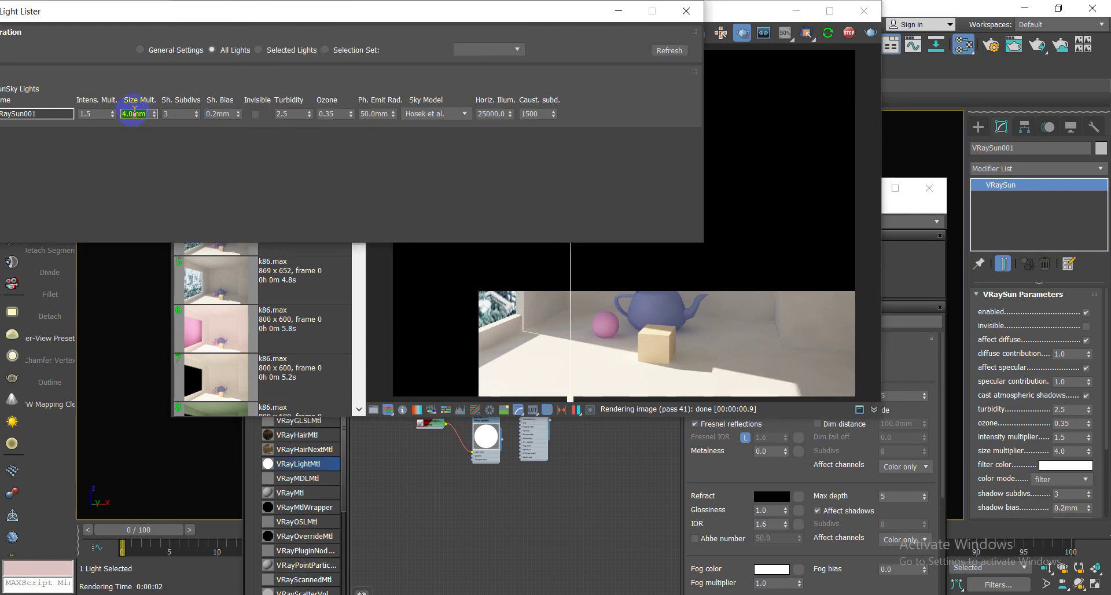
{"action": "type", "text": "12"}
{"action": "key", "text": "Return"}
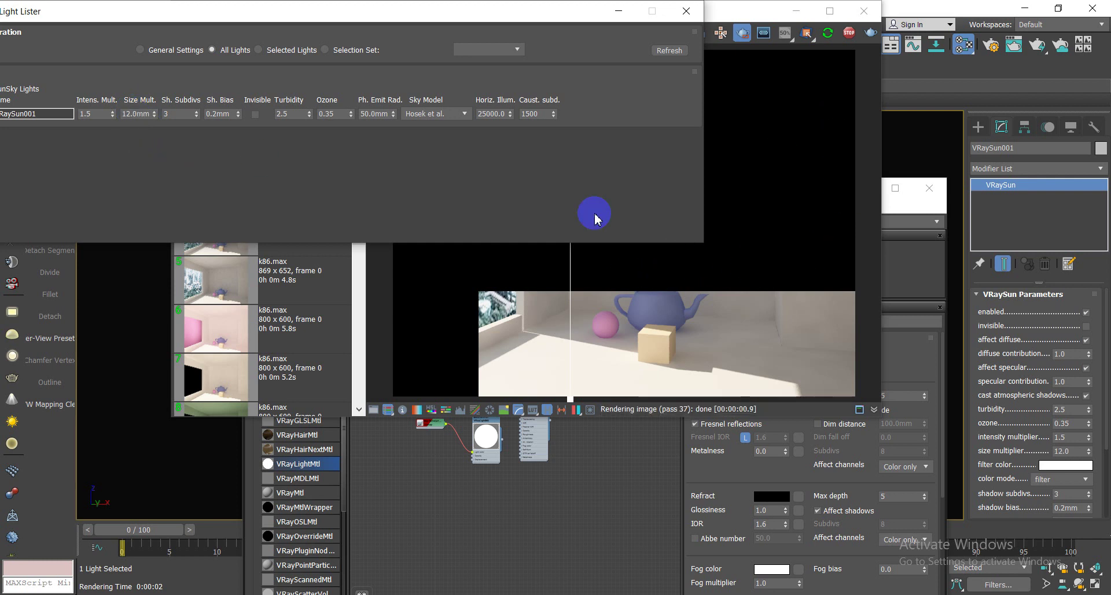
{"action": "left_click", "coordinate": [765, 206]}
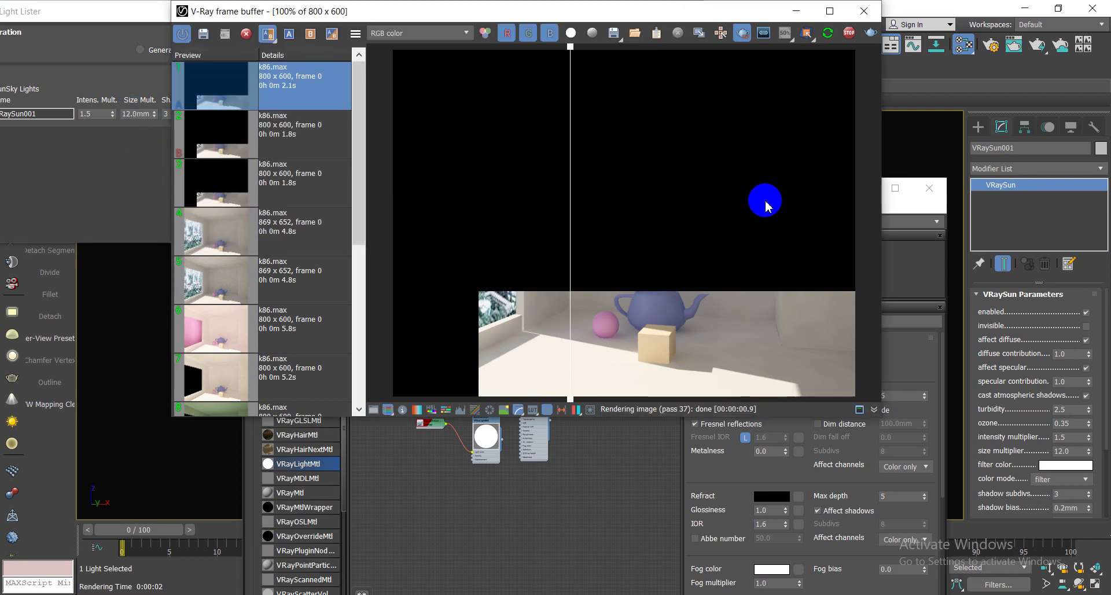
{"action": "left_click", "coordinate": [203, 34]}
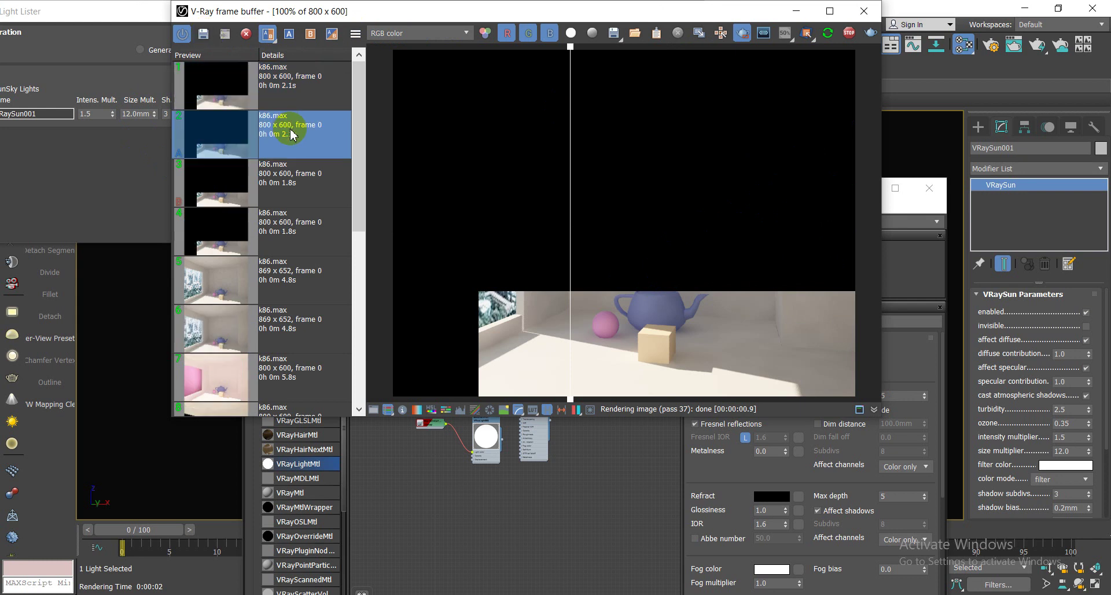
- Assign the 12 mm render as image B and compare its shadows with the 4 mm render across the divider
{"action": "left_click", "coordinate": [231, 88]}
{"action": "left_click", "coordinate": [311, 35]}
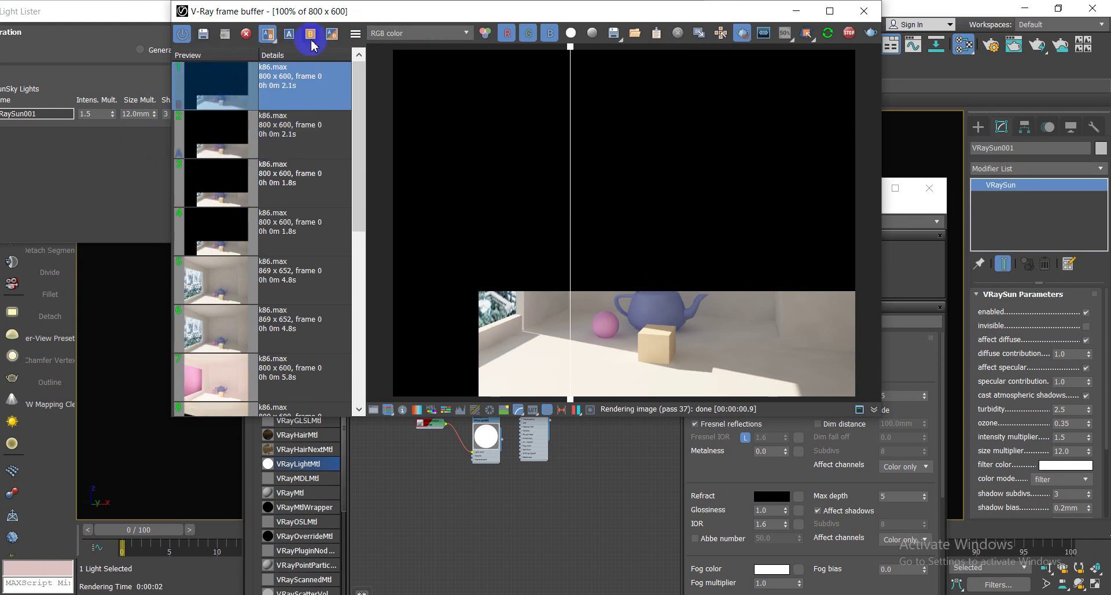
{"action": "left_click_drag", "start_coordinate": [568, 367], "coordinate": [653, 437]}
- Set the VRaySun's size multiplier to 30 mm, render the region and save the result to the render history
{"action": "left_click", "coordinate": [139, 114]}
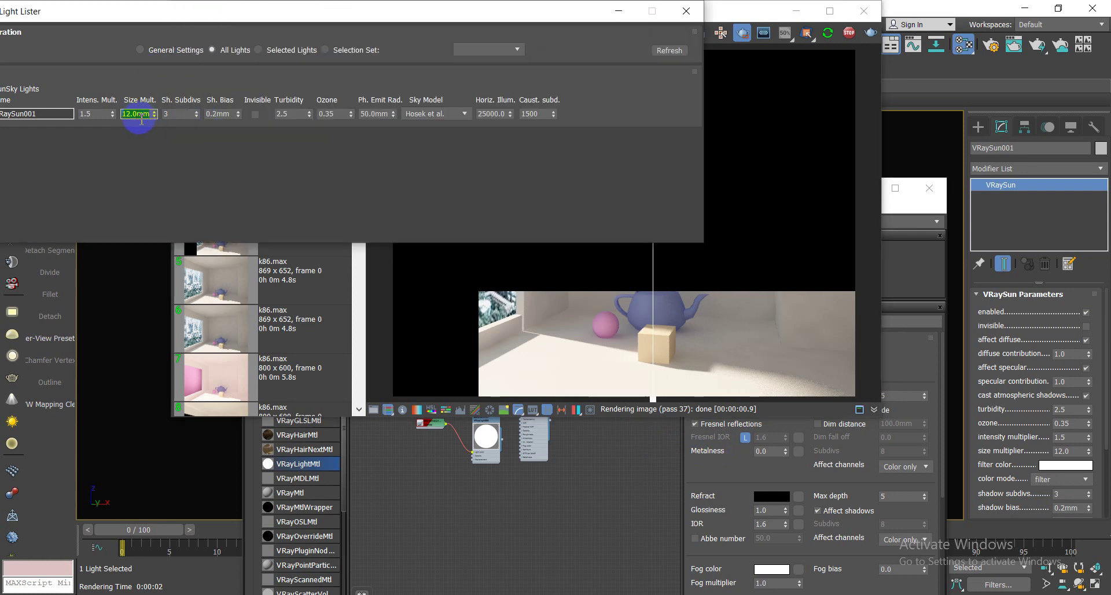
{"action": "type", "text": "30"}
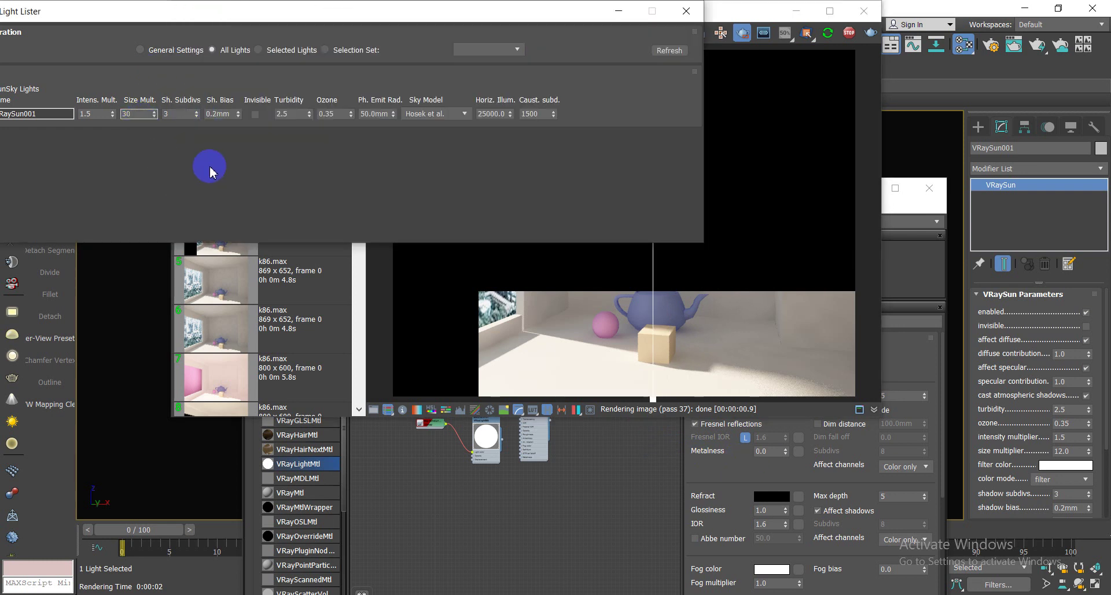
{"action": "left_click", "coordinate": [799, 153]}
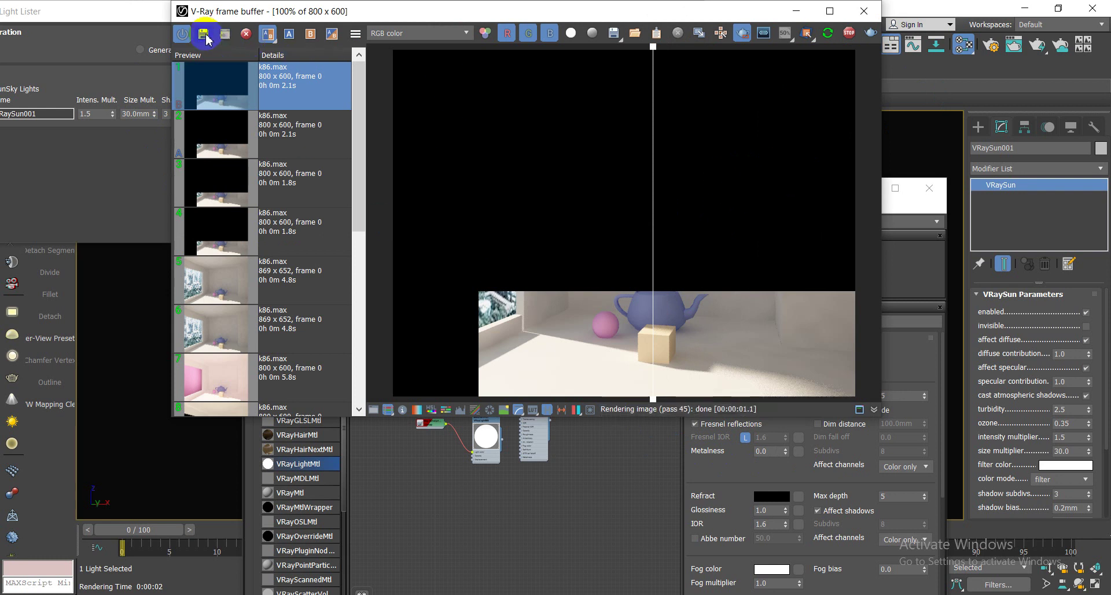
{"action": "left_click", "coordinate": [225, 34]}
- Compare the 30 mm render as image A with the 12 mm render, and with the 1 mm render as image B
{"action": "left_click", "coordinate": [272, 100]}
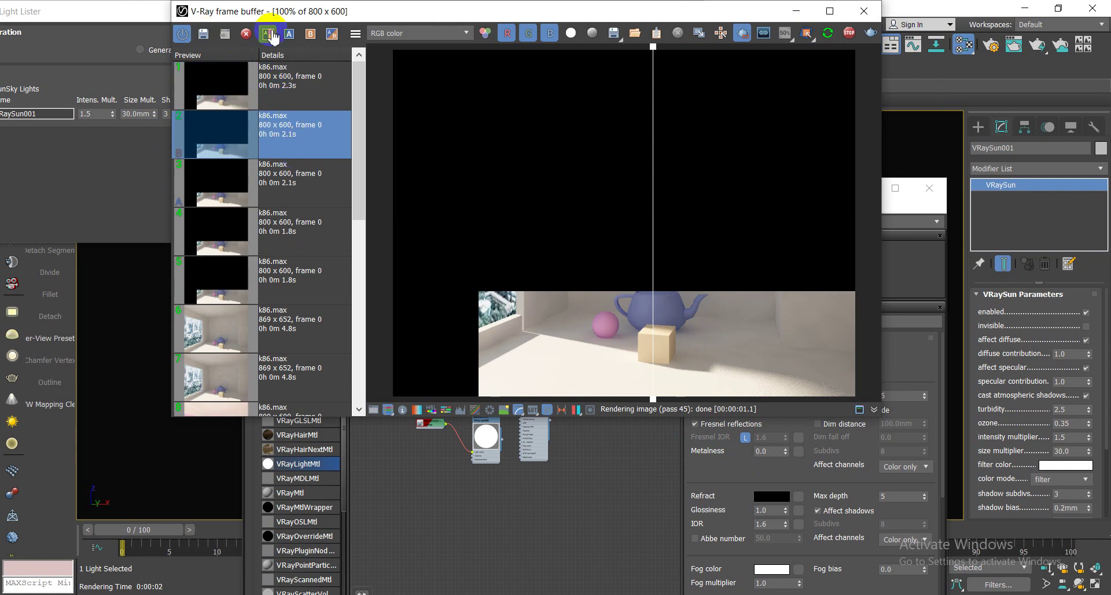
{"action": "left_click_drag", "start_coordinate": [651, 348], "coordinate": [551, 431]}
{"action": "left_click", "coordinate": [275, 243]}
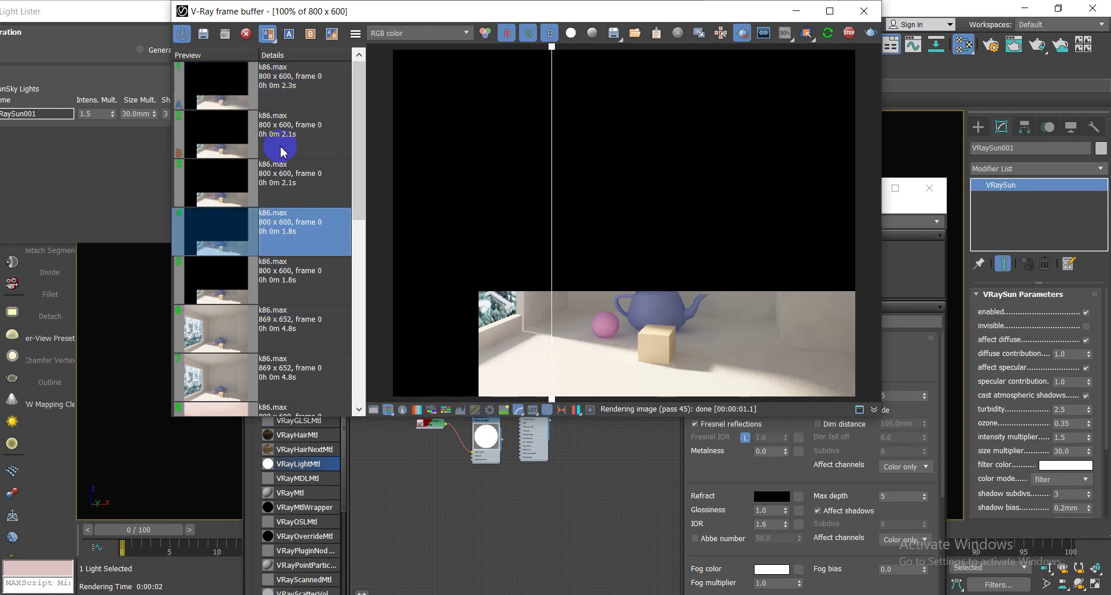
{"action": "left_click", "coordinate": [310, 33]}
{"action": "mouse_move", "coordinate": [551, 362]}
{"action": "left_mouse_down"}
{"action": "mouse_move", "coordinate": [724, 405]}
{"action": "mouse_move", "coordinate": [575, 409]}
{"action": "mouse_move", "coordinate": [820, 457]}
{"action": "mouse_move", "coordinate": [494, 425]}
{"action": "mouse_move", "coordinate": [590, 437]}
{"action": "left_mouse_up"}
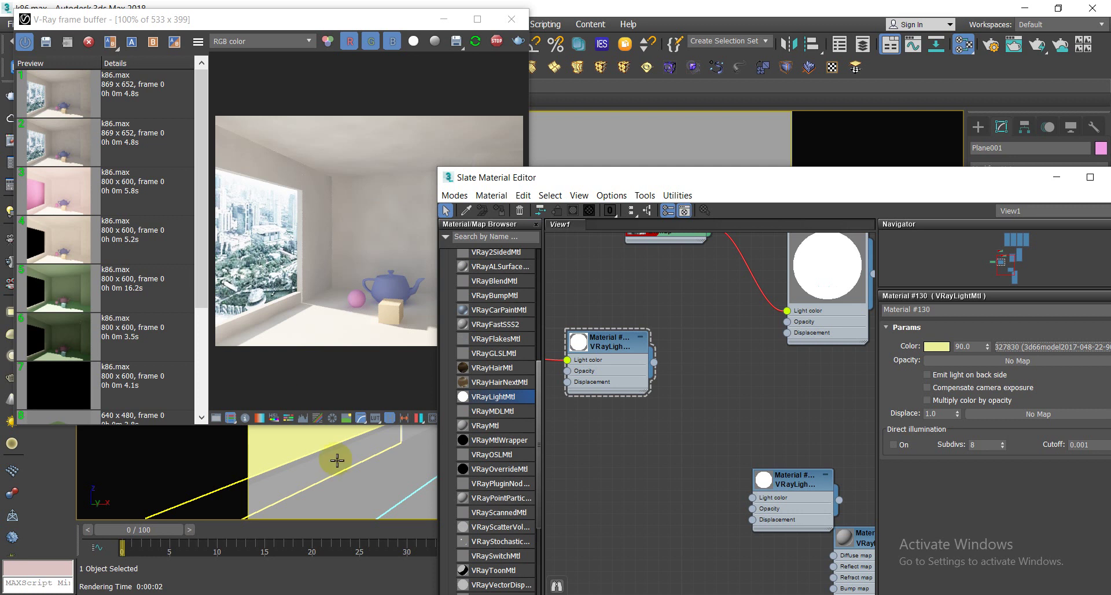
- Switch to the web browser and open the main My Drive (Drive của tôi) folder in Google Drive
{"action": "middle_click_drag", "start_coordinate": [335, 459], "coordinate": [428, 553]}
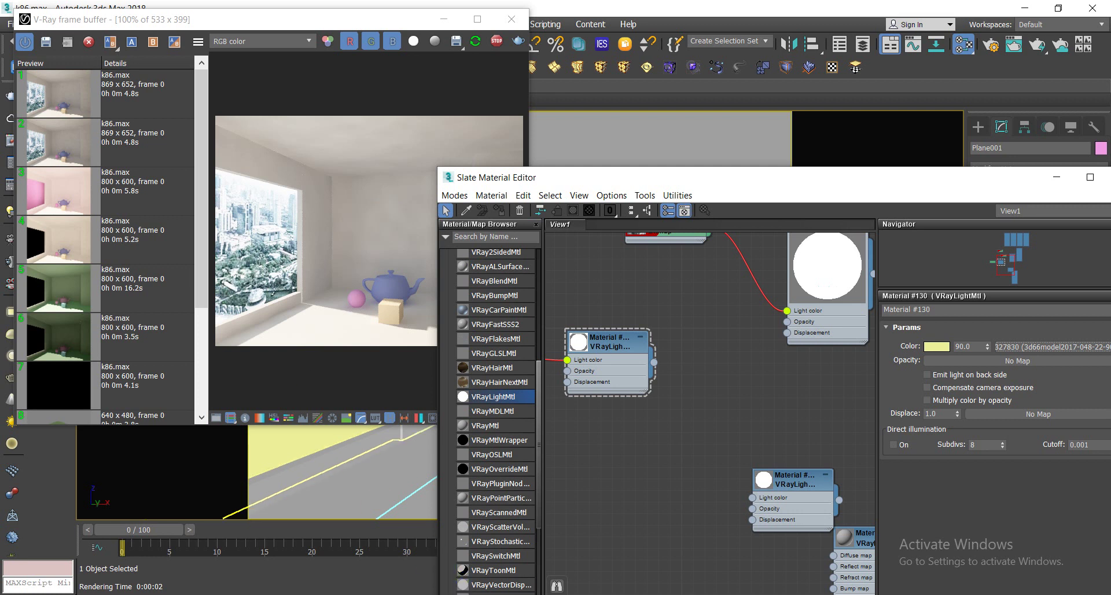
{"action": "key", "text": "alt+Tab"}
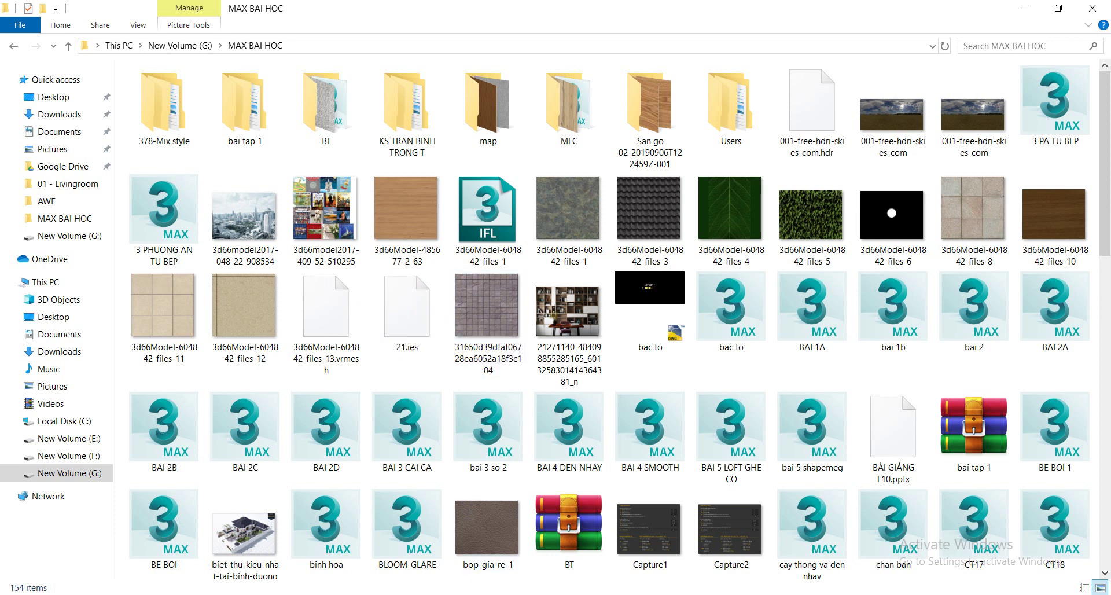
{"action": "left_click", "coordinate": [483, 547]}
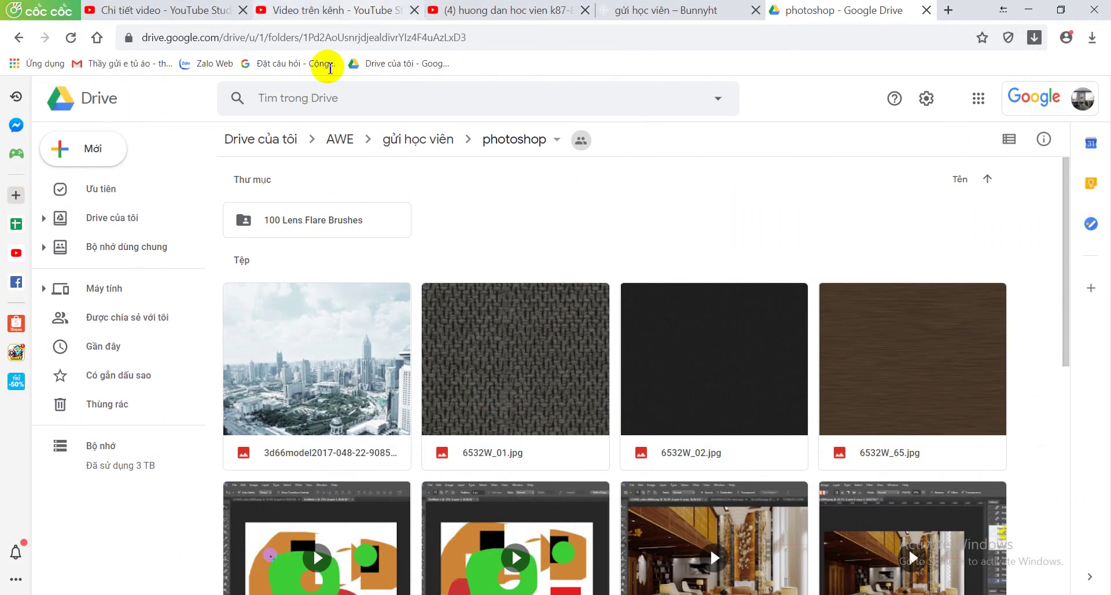
{"action": "left_click", "coordinate": [124, 217]}
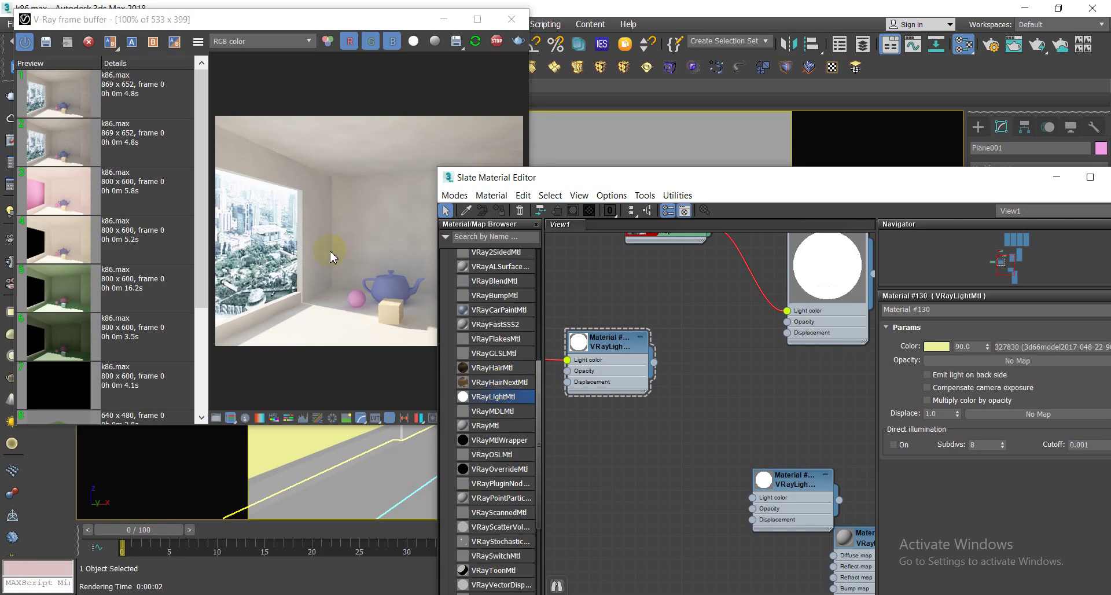
- Uncover the window backdrop in the camera view and set the light color of its VRayLightMtl, Material #130, to black
{"action": "scroll", "coordinate": [724, 330], "scroll_direction": "down", "scroll_amount": 2}
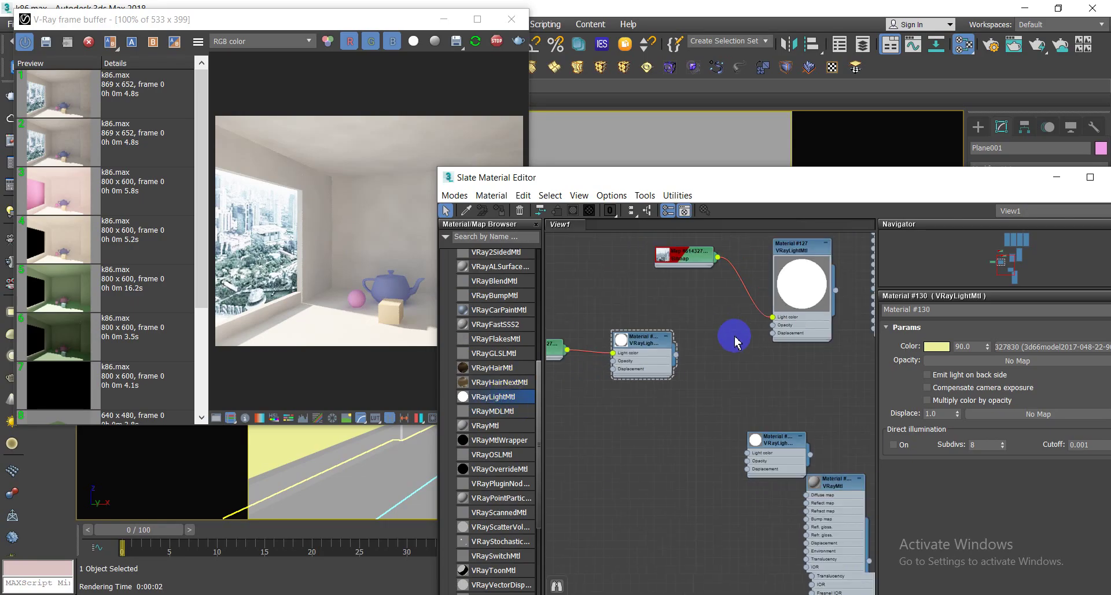
{"action": "left_click_drag", "start_coordinate": [359, 26], "coordinate": [151, 148]}
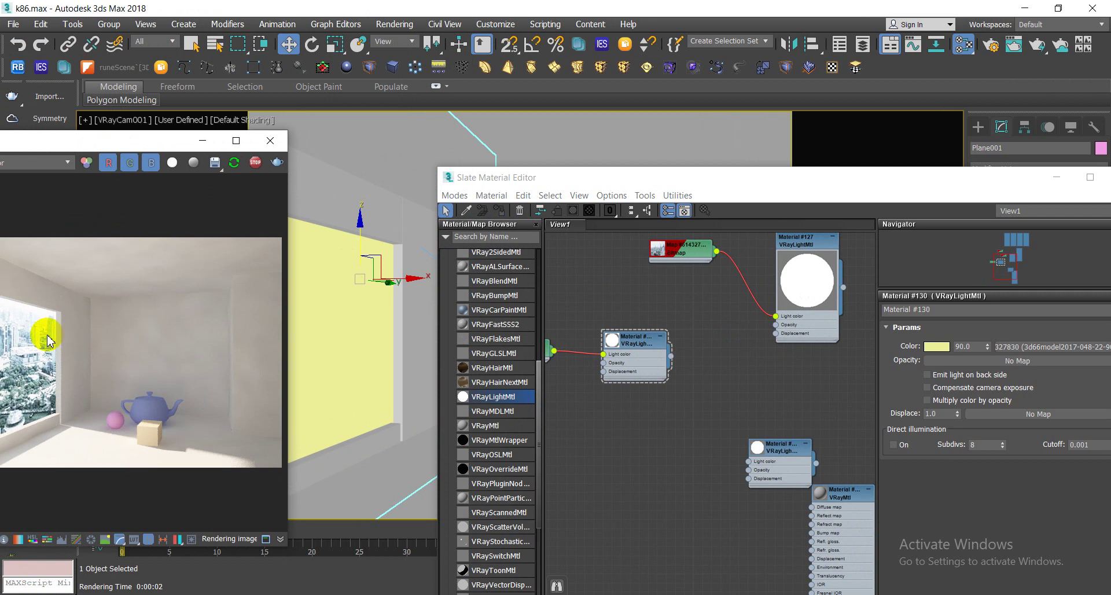
{"action": "left_click", "coordinate": [342, 352]}
{"action": "left_click", "coordinate": [648, 346]}
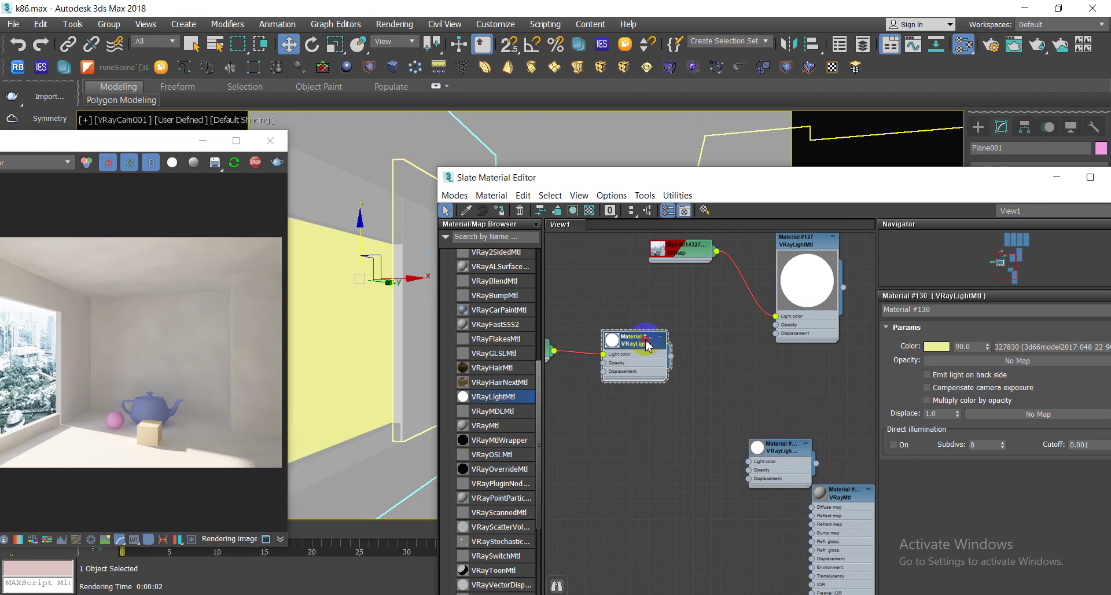
{"action": "left_click", "coordinate": [934, 347]}
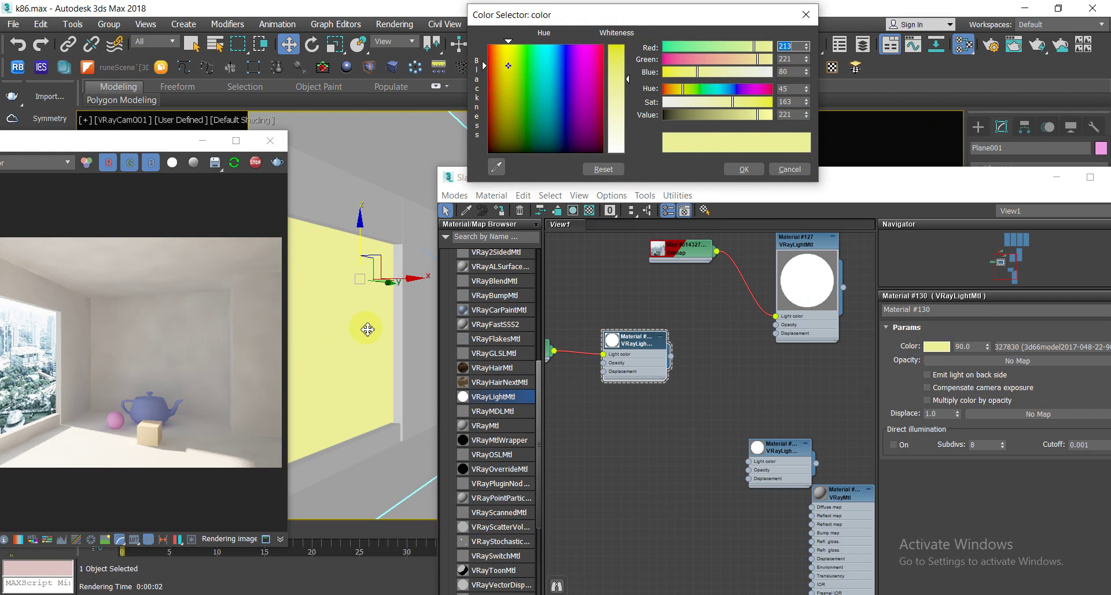
{"action": "left_click", "coordinate": [629, 112]}
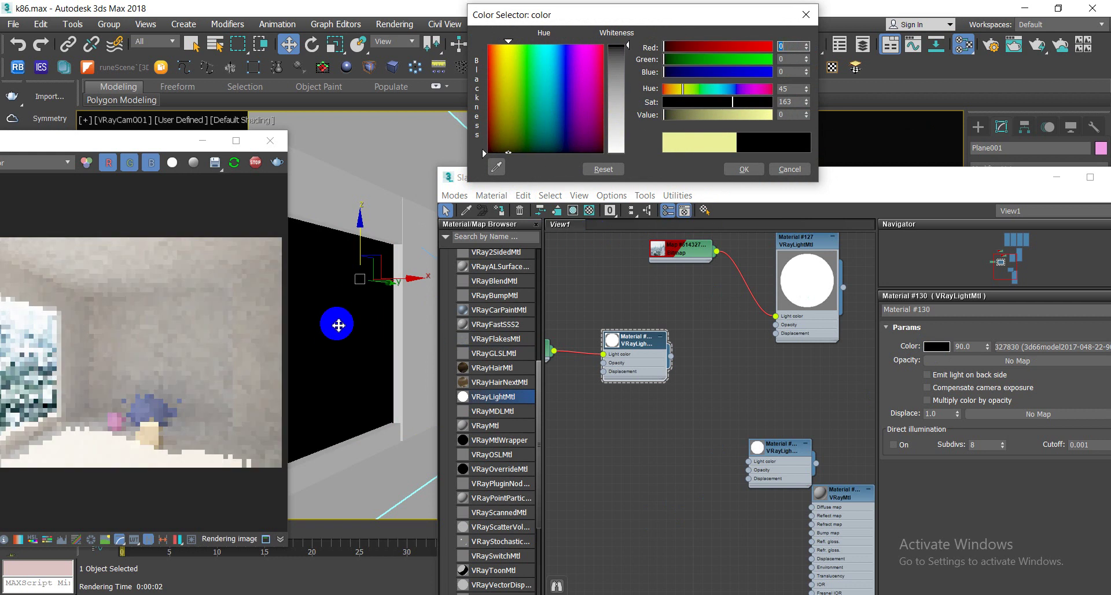
- Show Material #130's skyline bitmap shaded on the backdrop plane in the viewport, and move the frame buffer aside
{"action": "middle_click_drag", "start_coordinate": [651, 410], "coordinate": [812, 377]}
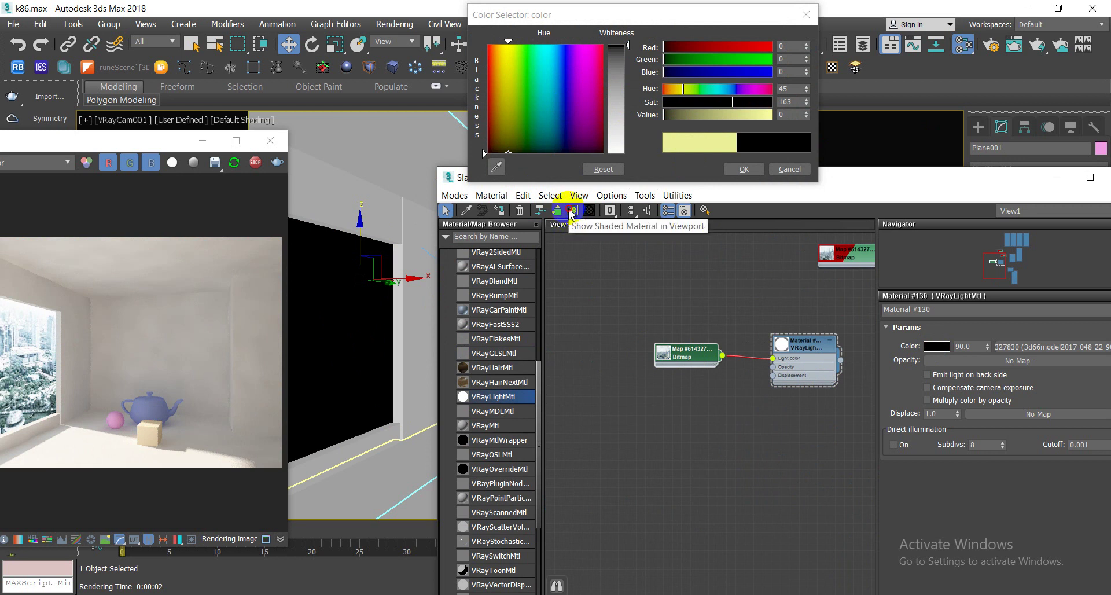
{"action": "left_click", "coordinate": [572, 210]}
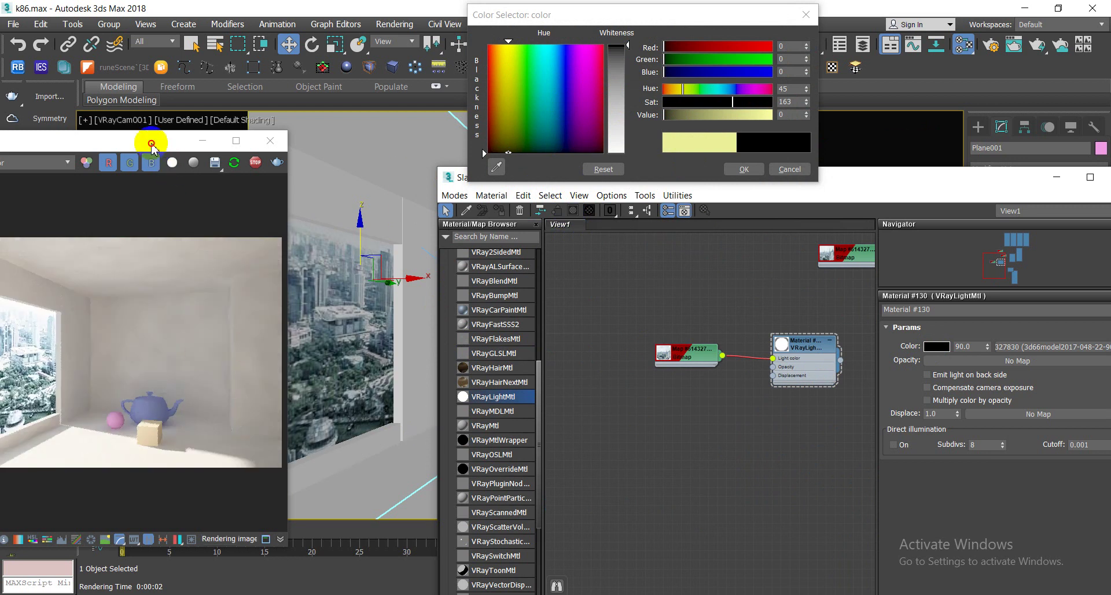
{"action": "left_click_drag", "start_coordinate": [148, 138], "coordinate": [260, 51]}
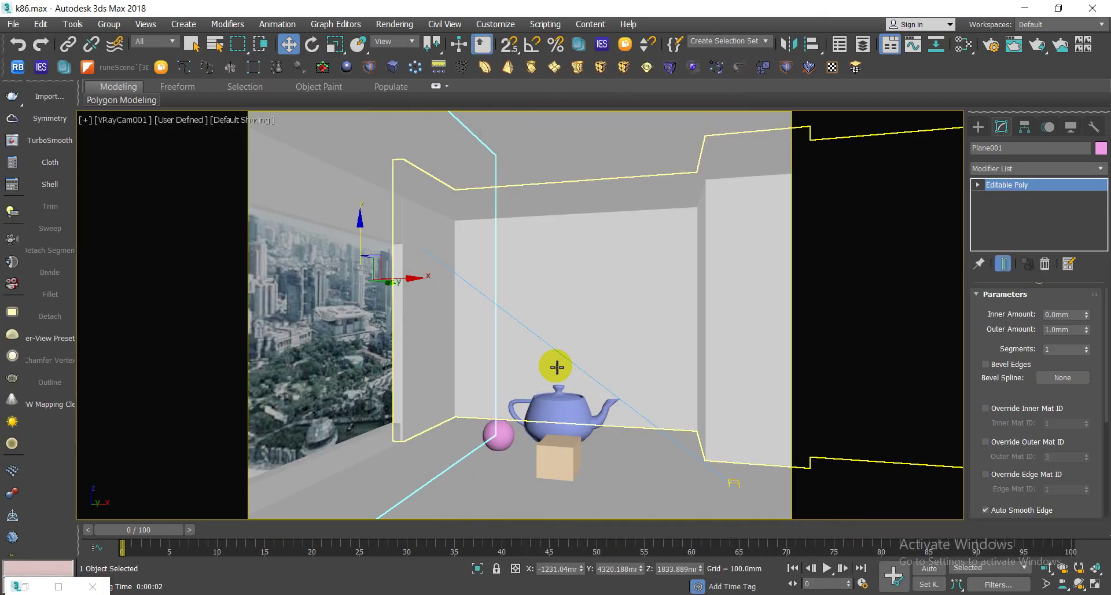
- Select the room object and show the scene in the Left view with wireframe display
{"action": "left_click", "coordinate": [556, 366]}
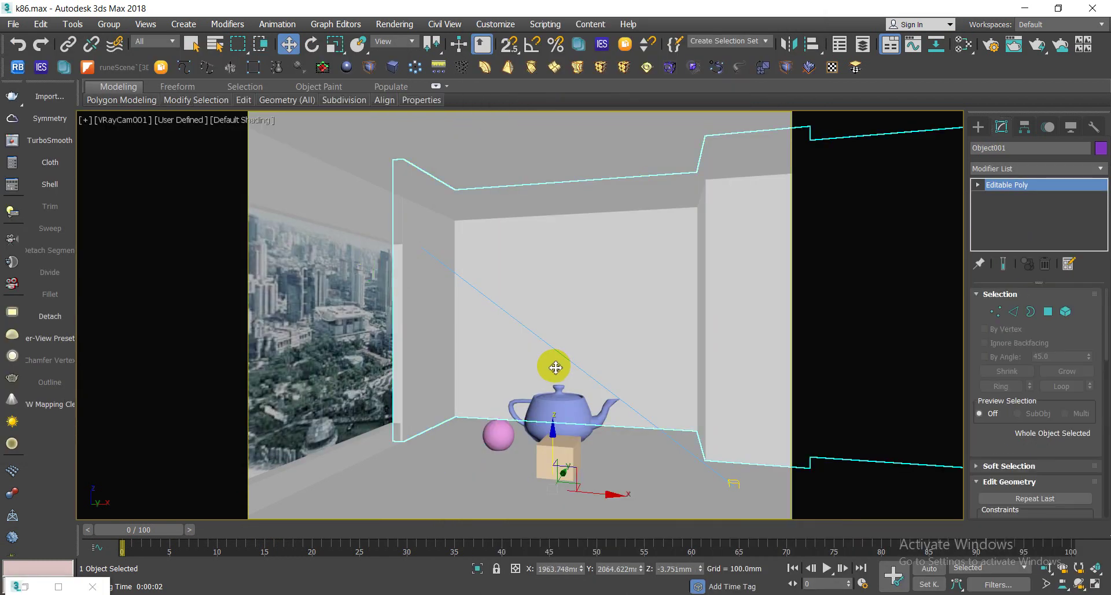
{"action": "key", "text": "l"}
{"action": "scroll", "coordinate": [556, 367], "scroll_direction": "up", "scroll_amount": 3}
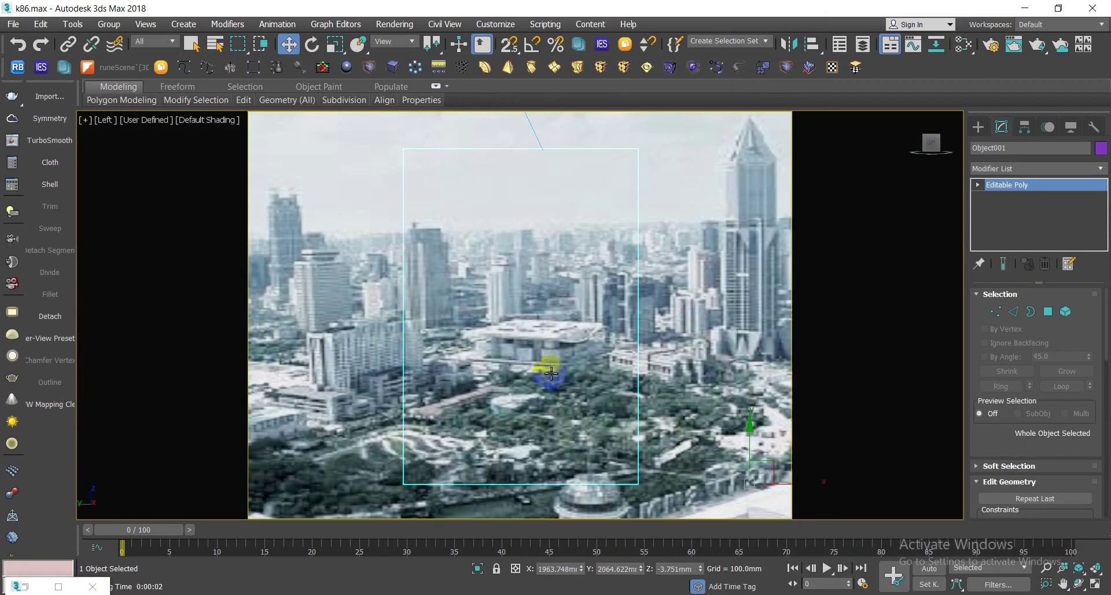
{"action": "key", "text": "F3"}
{"action": "scroll", "coordinate": [551, 373], "scroll_direction": "down", "scroll_amount": 5}
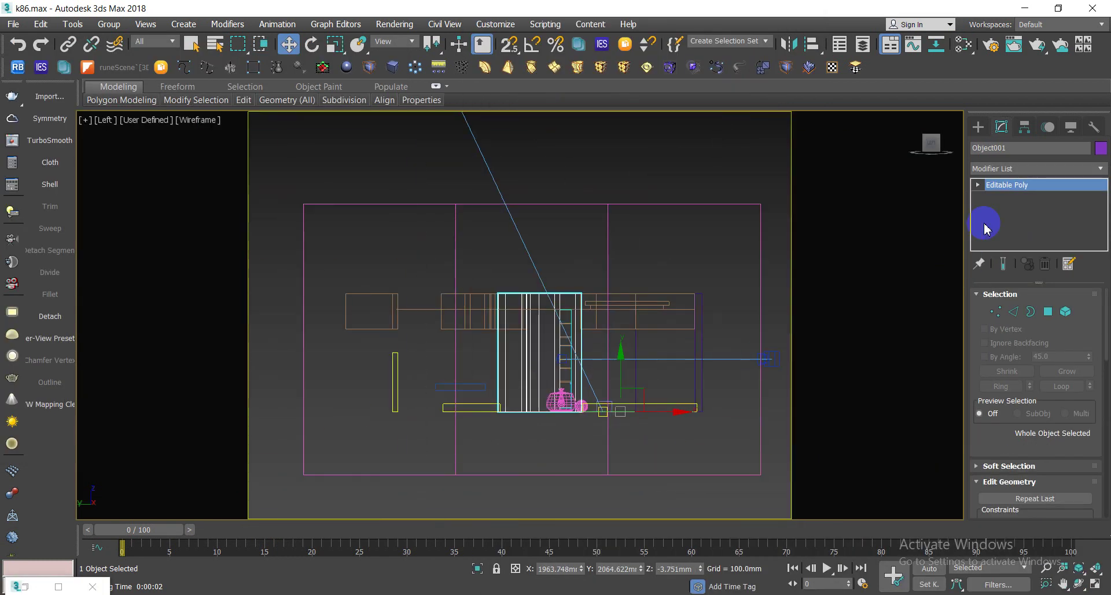
- Create a photometric Target Light below the ceiling at about 2462 mm height, aimed straight down to about 1579 mm, and select the light
{"action": "left_click", "coordinate": [978, 126]}
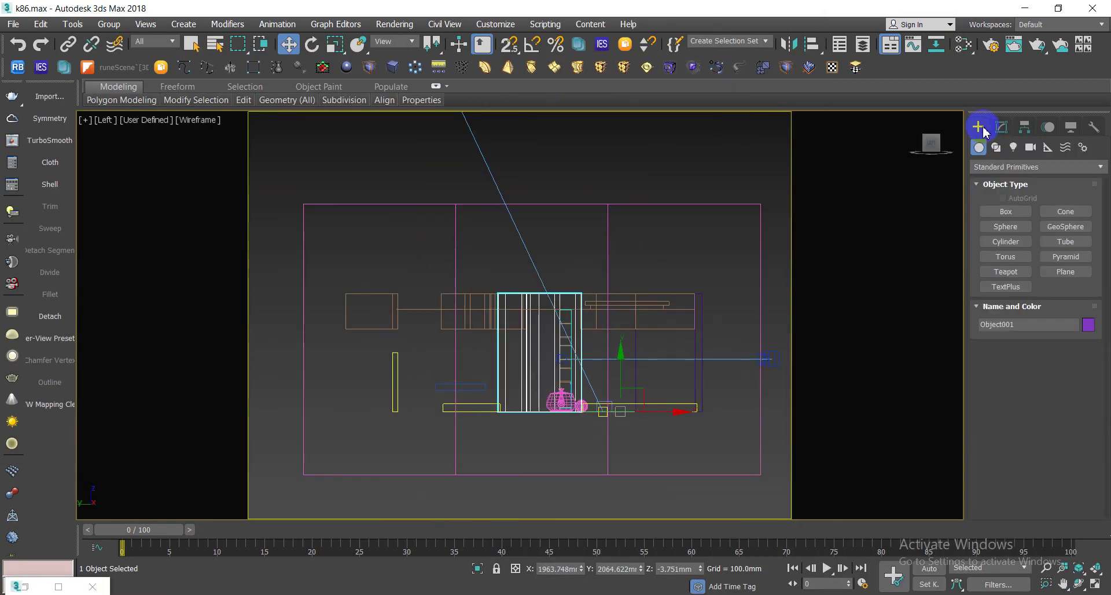
{"action": "left_click", "coordinate": [1013, 147]}
{"action": "left_click", "coordinate": [1006, 167]}
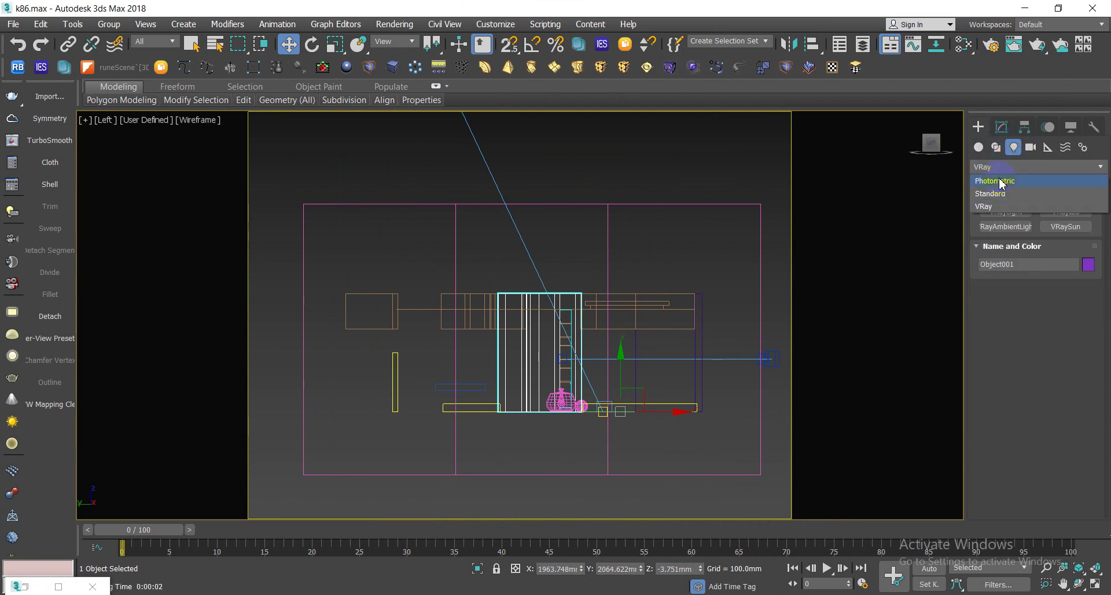
{"action": "left_click", "coordinate": [1002, 183]}
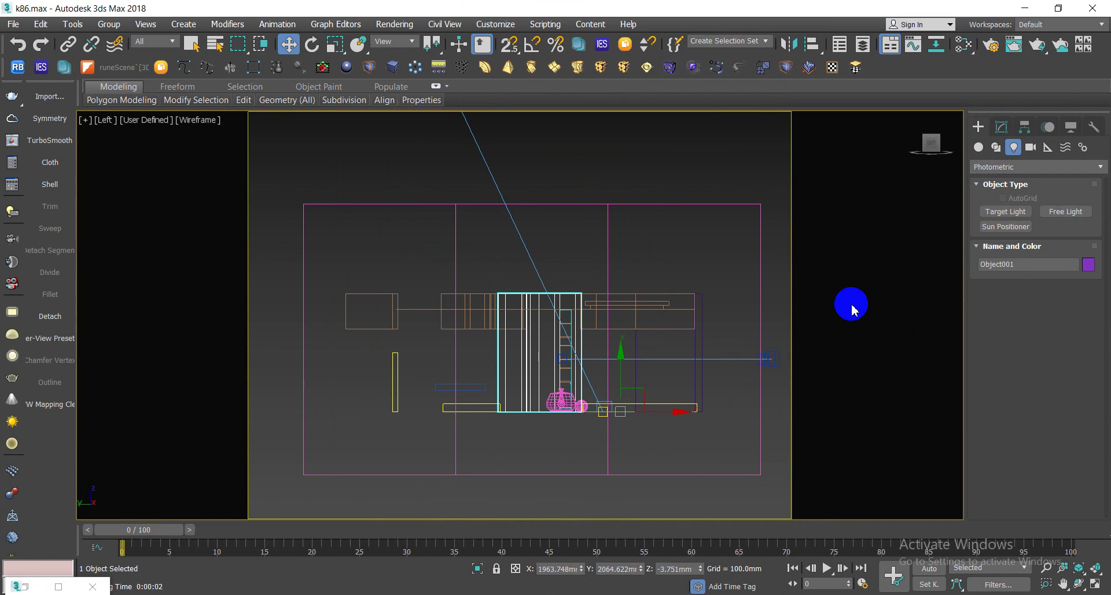
{"action": "left_click", "coordinate": [1003, 212]}
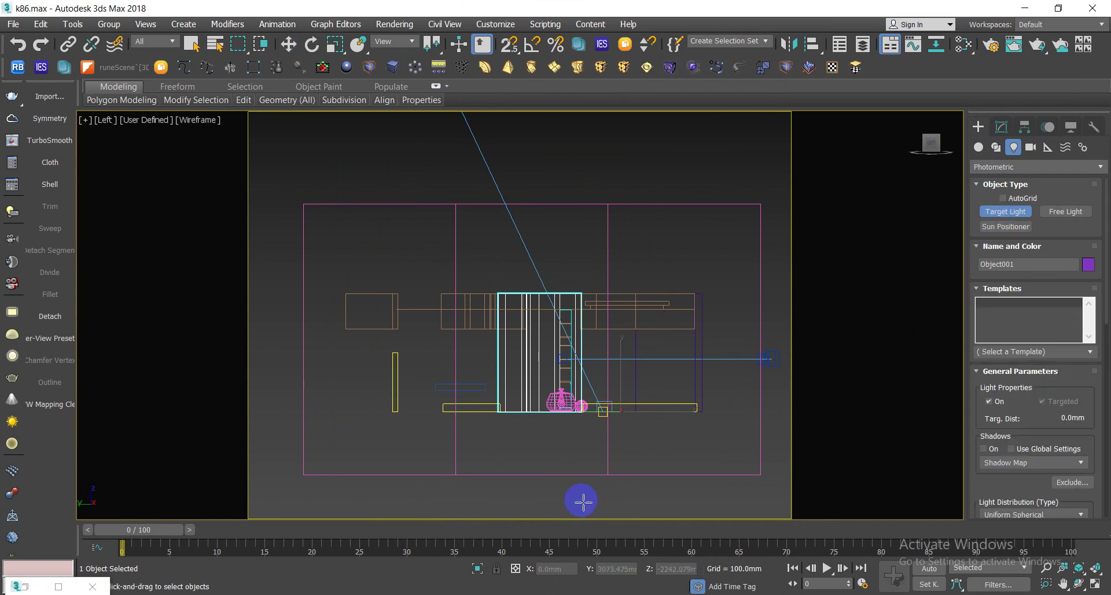
{"action": "scroll", "coordinate": [640, 371], "scroll_direction": "up", "scroll_amount": 5}
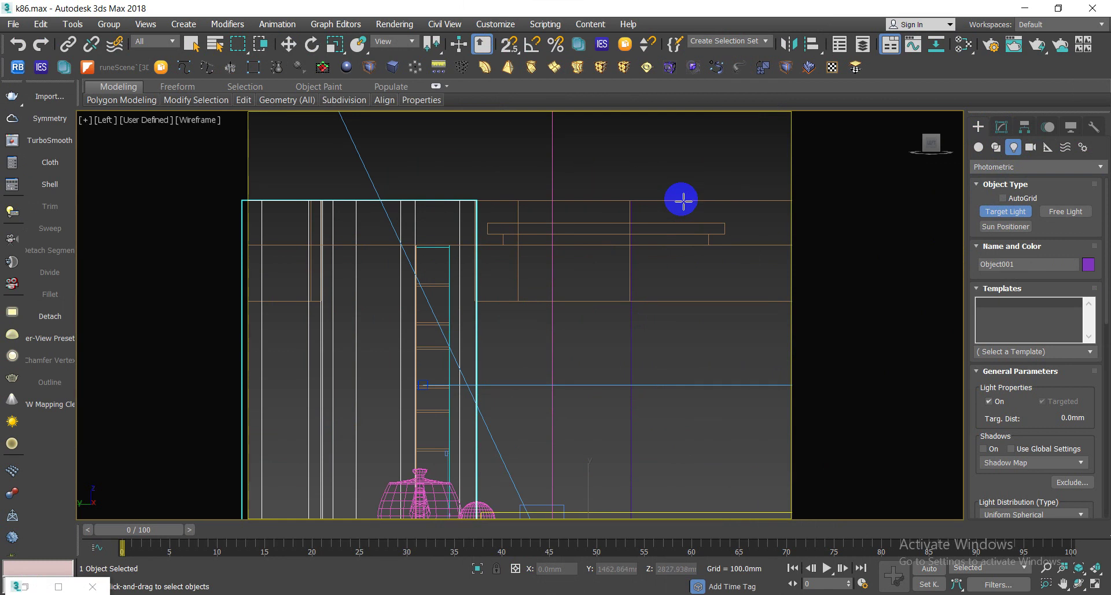
{"action": "scroll", "coordinate": [629, 260], "scroll_direction": "down", "scroll_amount": 3}
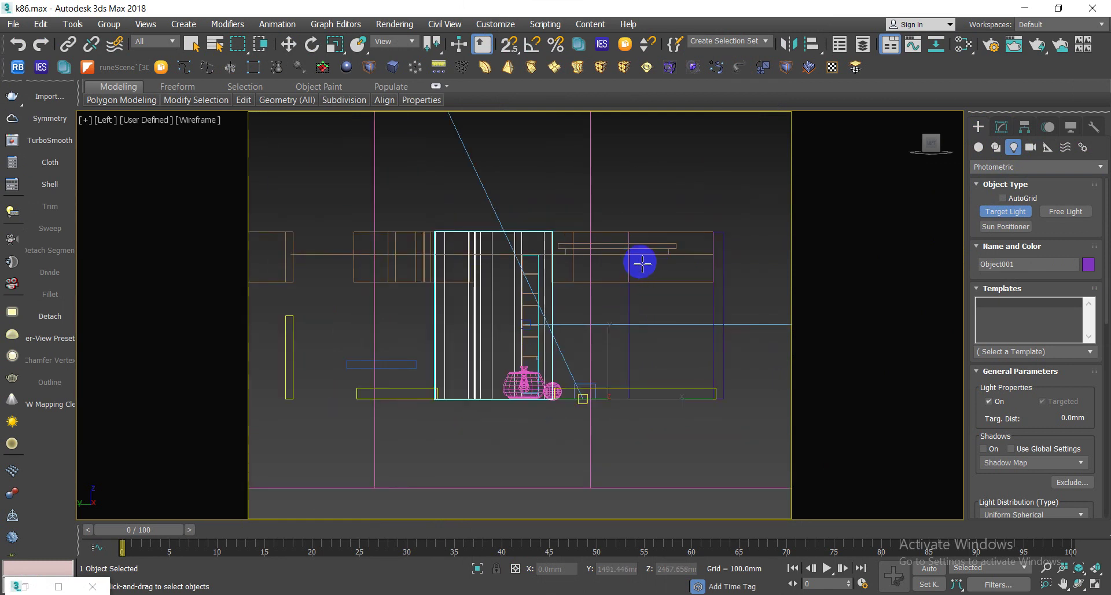
{"action": "left_click_drag", "start_coordinate": [642, 264], "coordinate": [640, 311]}
{"action": "right_click", "coordinate": [641, 312]}
{"action": "left_click", "coordinate": [641, 312]}
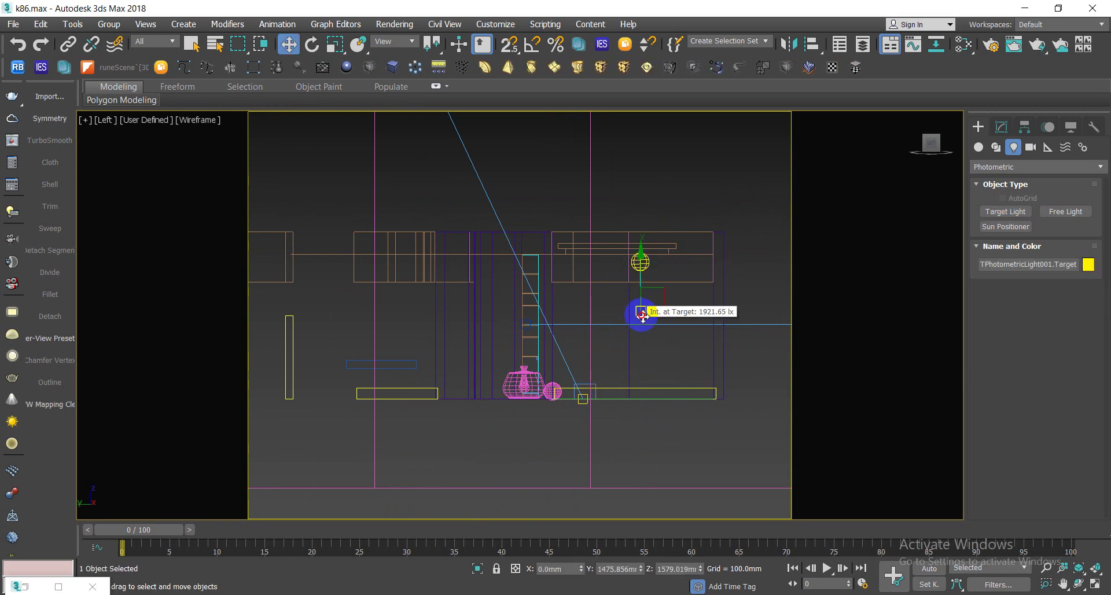
{"action": "left_click", "coordinate": [641, 262]}
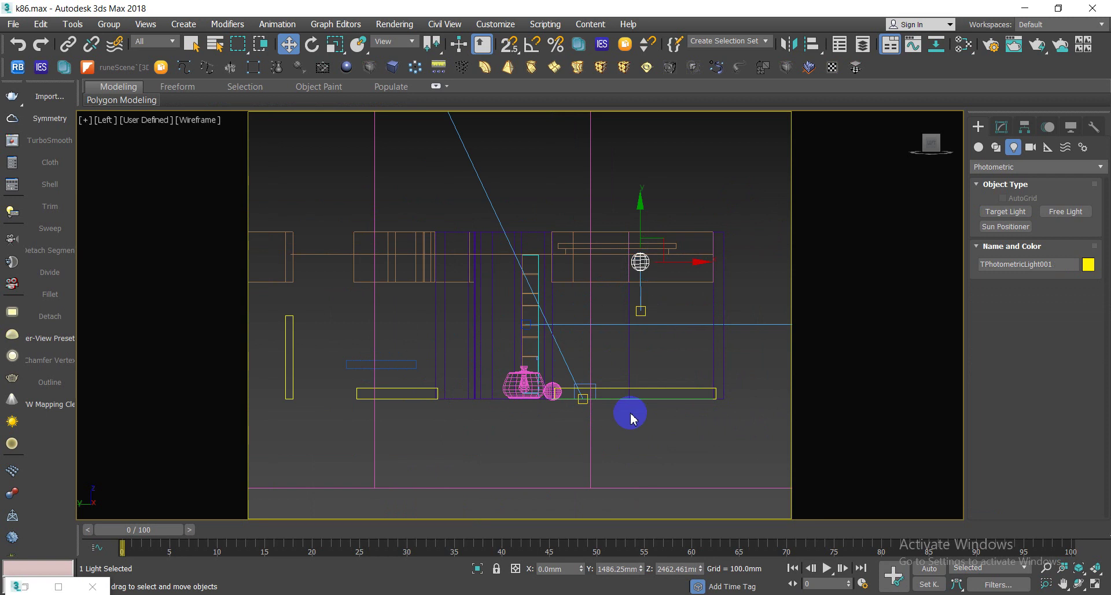